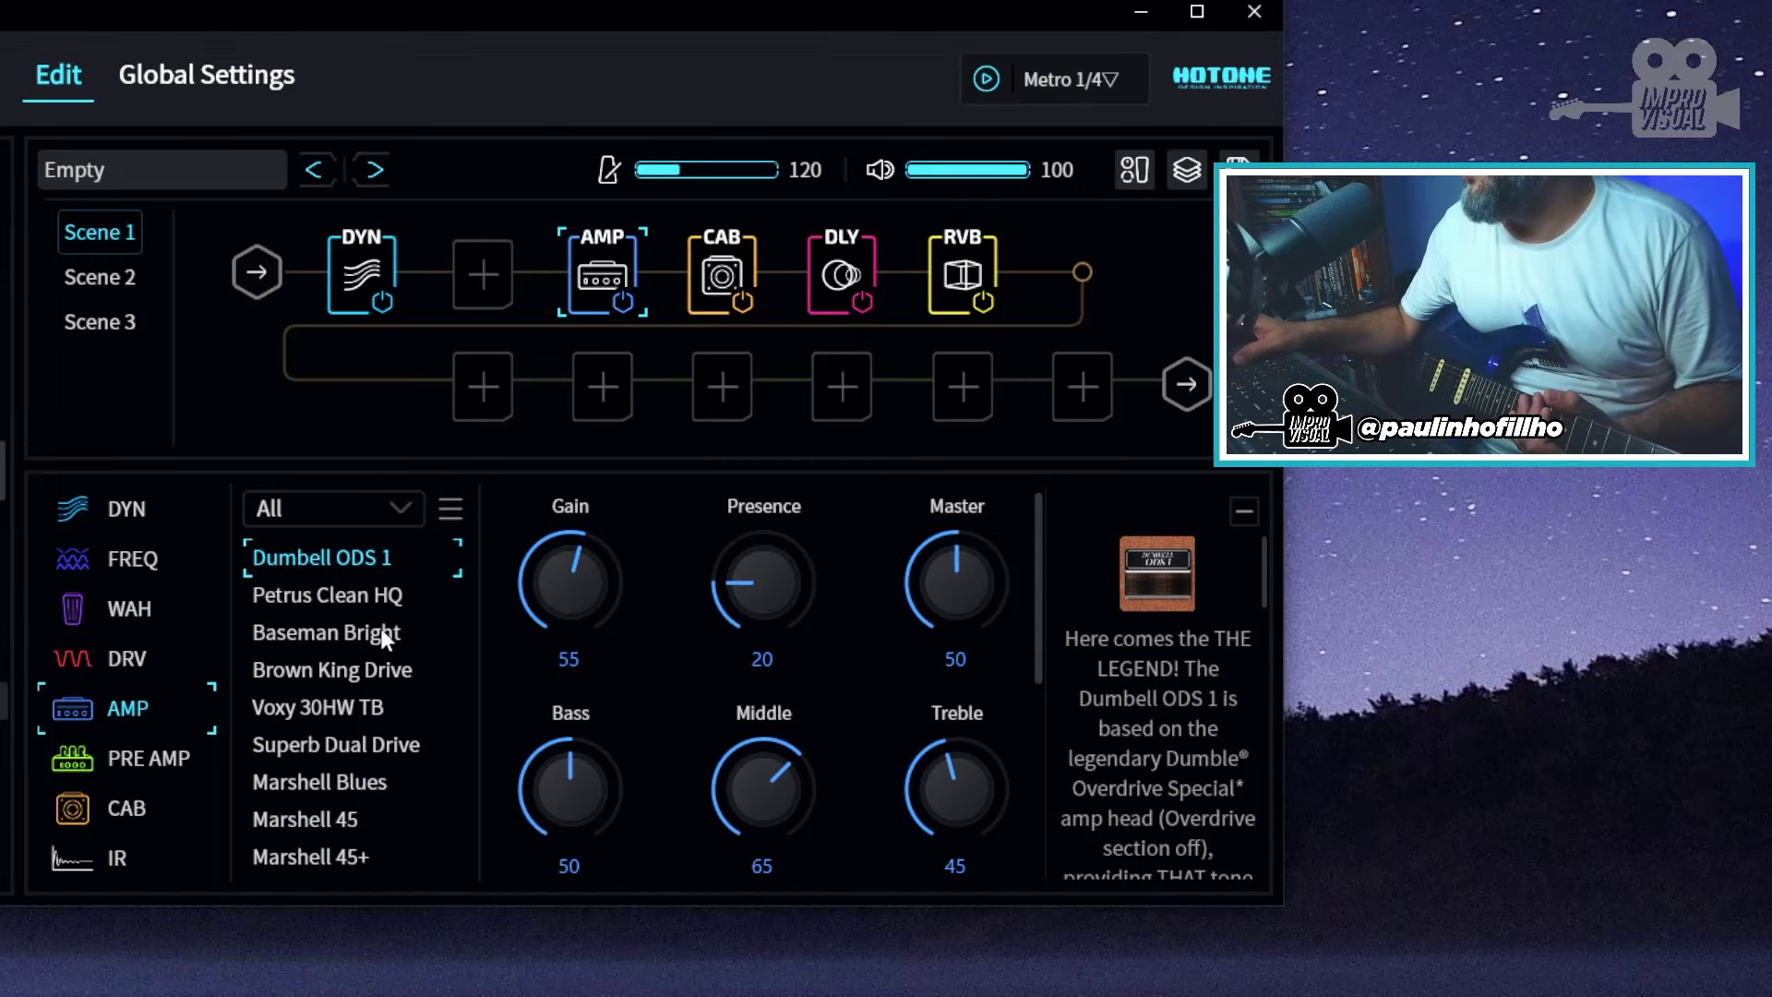
Look through the complete list of amp models, from the Tweed models to the bass amps
{"action": "scroll", "coordinate": [378, 632], "scroll_direction": "down", "scroll_amount": 8}
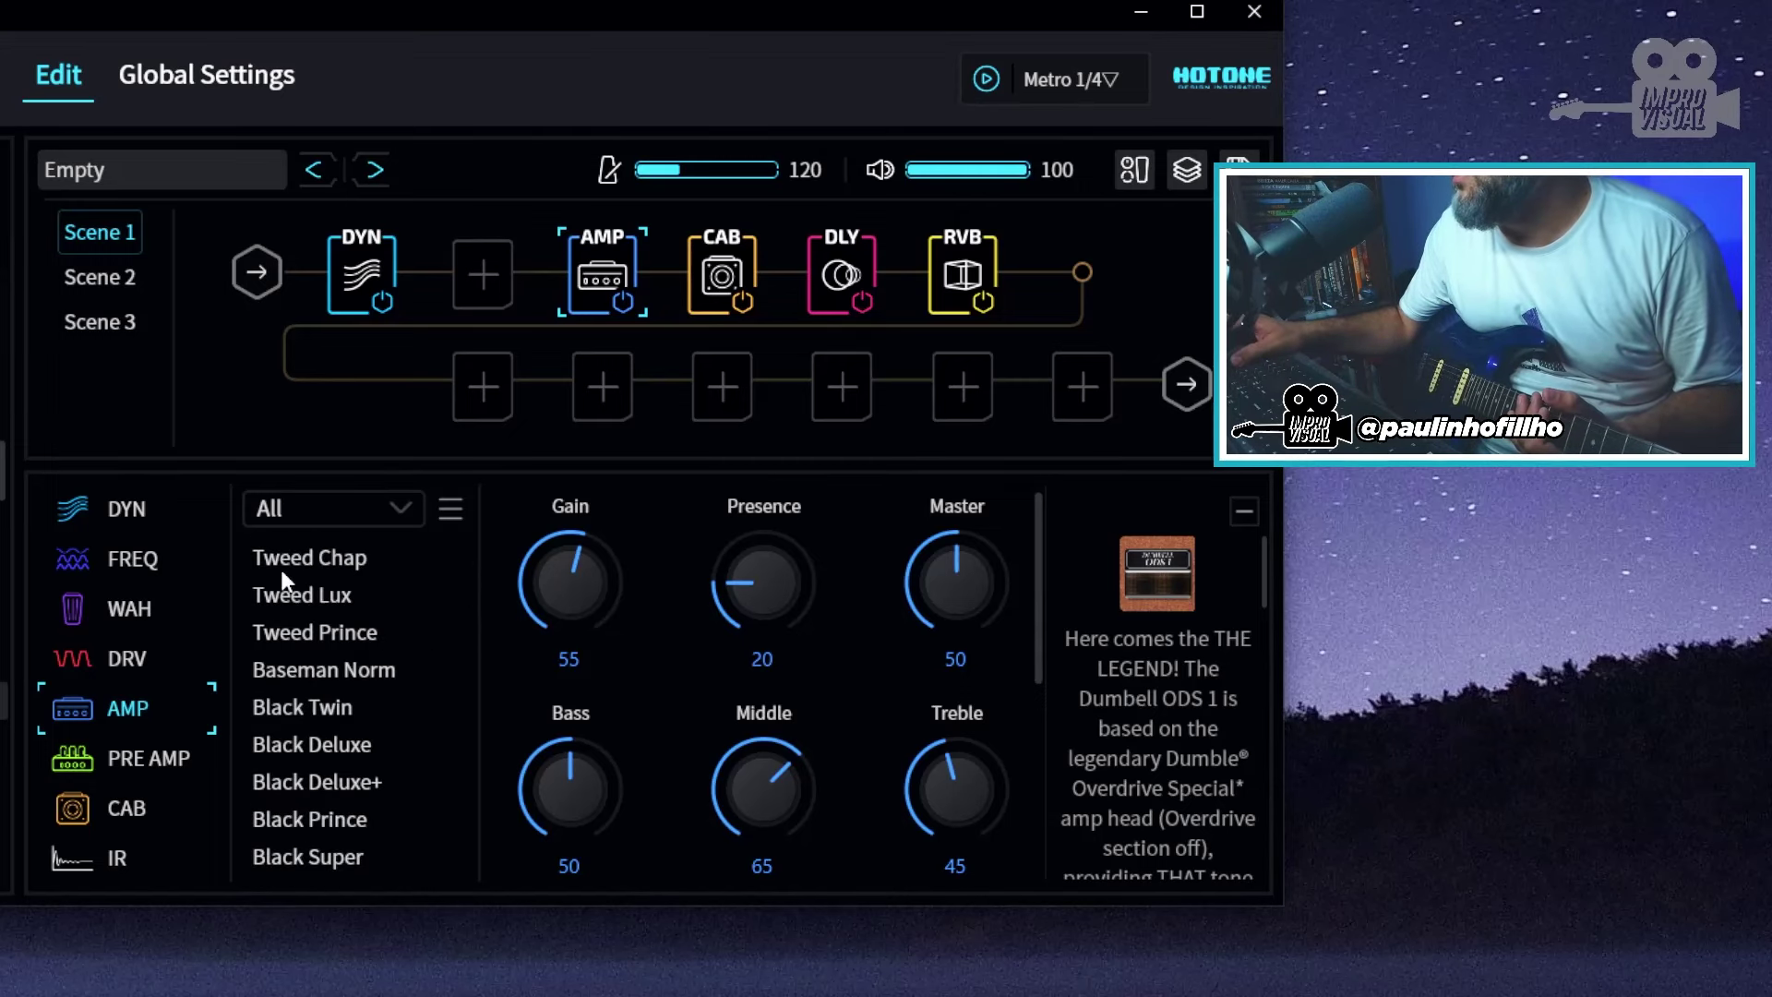
{"action": "scroll", "coordinate": [319, 550], "scroll_direction": "down", "scroll_amount": 10}
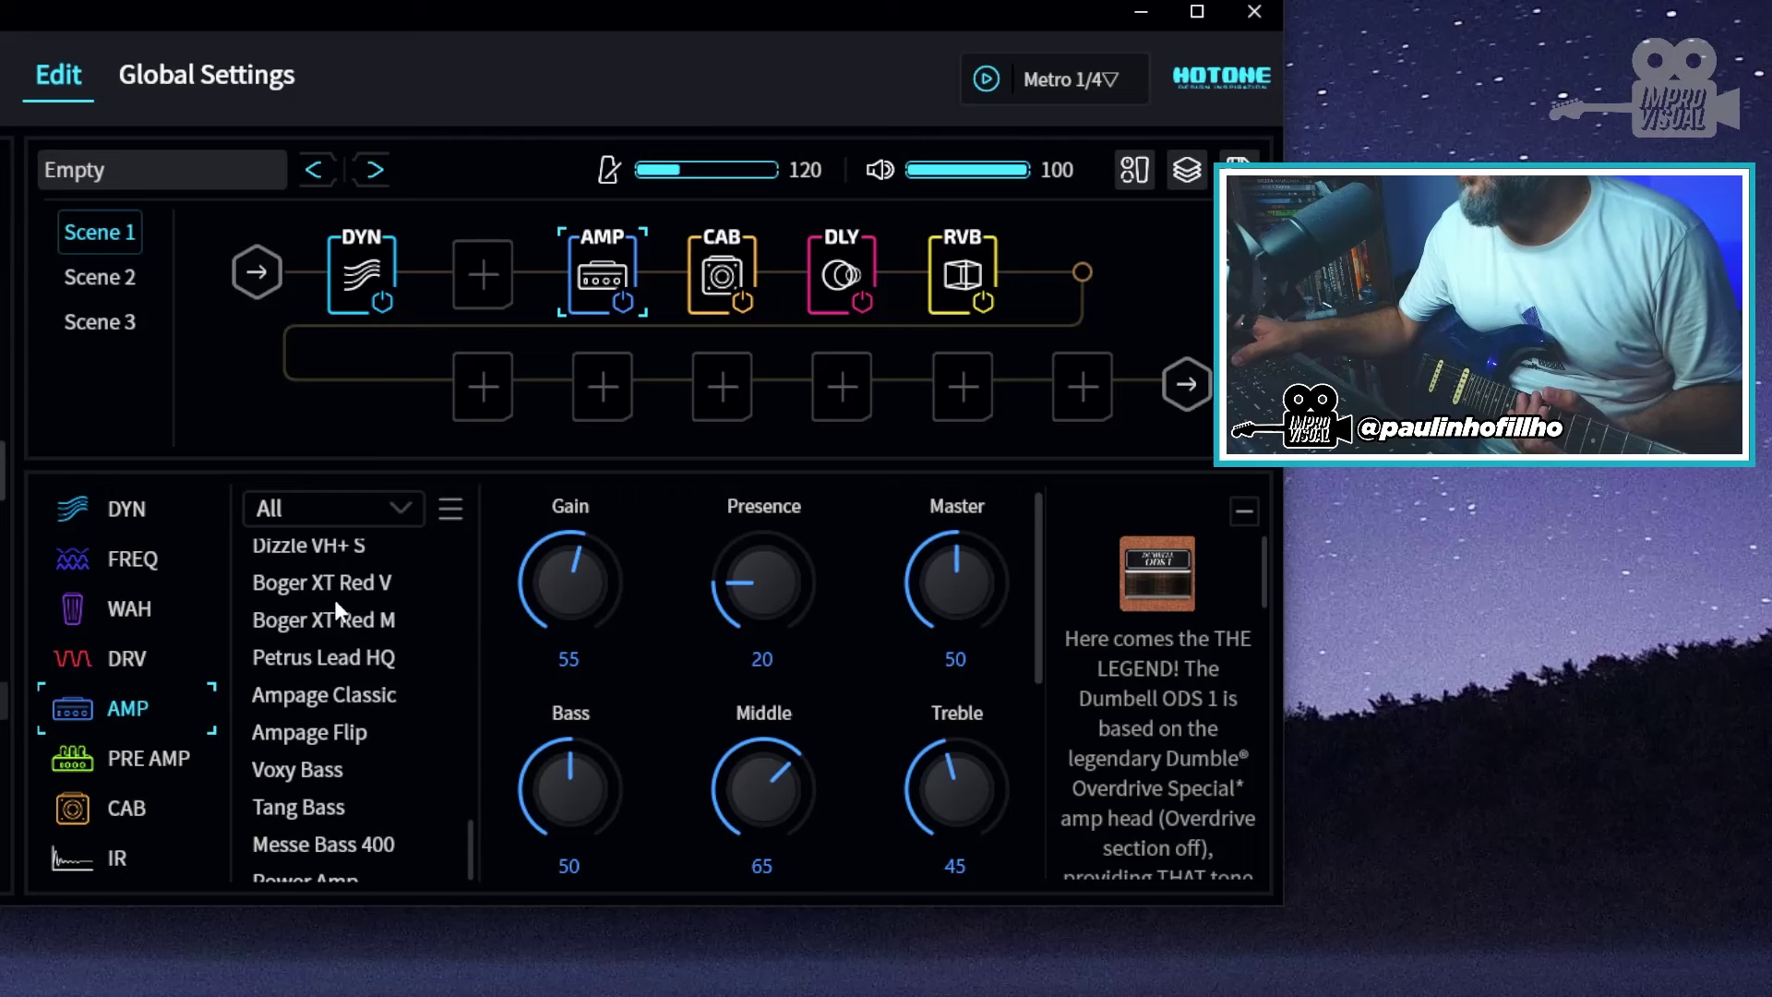
{"action": "scroll", "coordinate": [333, 593], "scroll_direction": "up", "scroll_amount": 10}
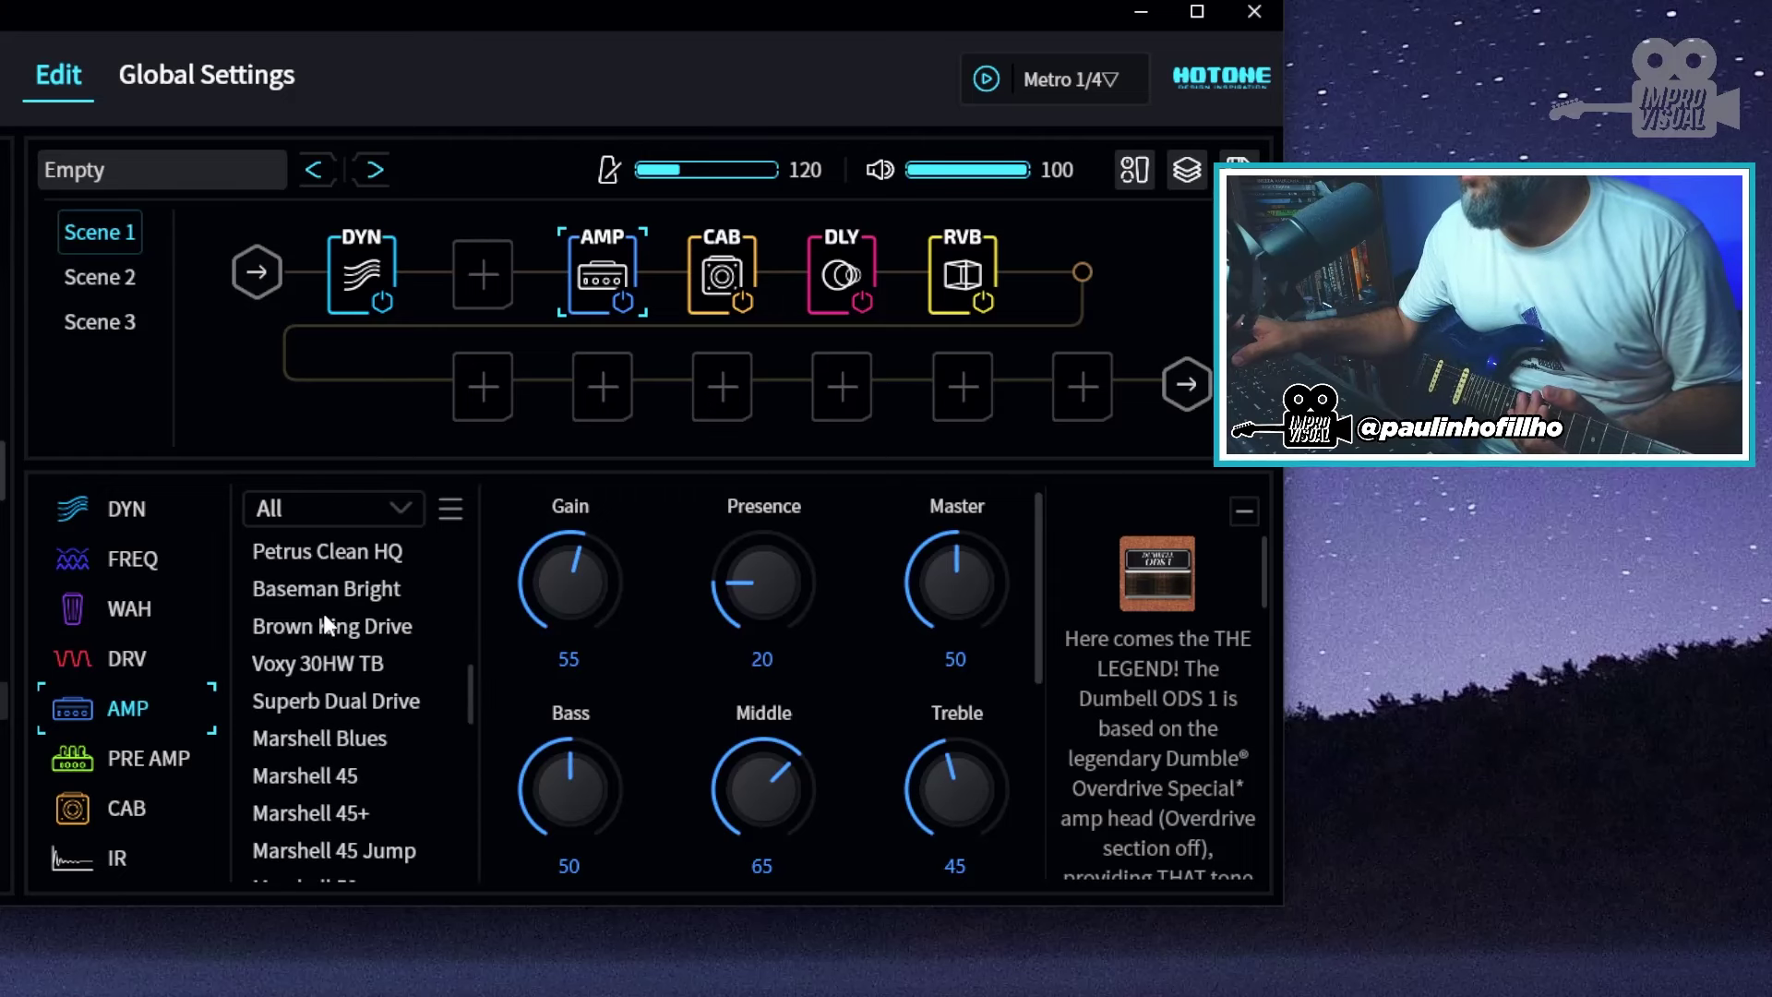
{"action": "scroll", "coordinate": [322, 614], "scroll_direction": "up", "scroll_amount": 10}
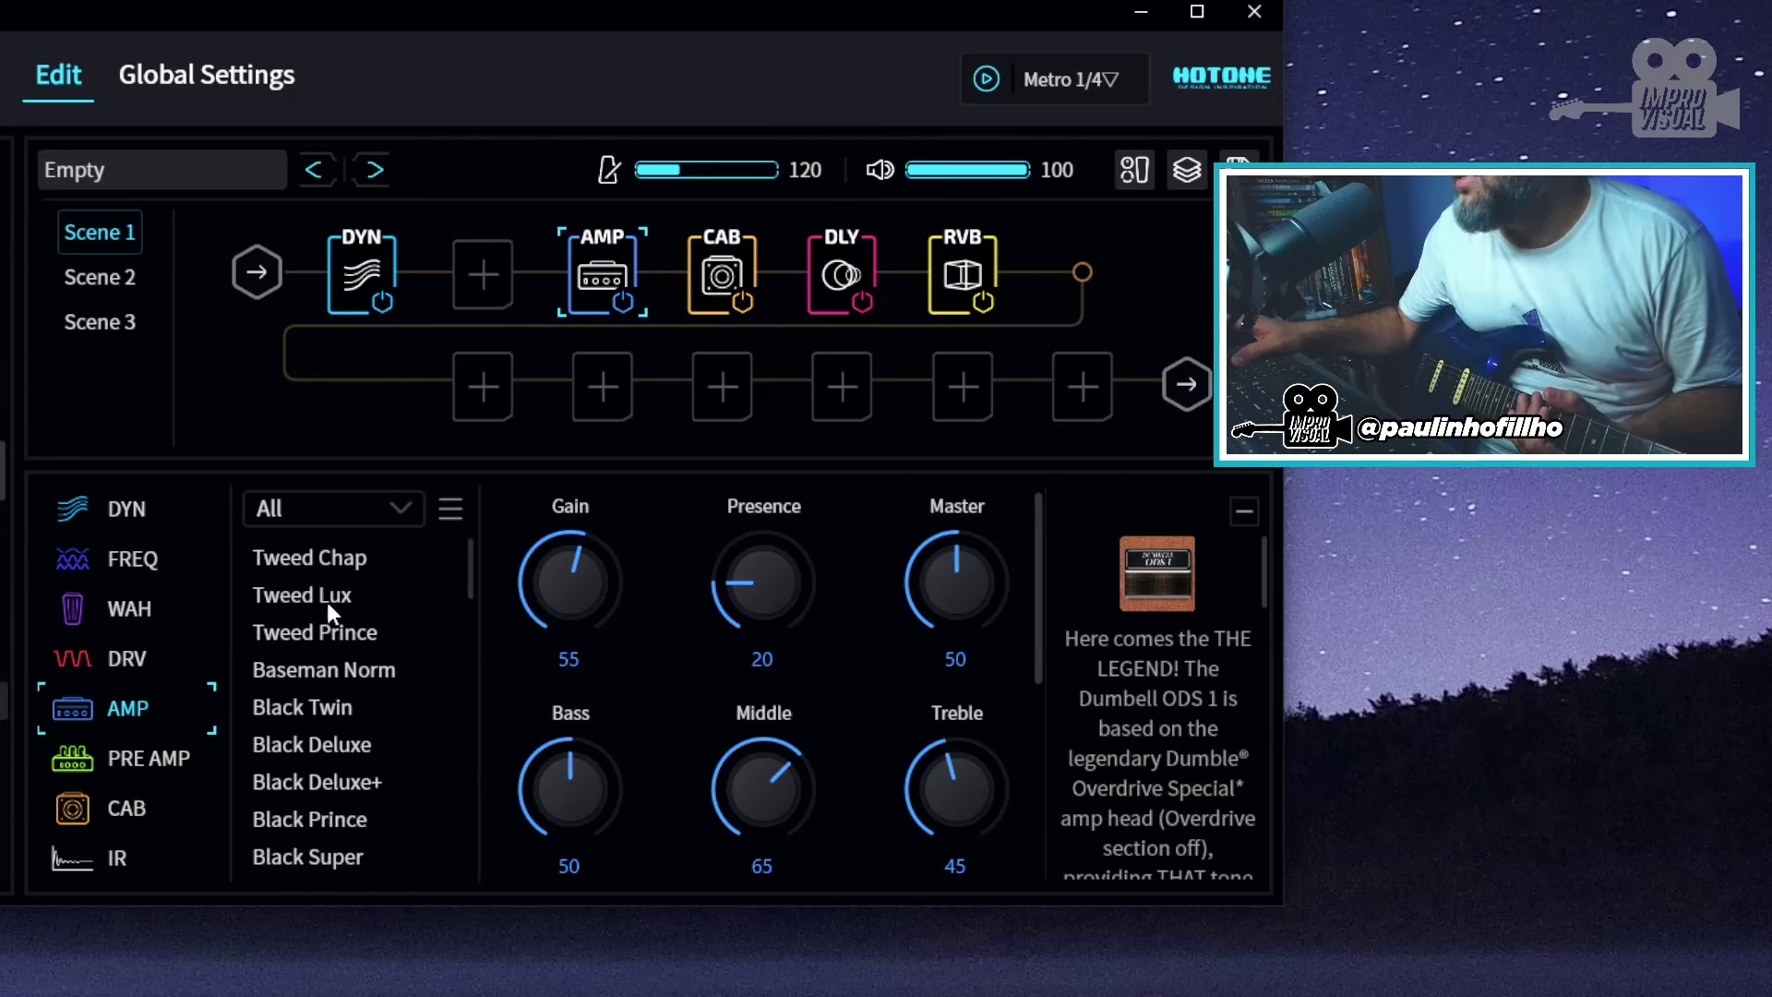
{"action": "scroll", "coordinate": [326, 601], "scroll_direction": "down", "scroll_amount": 15}
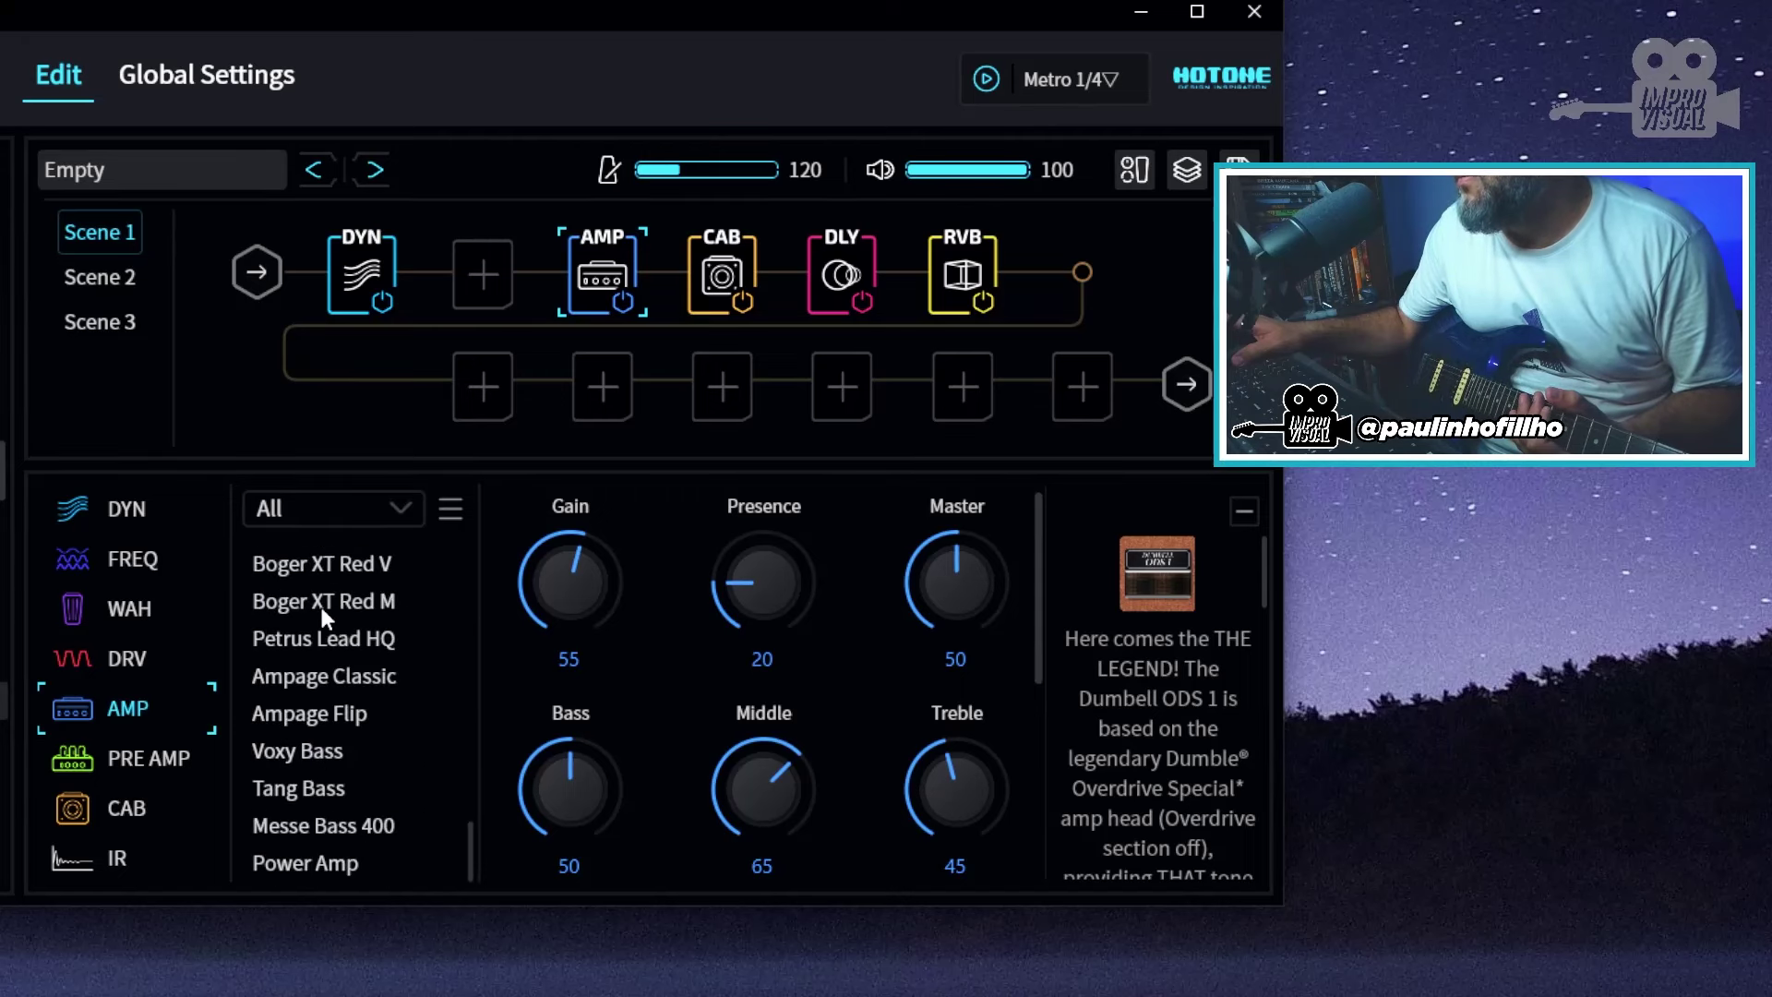
{"action": "scroll", "coordinate": [323, 849], "scroll_direction": "up", "scroll_amount": 6}
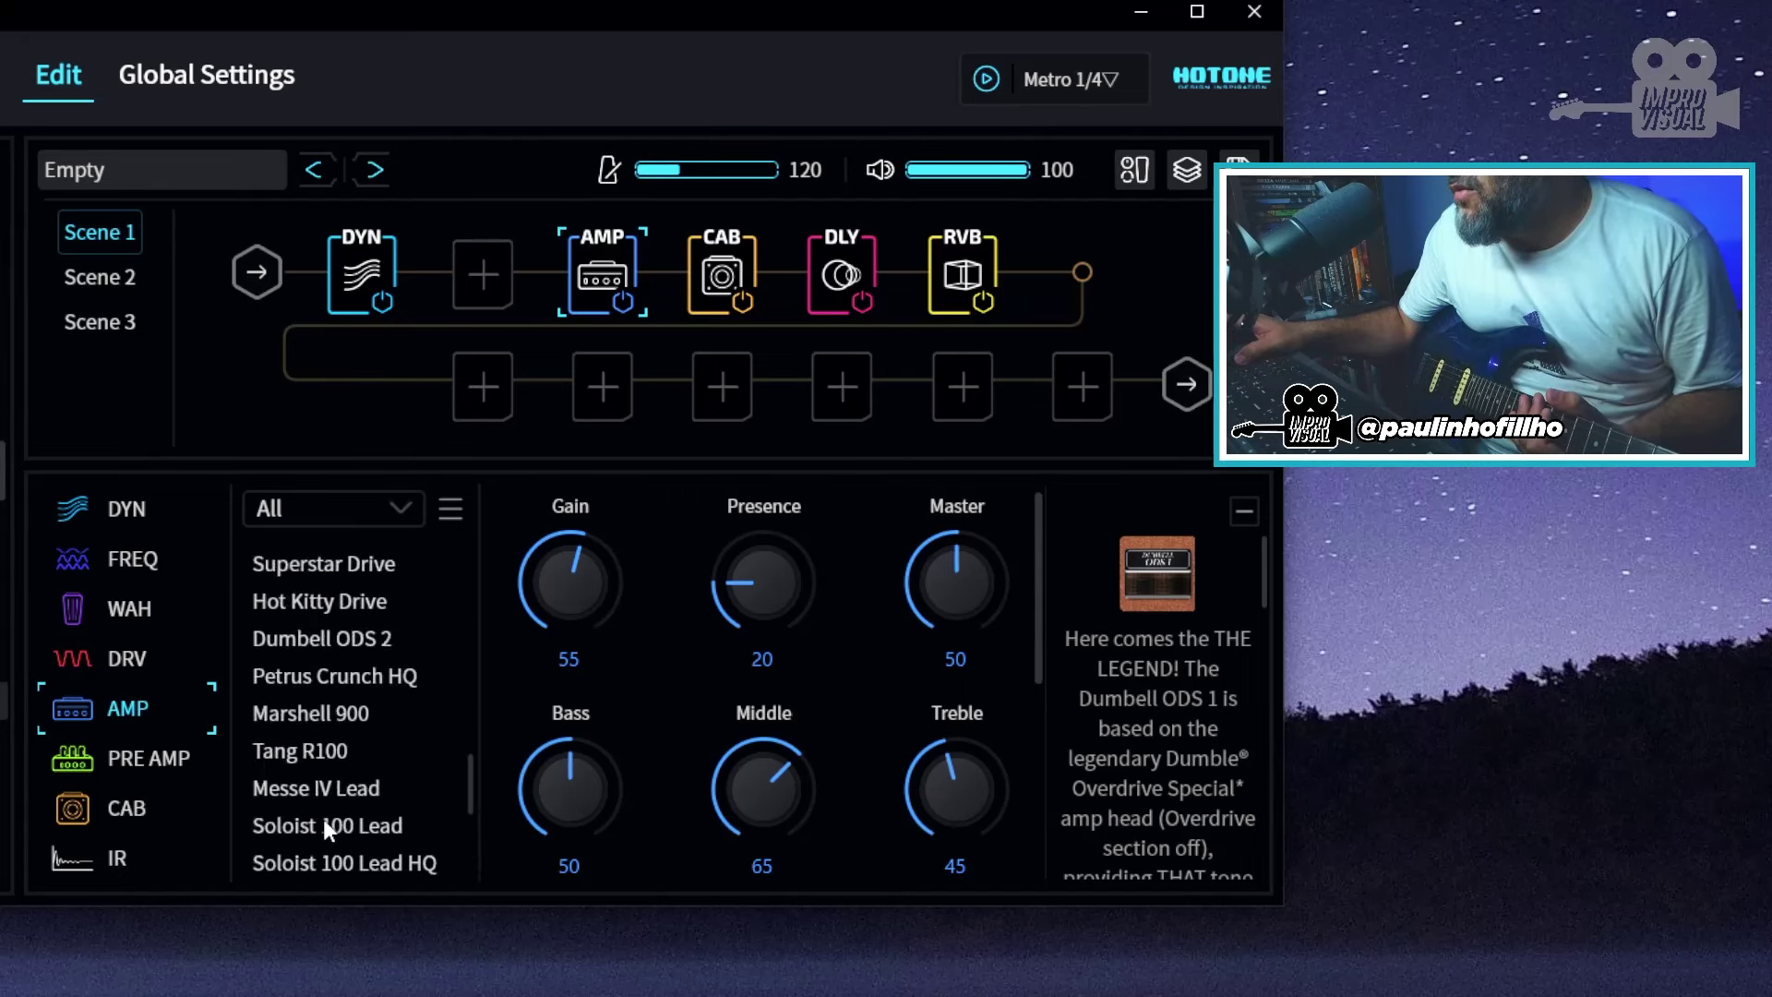
{"action": "scroll", "coordinate": [309, 708], "scroll_direction": "up", "scroll_amount": 12}
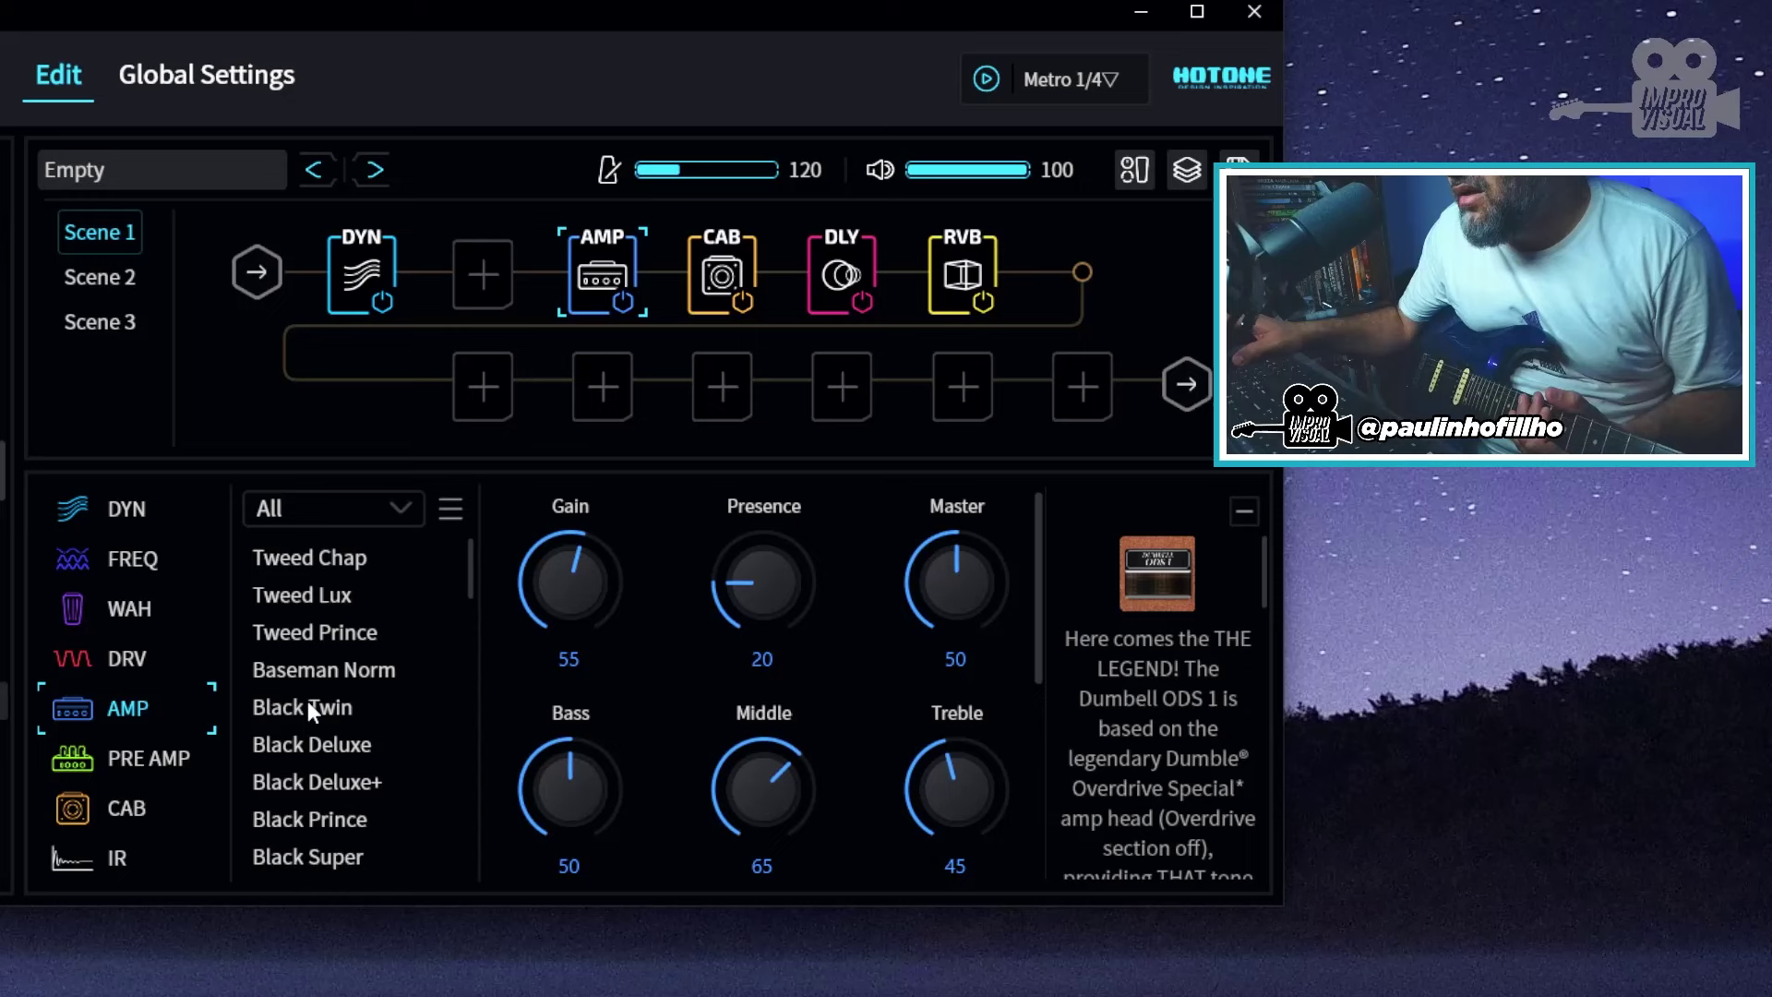
{"action": "scroll", "coordinate": [307, 704], "scroll_direction": "down", "scroll_amount": 10}
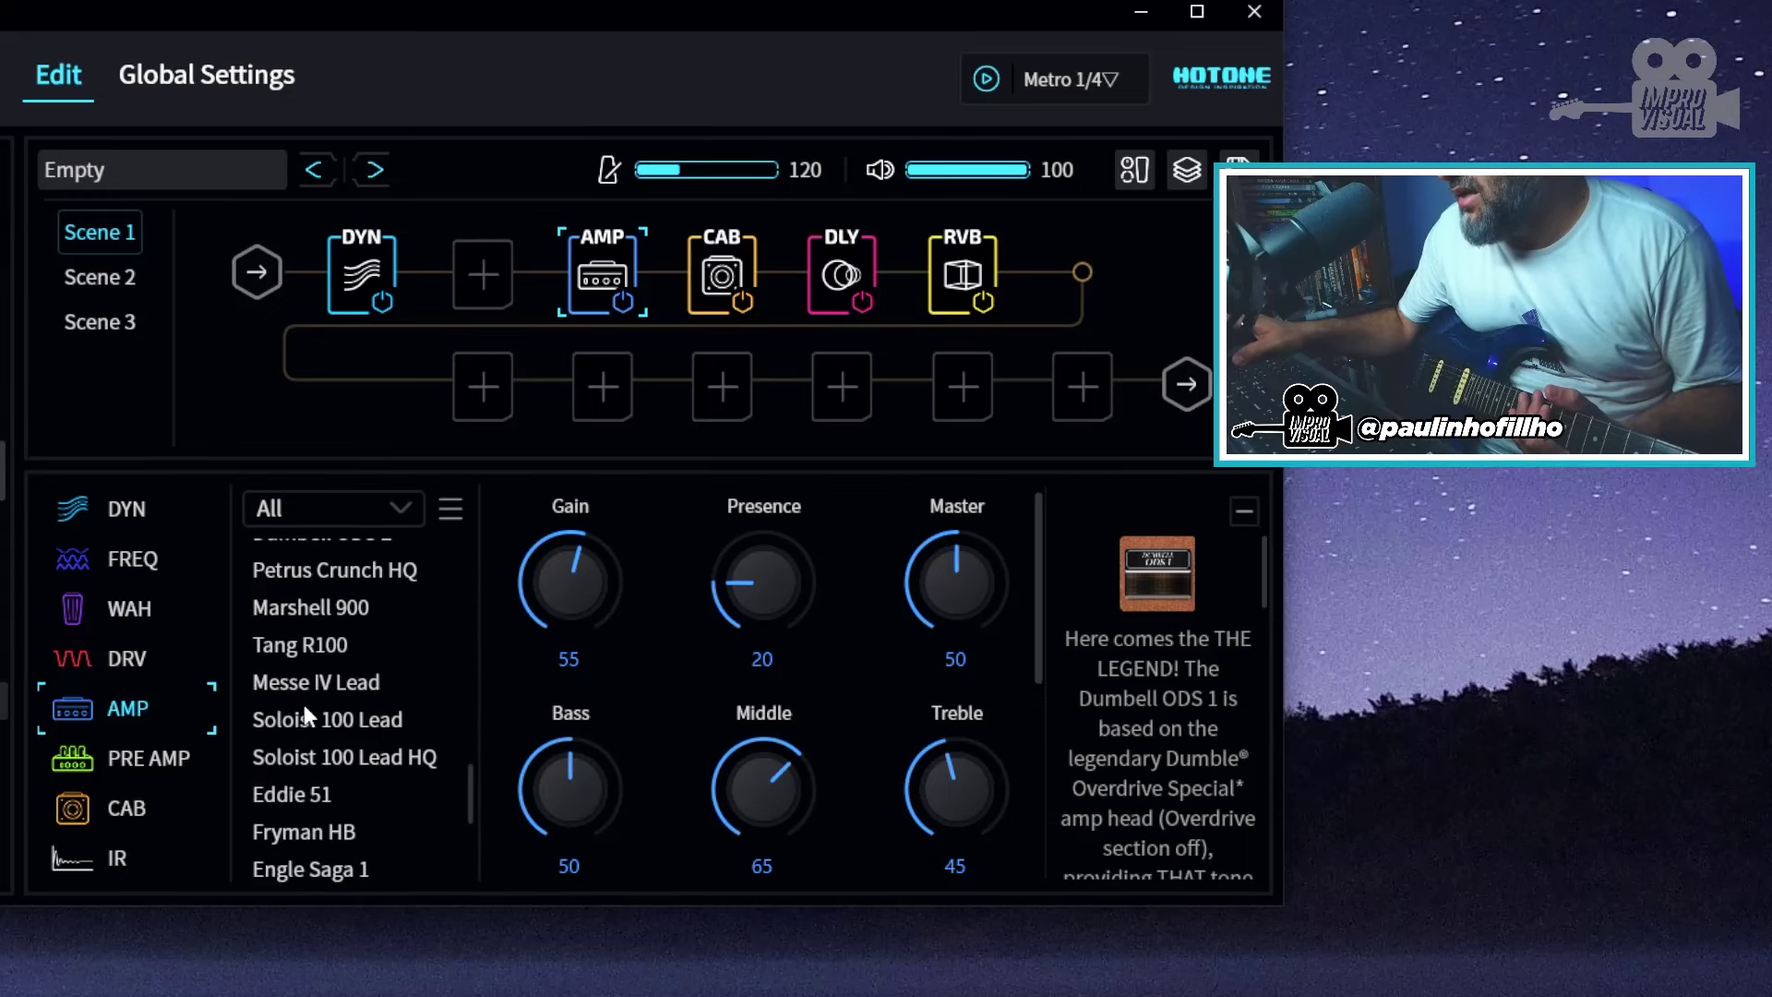
{"action": "scroll", "coordinate": [304, 704], "scroll_direction": "down", "scroll_amount": 3}
{"action": "scroll", "coordinate": [298, 698], "scroll_direction": "up", "scroll_amount": 15}
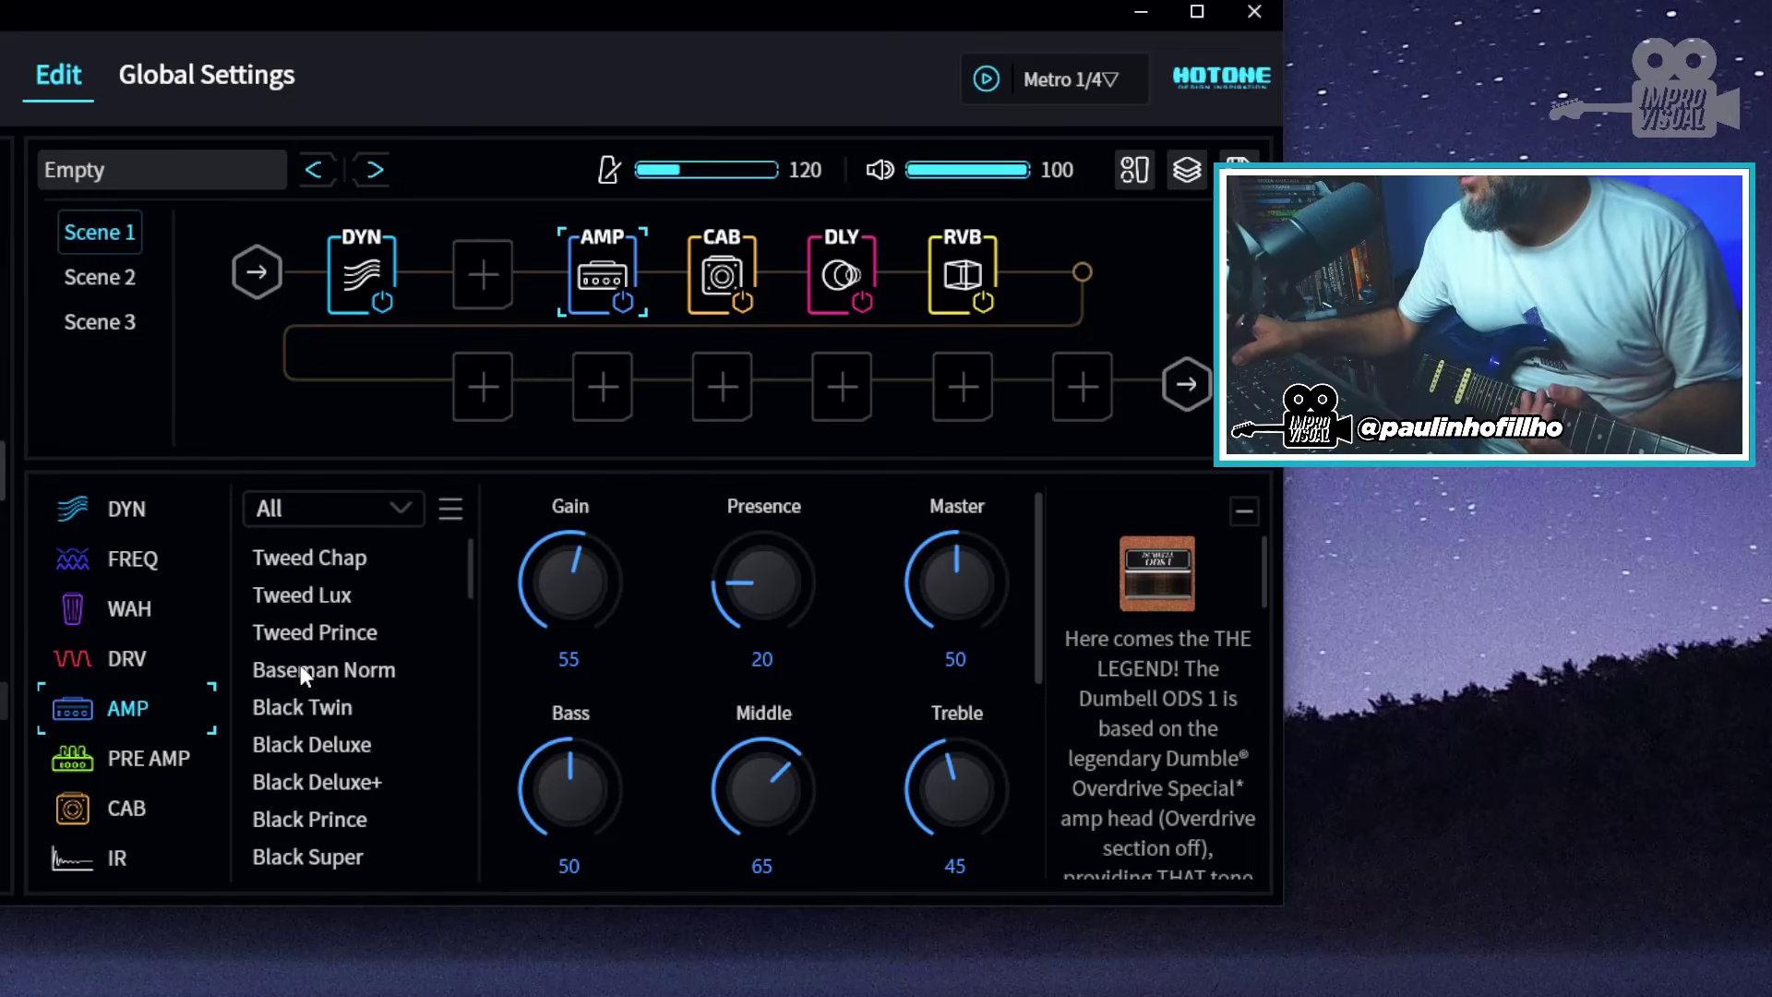
Load the Tweed Chap amp model and bring up the settings of the cabinet block
{"action": "left_click", "coordinate": [311, 556]}
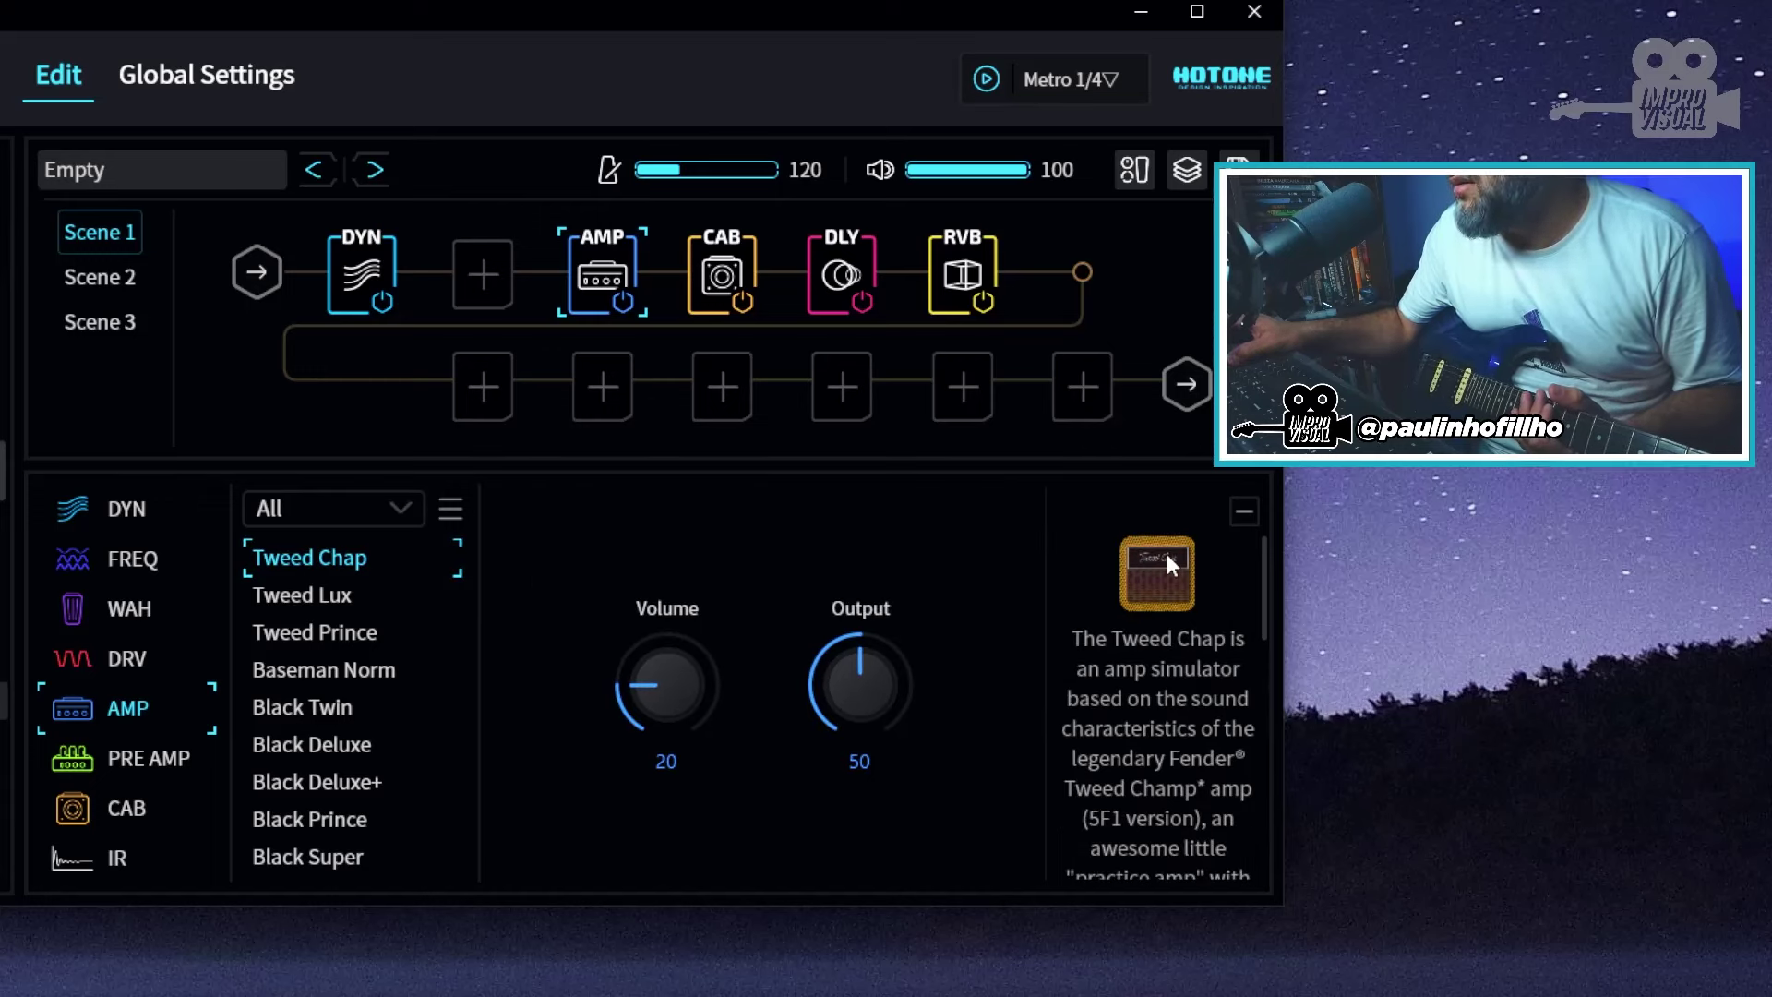
{"action": "left_click", "coordinate": [709, 278]}
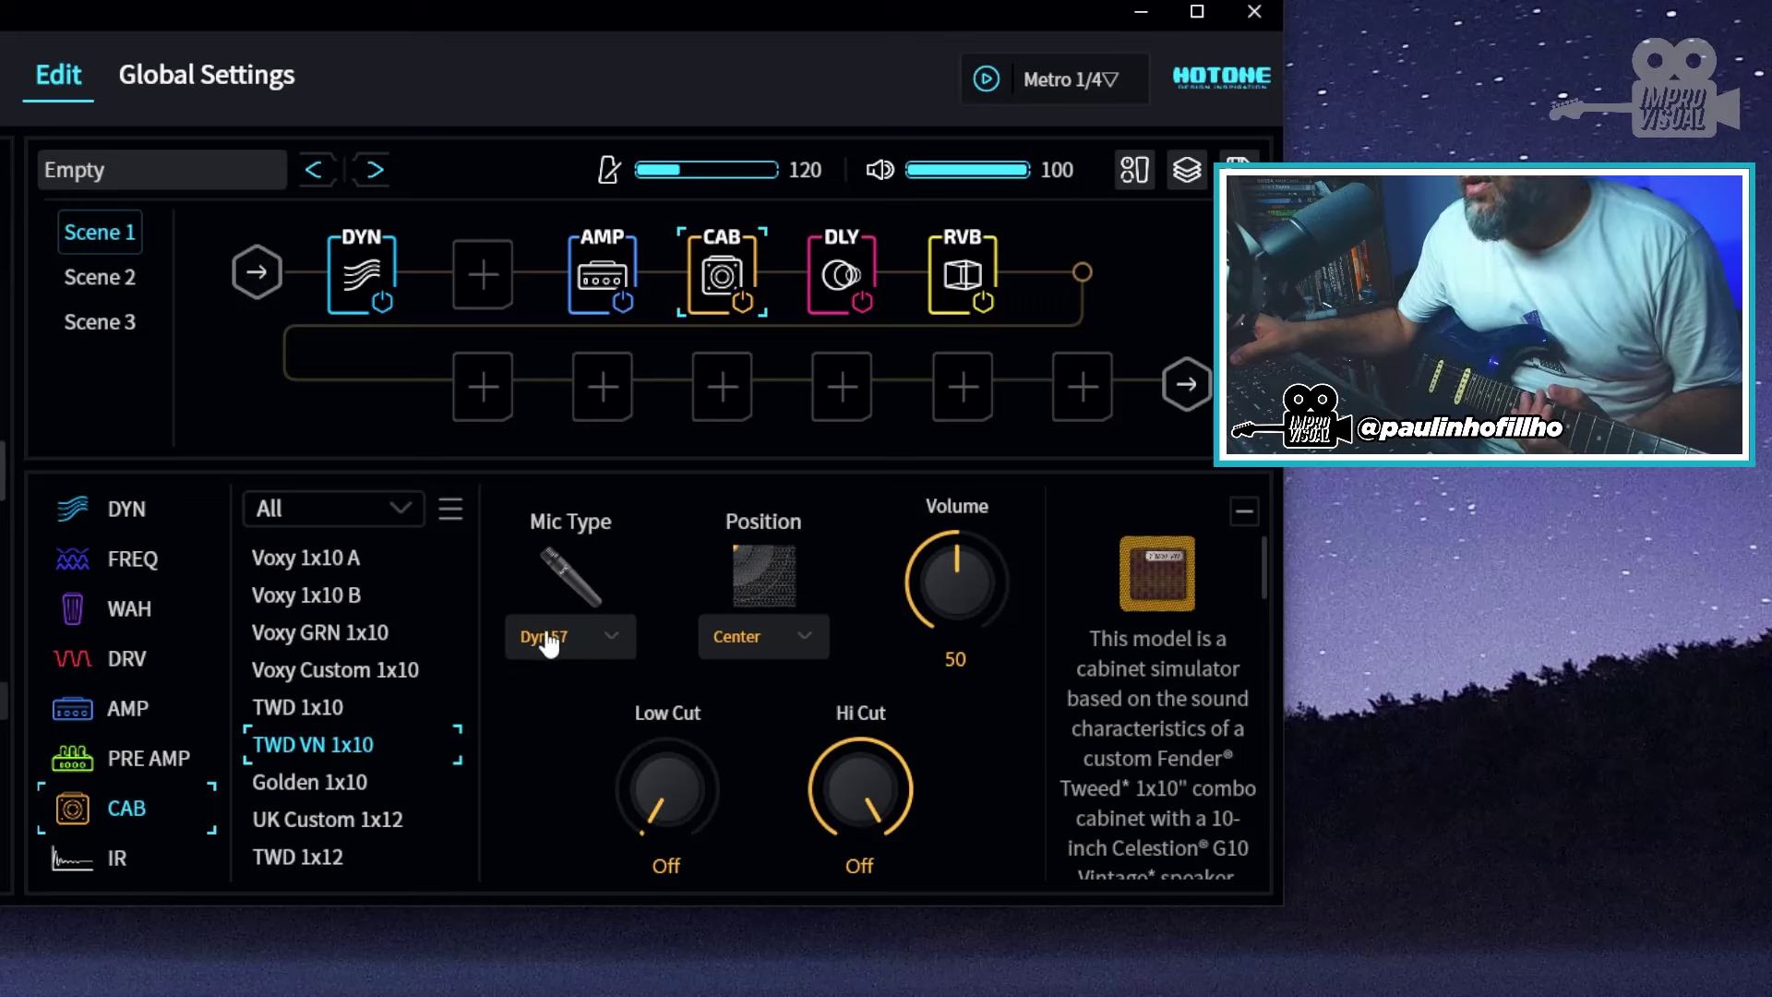
Set the TWD VN 1x10 cabinet's mic type to Dyn 421 and its position to Cap Edge
{"action": "left_click", "coordinate": [597, 637]}
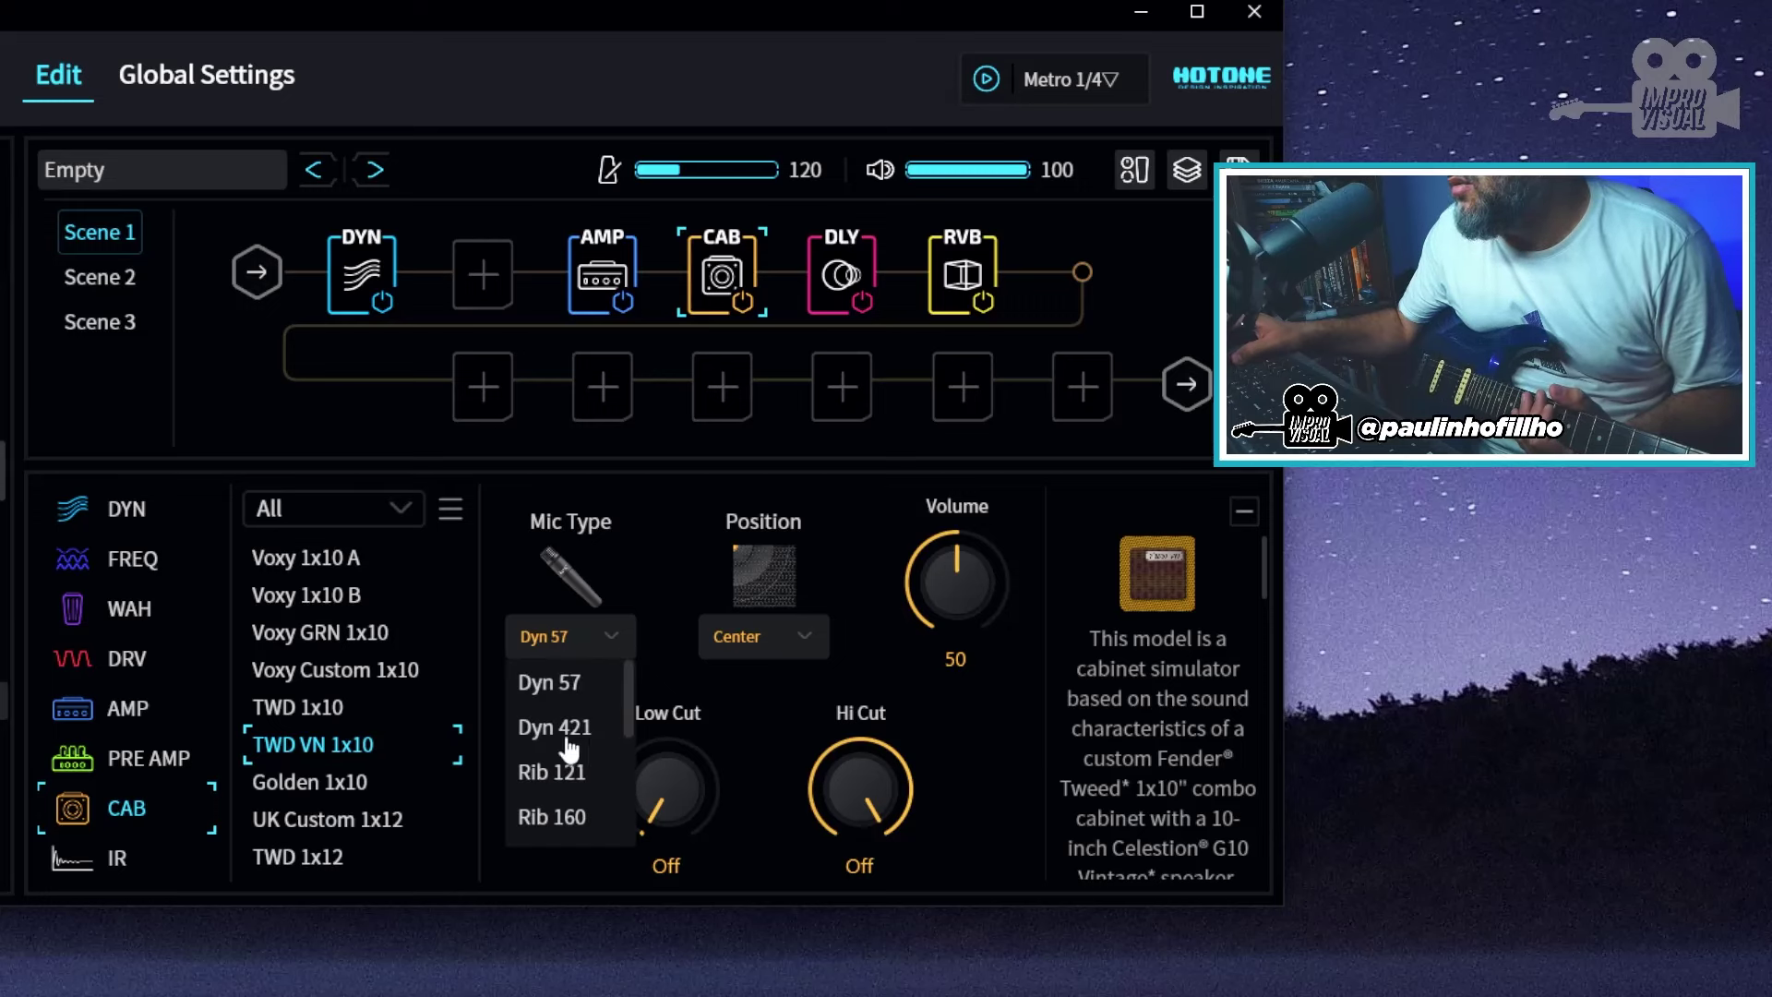
{"action": "left_click", "coordinate": [575, 651]}
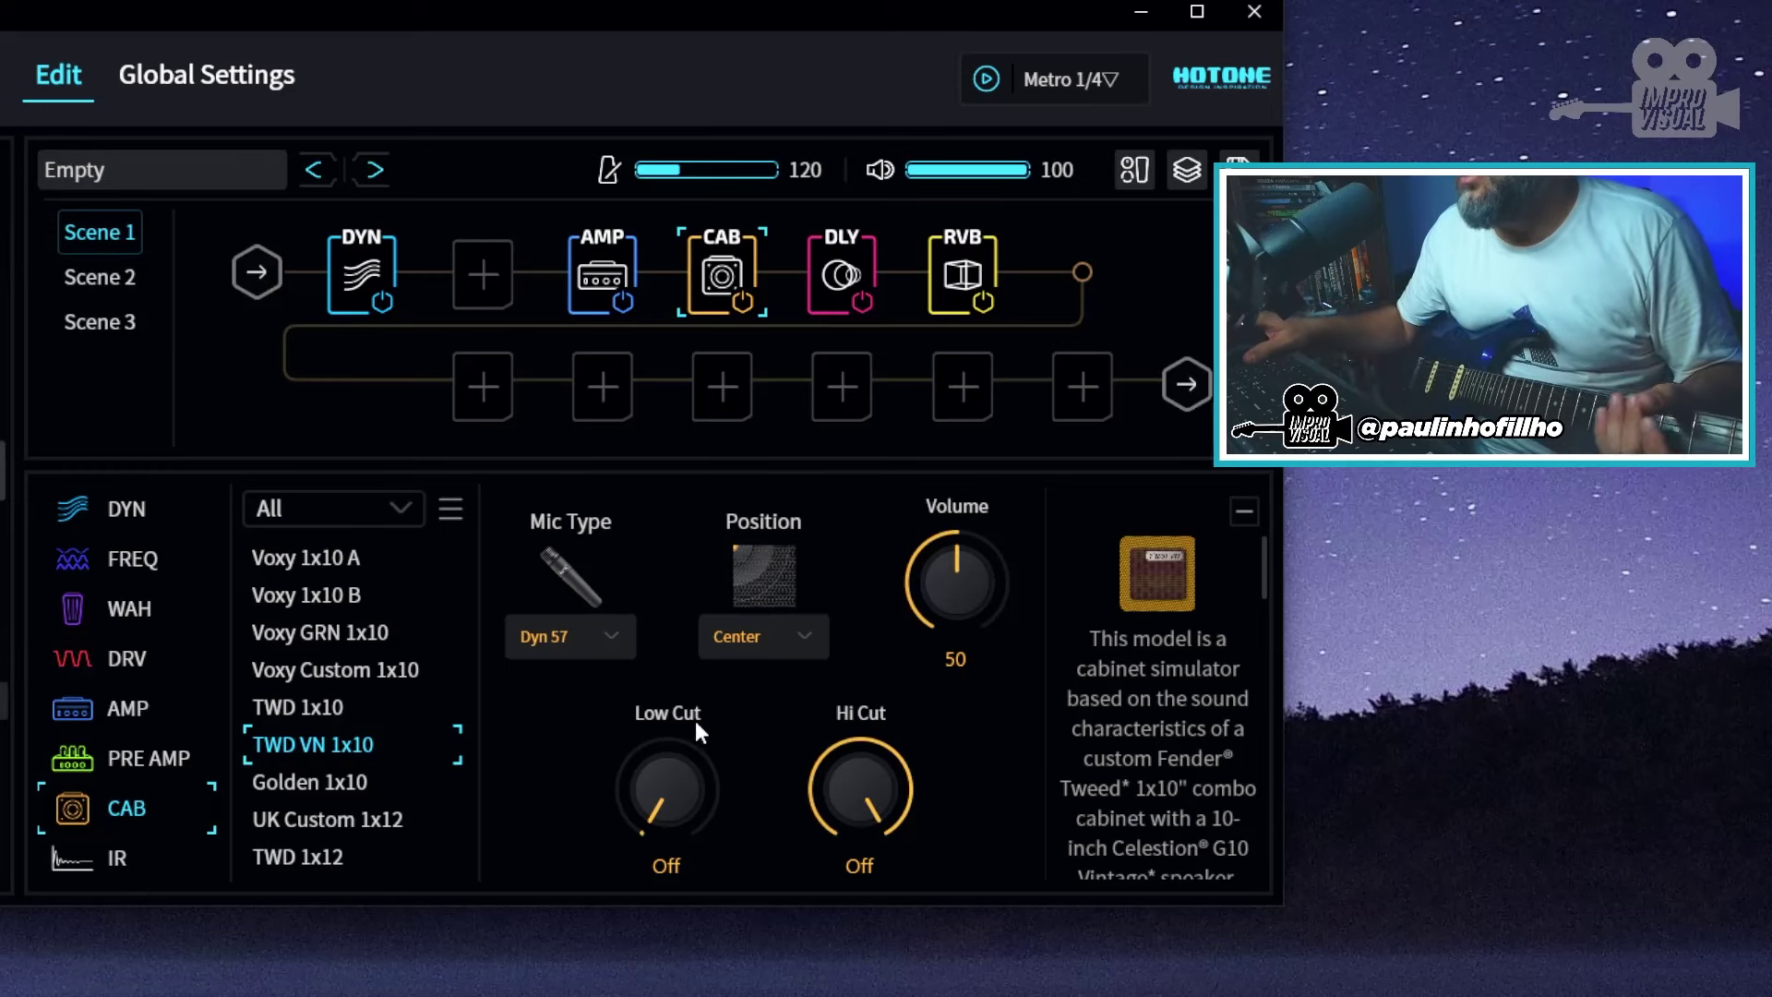
{"action": "left_click", "coordinate": [575, 635]}
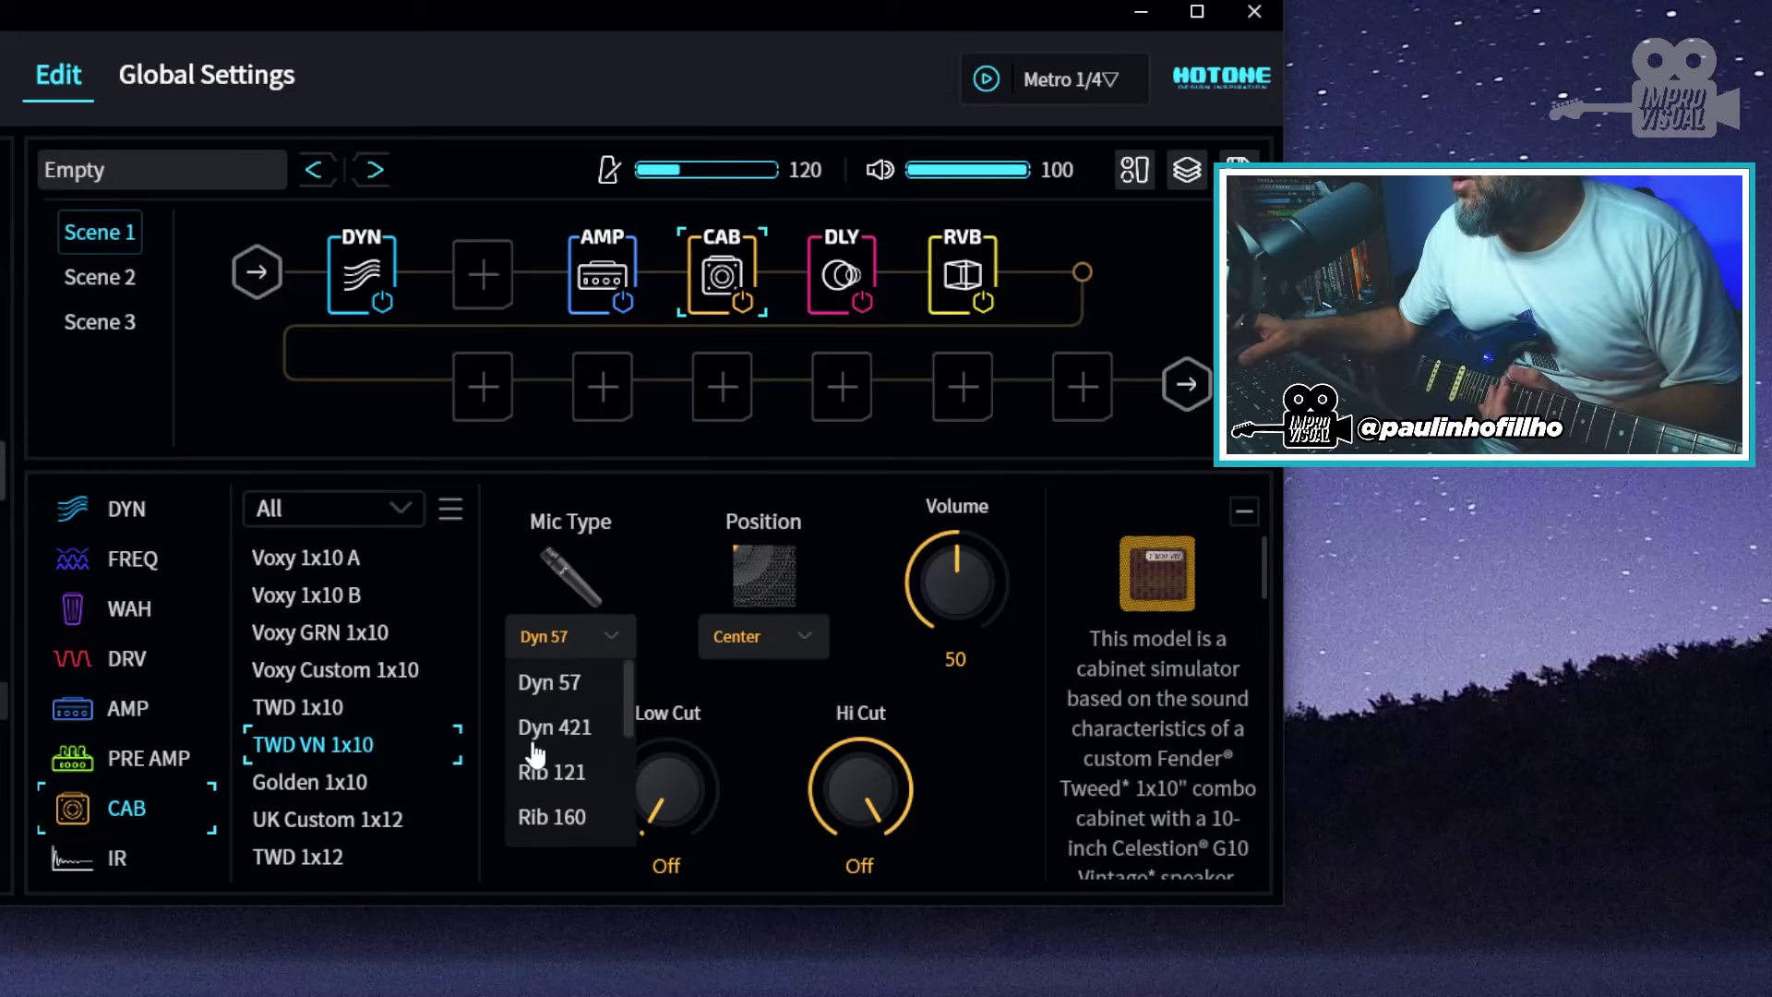
{"action": "left_click", "coordinate": [545, 727]}
{"action": "left_click", "coordinate": [735, 663]}
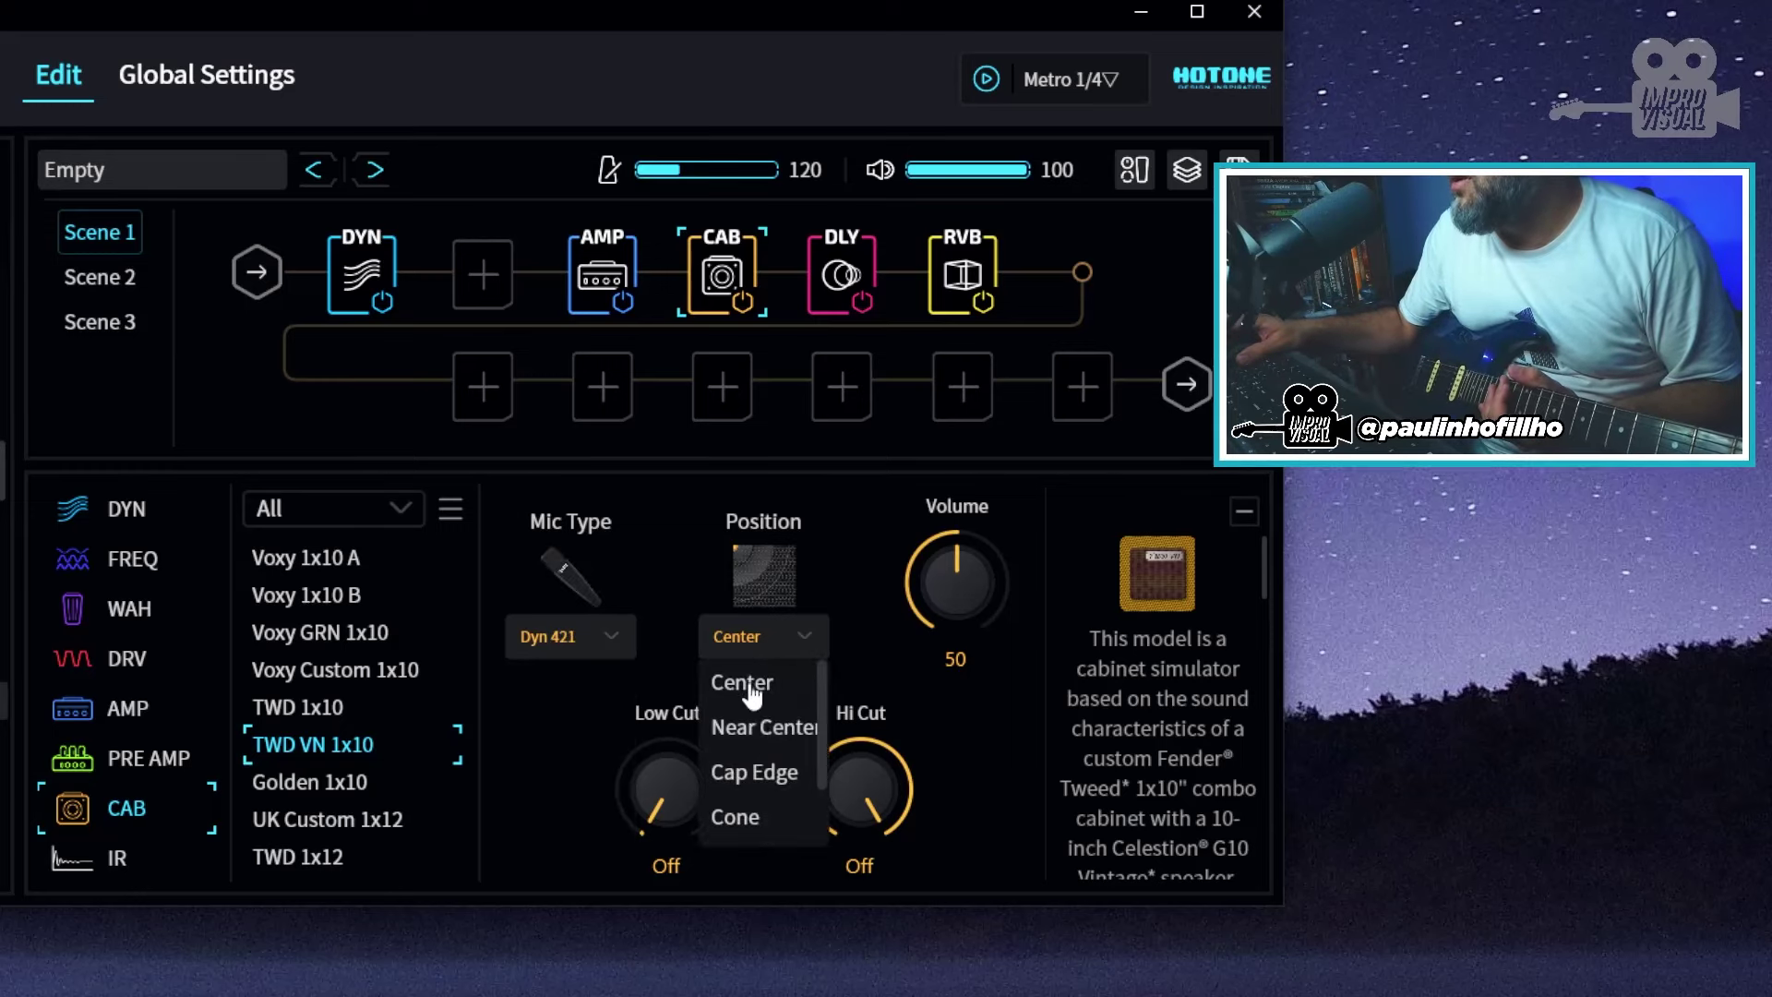
{"action": "left_click", "coordinate": [749, 771]}
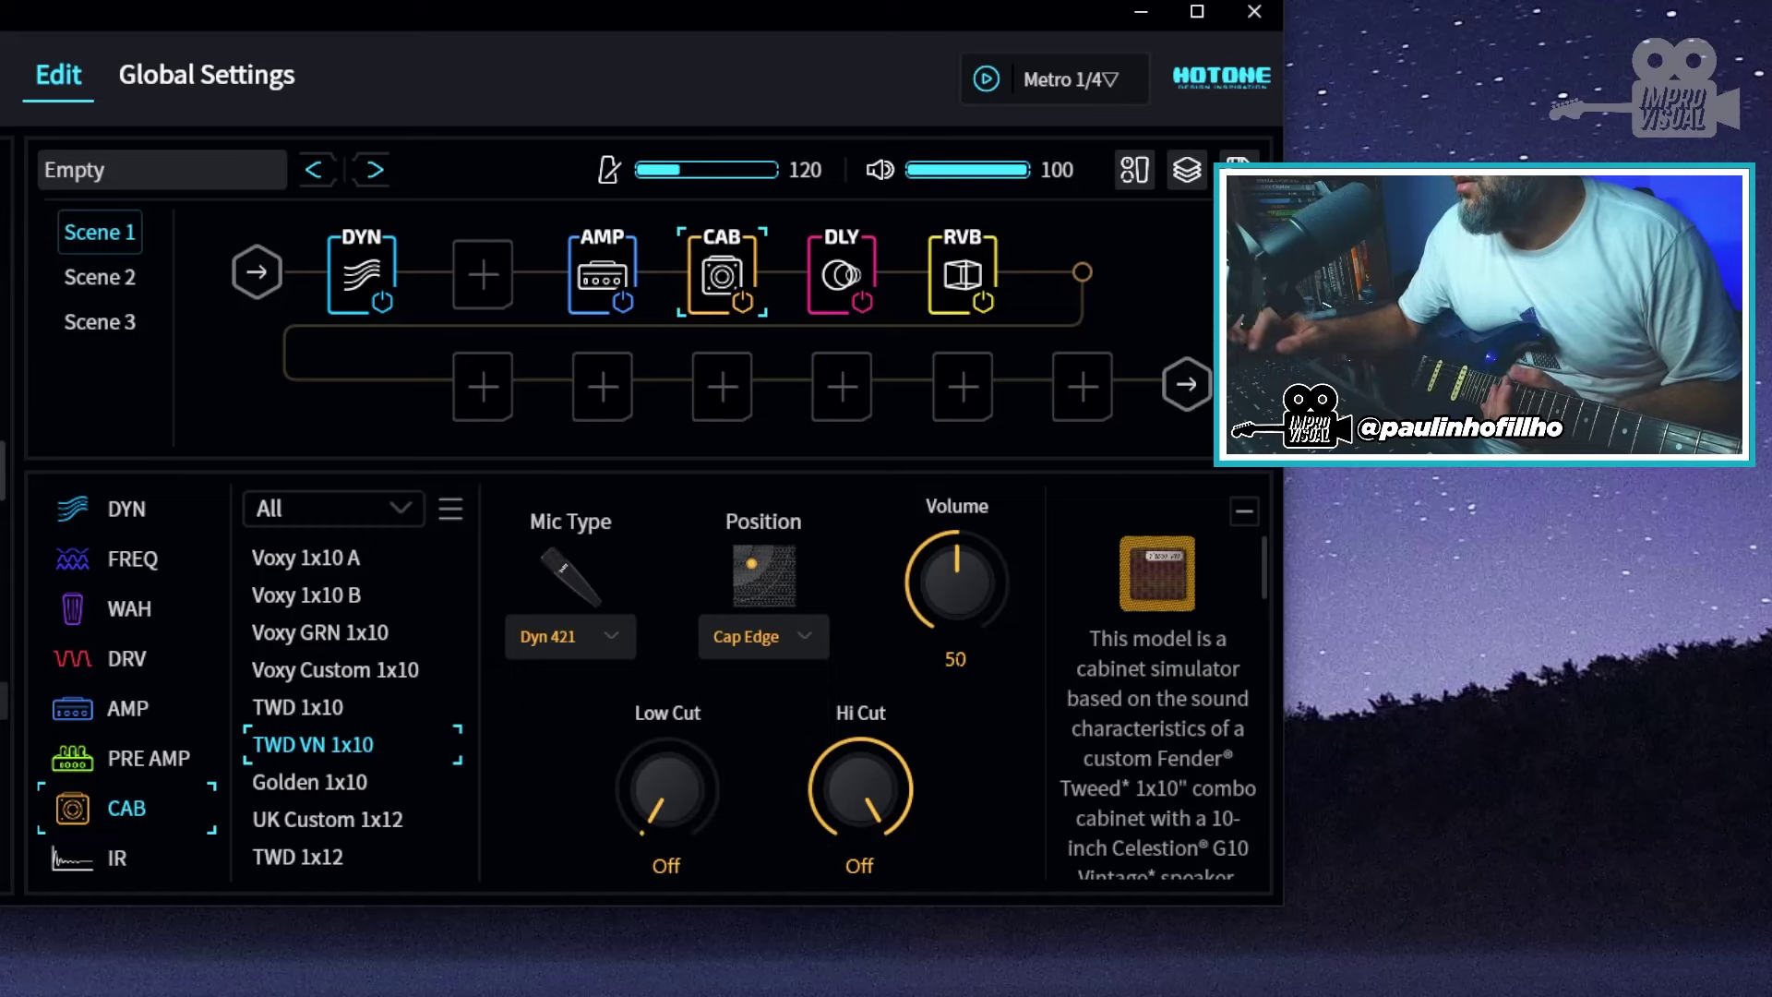
Set the cabinet's volume to 65, hi cut to 6800 Hz and low cut to 80 Hz
{"action": "left_click_drag", "start_coordinate": [957, 581], "coordinate": [960, 558]}
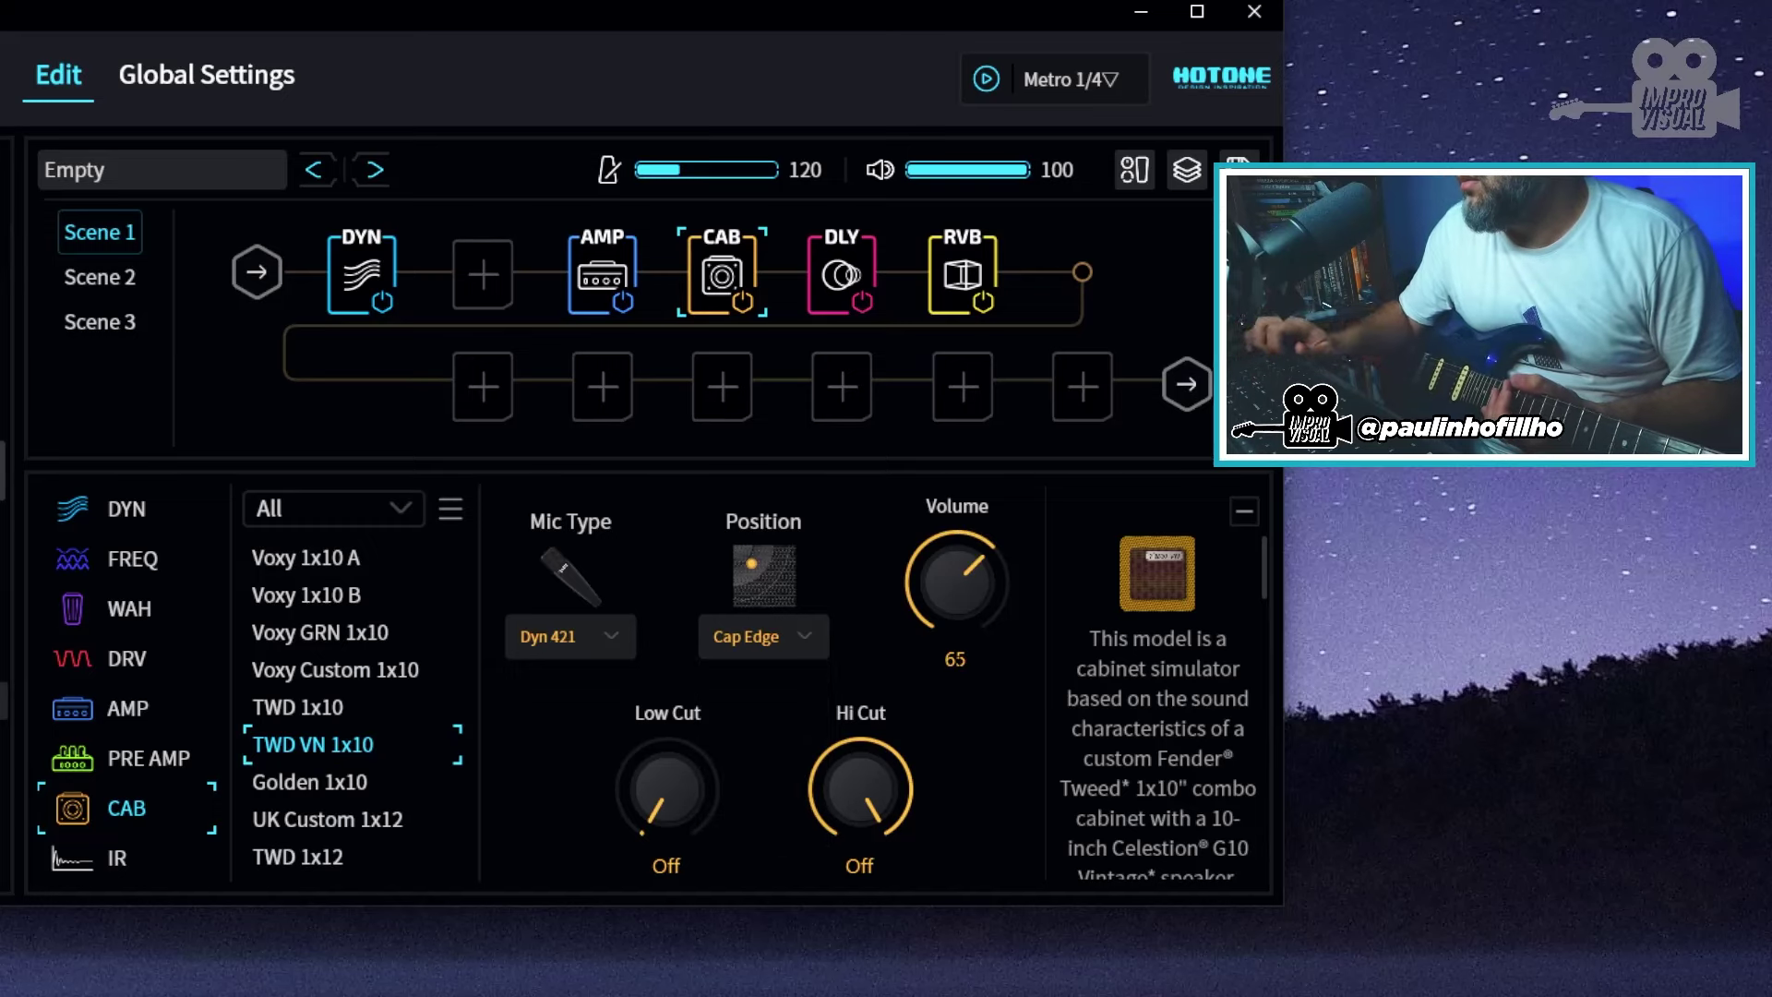
{"action": "left_click", "coordinate": [860, 866]}
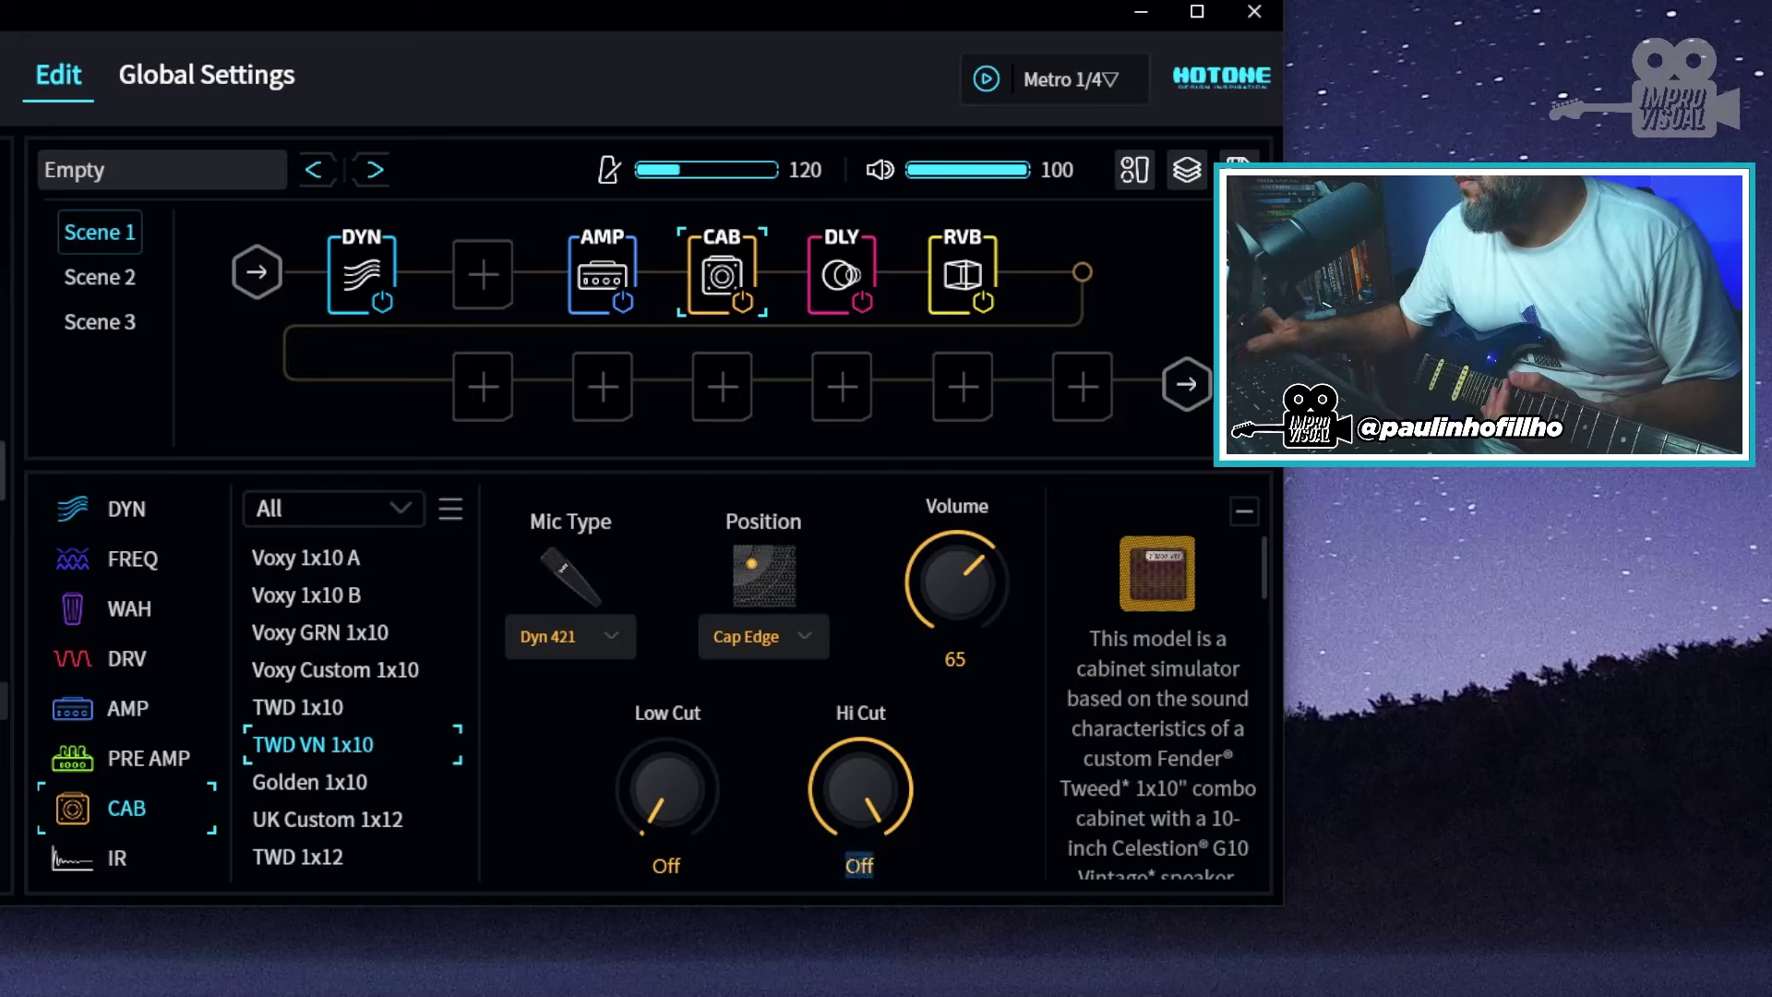
{"action": "type", "text": "6800"}
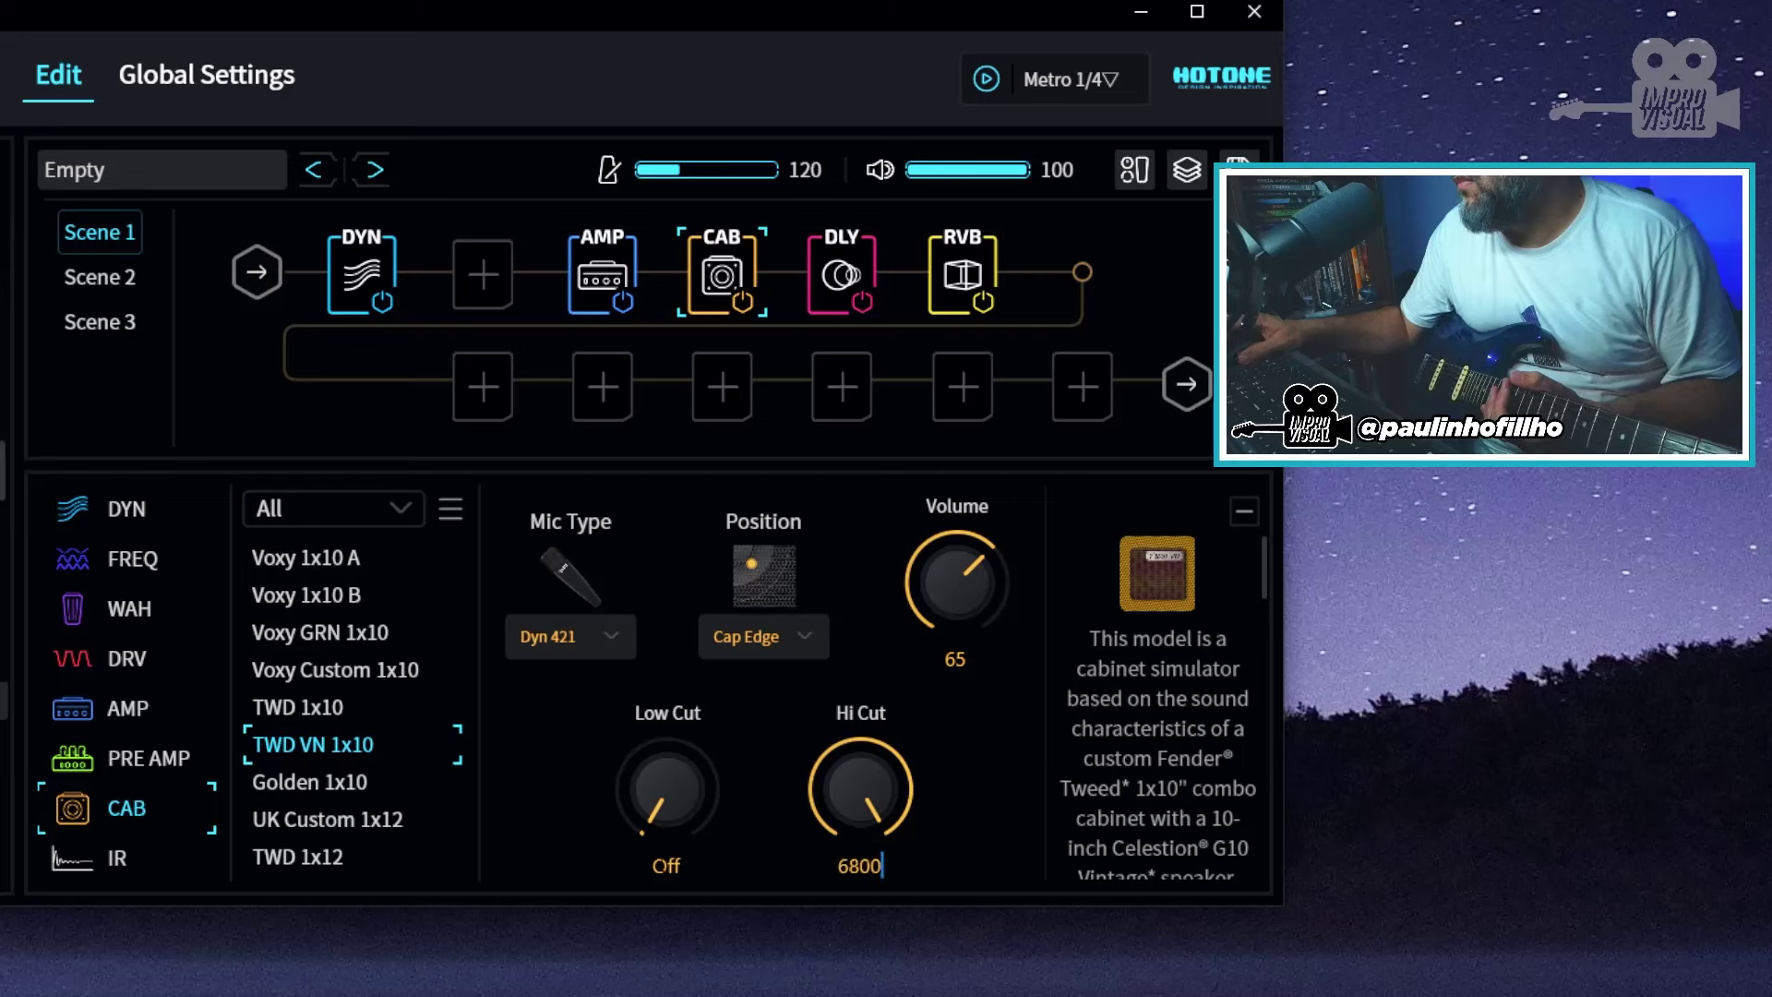
{"action": "key", "text": "Tab"}
{"action": "type", "text": "80"}
{"action": "key", "text": "Return"}
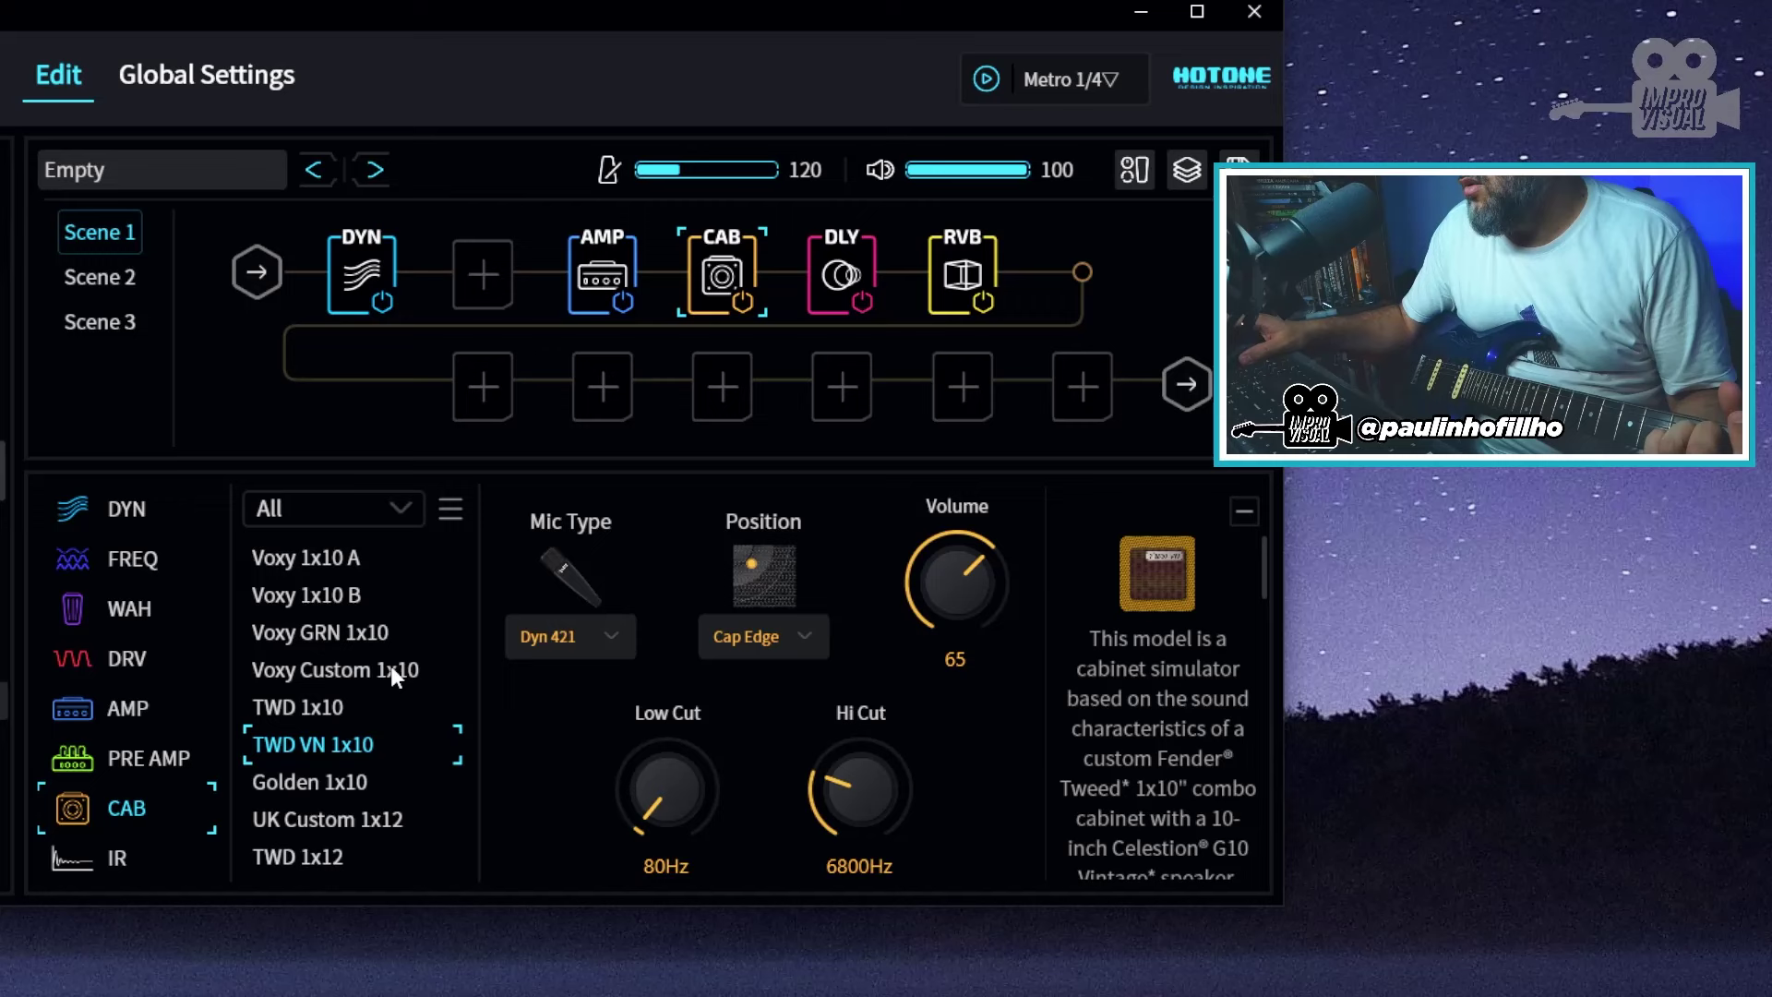
Switch the cabinet model to TWD 1x10 and back to TWD VN 1x10
{"action": "left_click", "coordinate": [293, 709]}
{"action": "left_click", "coordinate": [300, 740]}
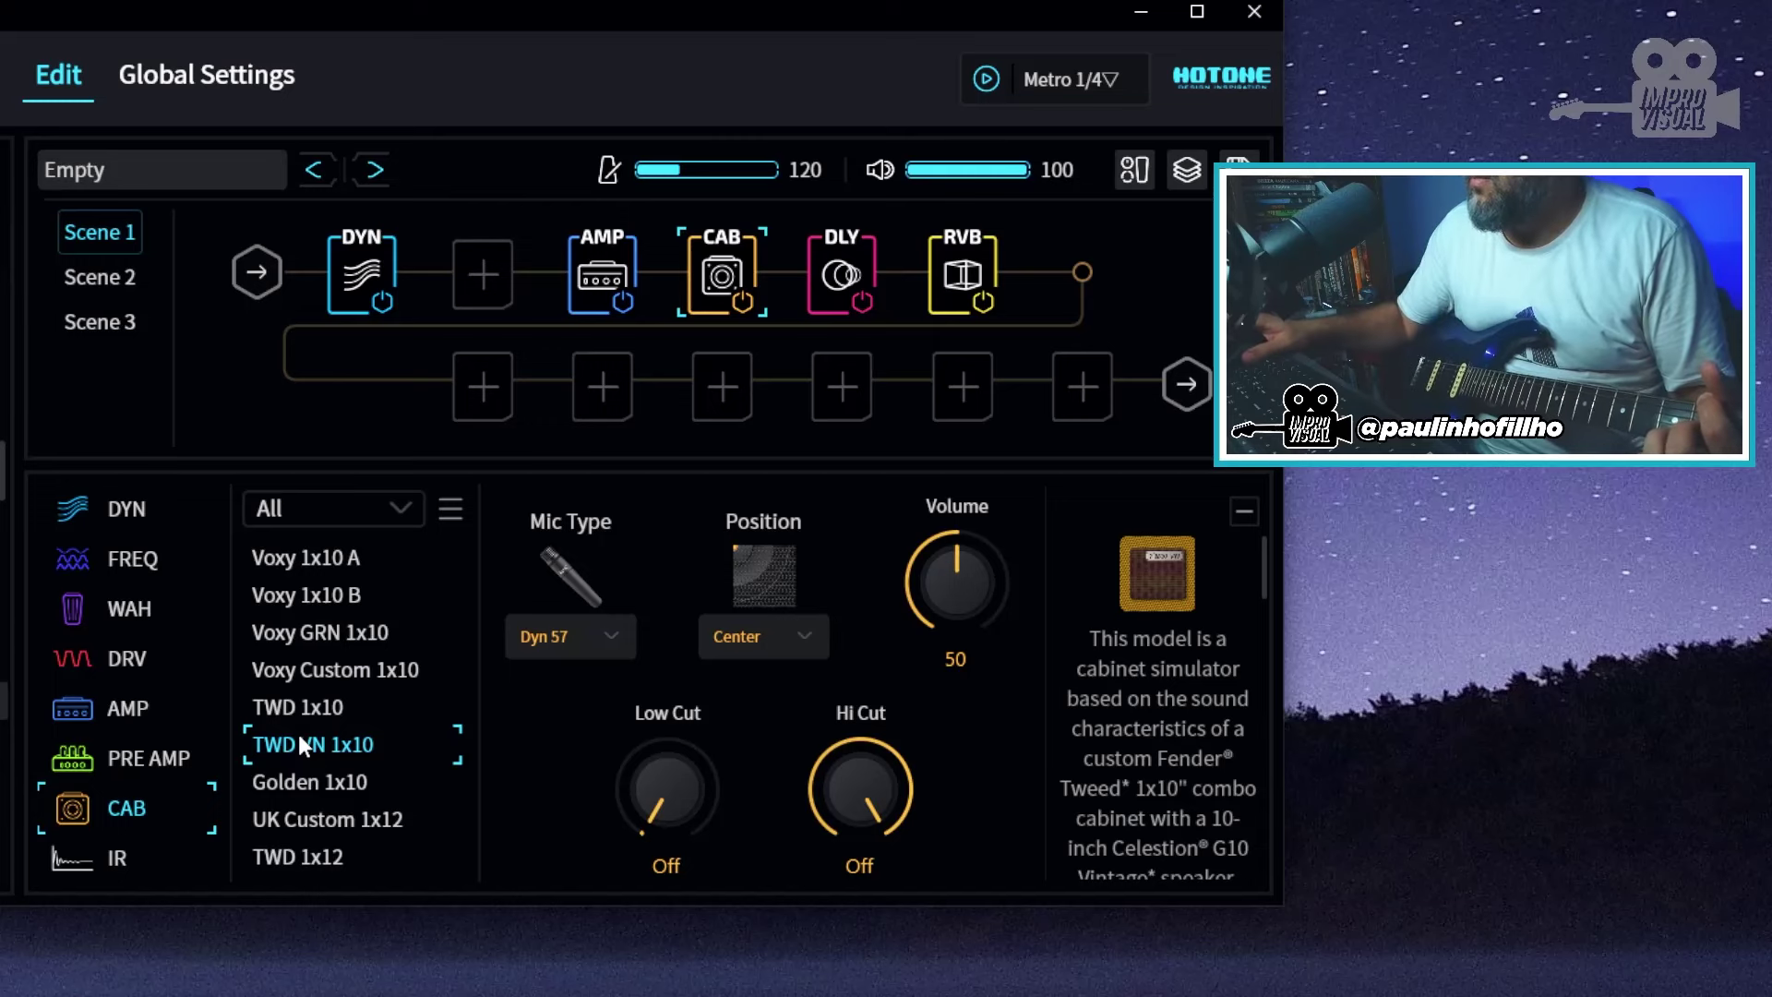
Give the reloaded TWD VN 1x10 cabinet the Dyn 421 mic at the Cap Edge position
{"action": "left_click", "coordinate": [606, 636]}
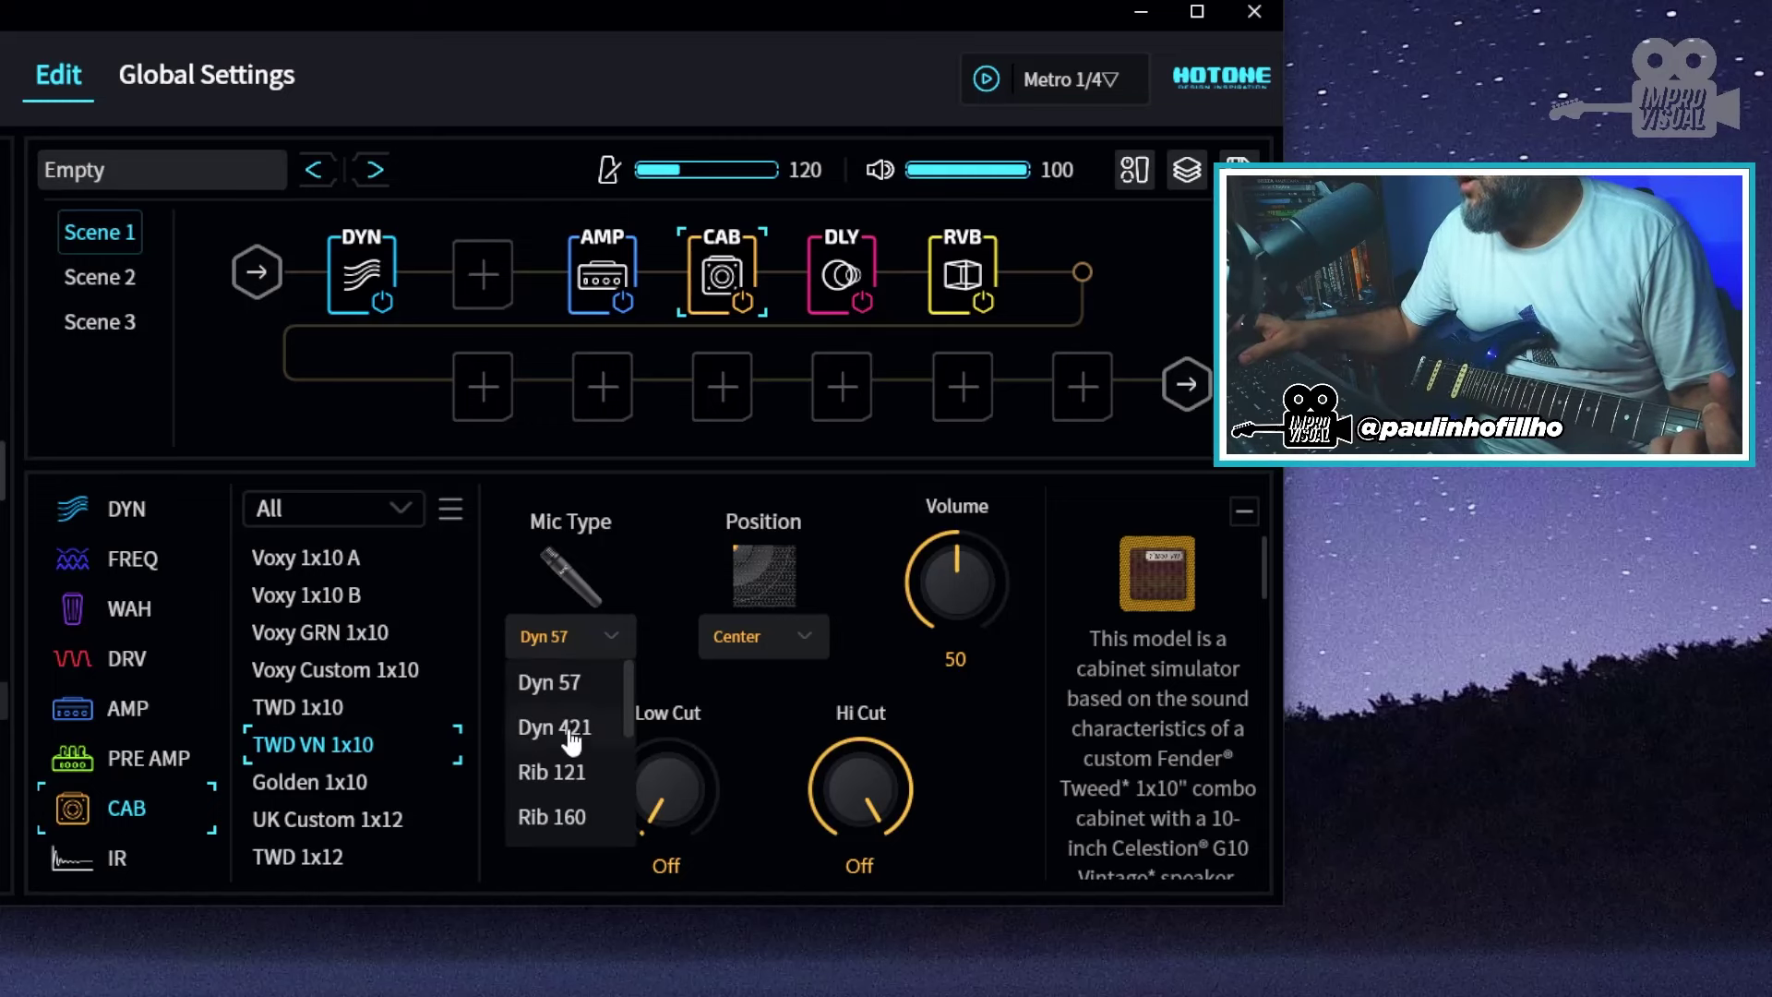
{"action": "left_click", "coordinate": [572, 726]}
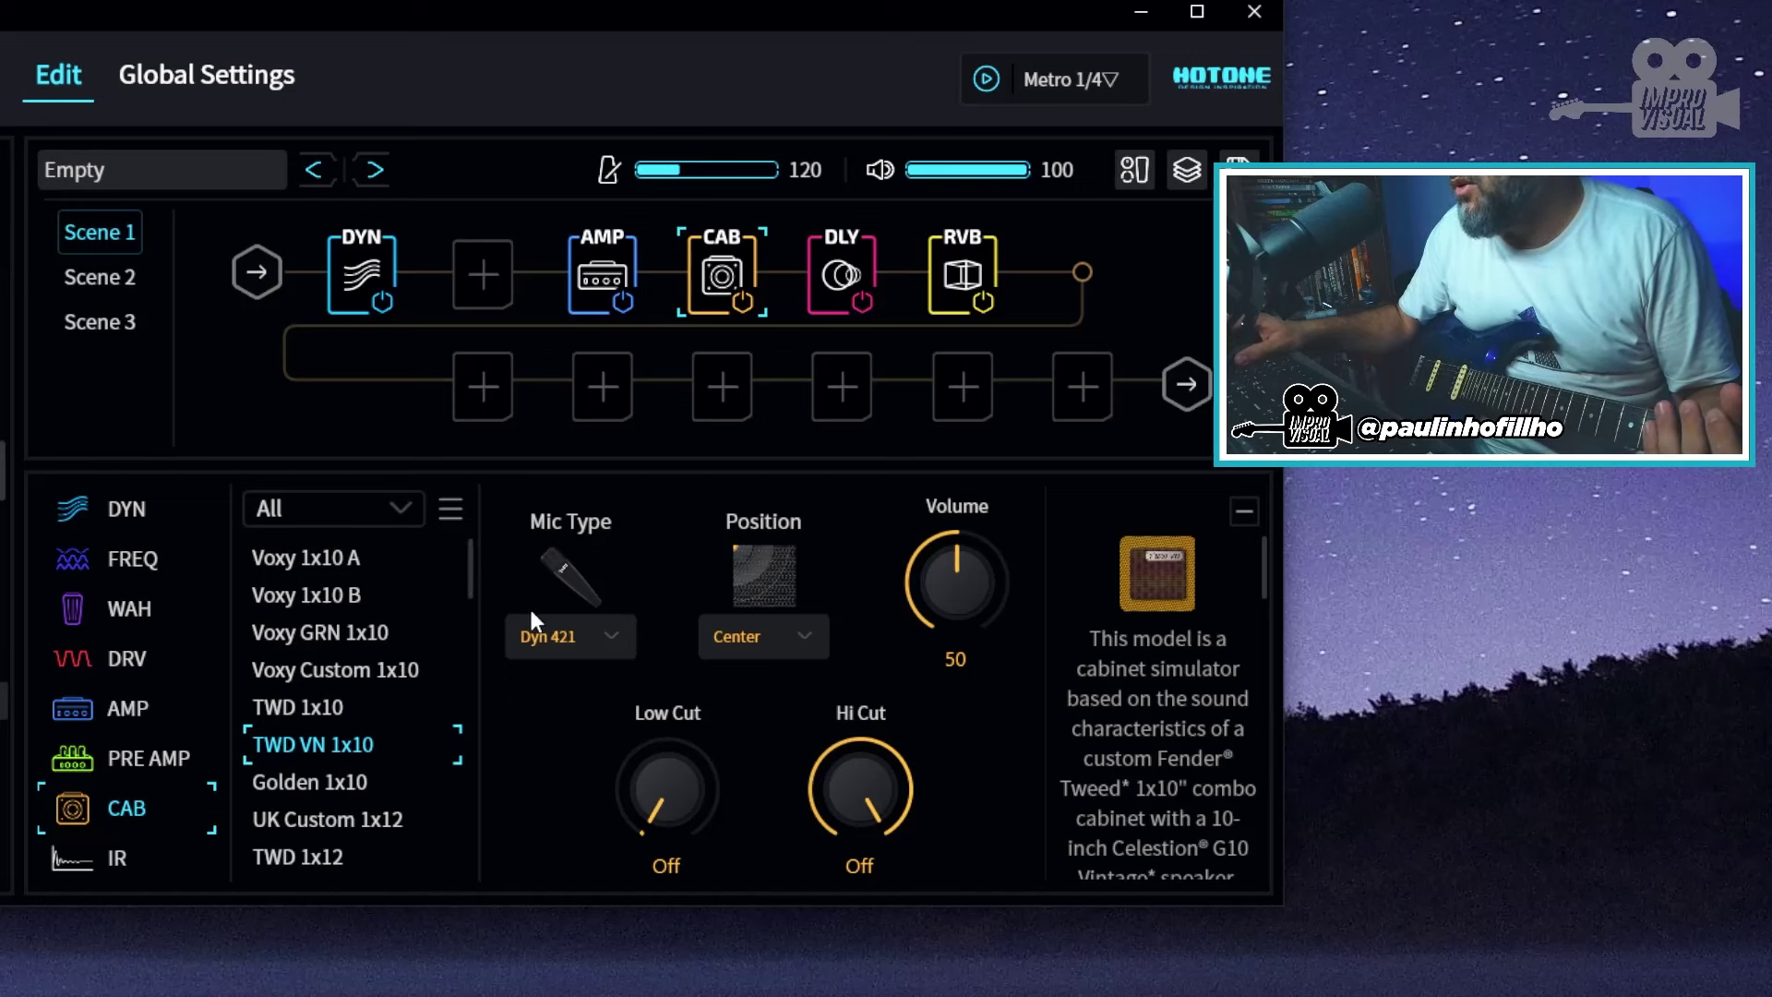
{"action": "left_click", "coordinate": [737, 657]}
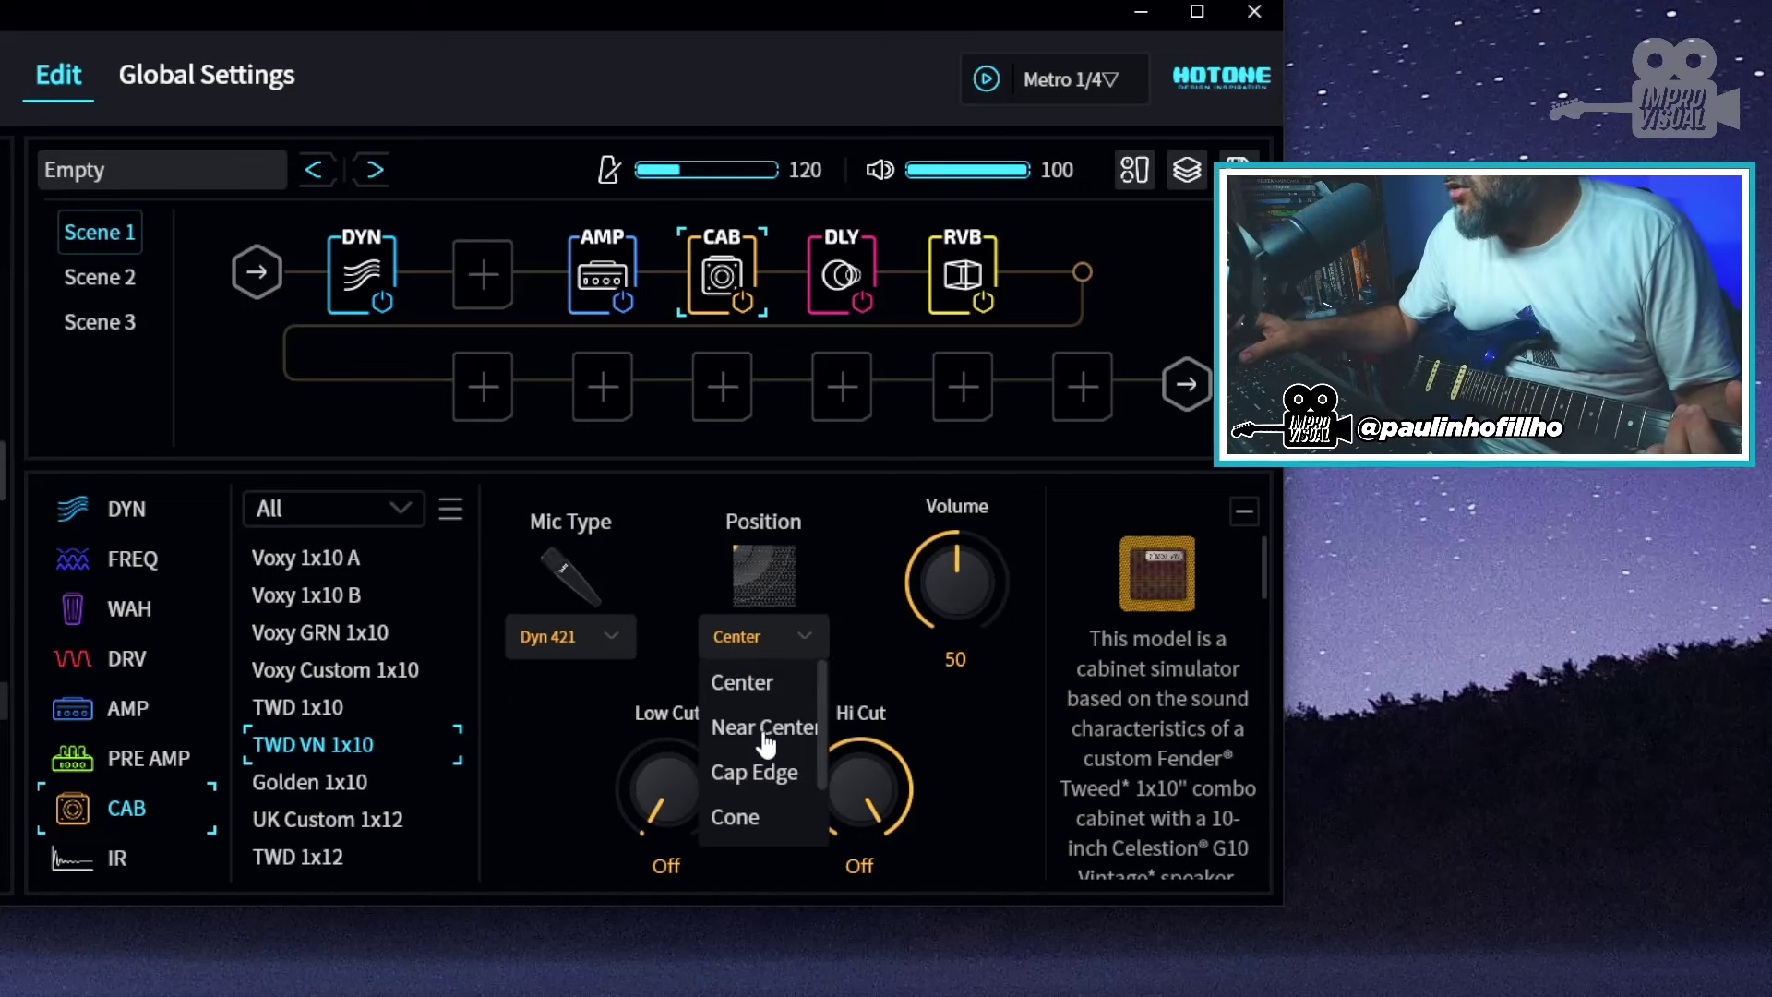
{"action": "left_click", "coordinate": [754, 773]}
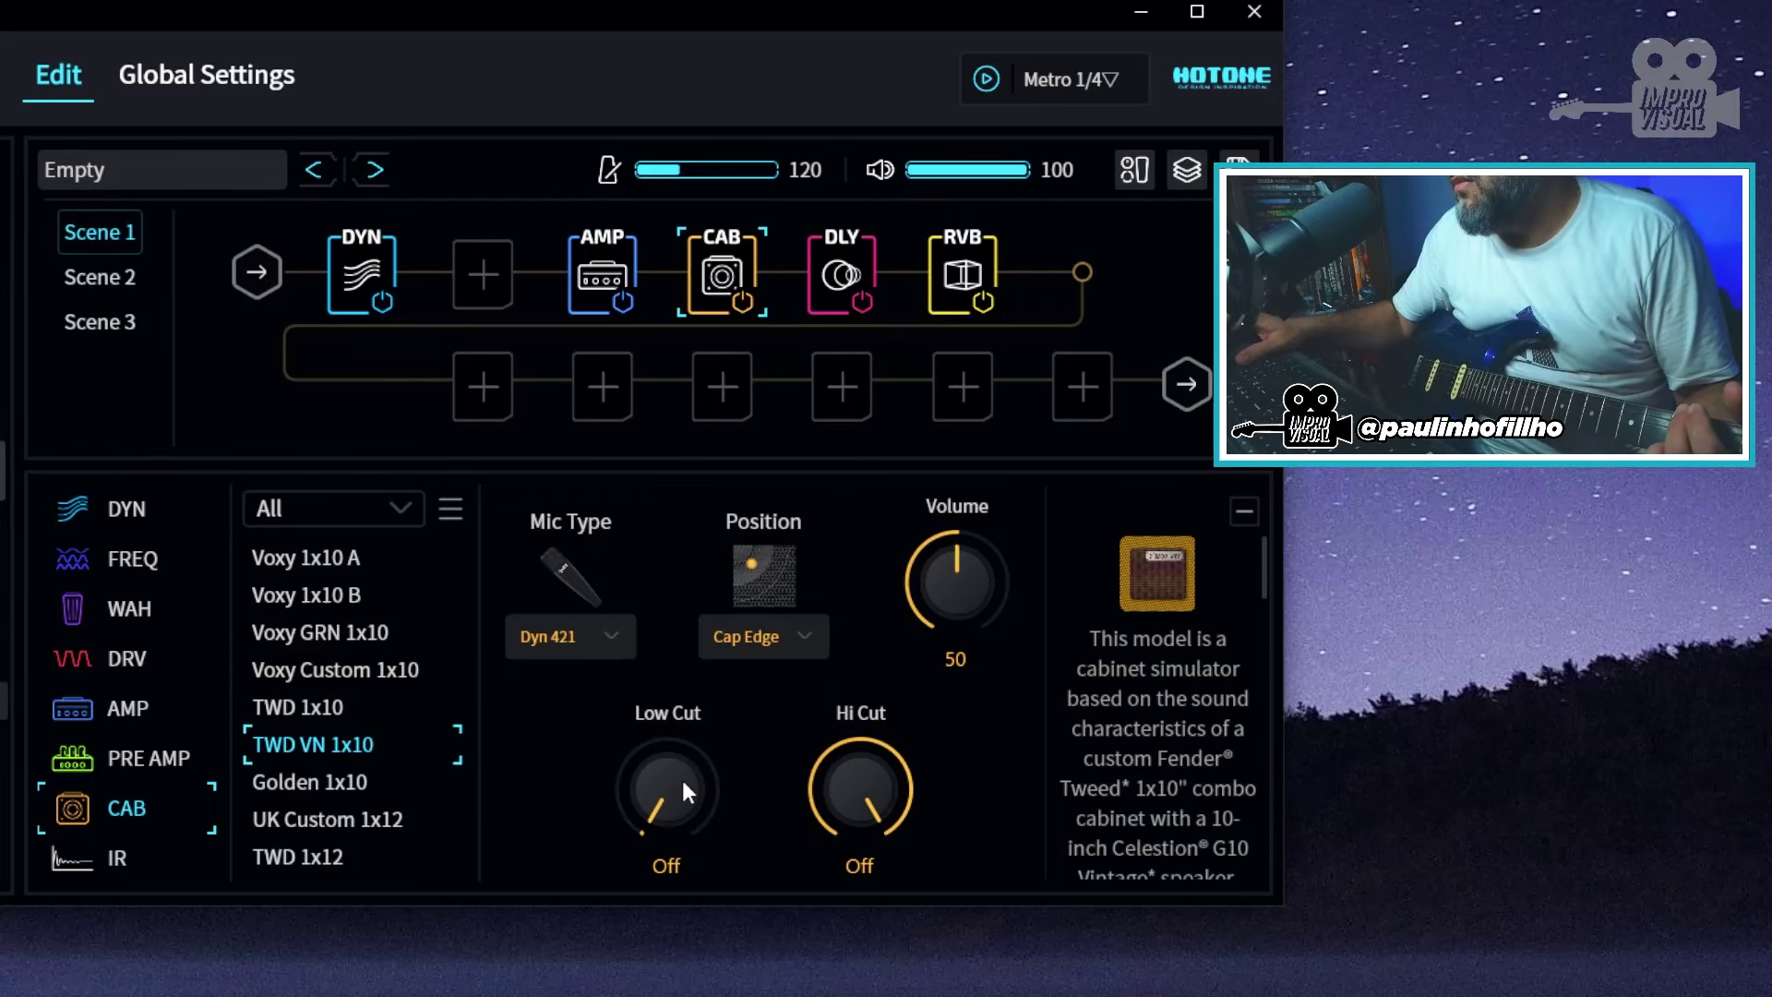
Set the cabinet's volume to 65, low cut to 80 Hz and hi cut to 6800 Hz
{"action": "left_click_drag", "start_coordinate": [963, 594], "coordinate": [977, 572]}
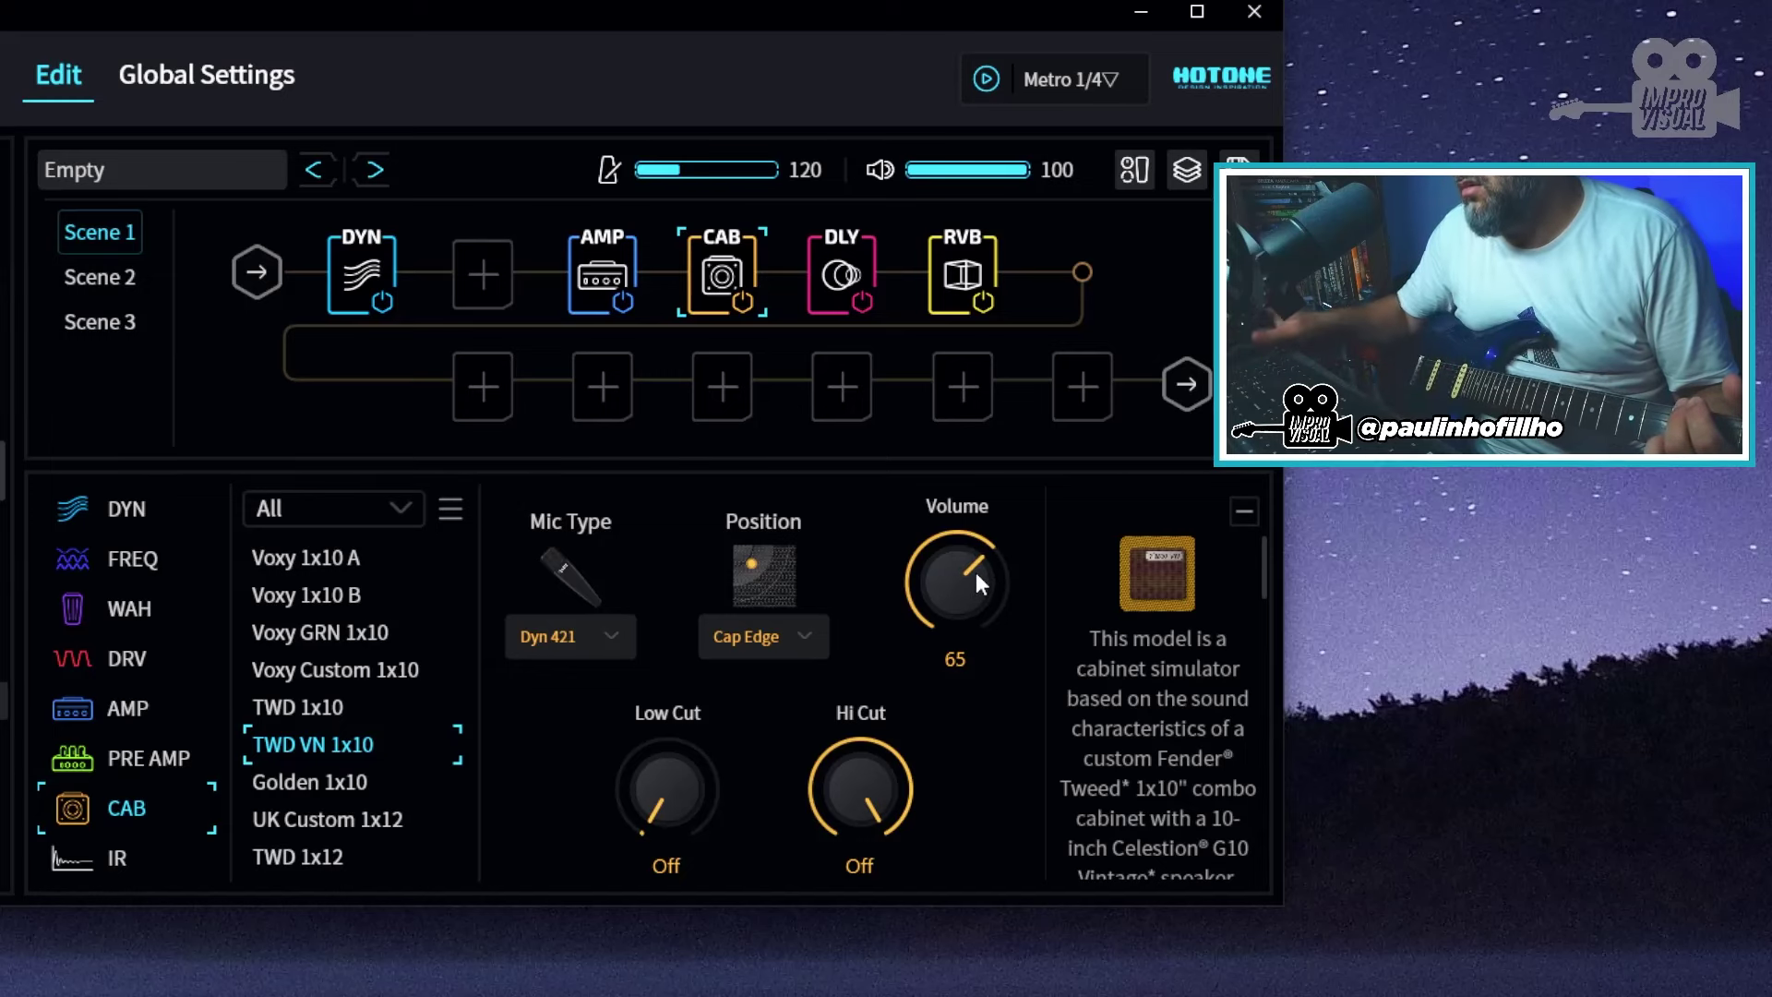
{"action": "key", "text": "Tab"}
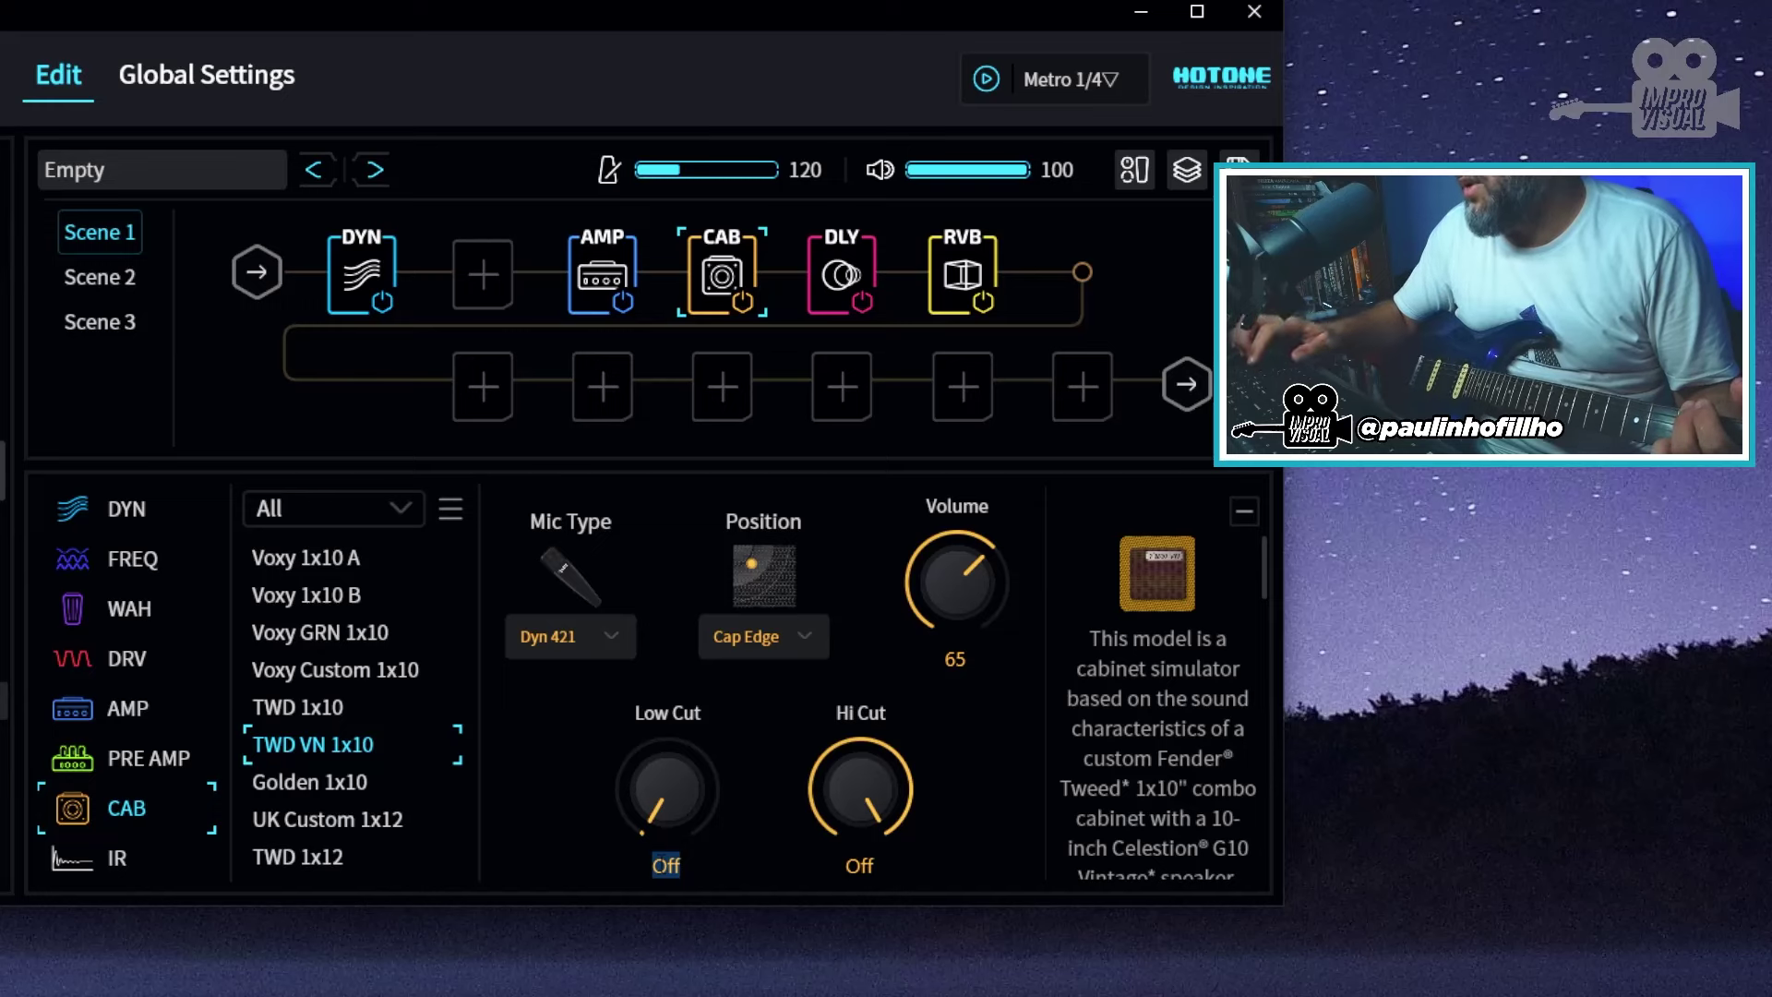
{"action": "type", "text": "80"}
{"action": "key", "text": "Return"}
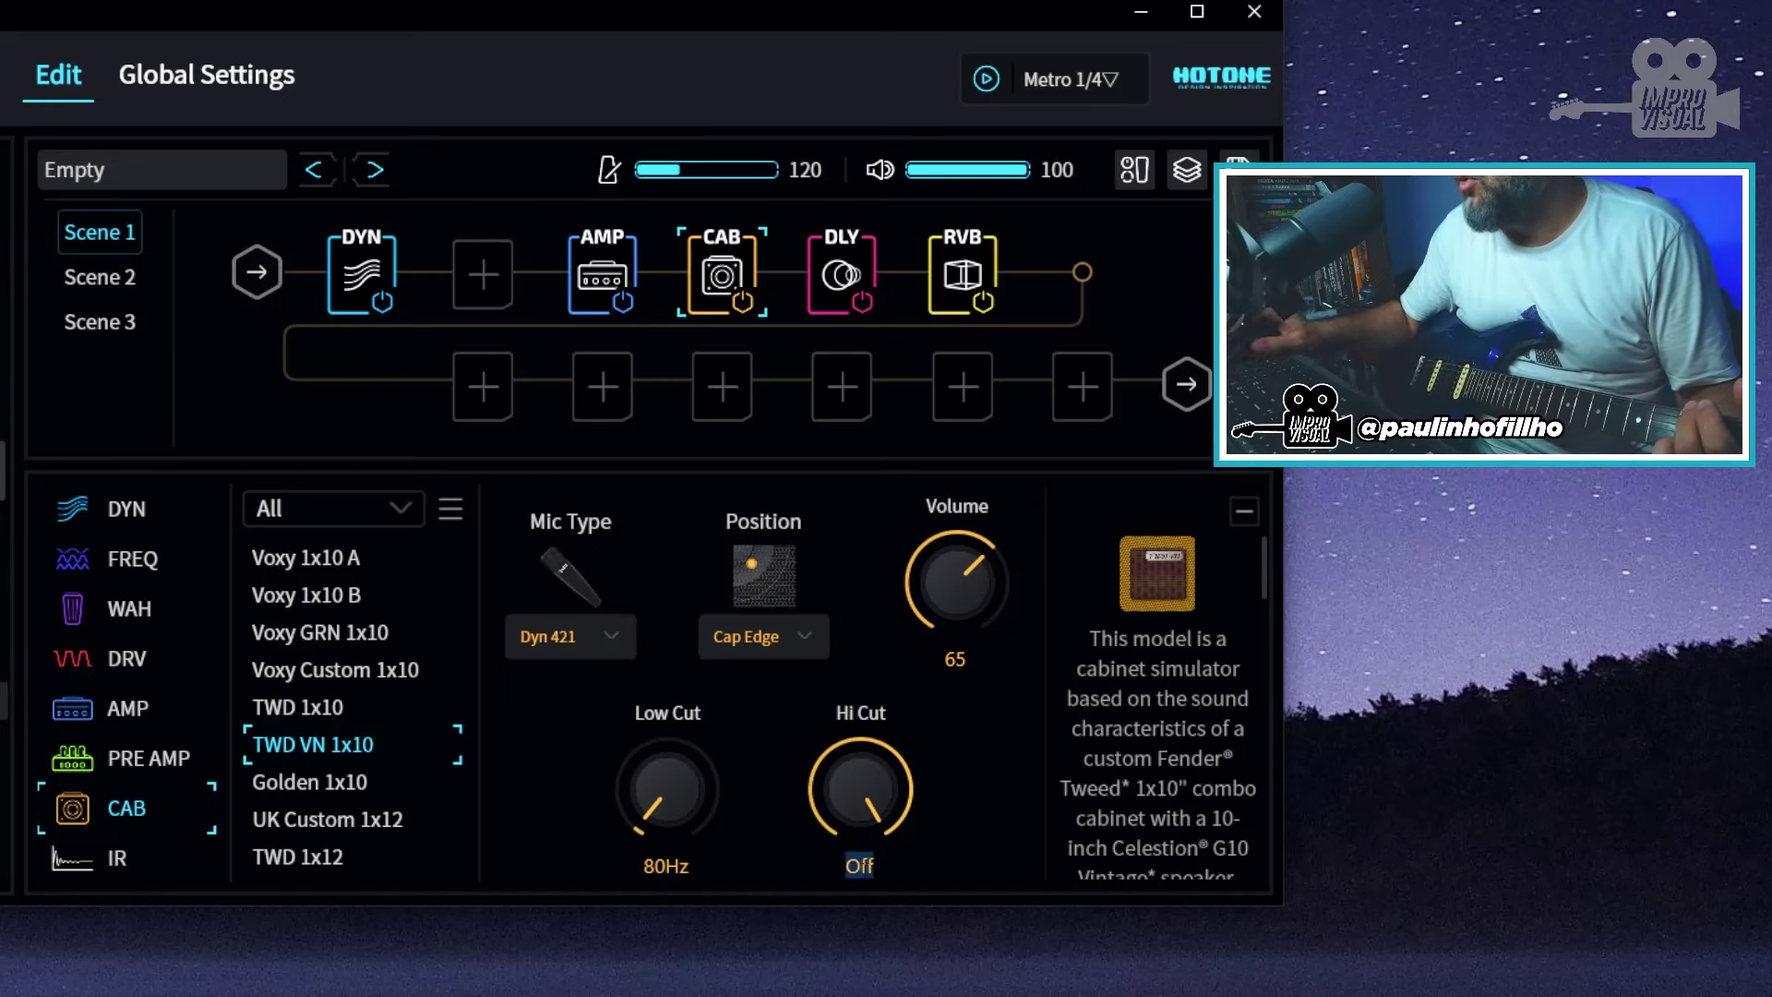
{"action": "left_click_drag", "start_coordinate": [862, 863], "coordinate": [861, 890]}
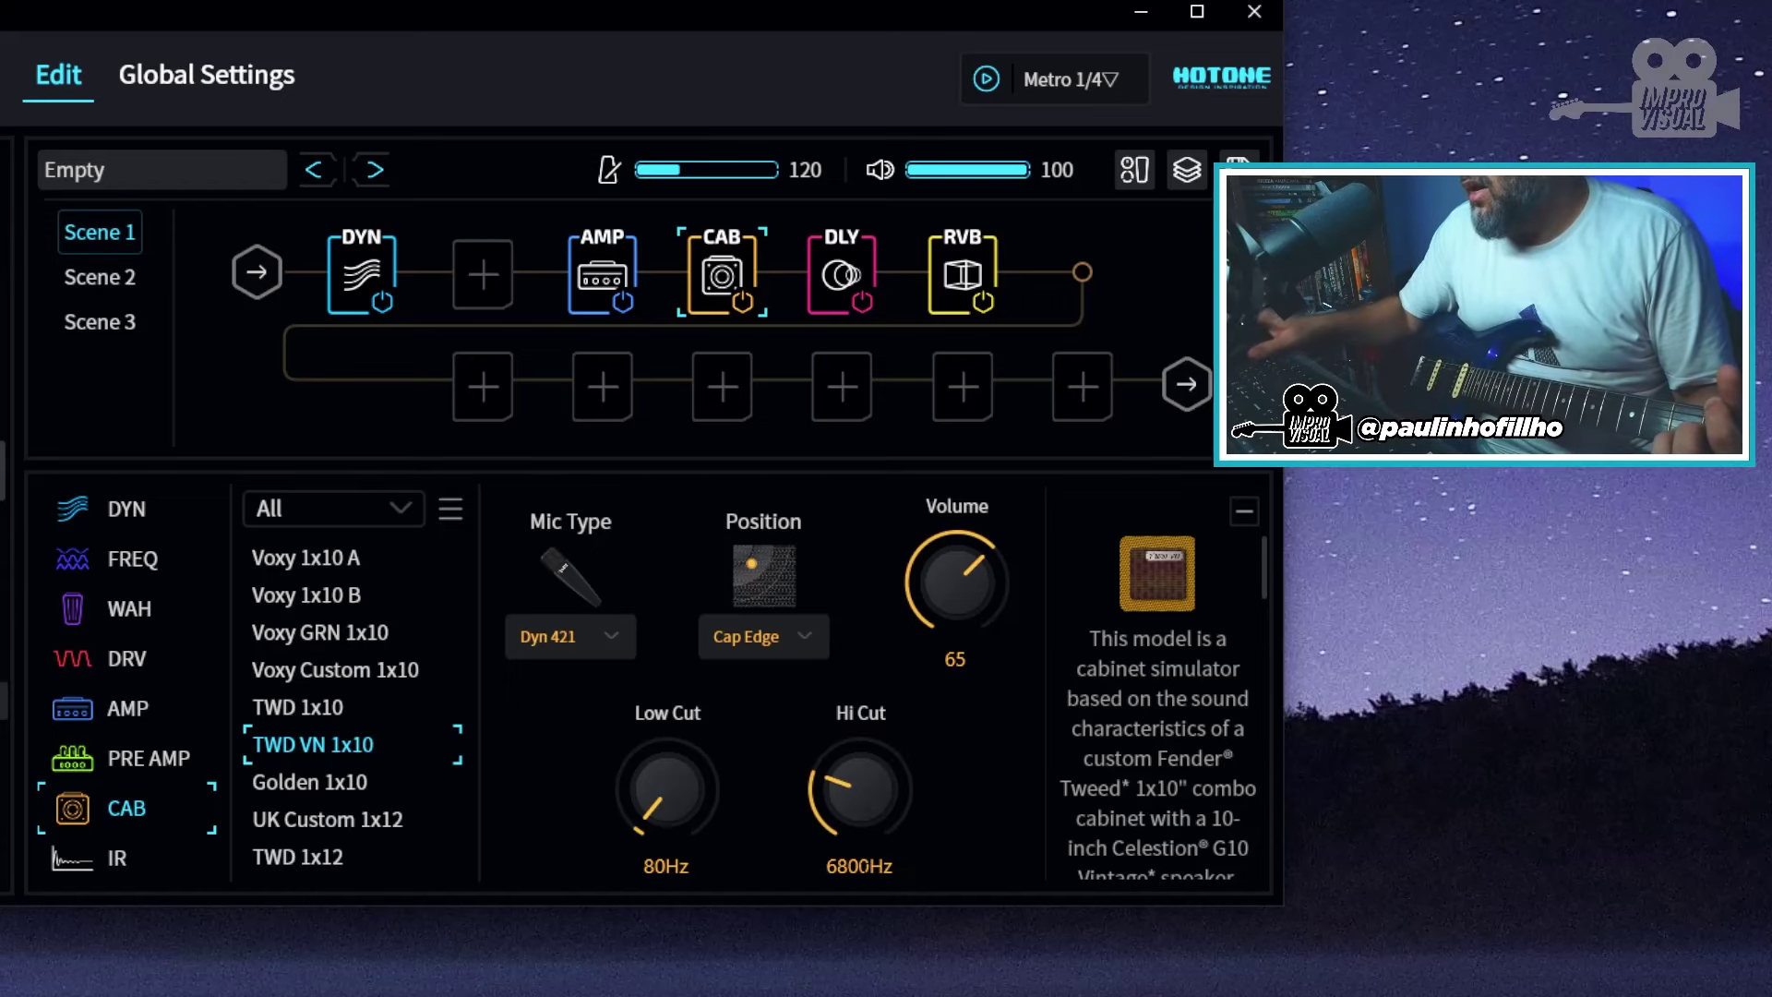
Try the cabinet's hi cut at 5540 Hz and raise it to 10760 Hz
{"action": "left_click_drag", "start_coordinate": [853, 785], "coordinate": [855, 796]}
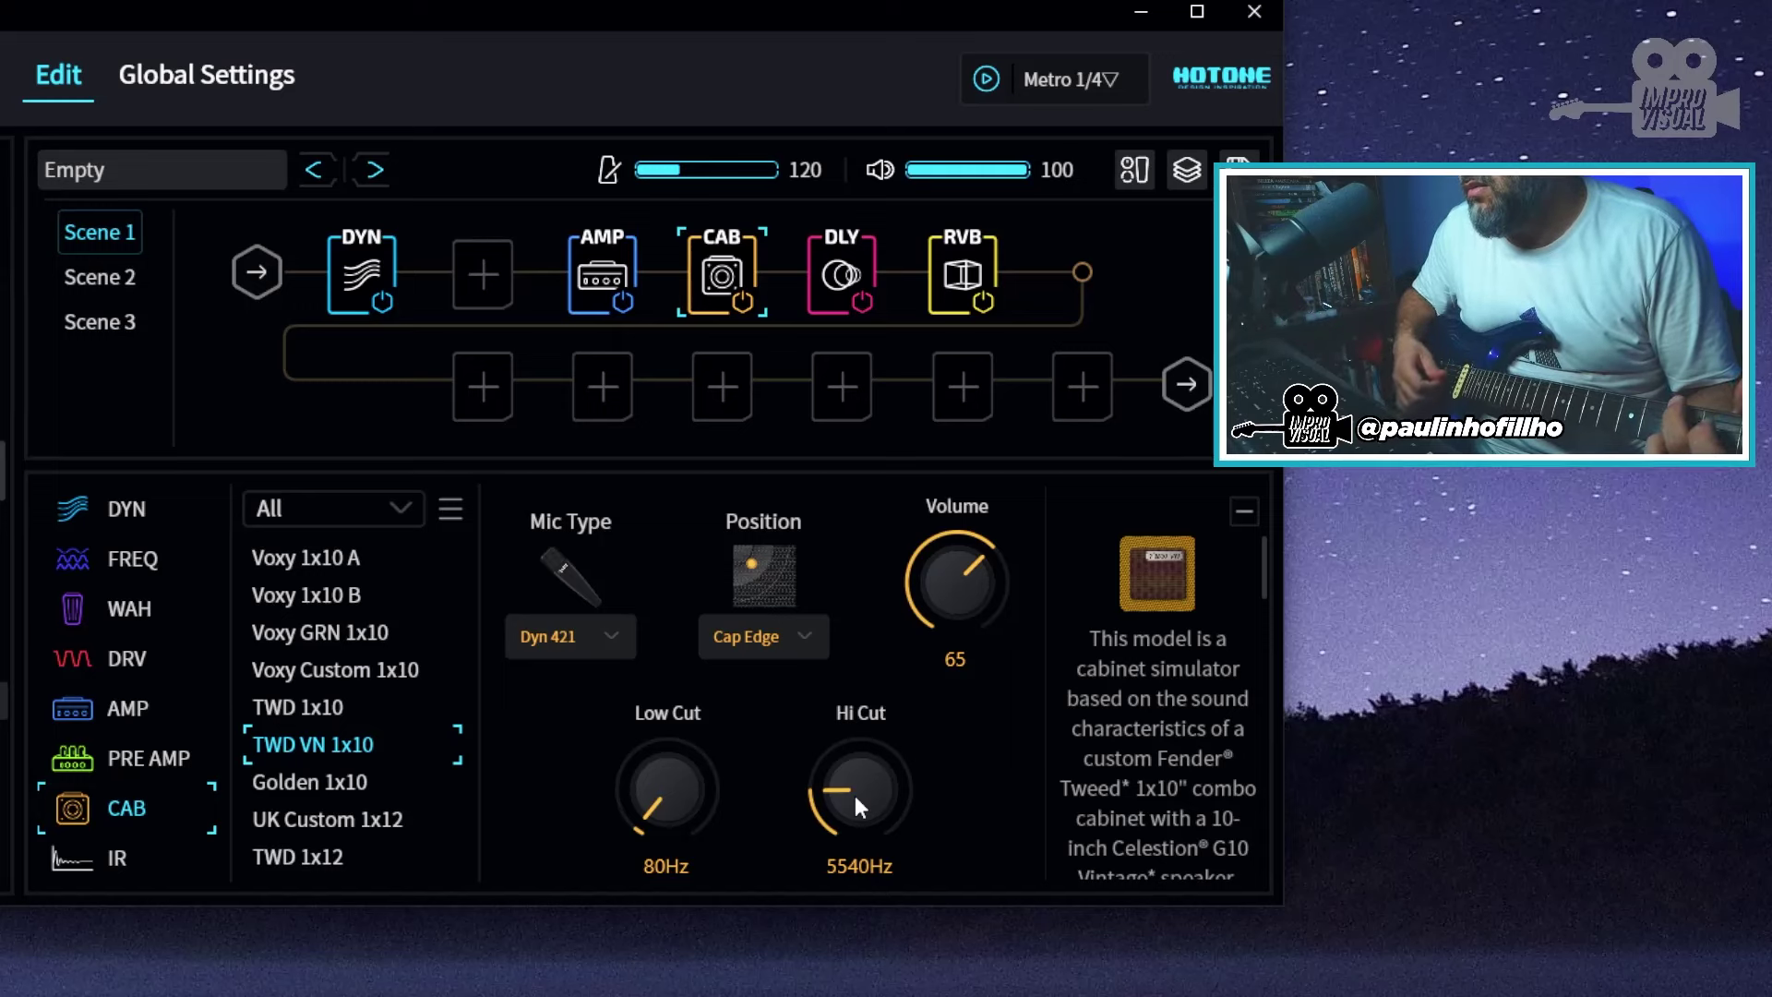
{"action": "left_click_drag", "start_coordinate": [856, 795], "coordinate": [876, 757]}
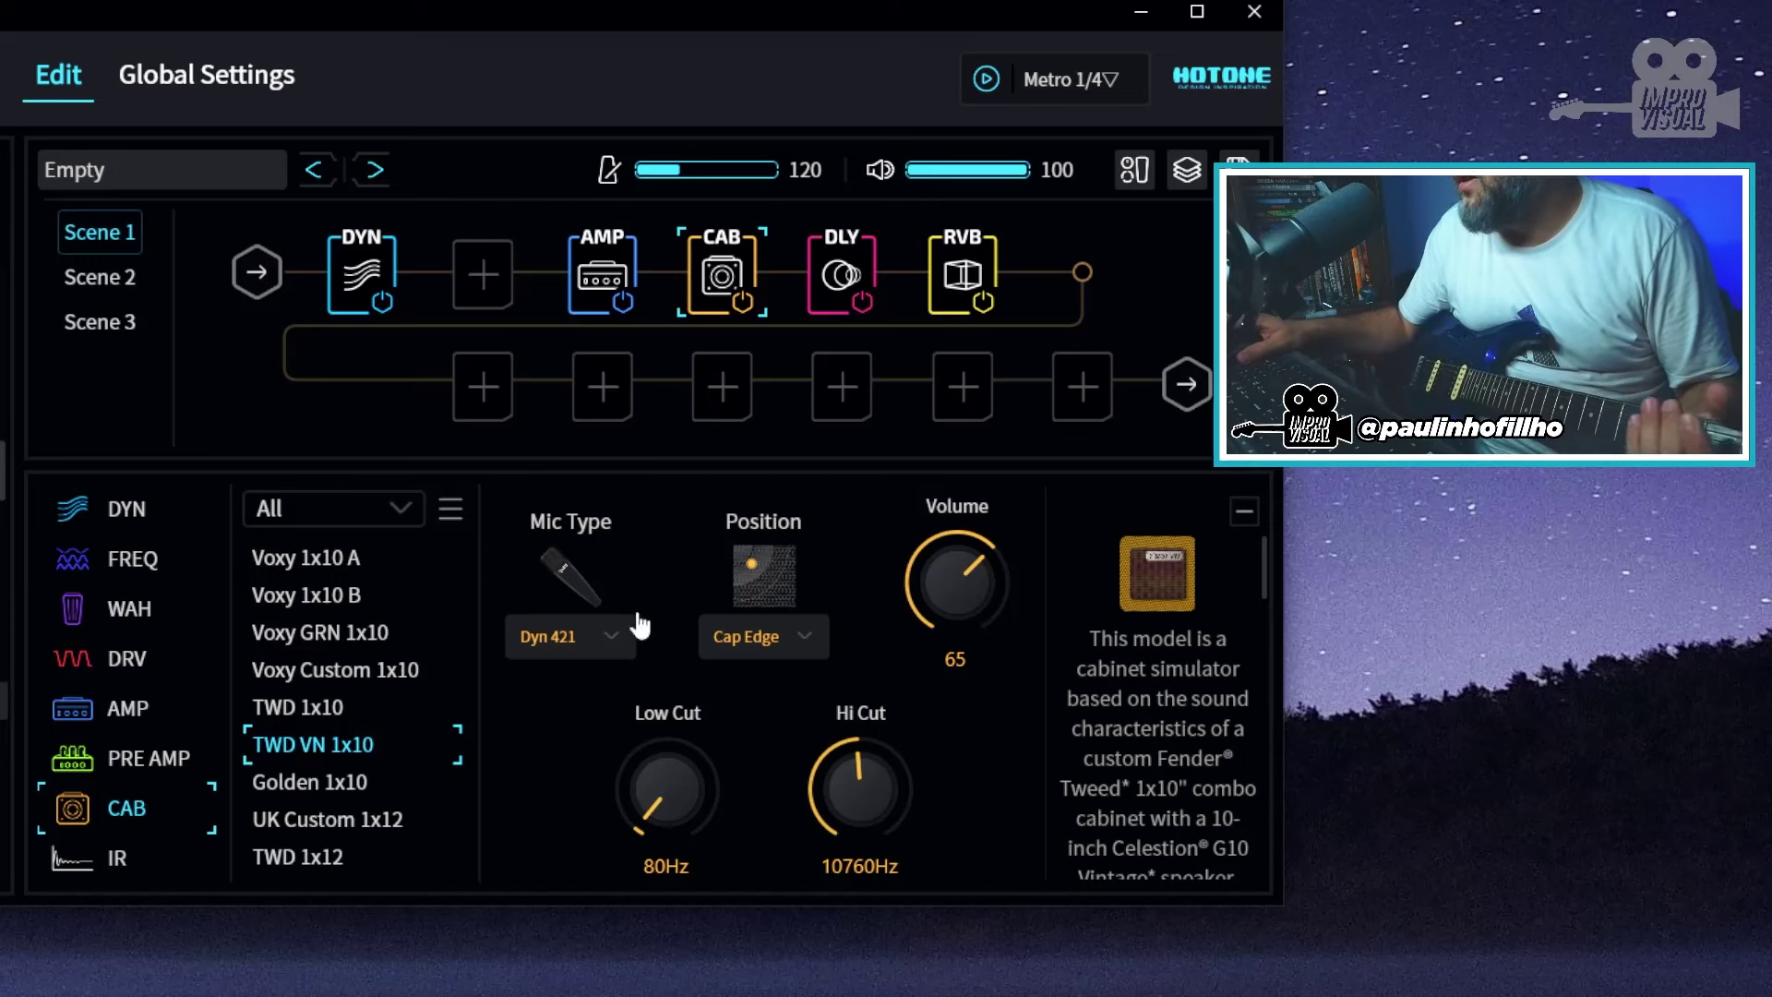
Return to the amp block and switch its model to Tweed Lux and back to Tweed Chap
{"action": "left_click", "coordinate": [597, 289]}
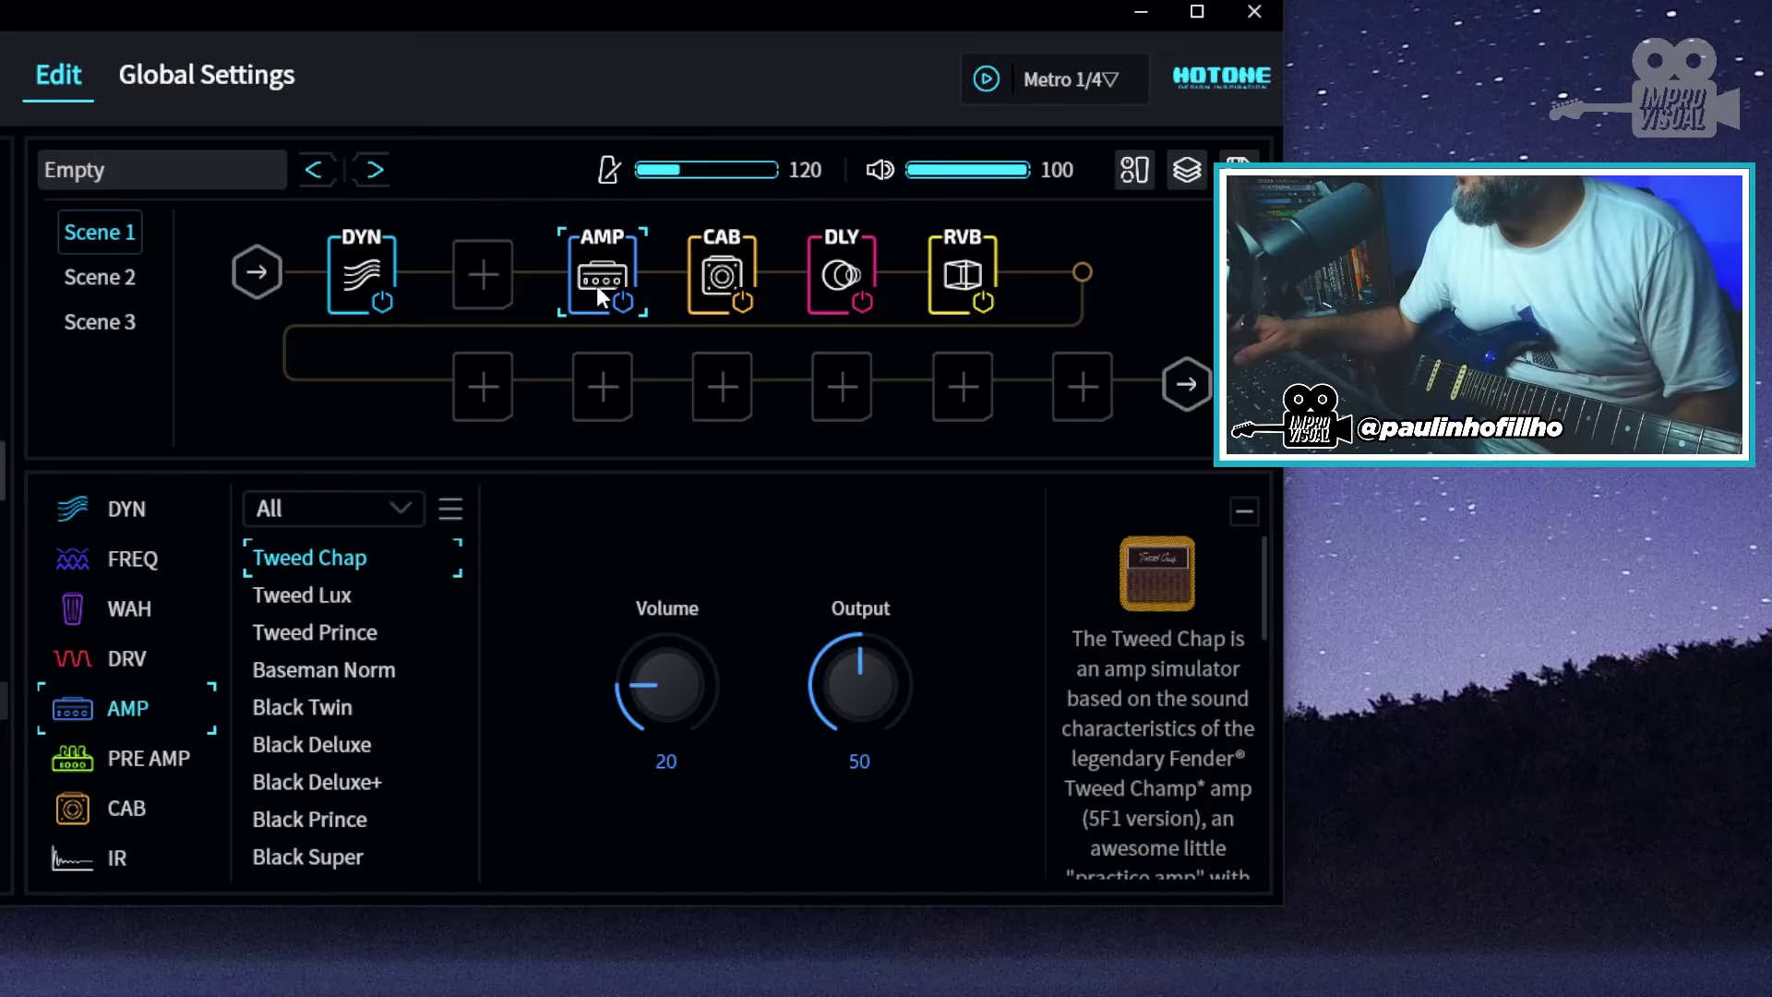
{"action": "left_click", "coordinate": [308, 594]}
{"action": "left_click", "coordinate": [327, 555]}
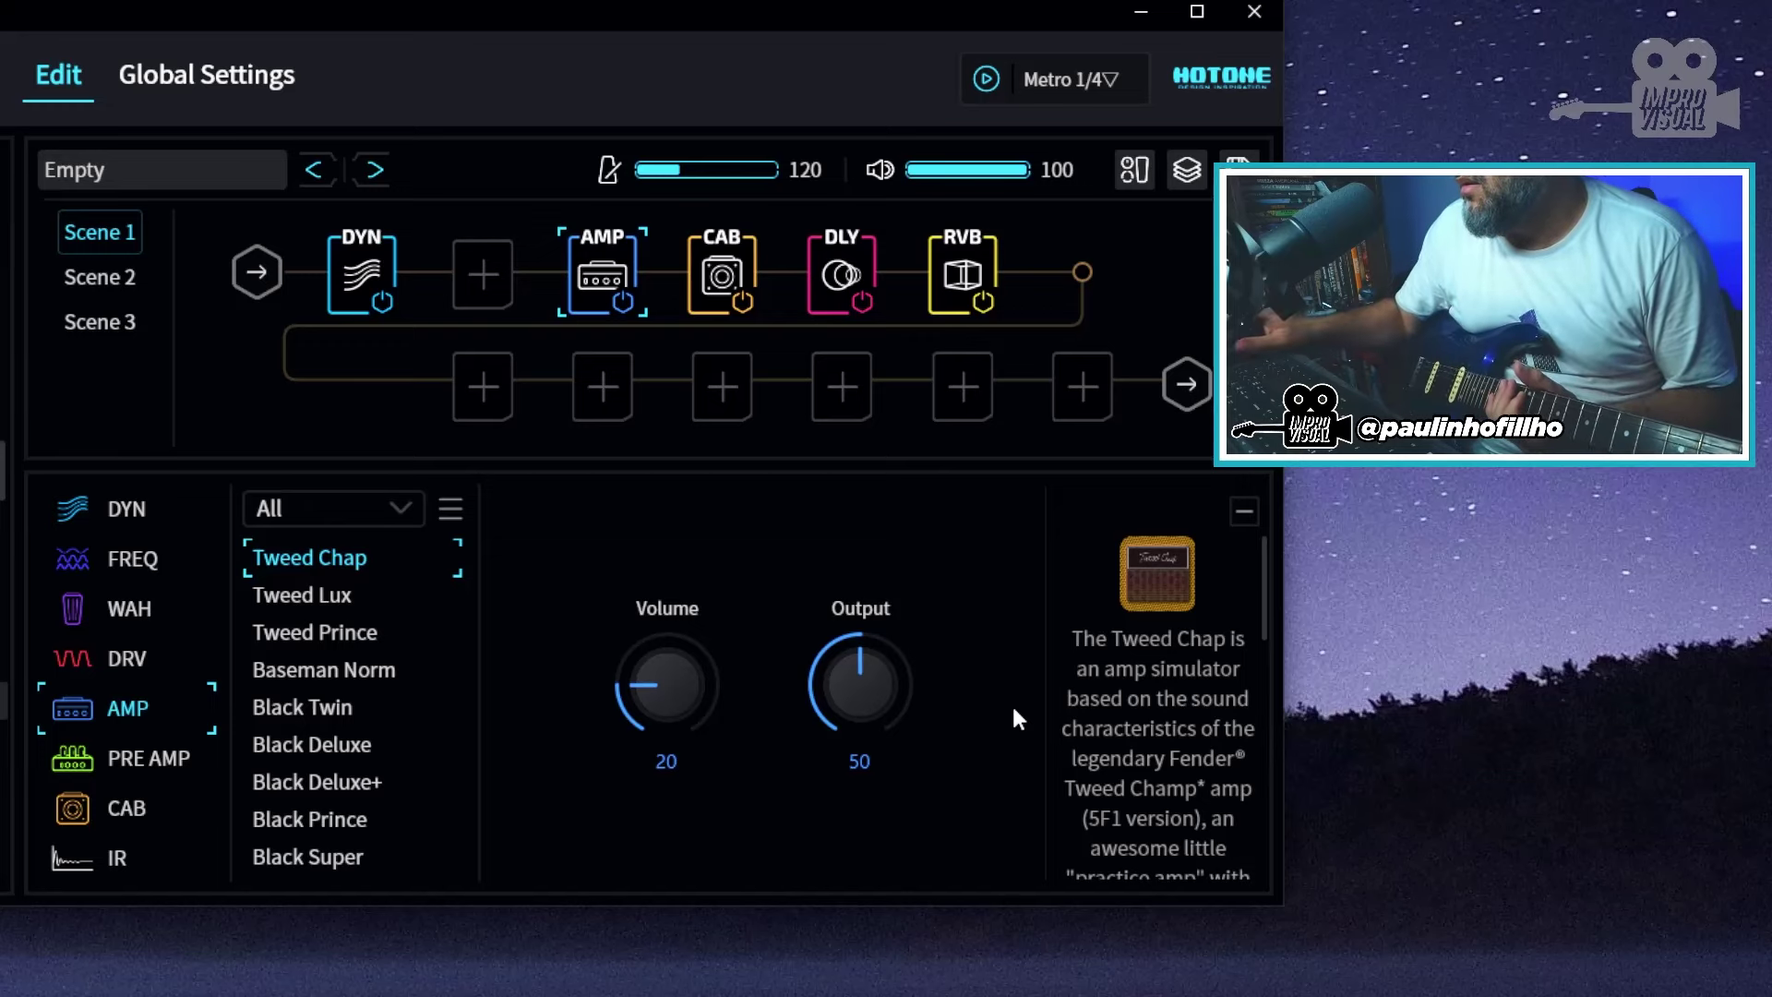
Load the Tweed Lux amp model and raise its tone to 100
{"action": "left_click", "coordinate": [304, 595]}
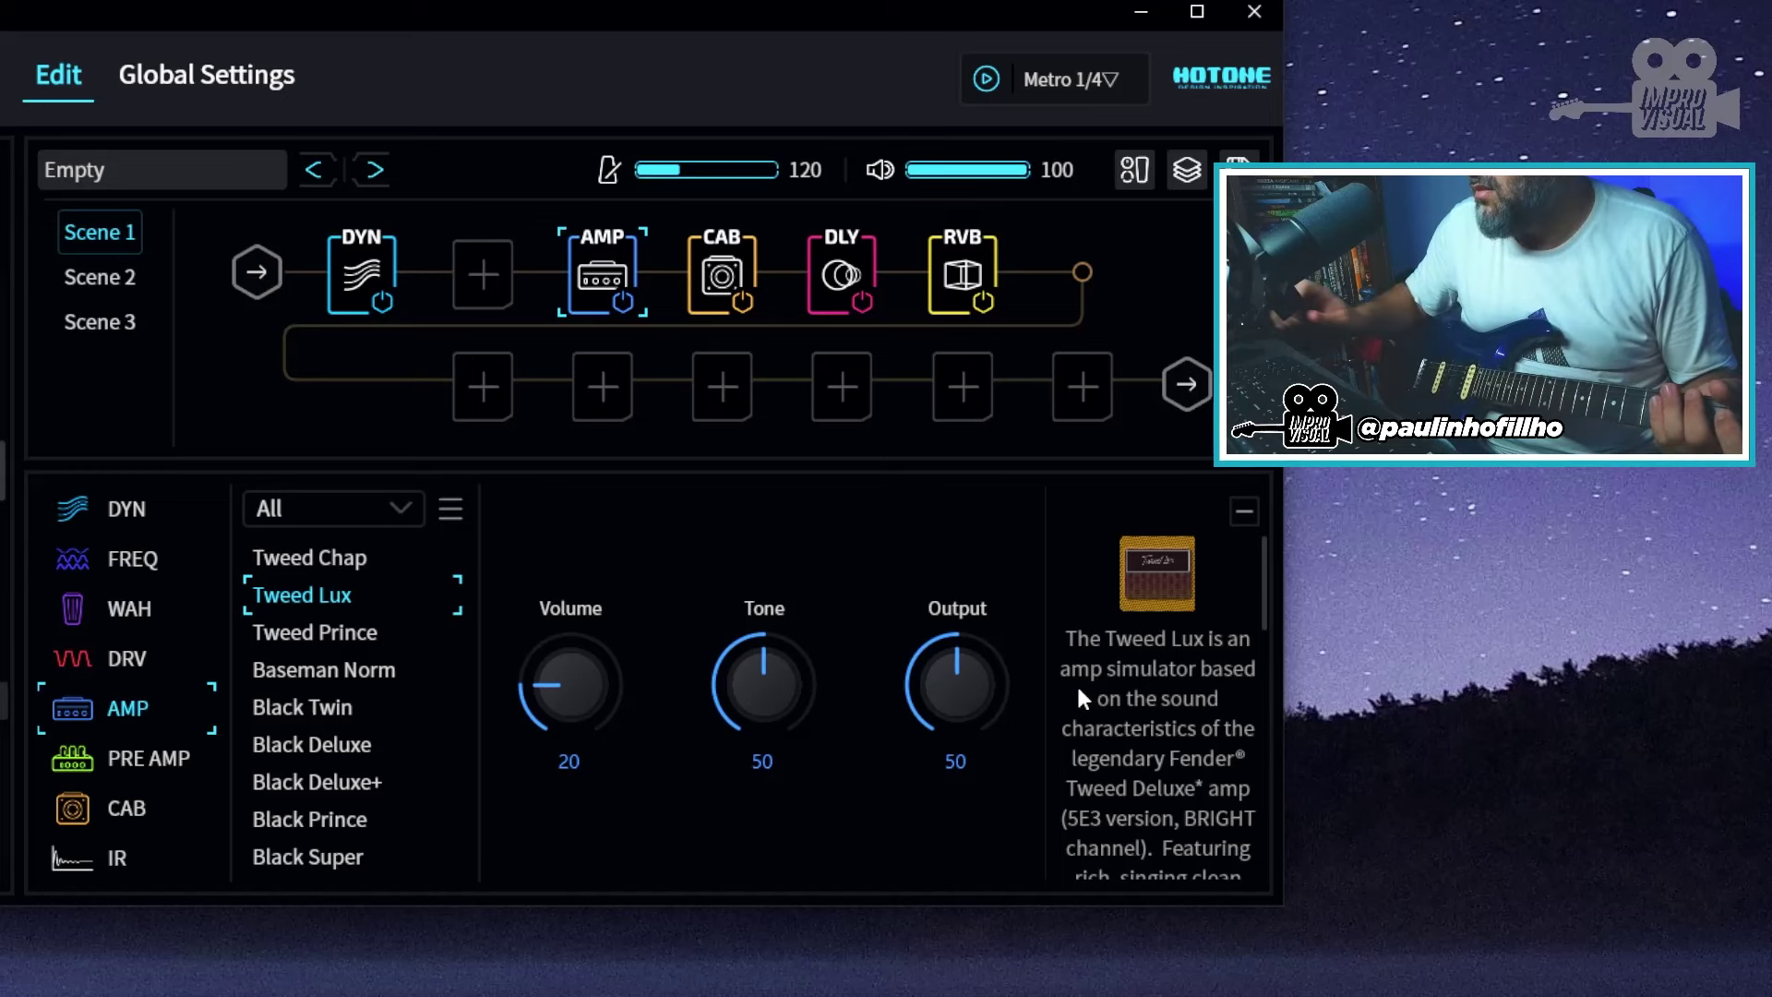
{"action": "left_click_drag", "start_coordinate": [780, 686], "coordinate": [785, 596]}
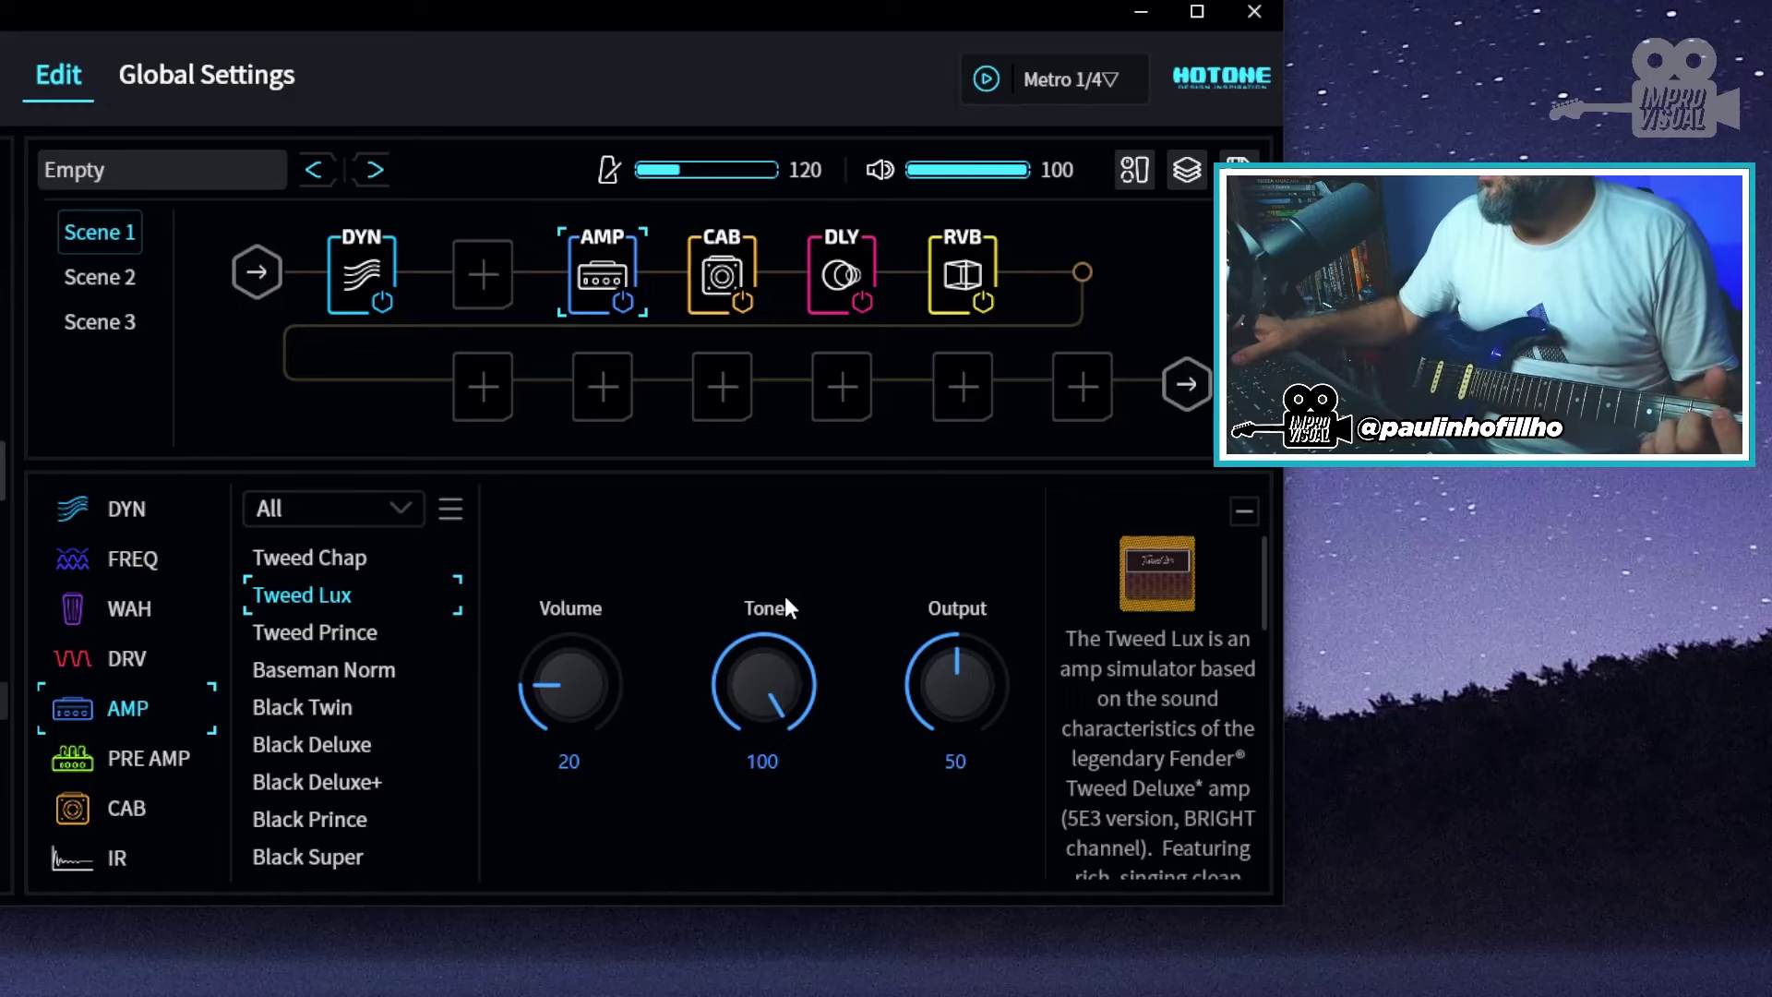
Lower the Tweed Lux amp's tone to 0, then set it to 50
{"action": "left_click_drag", "start_coordinate": [763, 694], "coordinate": [758, 834]}
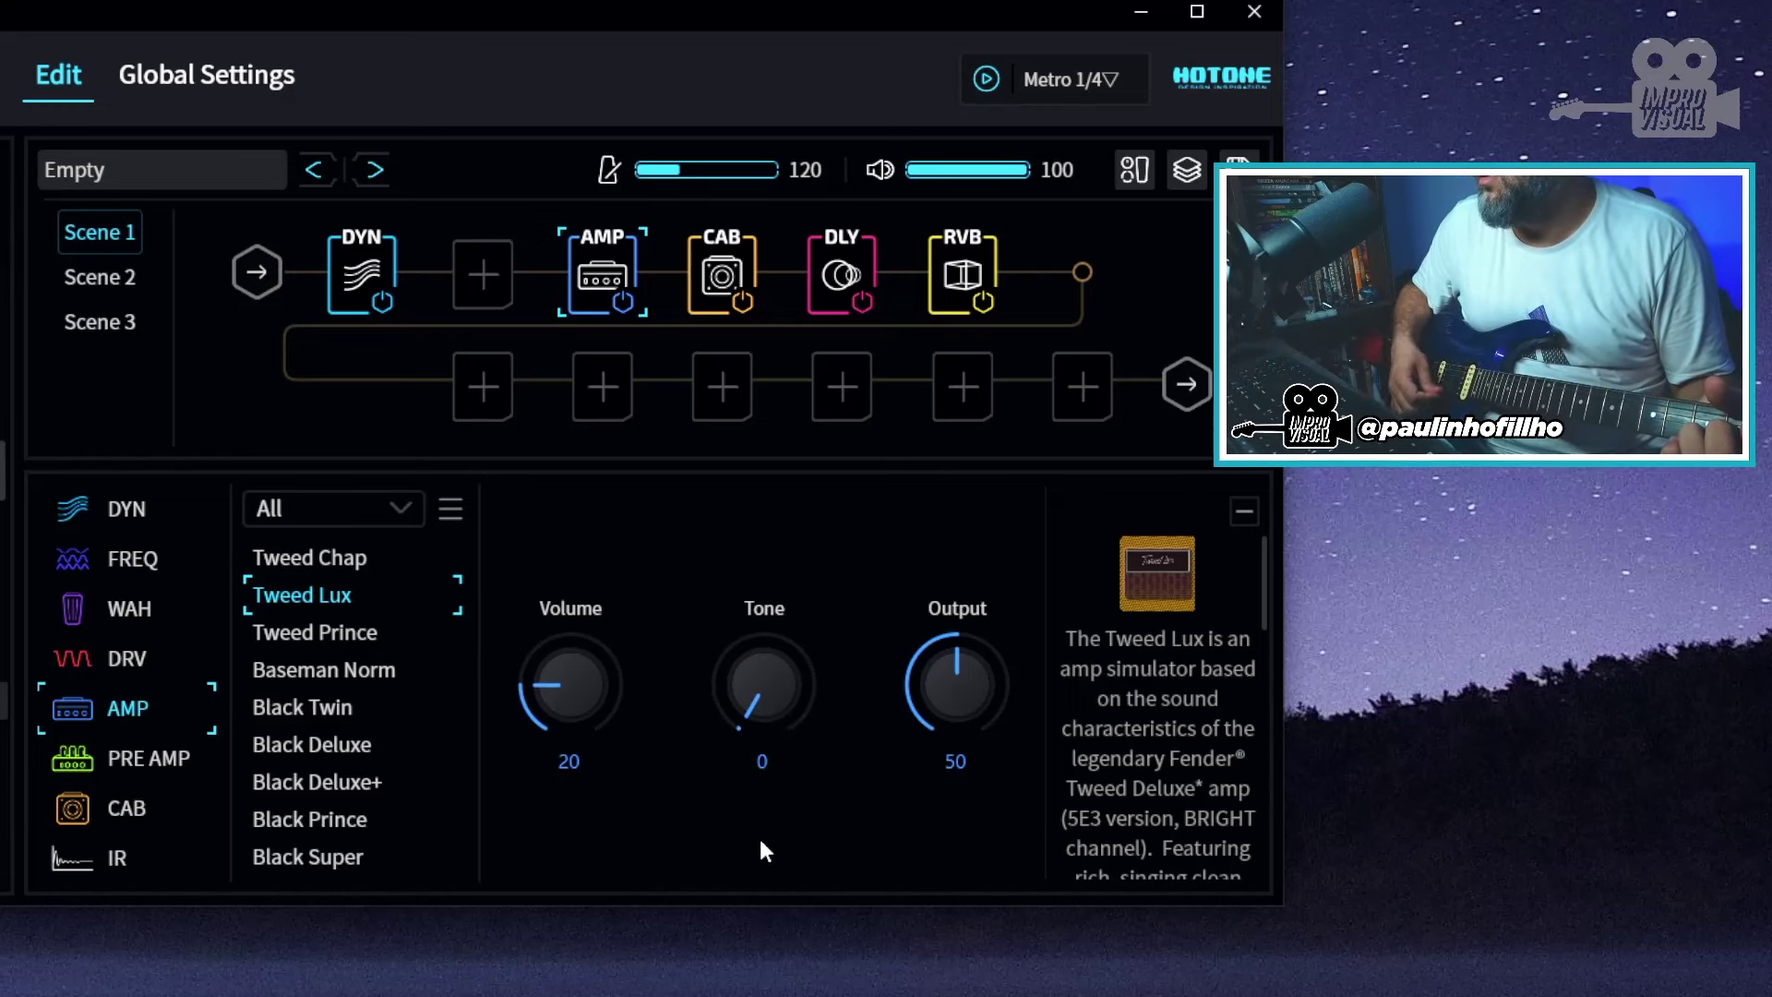
{"action": "left_click", "coordinate": [764, 762]}
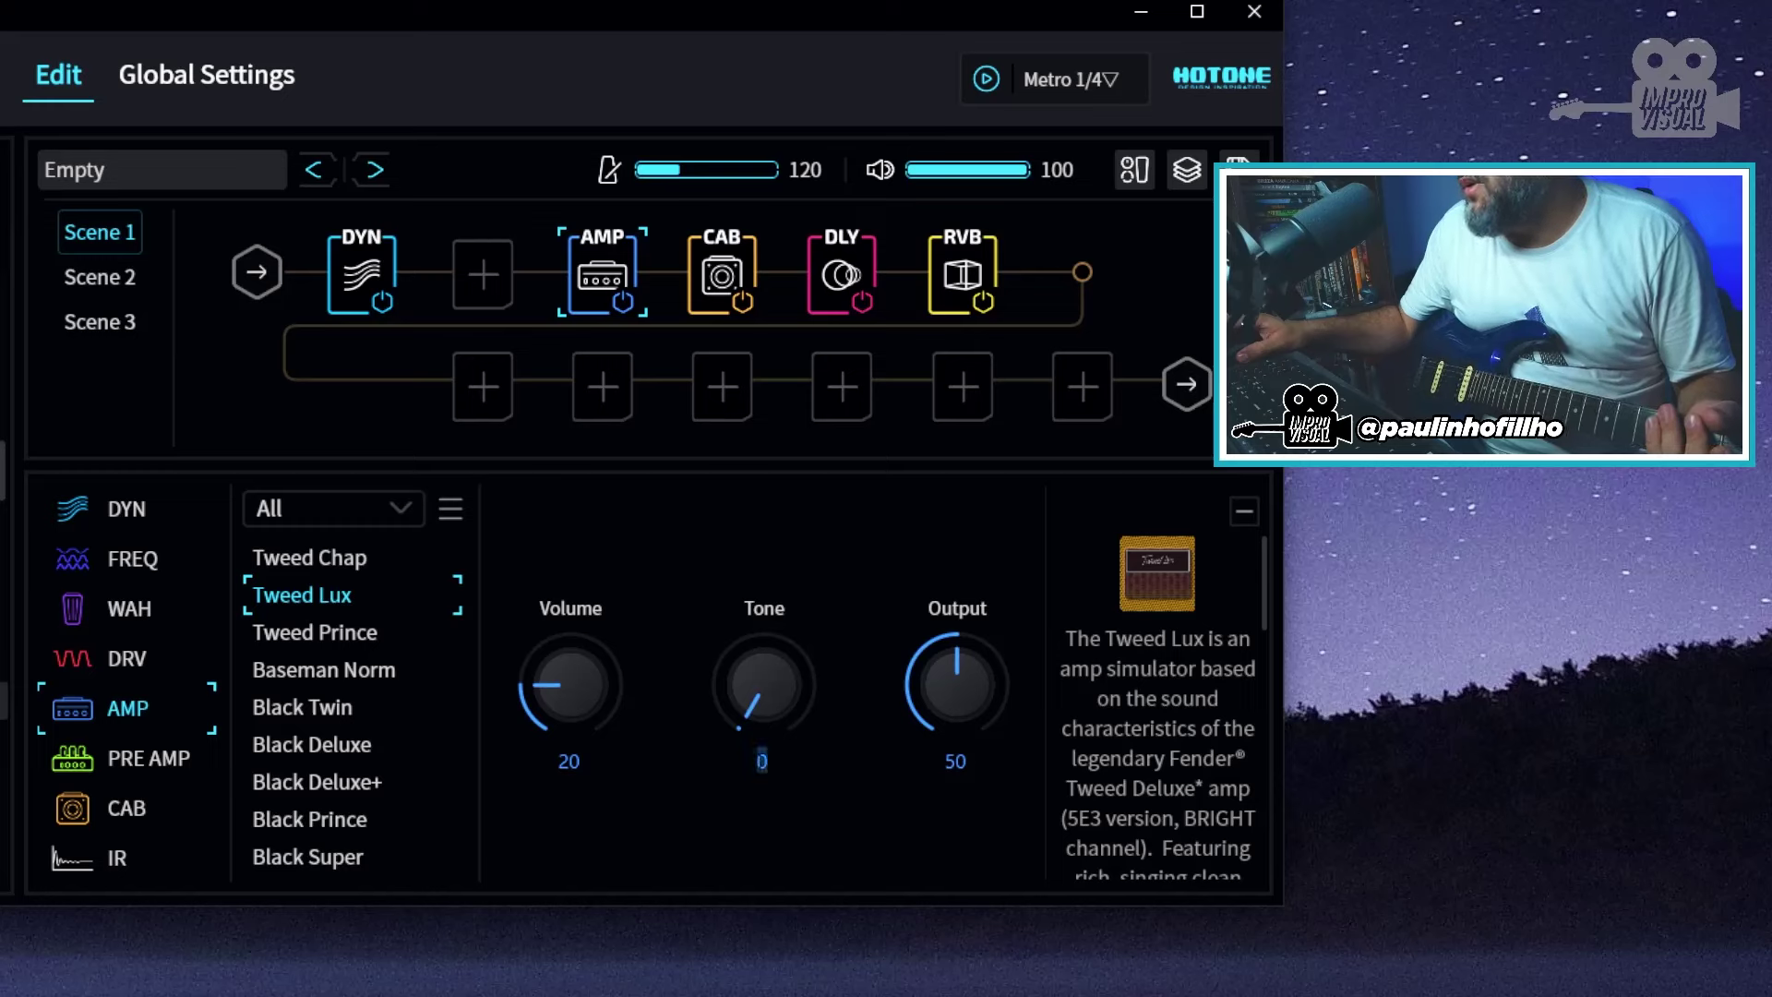
{"action": "type", "text": "50"}
{"action": "key", "text": "Return"}
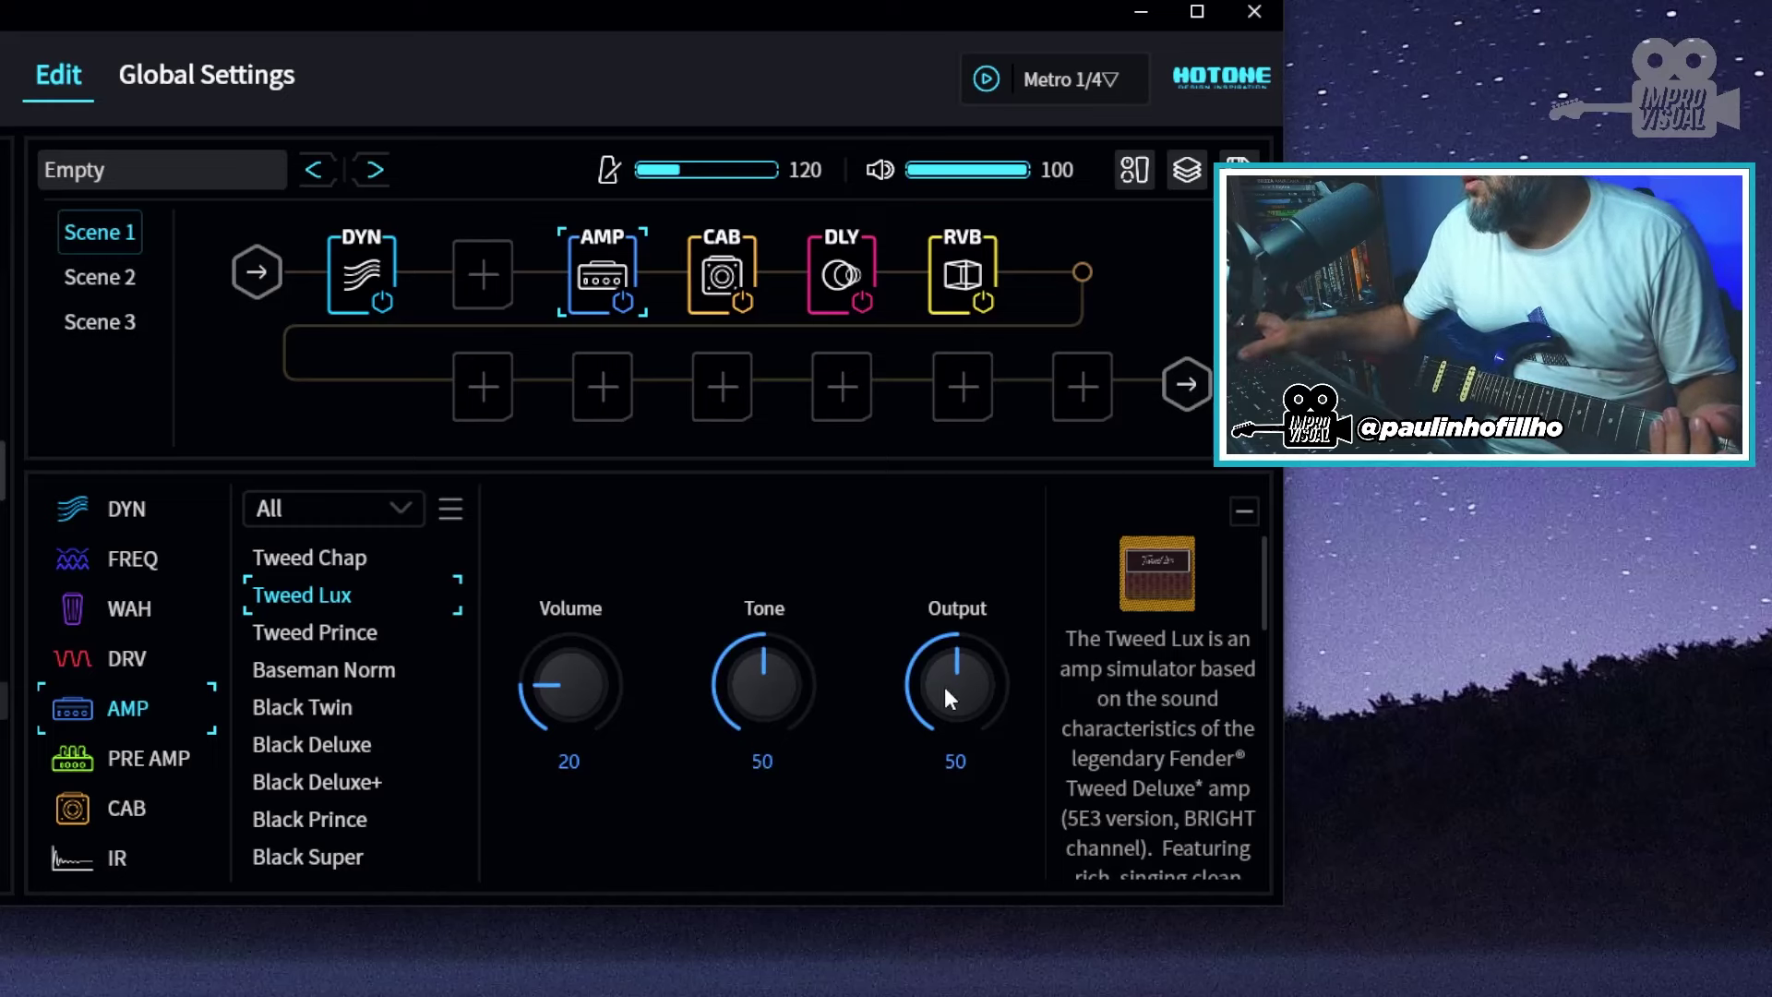
Raise the Tweed Lux's output to 100, bring it back to 52, and set its volume to 26
{"action": "left_click_drag", "start_coordinate": [944, 686], "coordinate": [963, 621]}
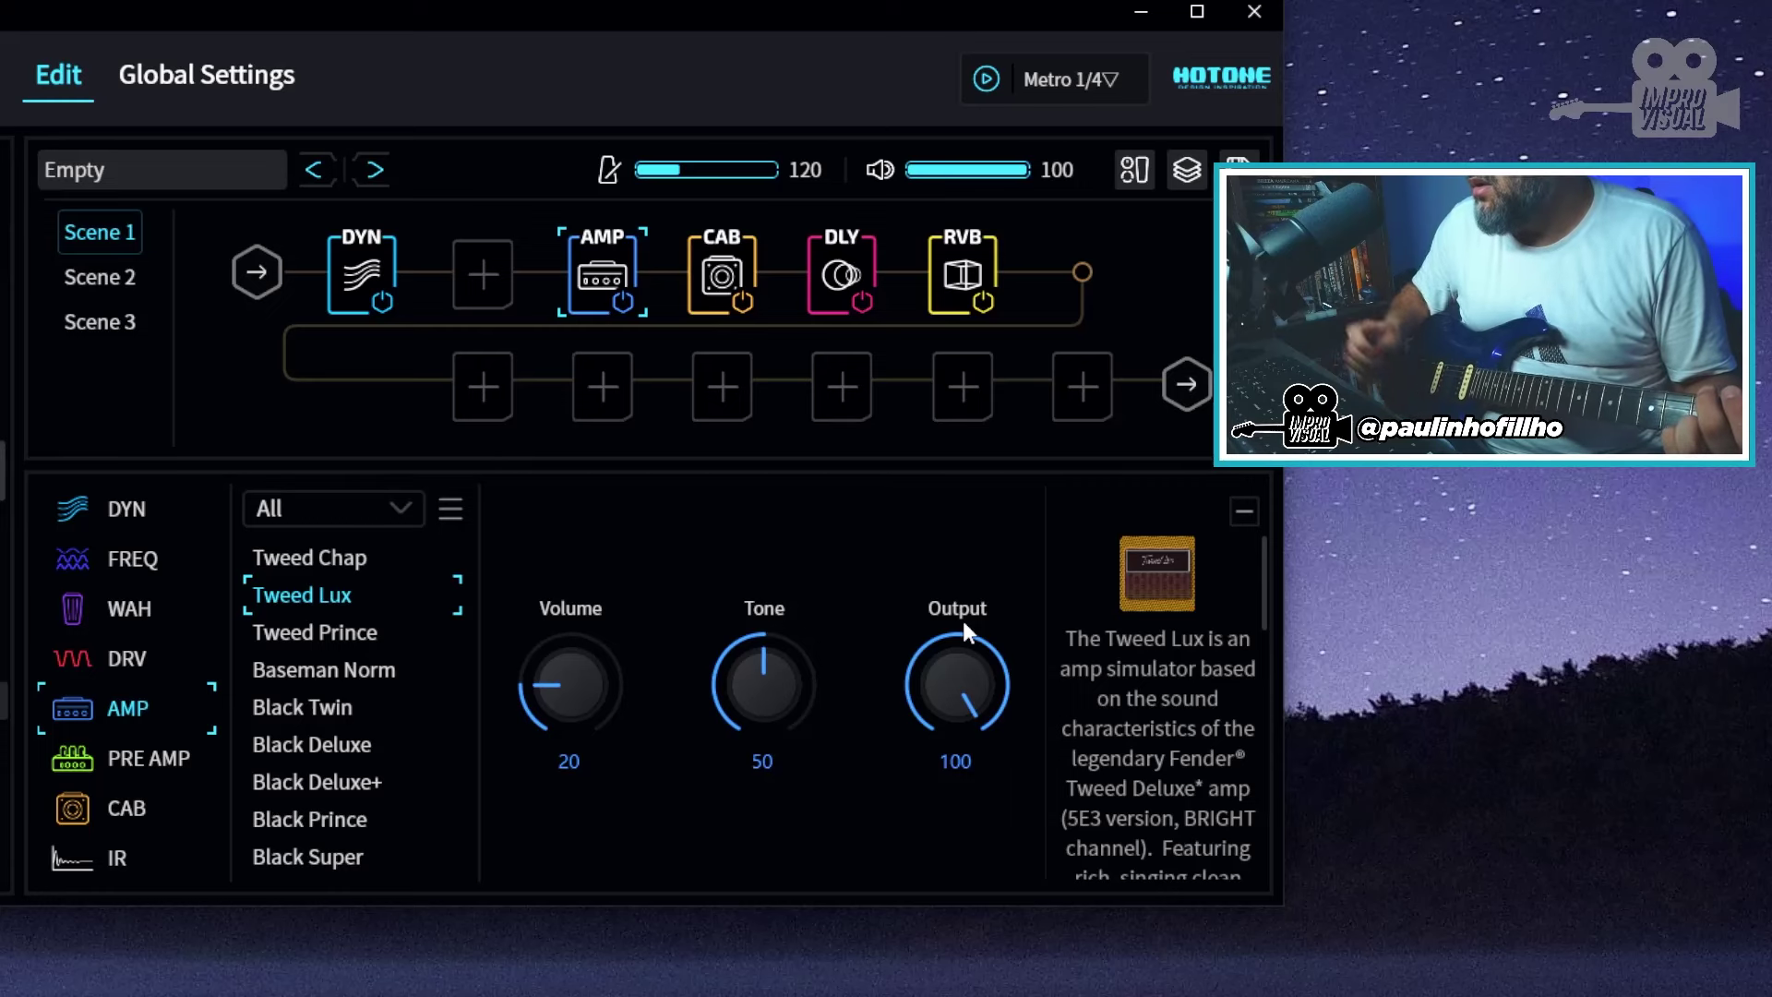
{"action": "mouse_move", "coordinate": [968, 691]}
{"action": "left_mouse_down"}
{"action": "mouse_move", "coordinate": [962, 825]}
{"action": "mouse_move", "coordinate": [976, 670]}
{"action": "mouse_move", "coordinate": [969, 723]}
{"action": "left_mouse_up"}
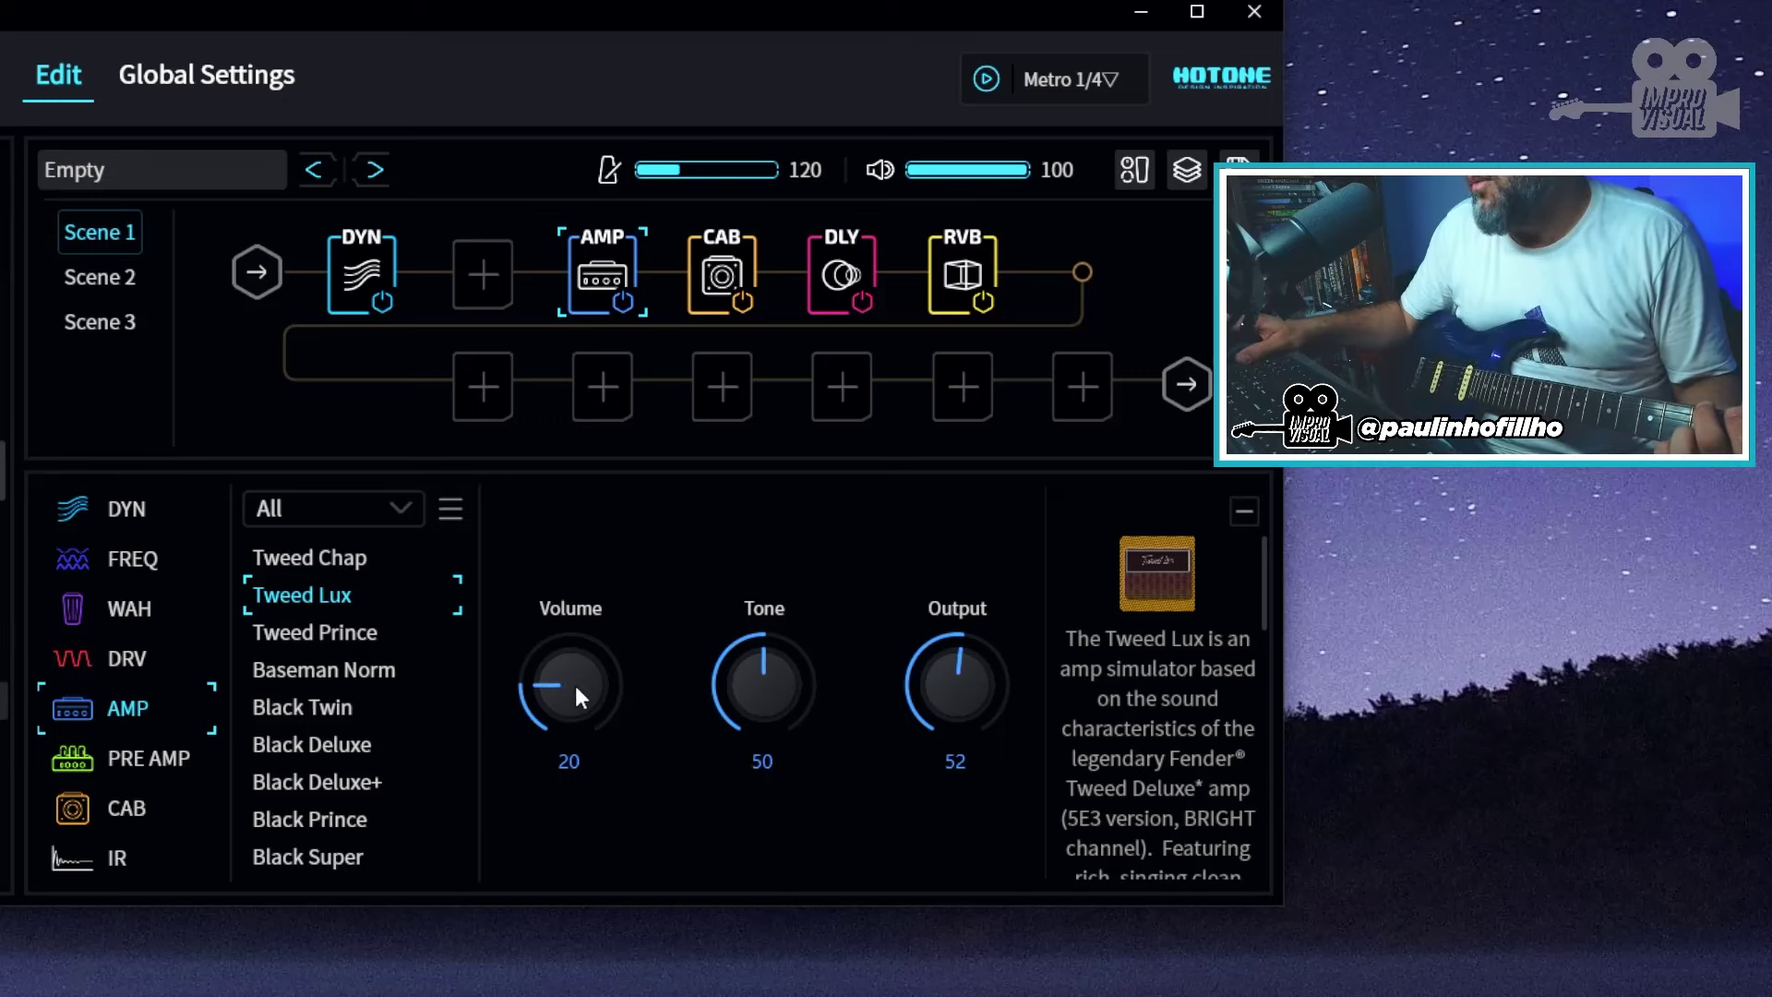
{"action": "left_click_drag", "start_coordinate": [575, 684], "coordinate": [574, 729]}
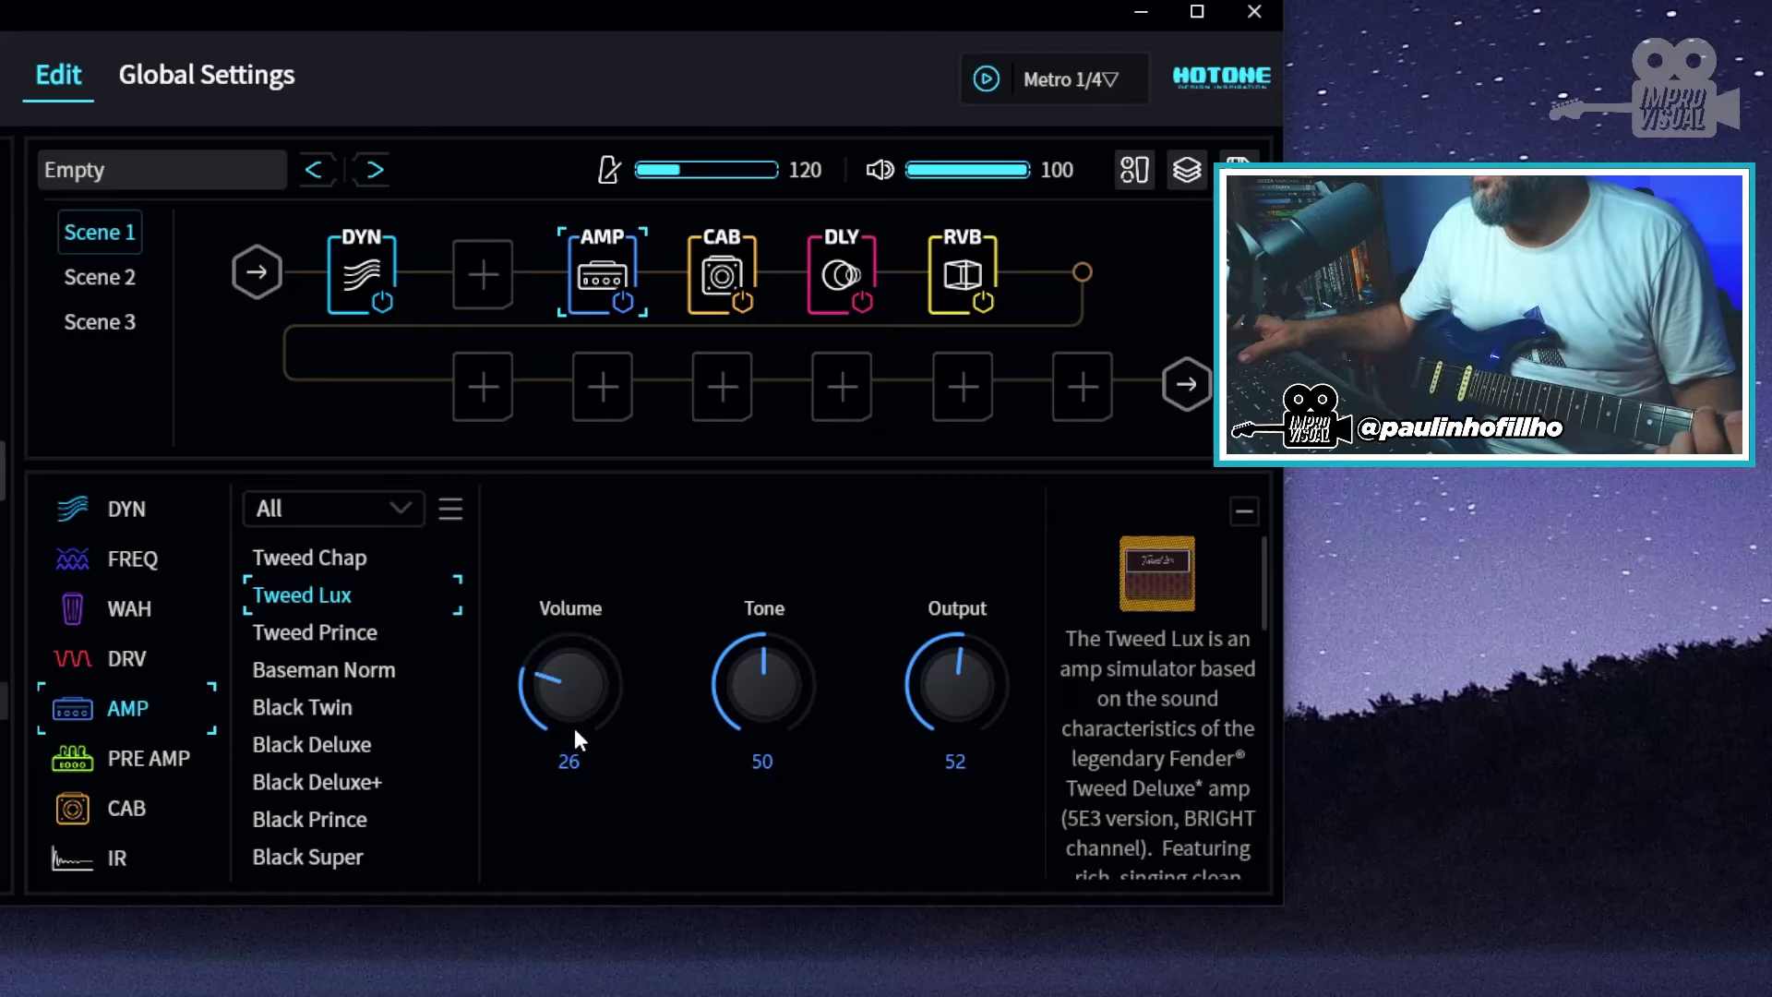
Load the Tweed Prince amp model, check its matching cabinet, and return to the amp block
{"action": "left_click", "coordinate": [311, 630]}
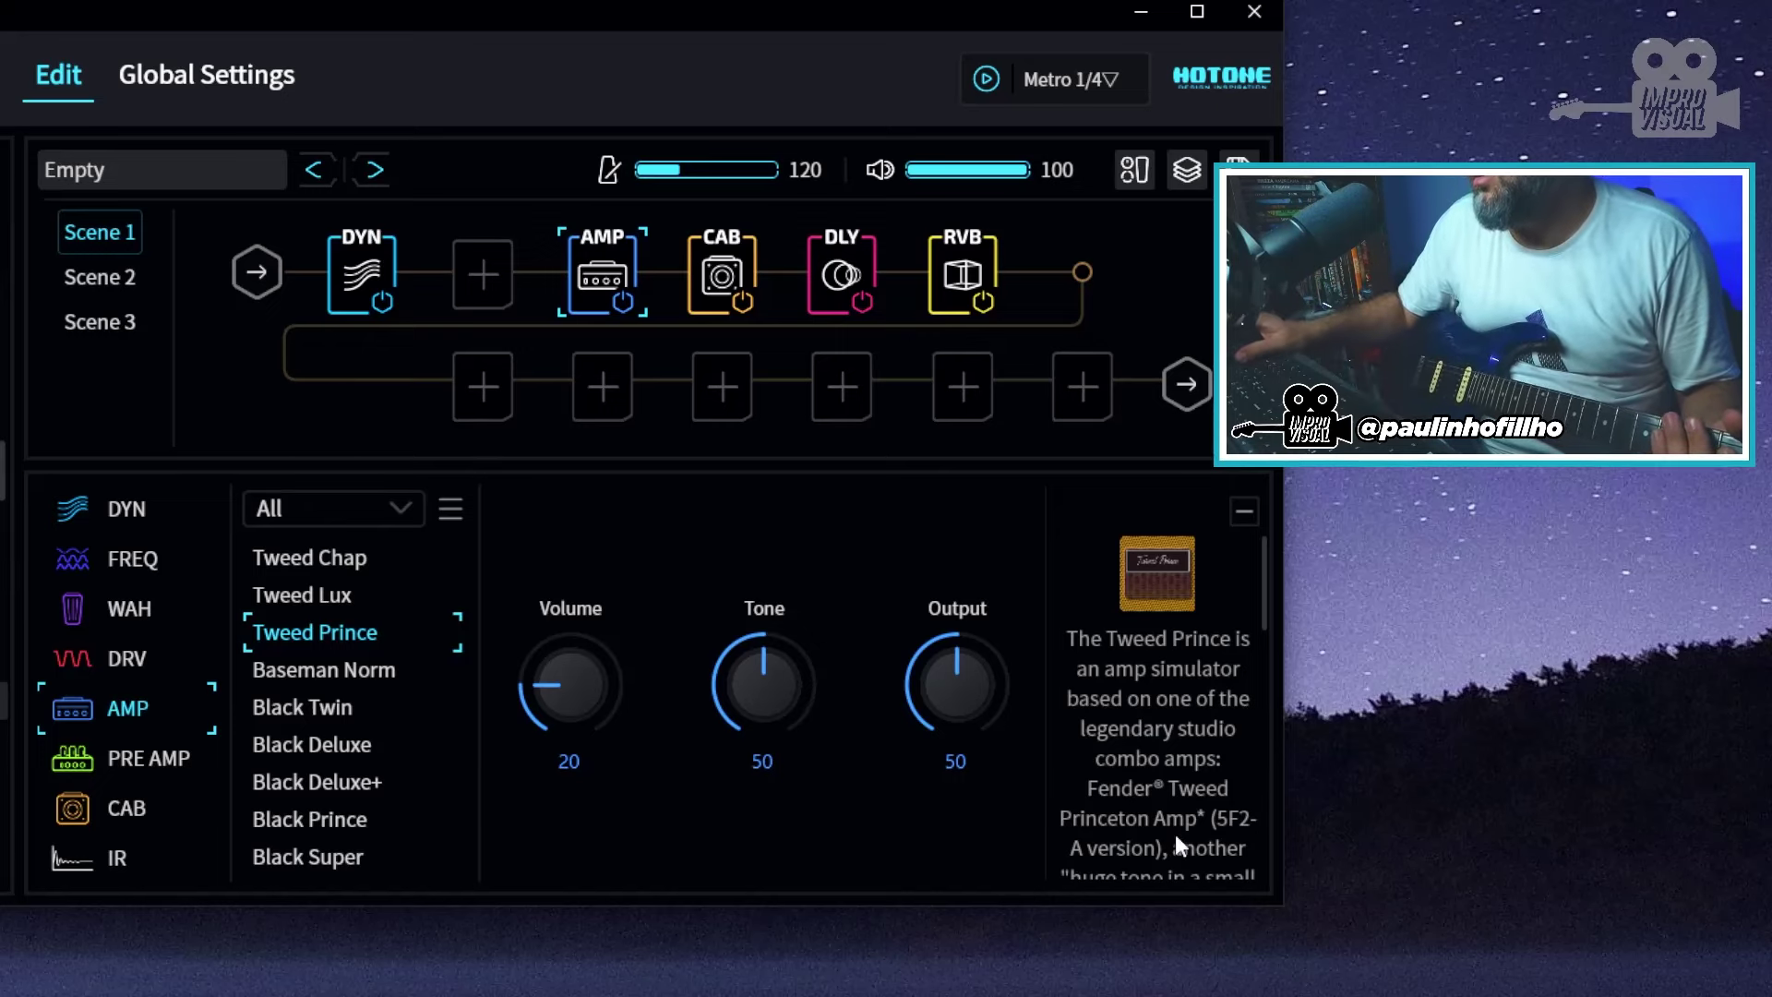
{"action": "left_click", "coordinate": [724, 276]}
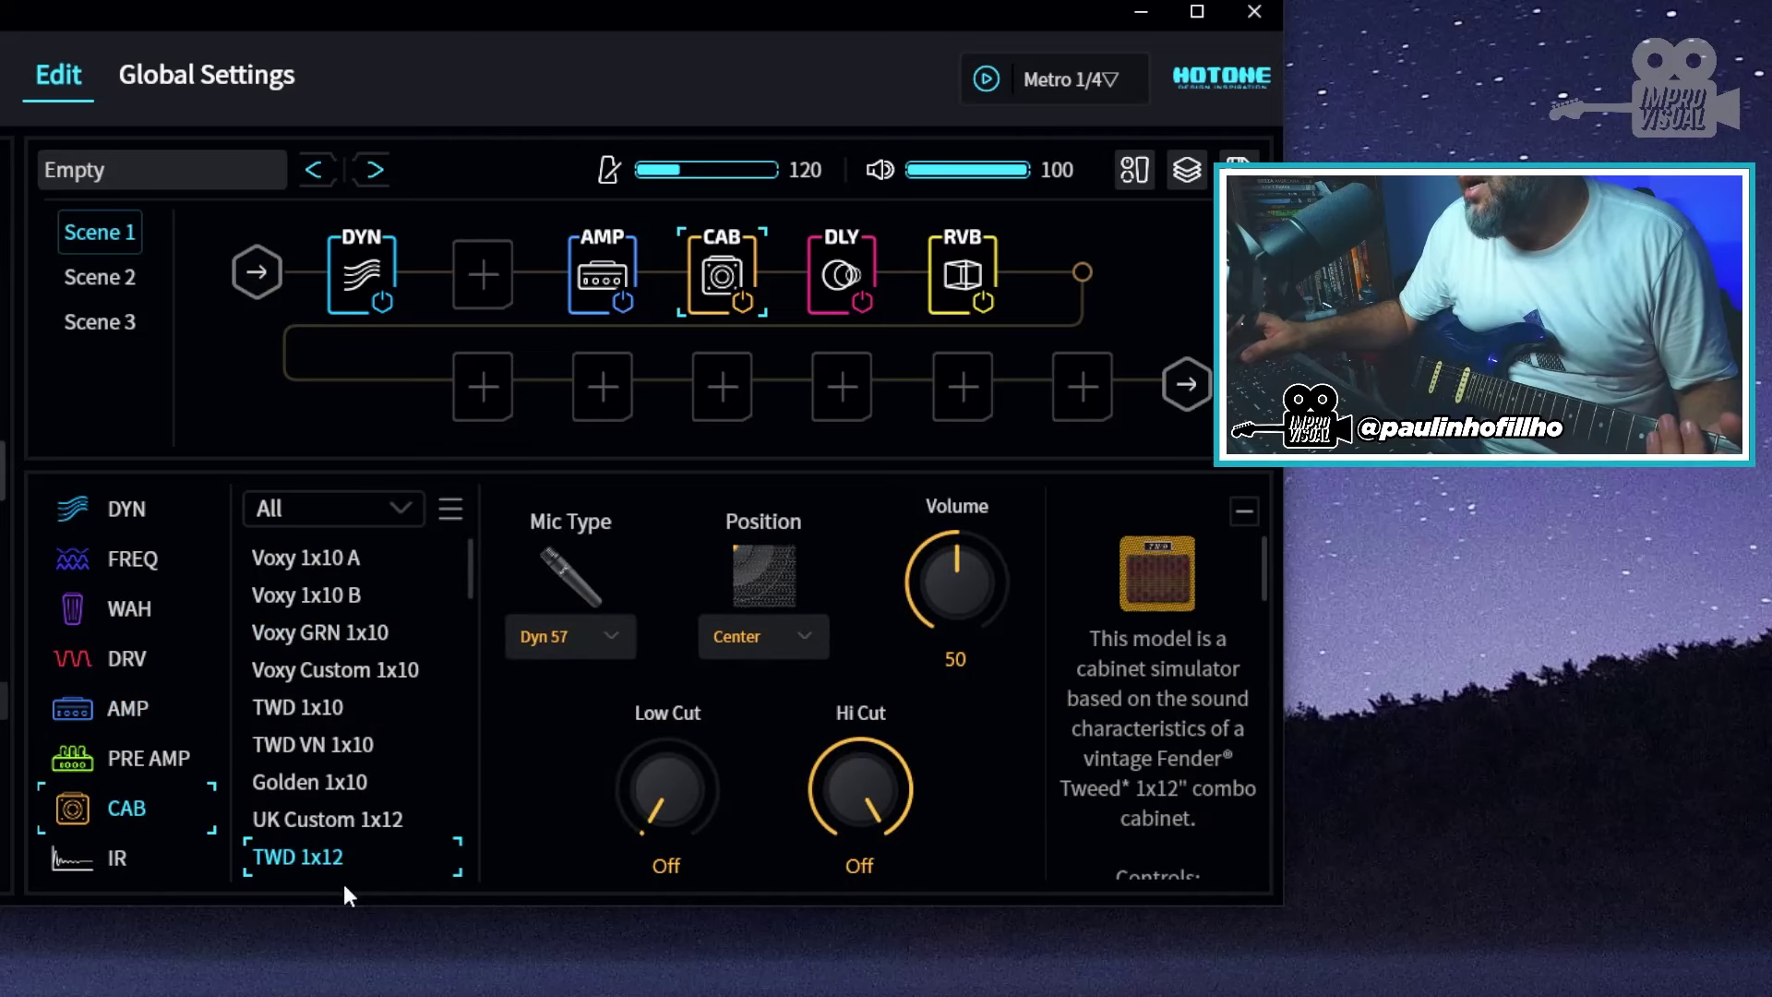
{"action": "left_click", "coordinate": [604, 277]}
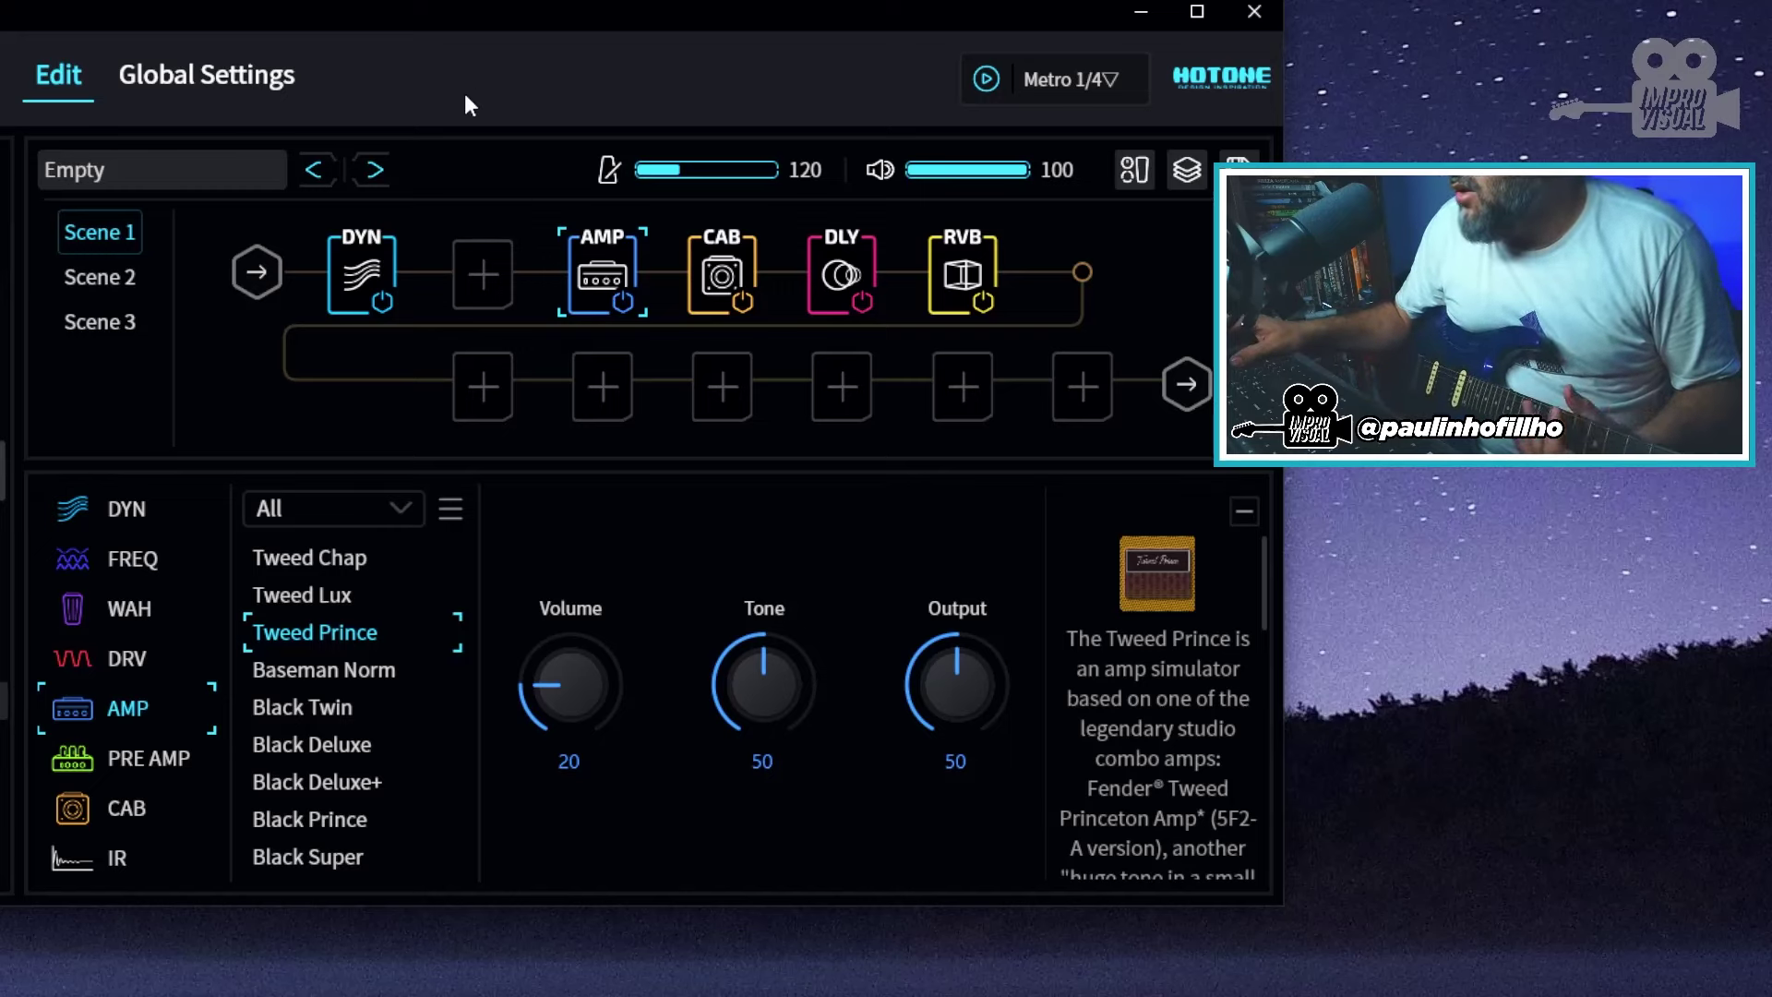
Load the Baseman Norm amp model, check the cabinet paired with it, and reopen the amp block
{"action": "left_click", "coordinate": [322, 669]}
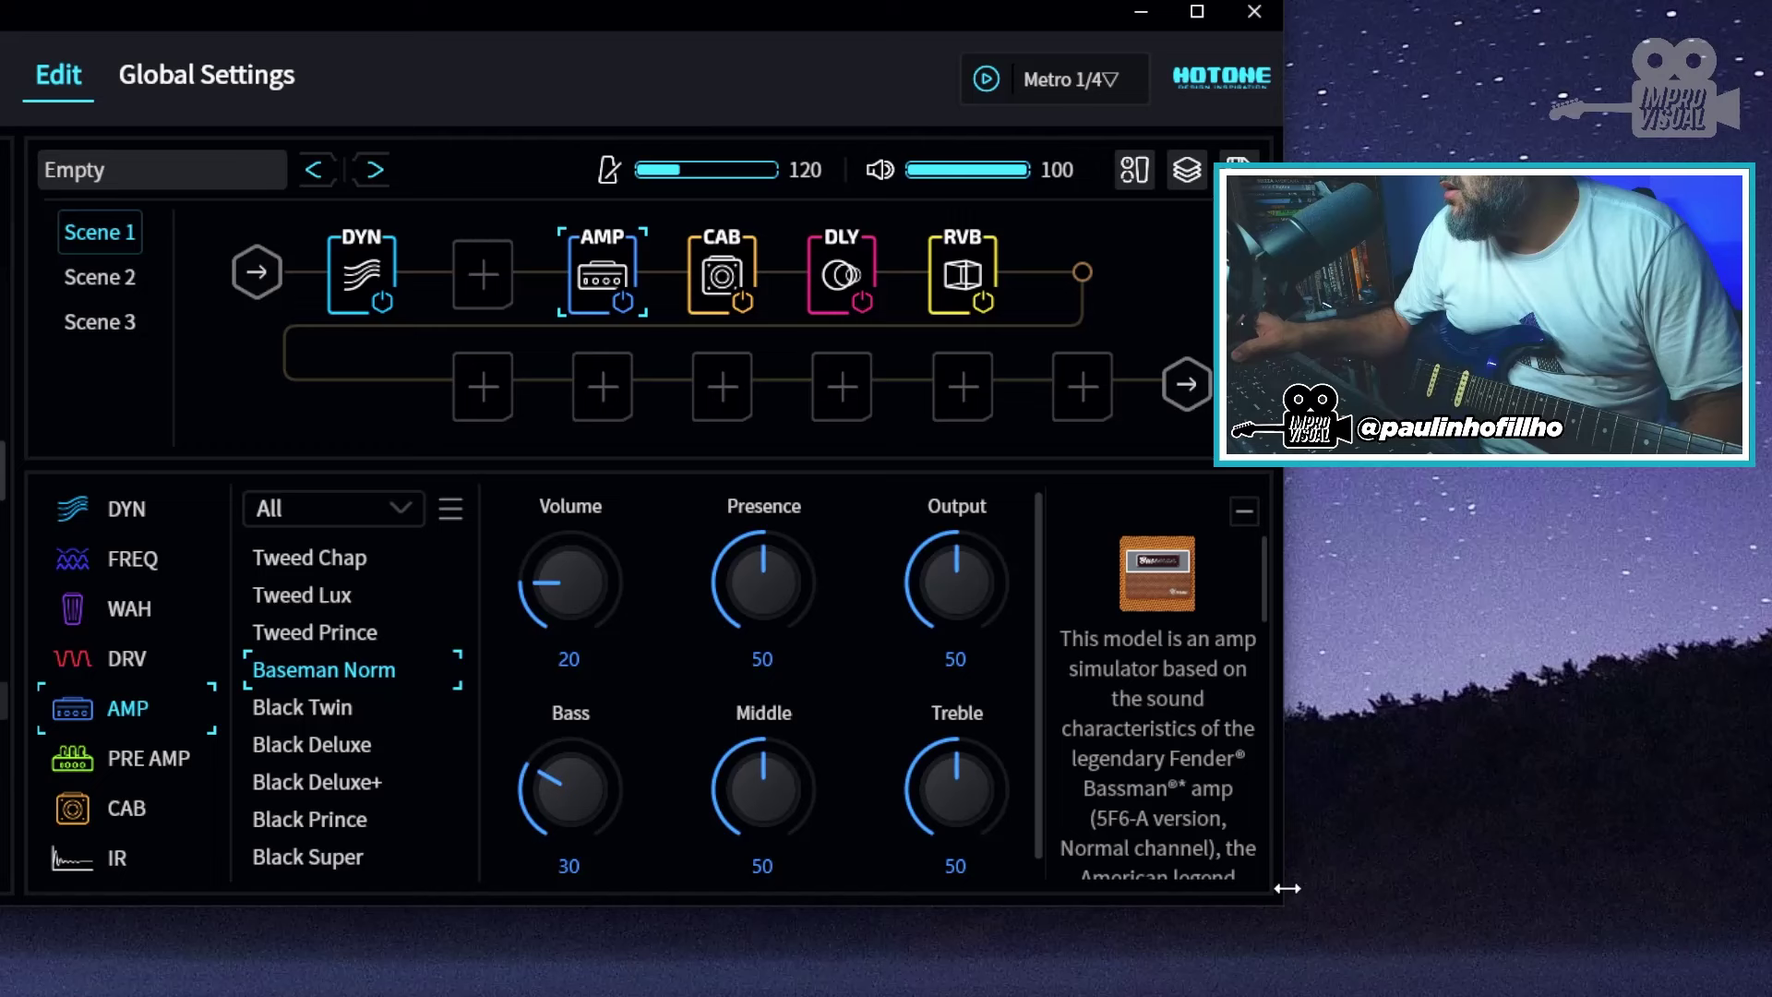
{"action": "left_click", "coordinate": [716, 288]}
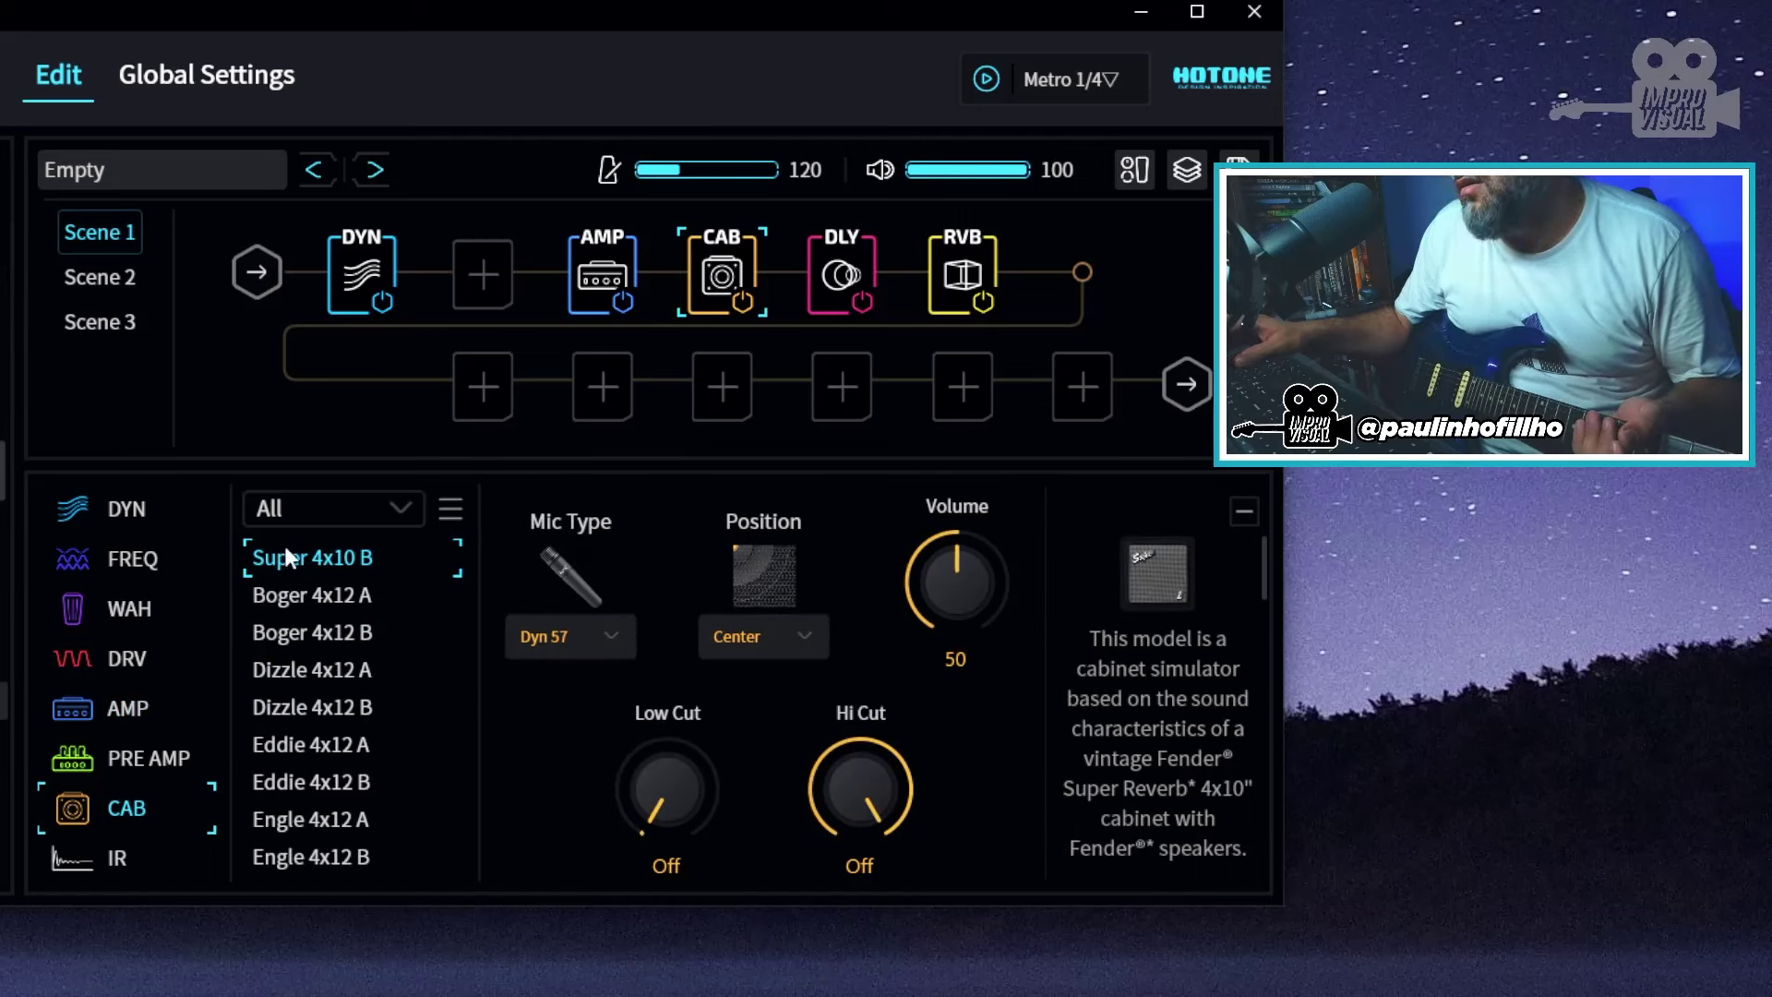
{"action": "left_click", "coordinate": [586, 272]}
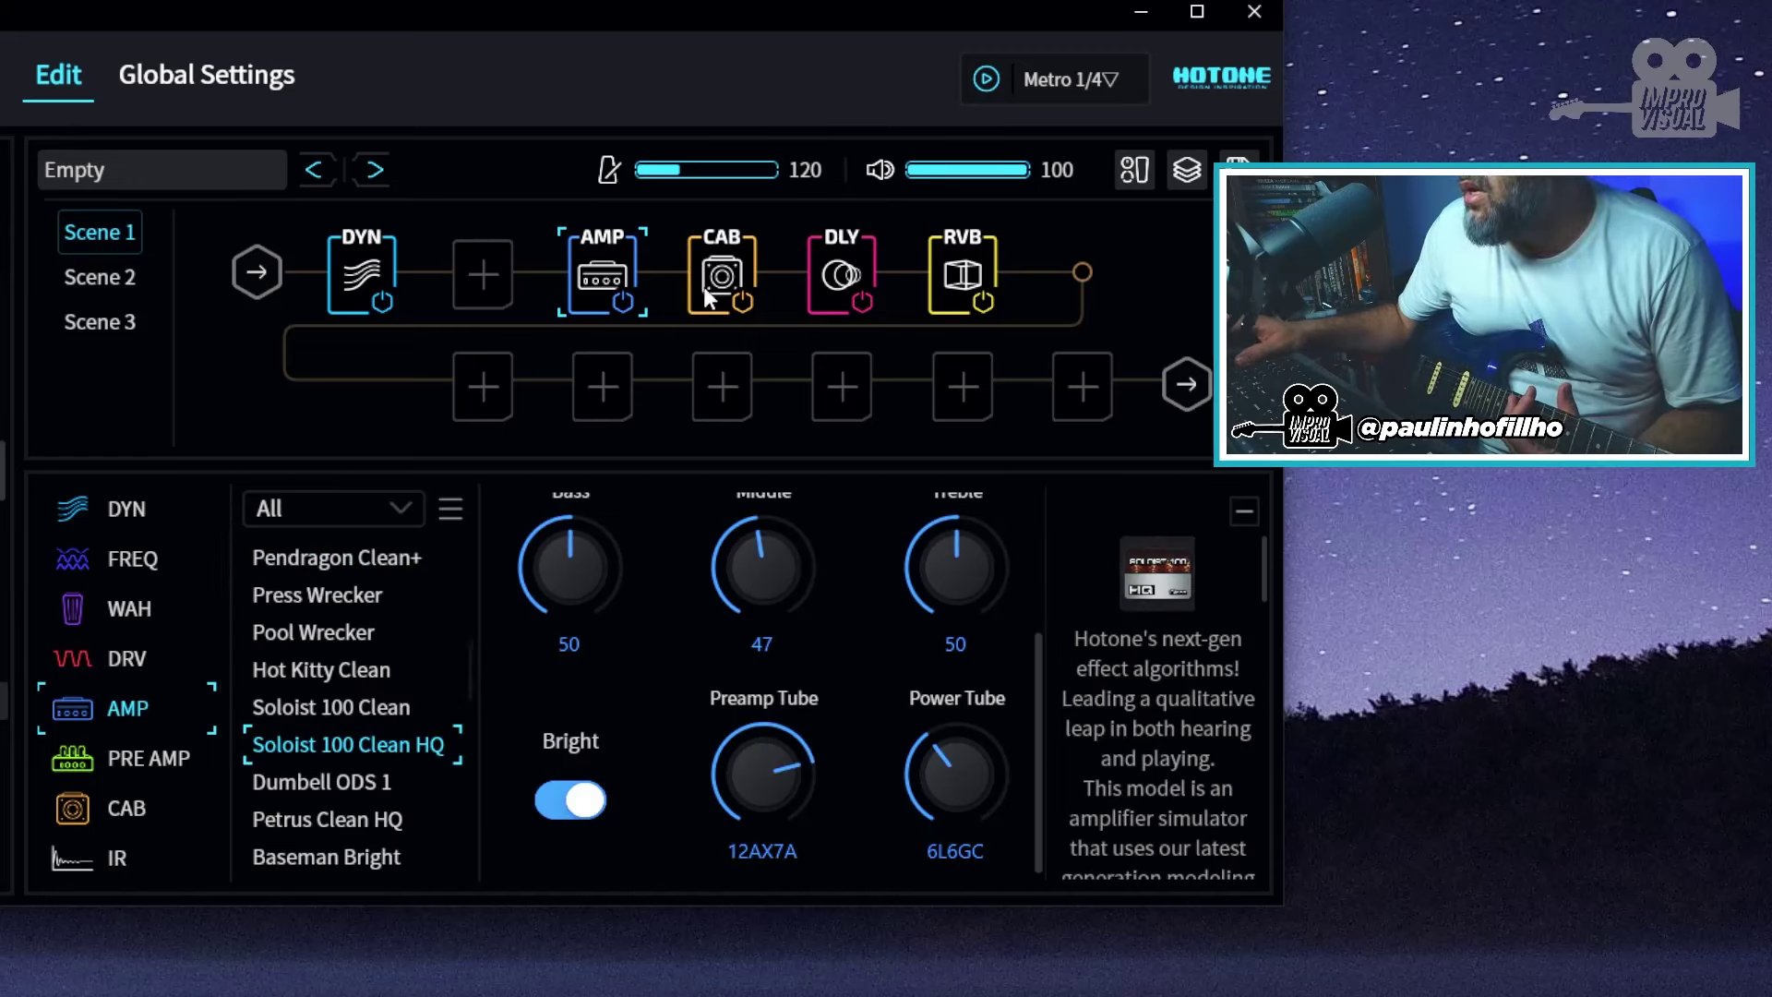
Change the amp block to a pre amp, pick a preamp model, and check the cabinet block
{"action": "left_click", "coordinate": [137, 760]}
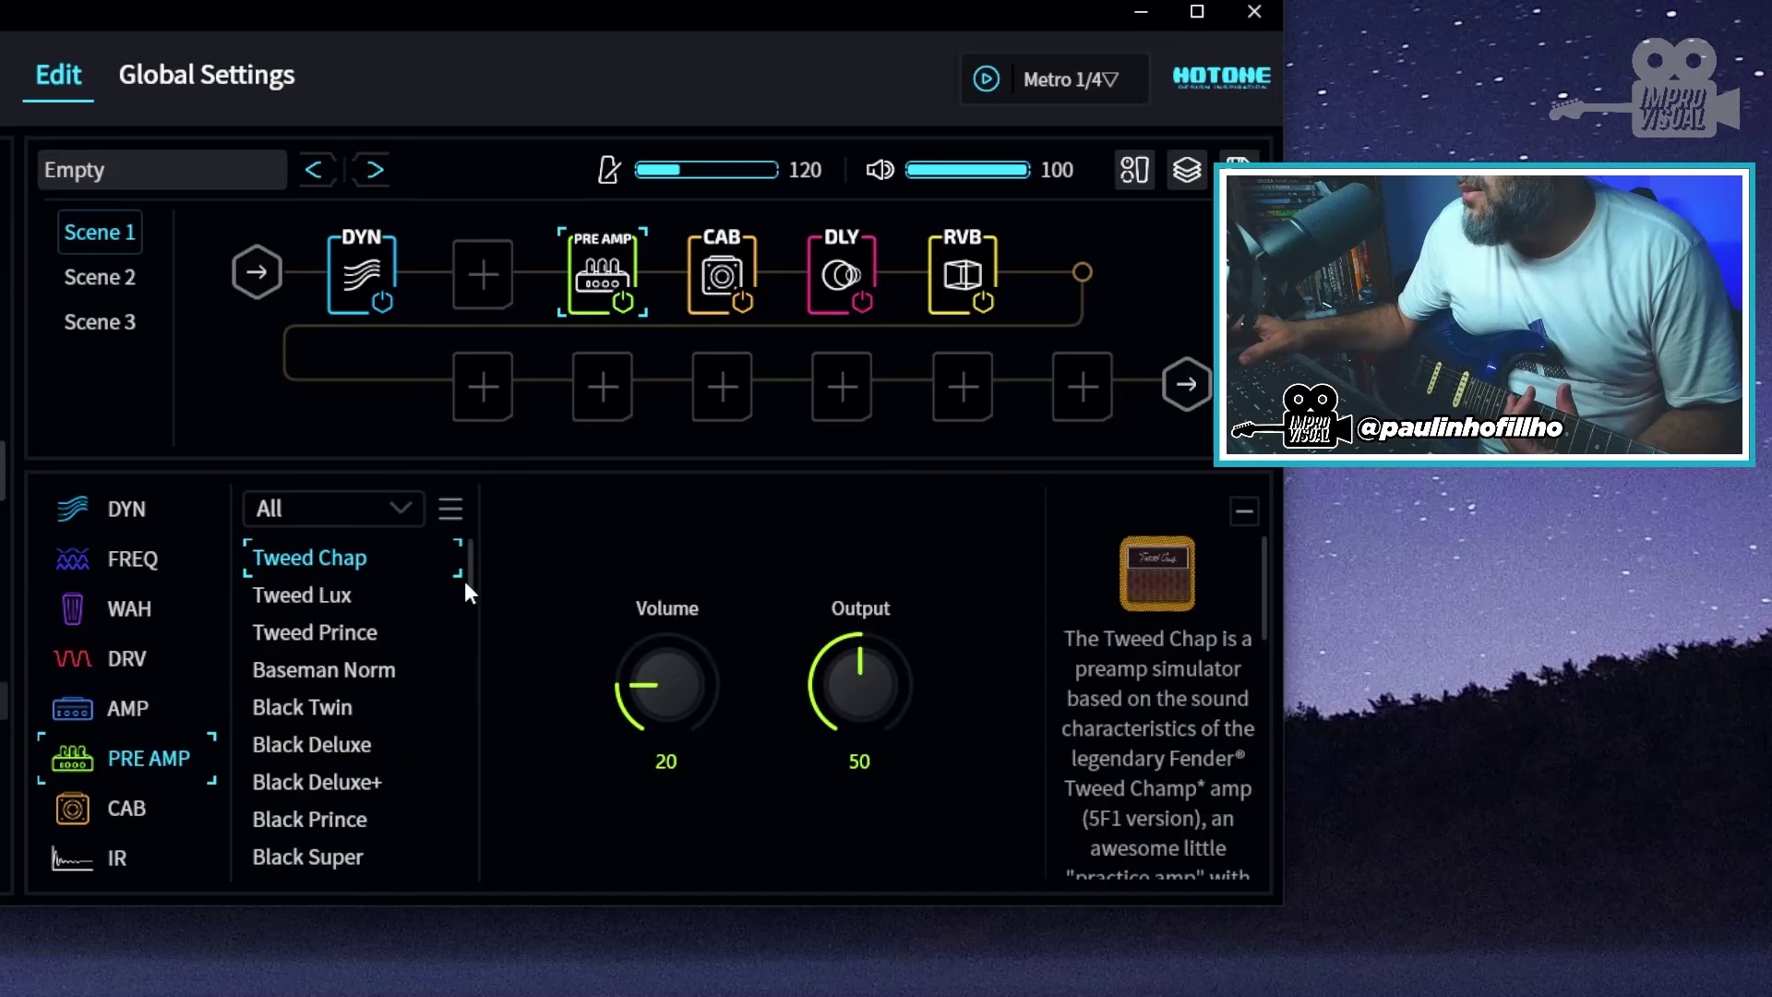
{"action": "left_click", "coordinate": [322, 741]}
{"action": "left_click", "coordinate": [723, 275]}
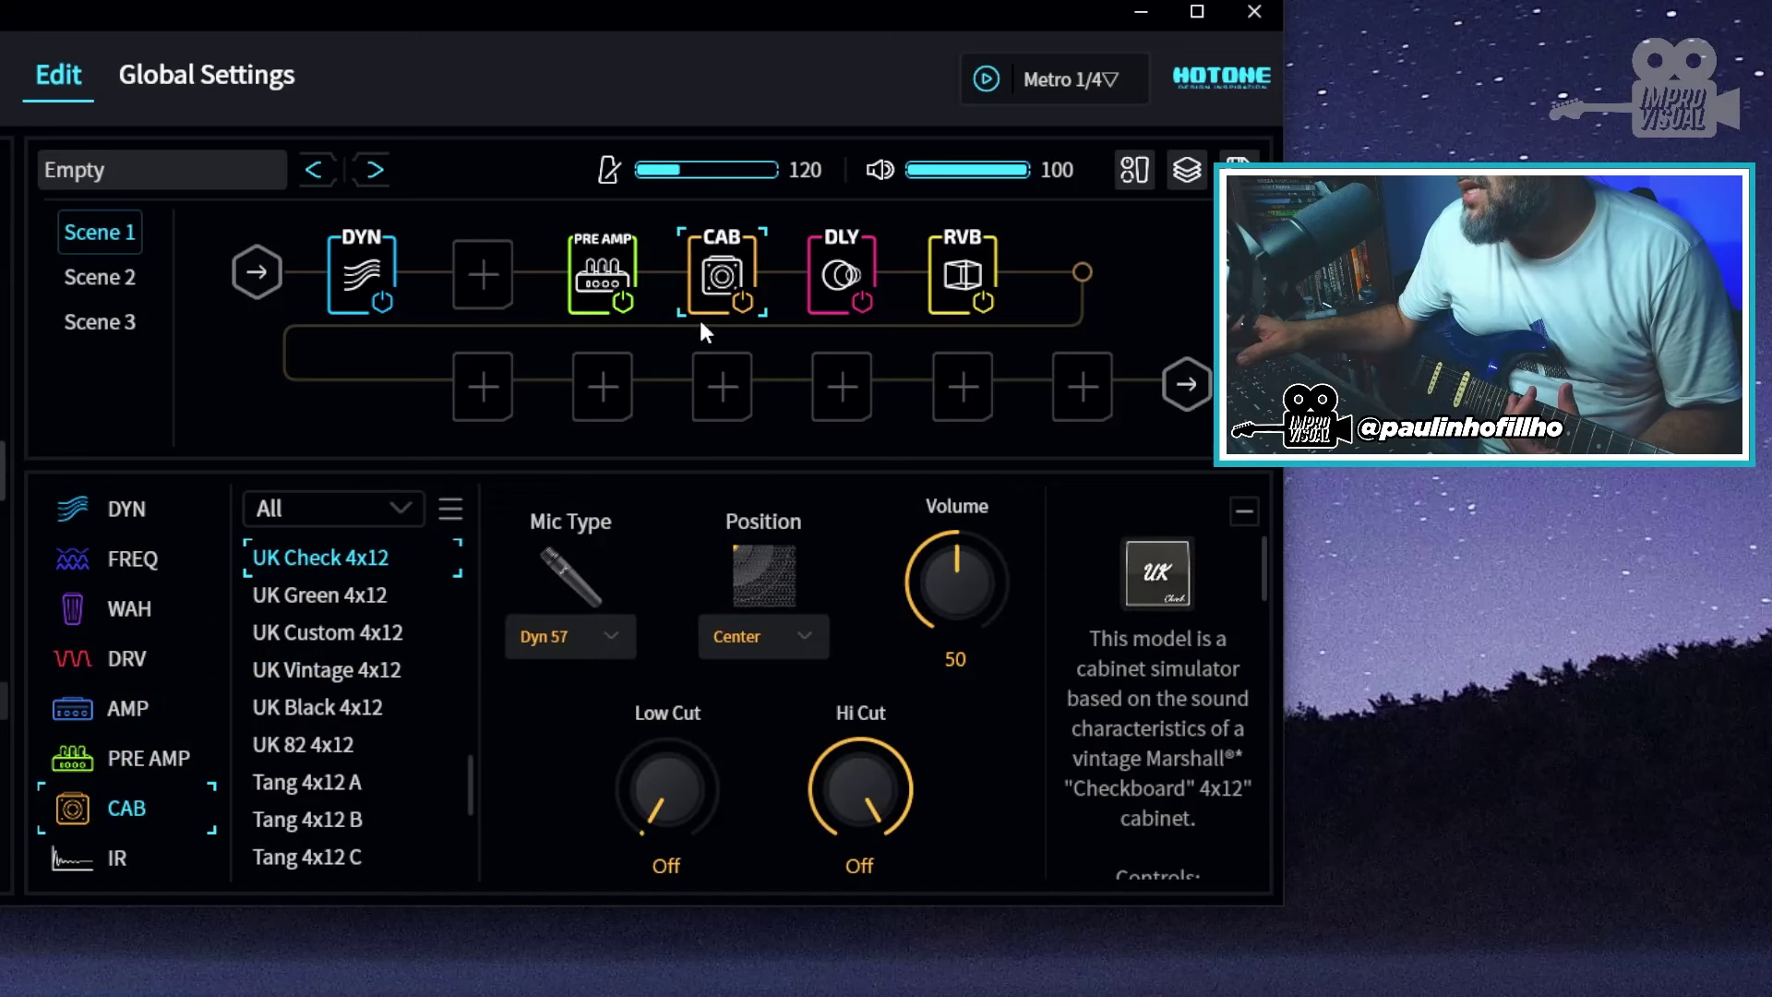
Load the Voxy 15 TB preamp model and check which cabinet is selected
{"action": "left_click", "coordinate": [614, 258]}
{"action": "scroll", "coordinate": [333, 738], "scroll_direction": "down", "scroll_amount": 3}
{"action": "left_click", "coordinate": [333, 752]}
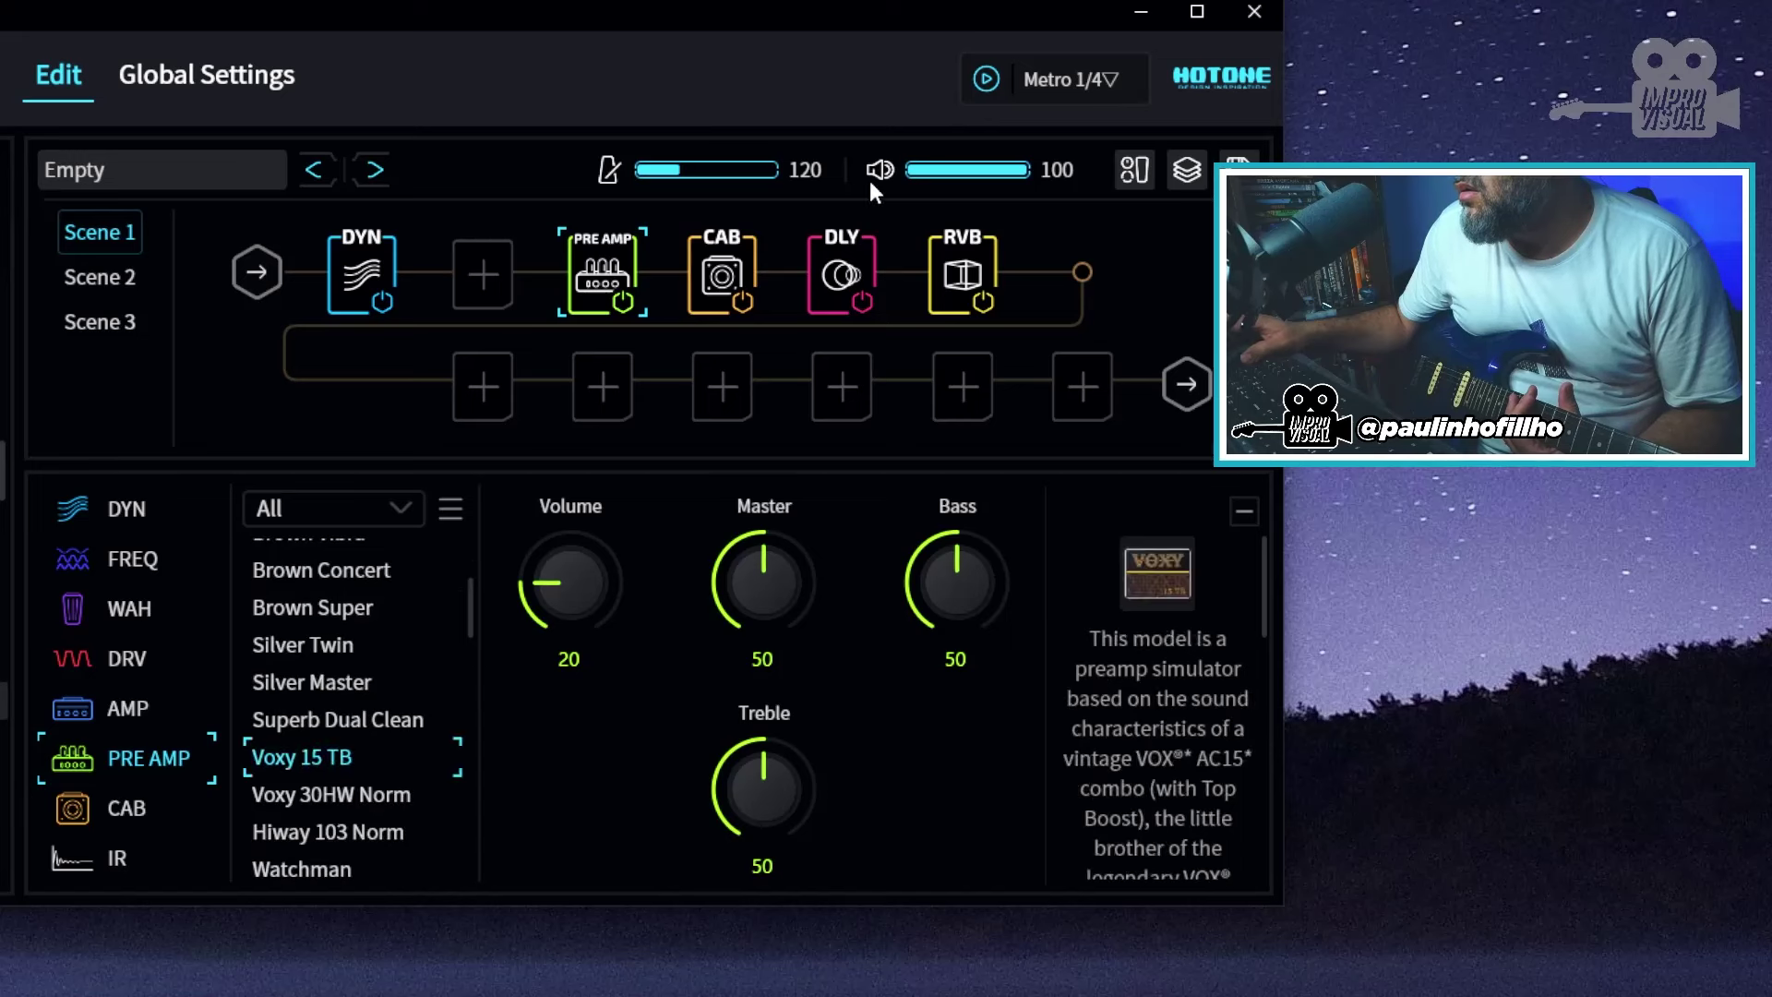
{"action": "left_click", "coordinate": [722, 278]}
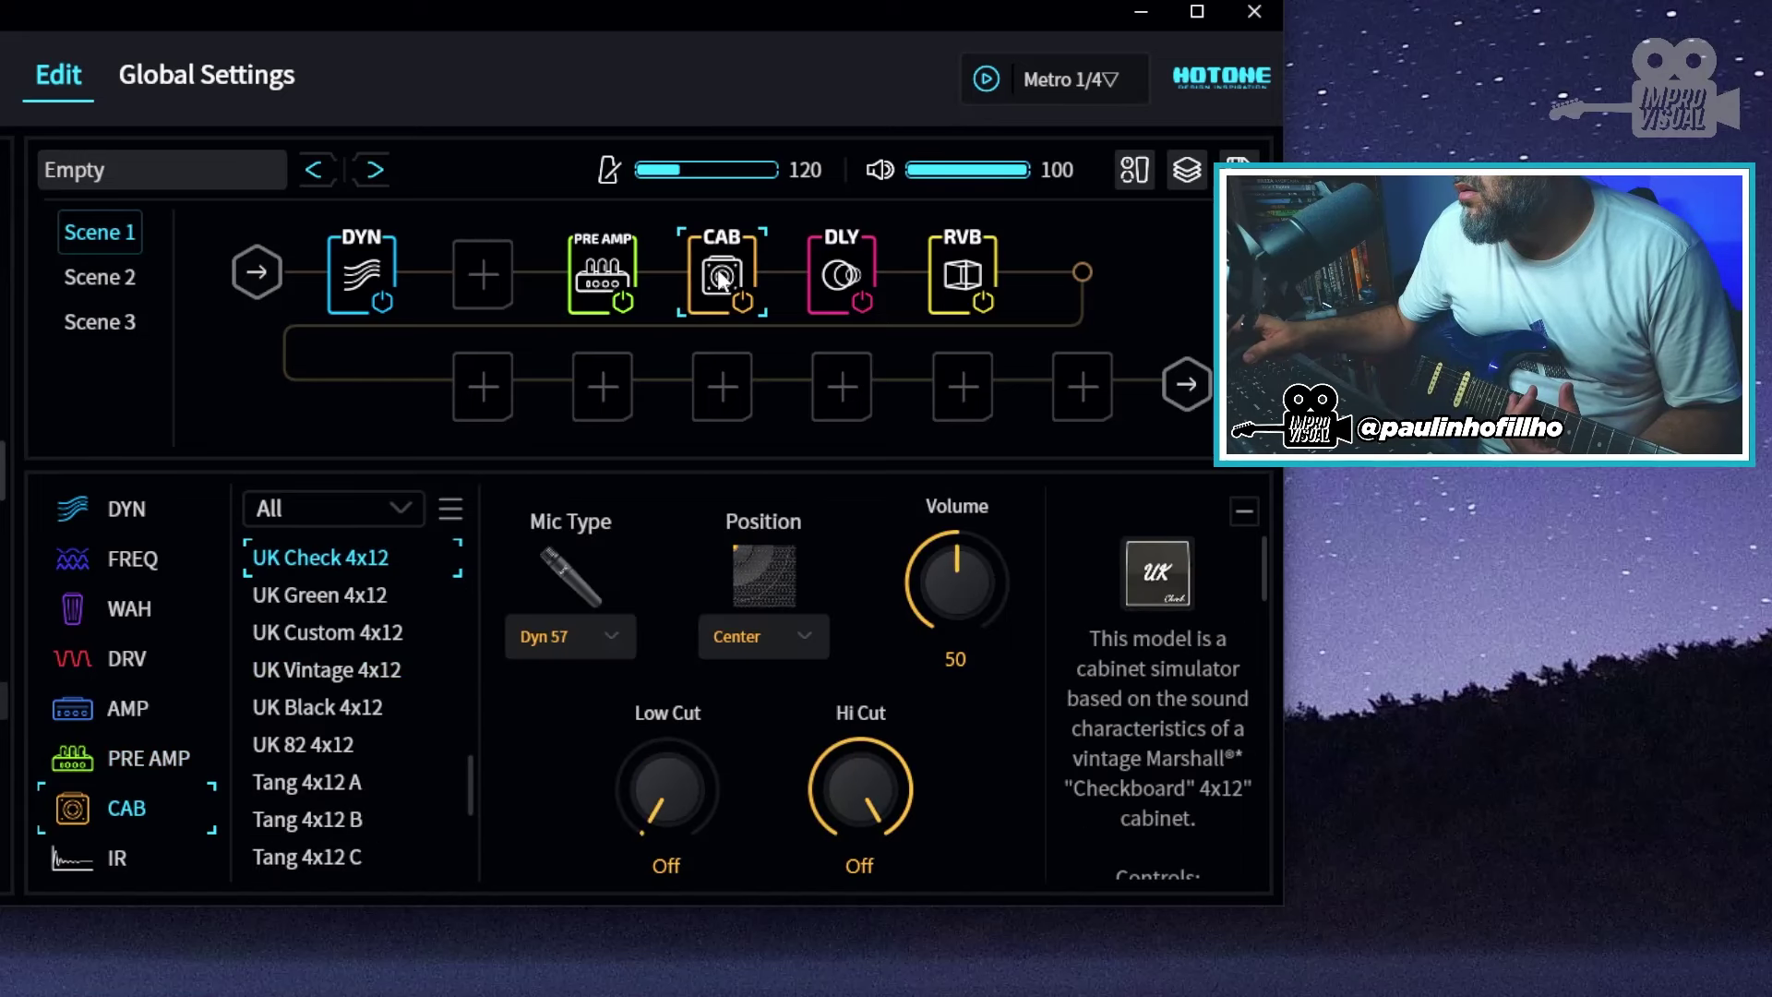
Load the Soloist 100 Clean HQ preamp model and check the cabinet block again
{"action": "left_click", "coordinate": [602, 262]}
{"action": "scroll", "coordinate": [384, 665], "scroll_direction": "down", "scroll_amount": 5}
{"action": "left_click", "coordinate": [277, 730]}
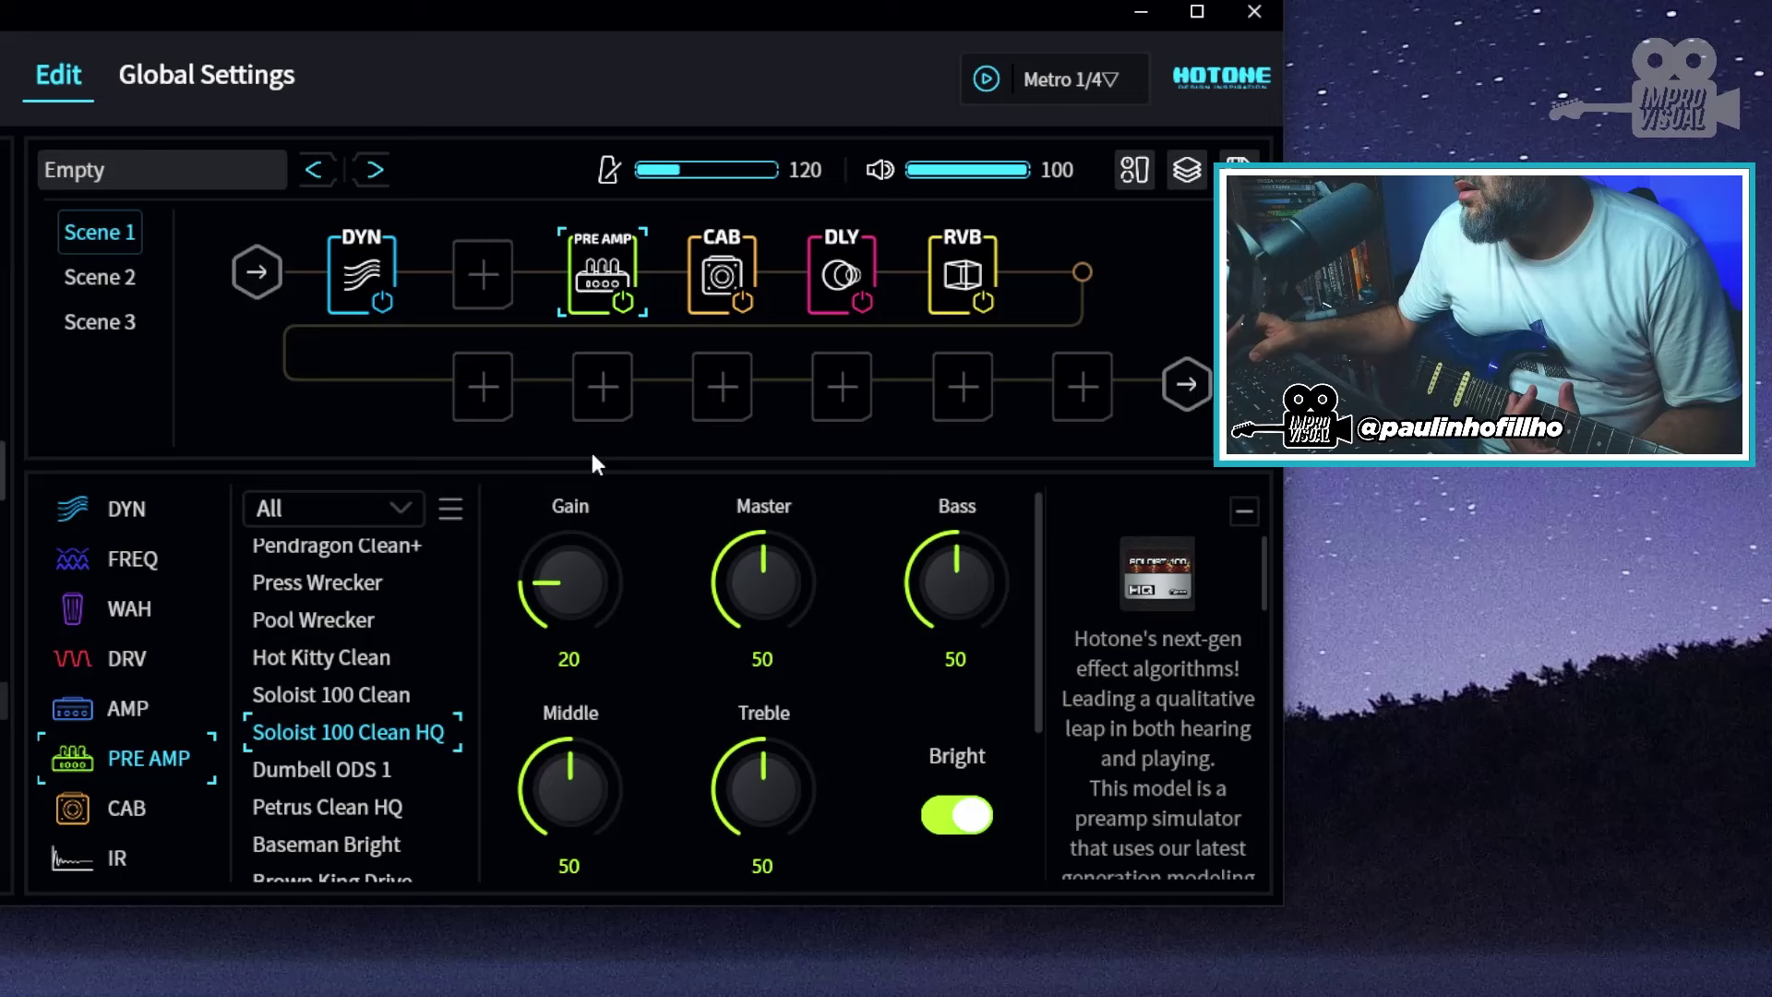
{"action": "left_click", "coordinate": [715, 282]}
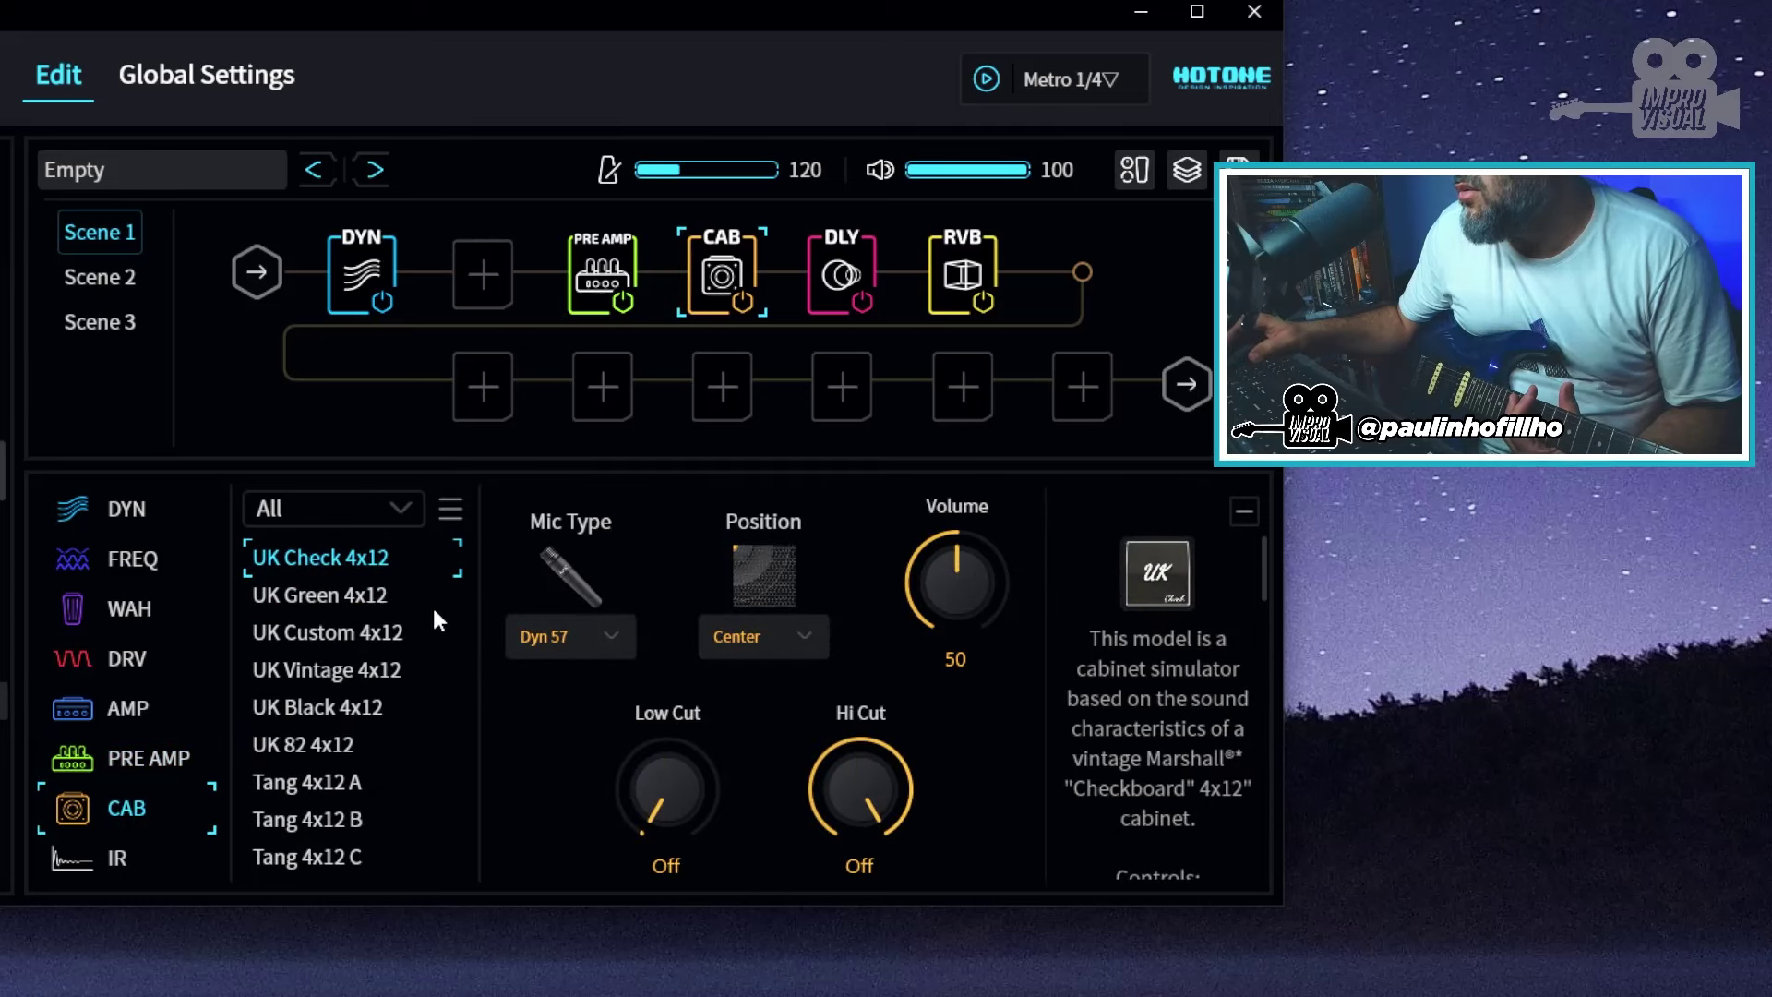
Switch the cabinet block to an amp and back to a cabinet, then change the pre amp block back to an amp
{"action": "left_click", "coordinate": [134, 712]}
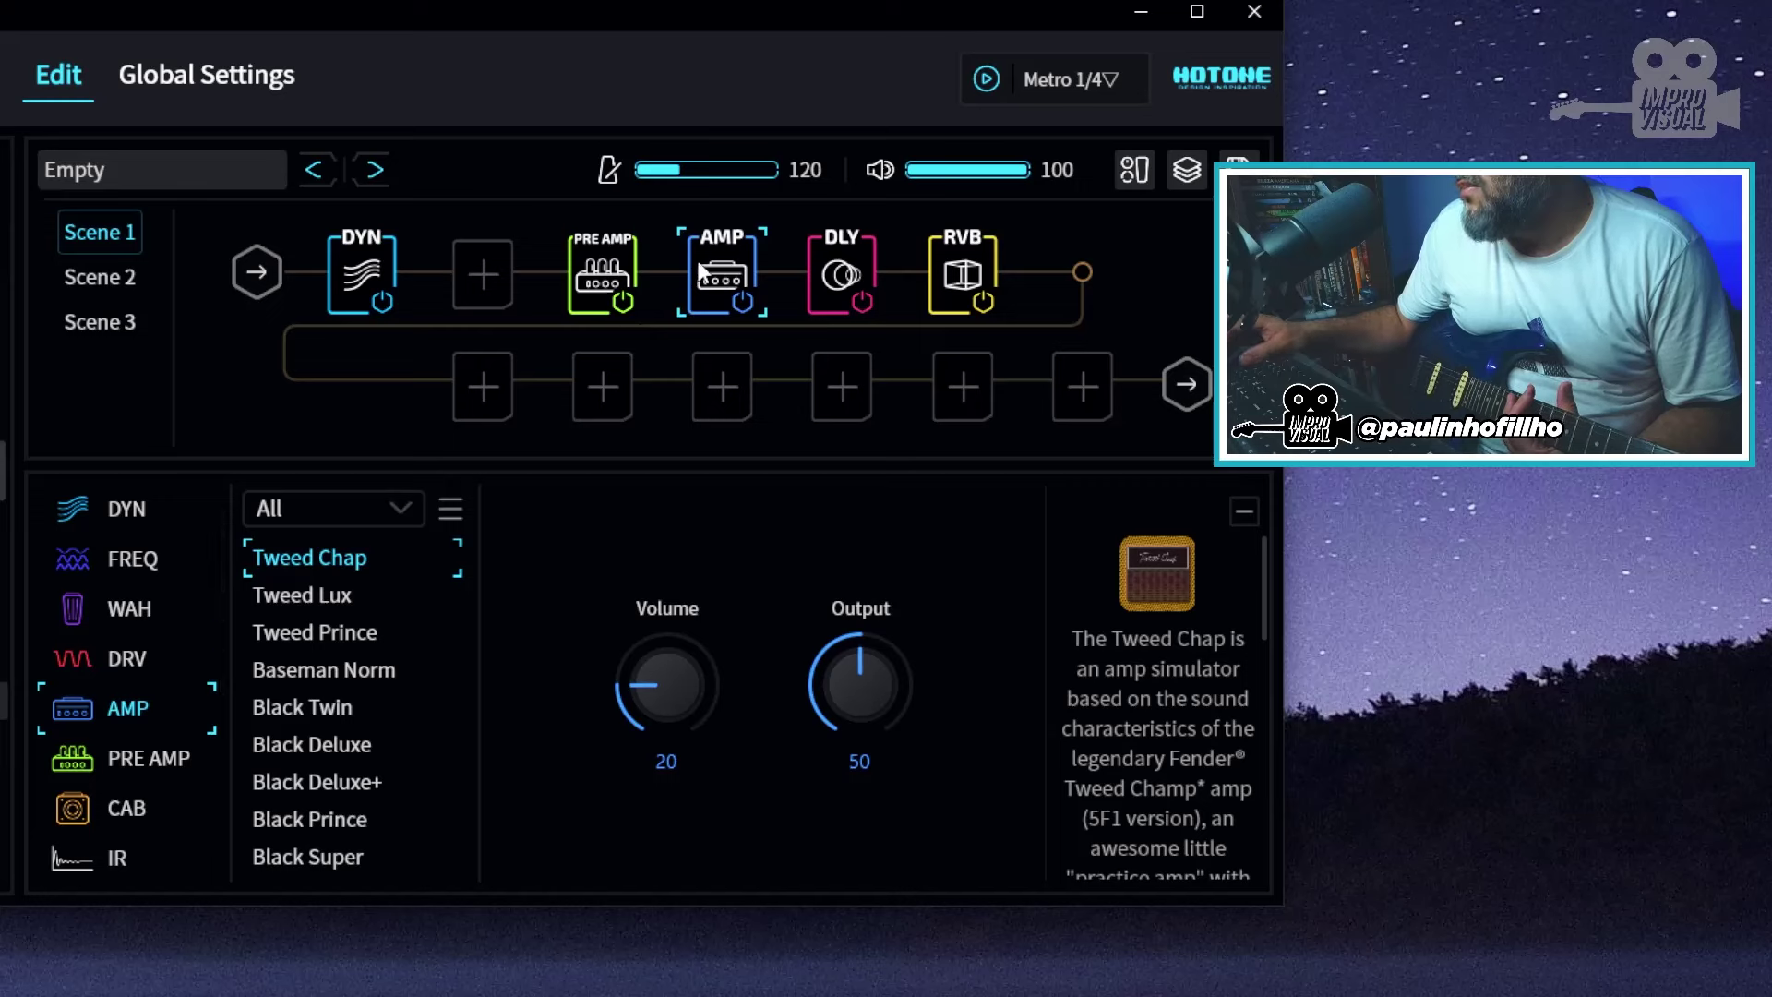
{"action": "left_click", "coordinate": [116, 808]}
{"action": "left_click", "coordinate": [604, 265]}
{"action": "left_click", "coordinate": [162, 707]}
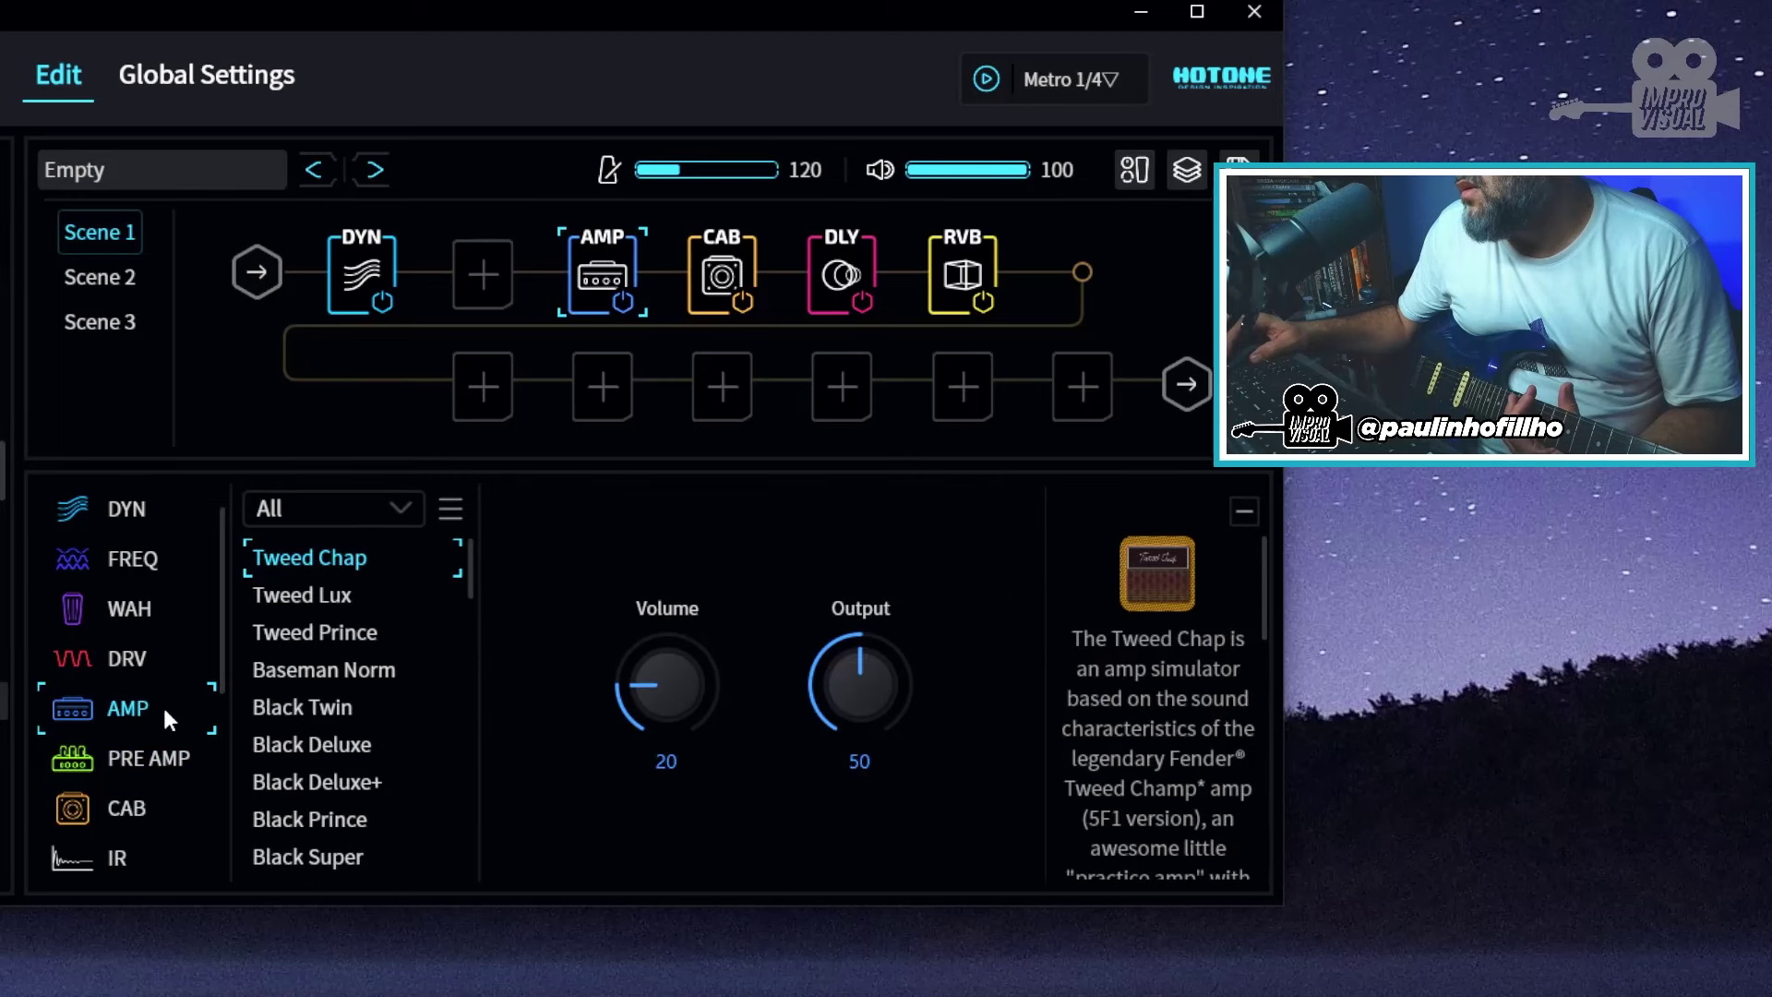
Load the Baseman Norm amp model in the restored amp block, inspect its paired cabinet, and return to the amp
{"action": "left_click", "coordinate": [349, 660]}
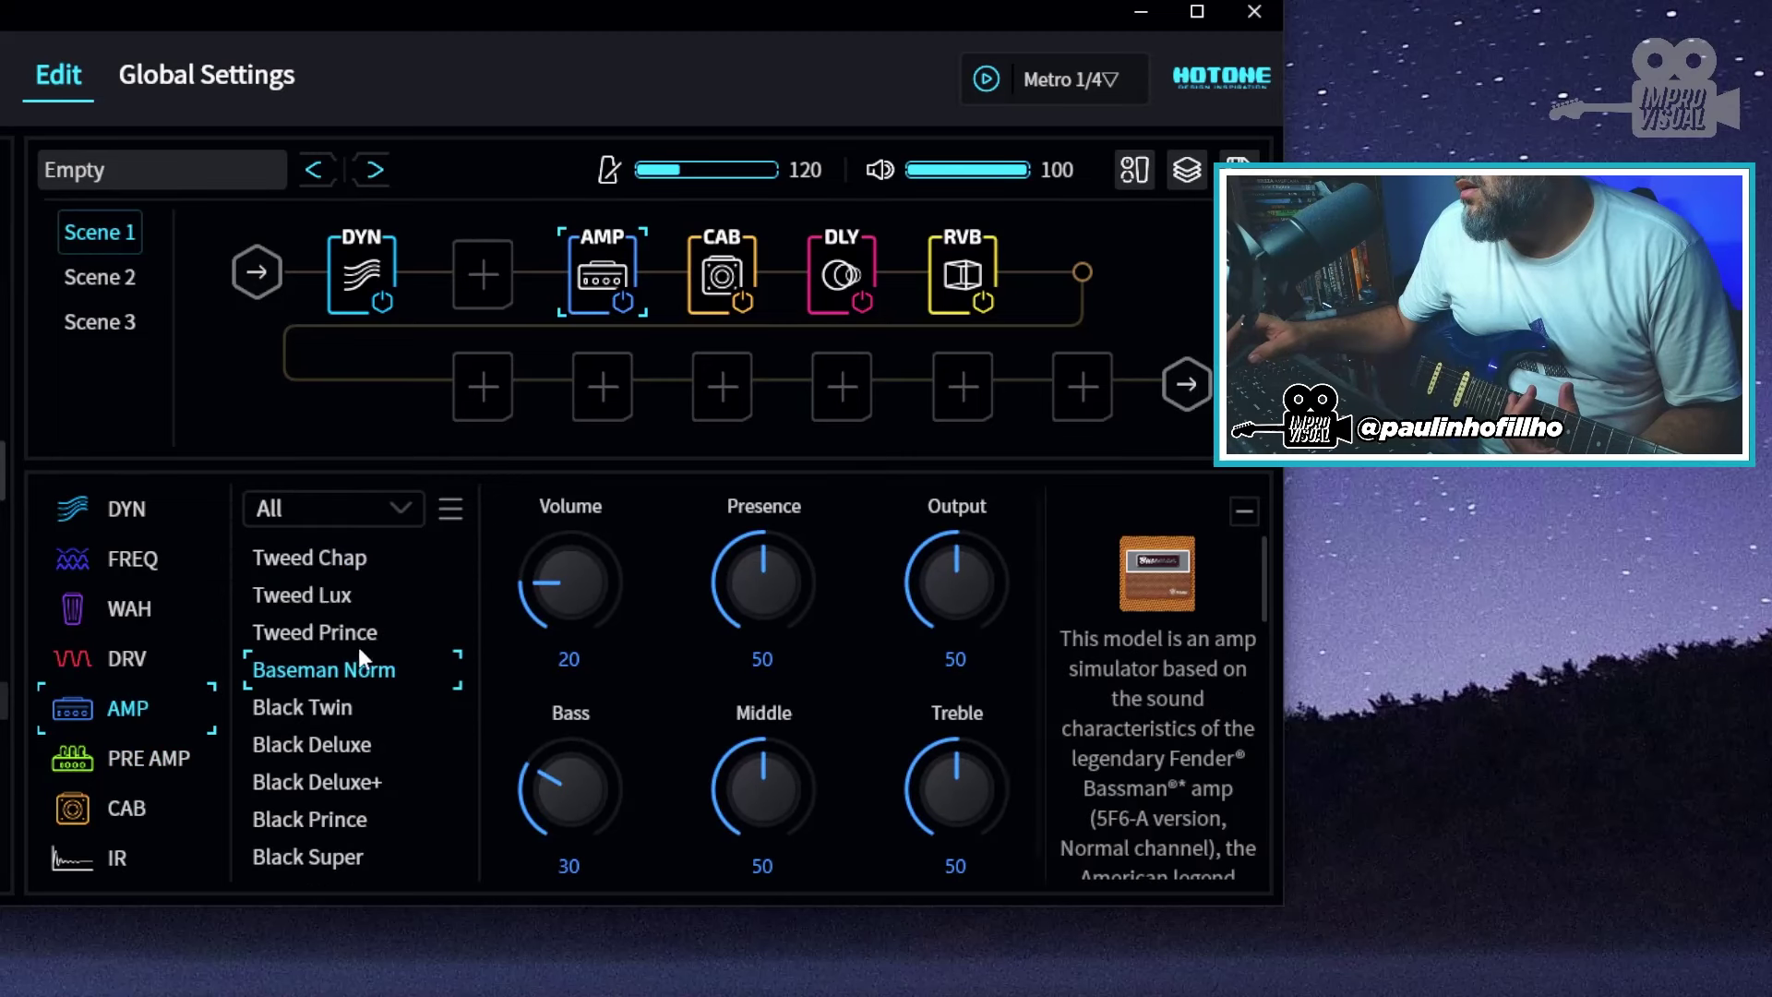
{"action": "left_click", "coordinate": [713, 293]}
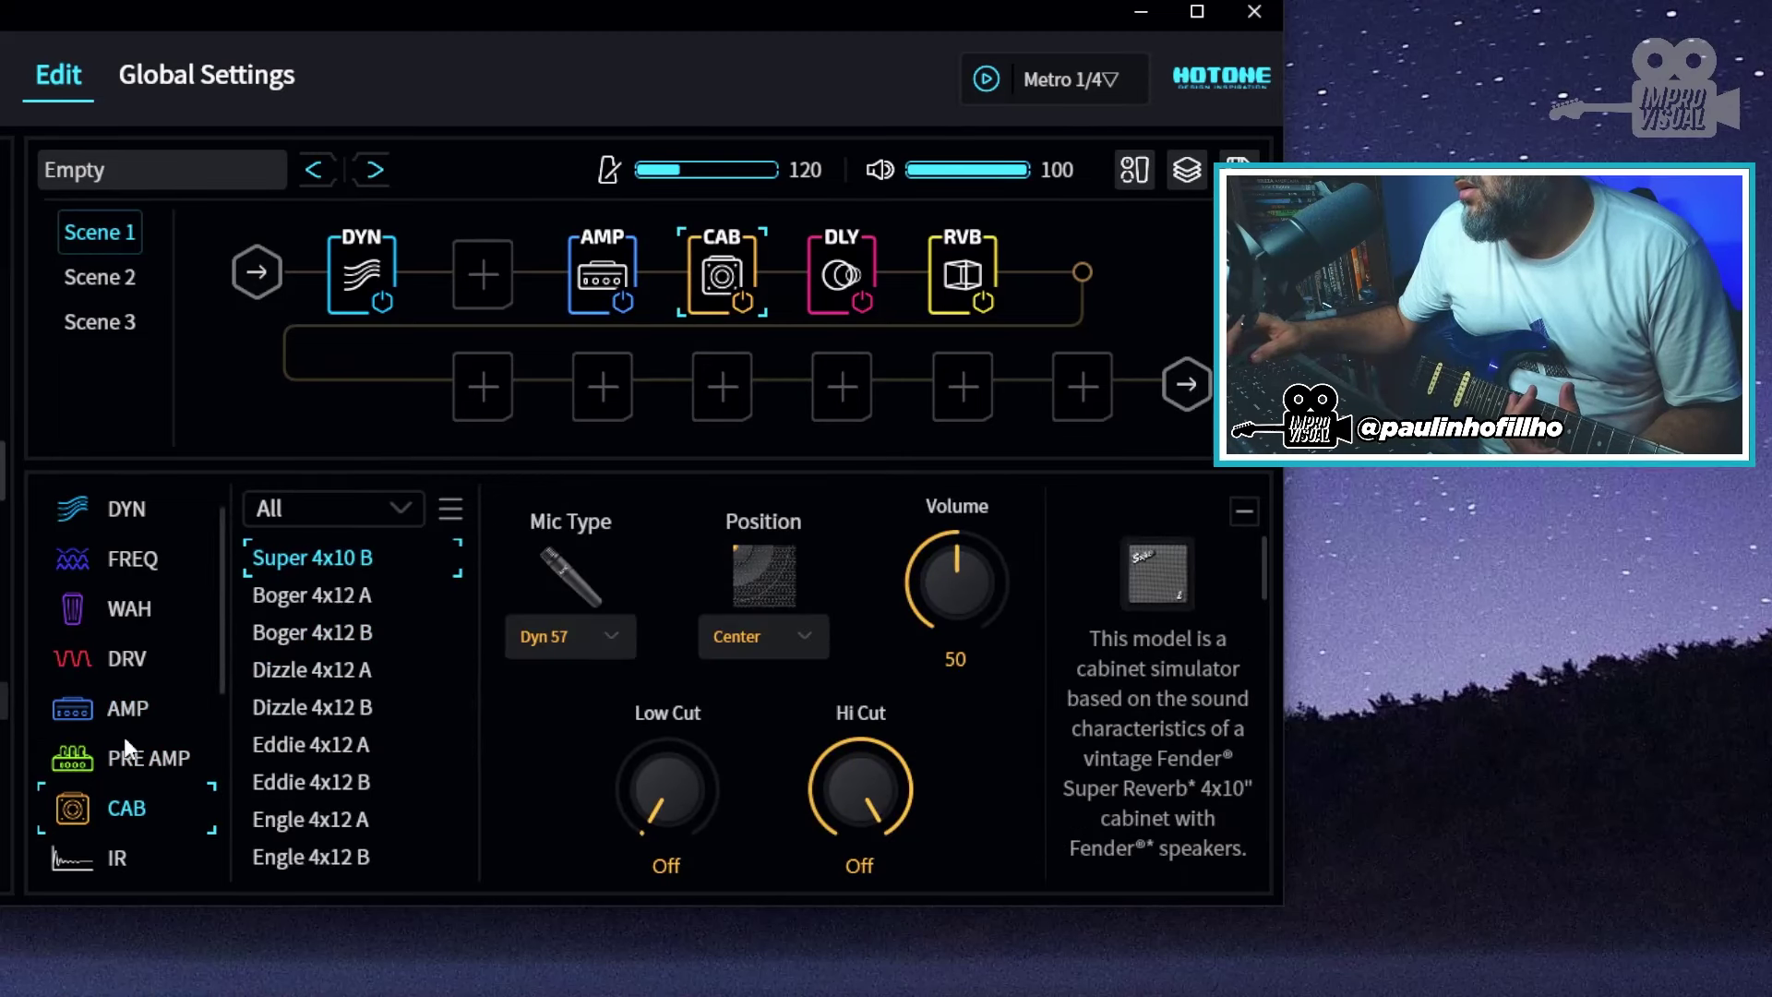
{"action": "left_click", "coordinate": [602, 277]}
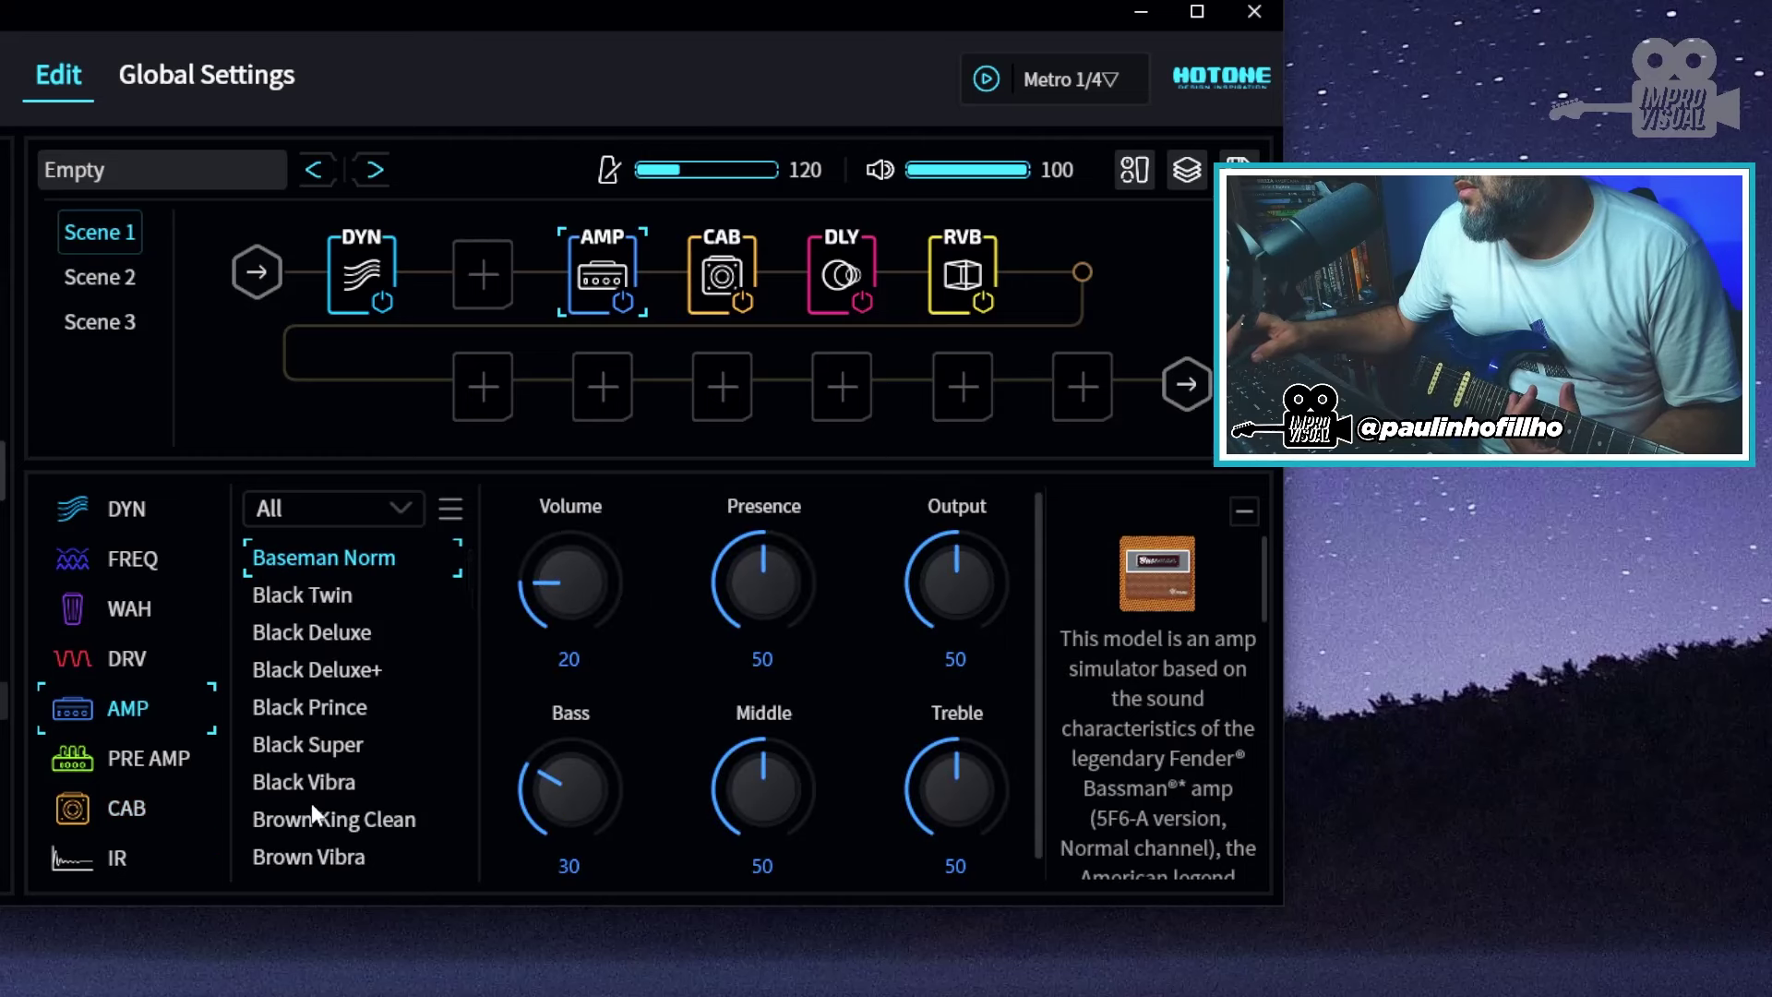
Try the Brown Vibra amp model, check its paired cabinet, and switch the amp back to Baseman Norm
{"action": "left_click", "coordinate": [312, 857]}
{"action": "left_click", "coordinate": [721, 277]}
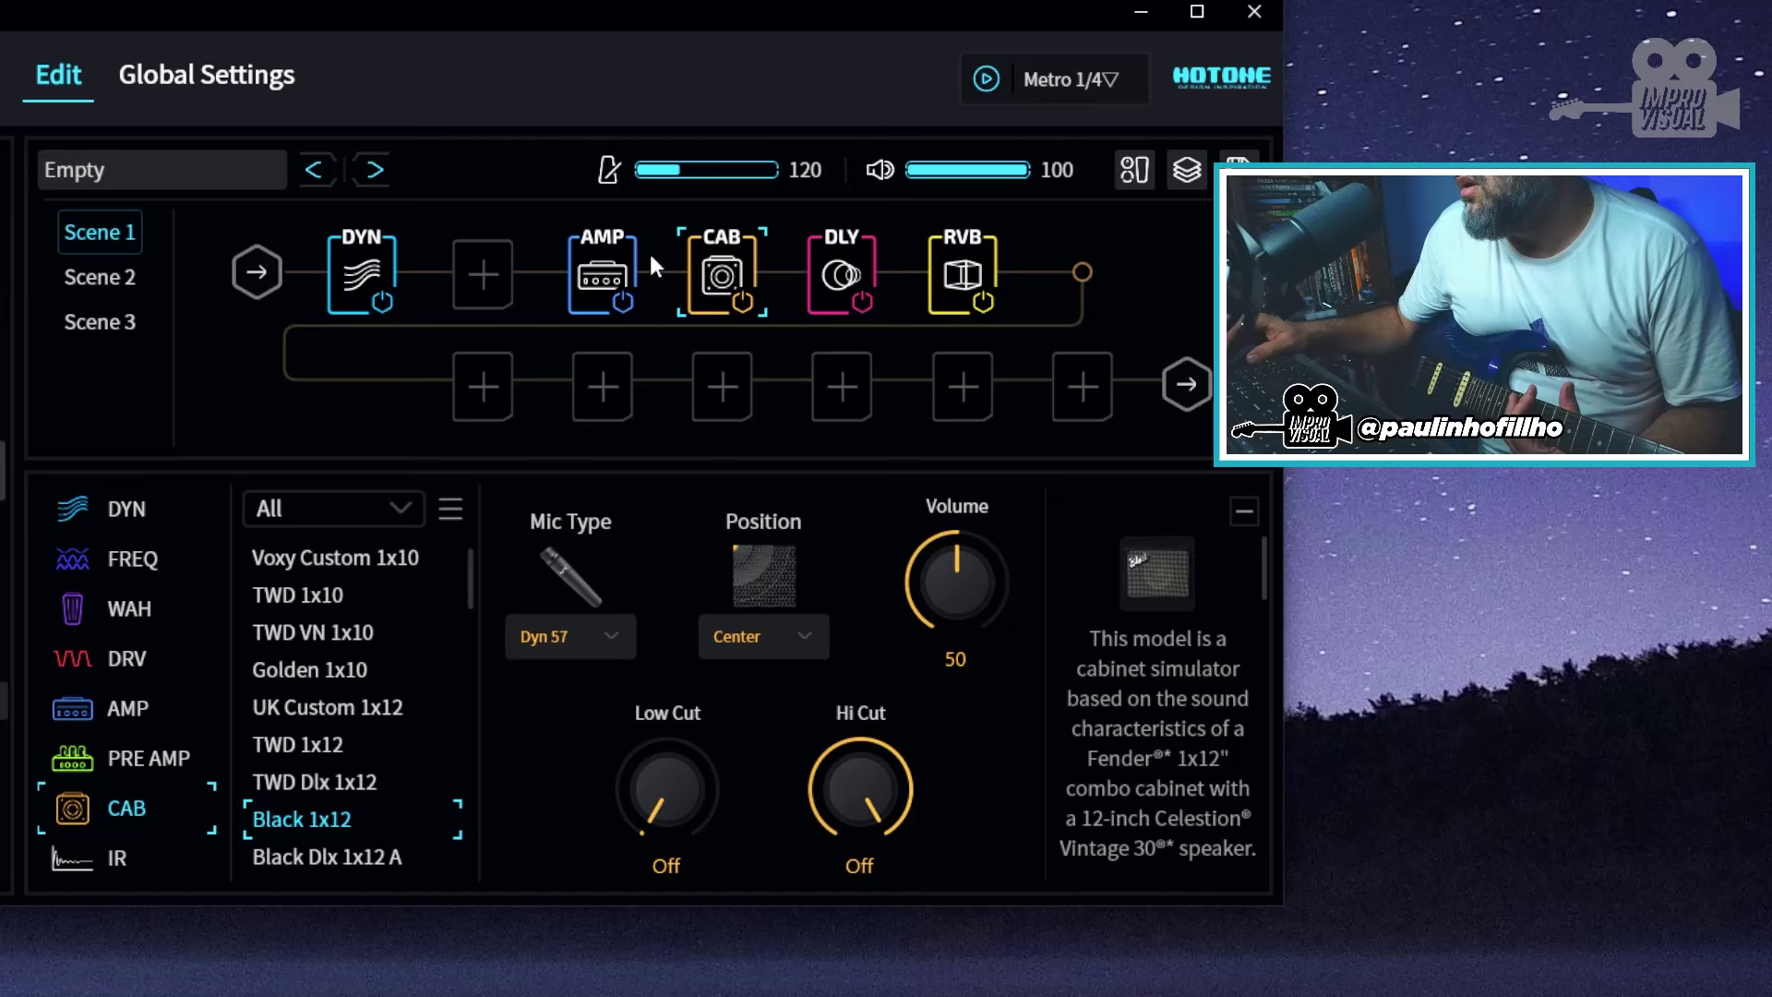
{"action": "left_click", "coordinate": [614, 278]}
{"action": "scroll", "coordinate": [338, 603], "scroll_direction": "up", "scroll_amount": 1}
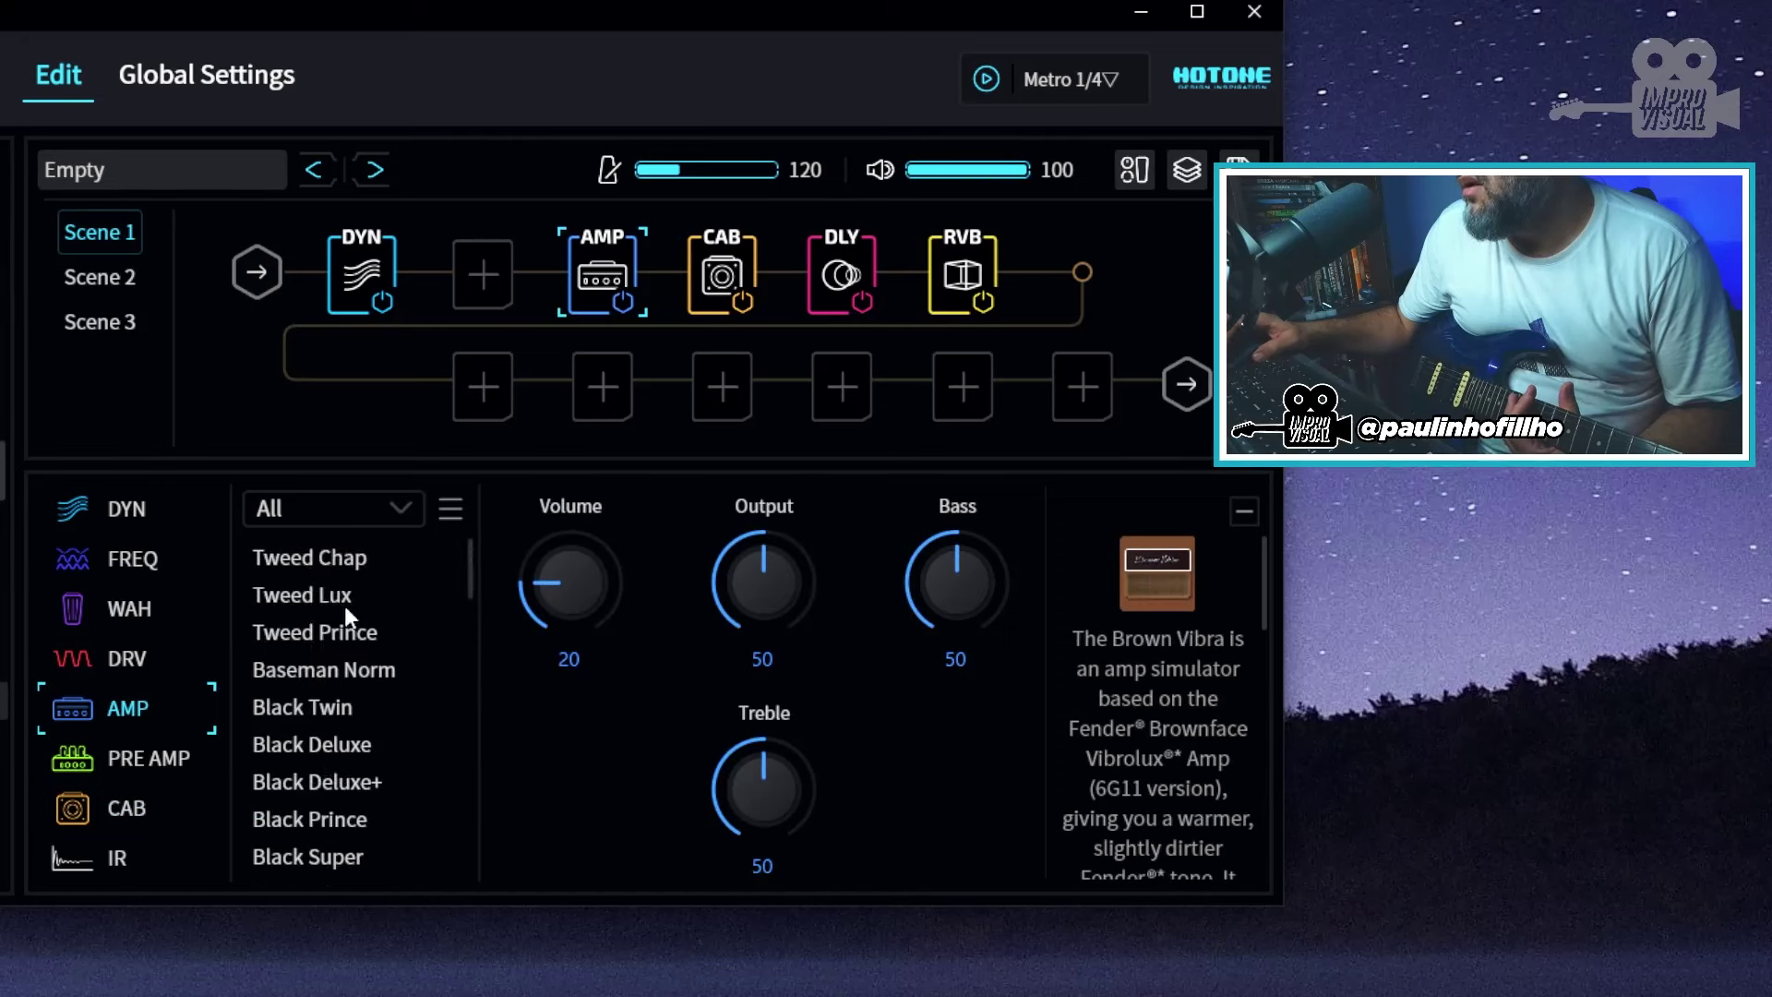
{"action": "left_click", "coordinate": [334, 671]}
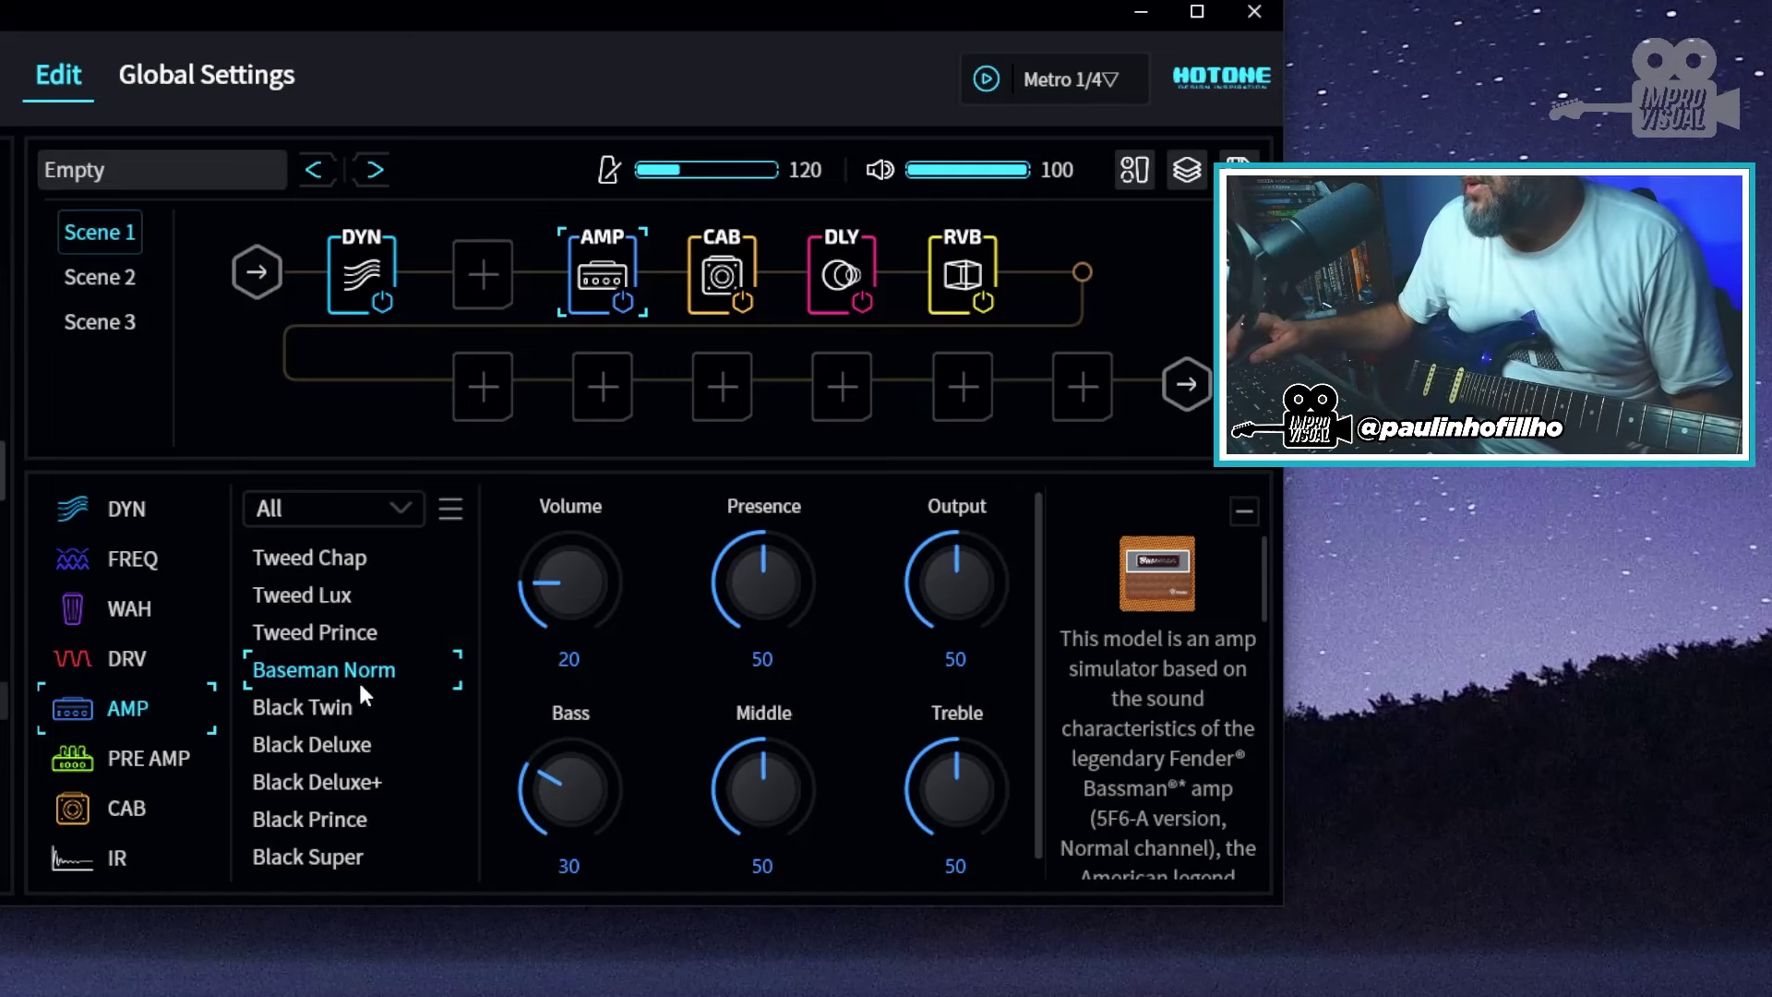
Load the Black Twin, Black Deluxe and Black Deluxe+ amp models in turn and read the Black Deluxe+ description
{"action": "left_click", "coordinate": [339, 707]}
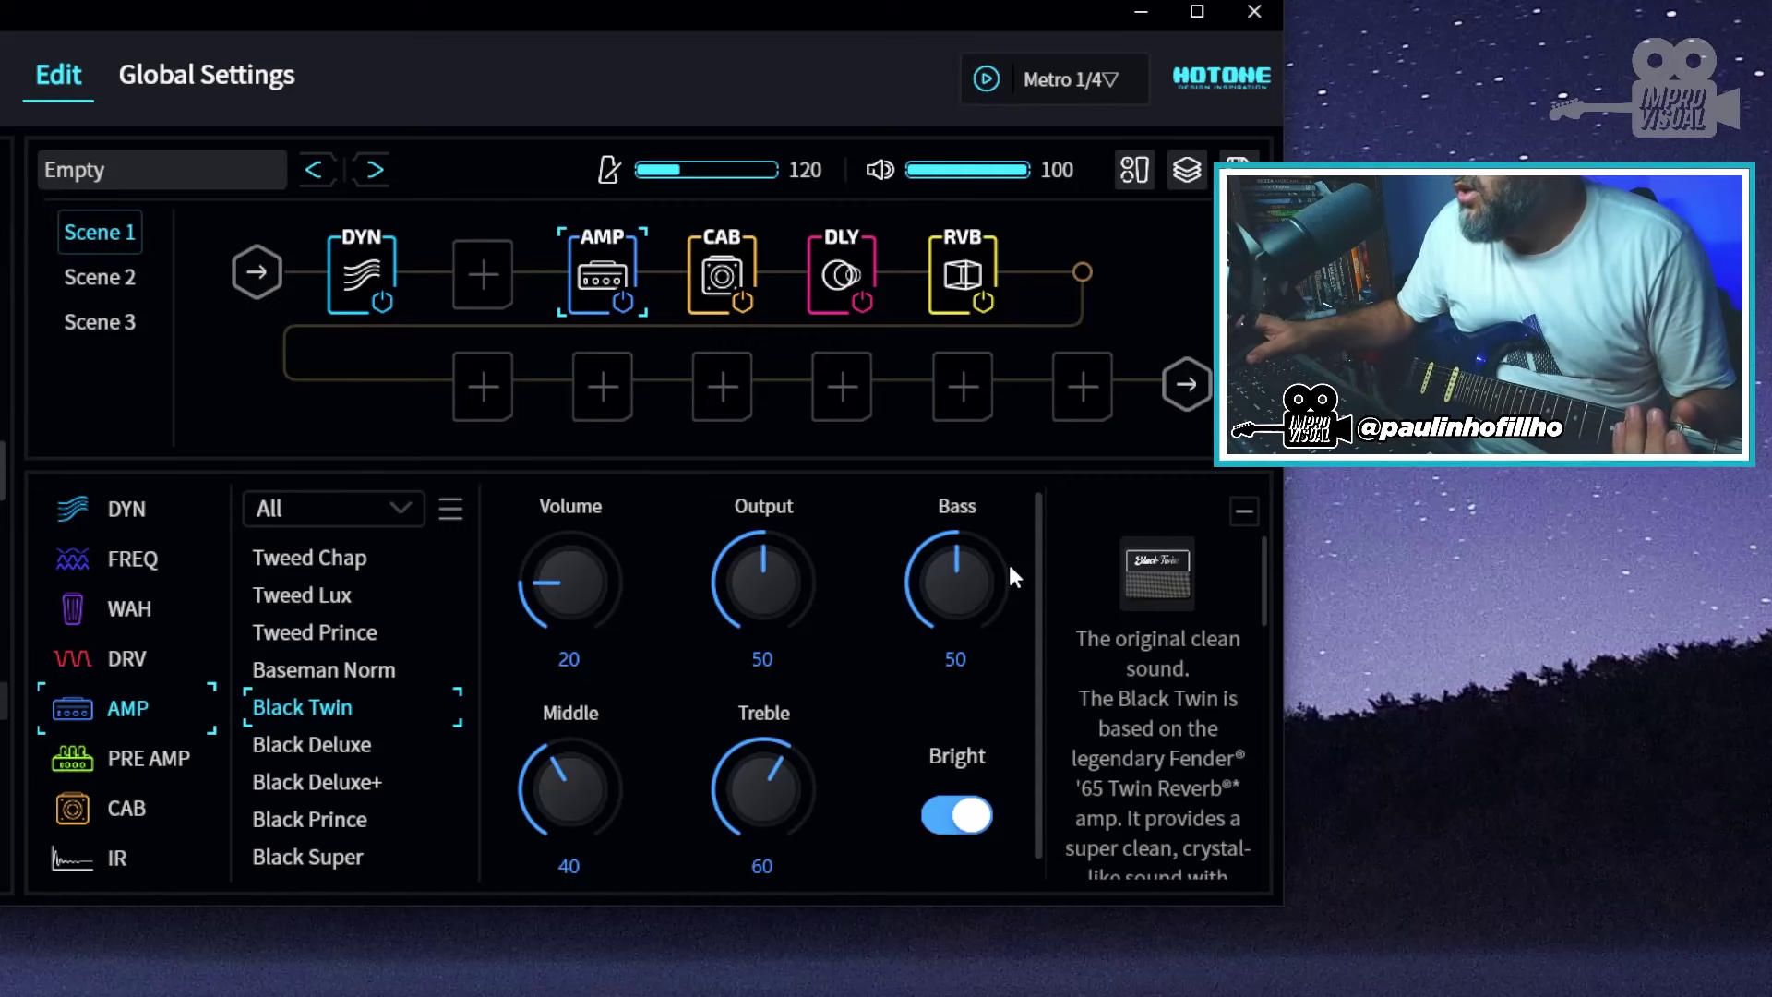
{"action": "left_click", "coordinate": [315, 749]}
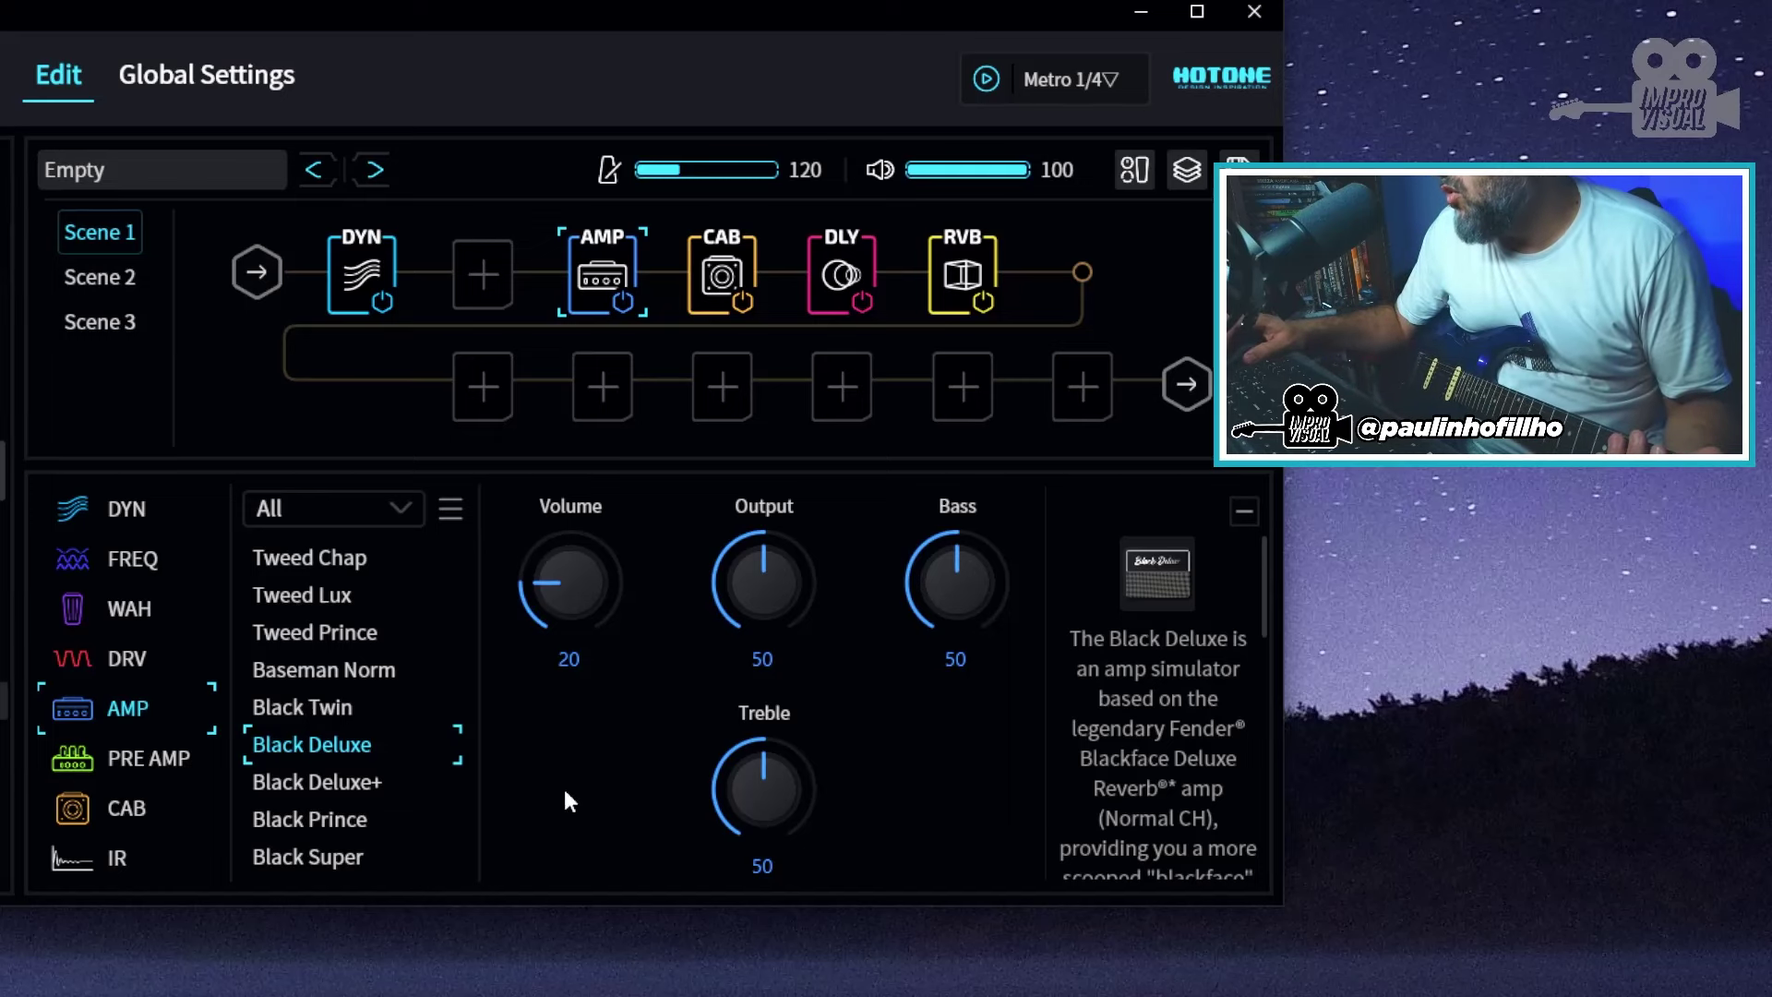
{"action": "left_click", "coordinate": [318, 781]}
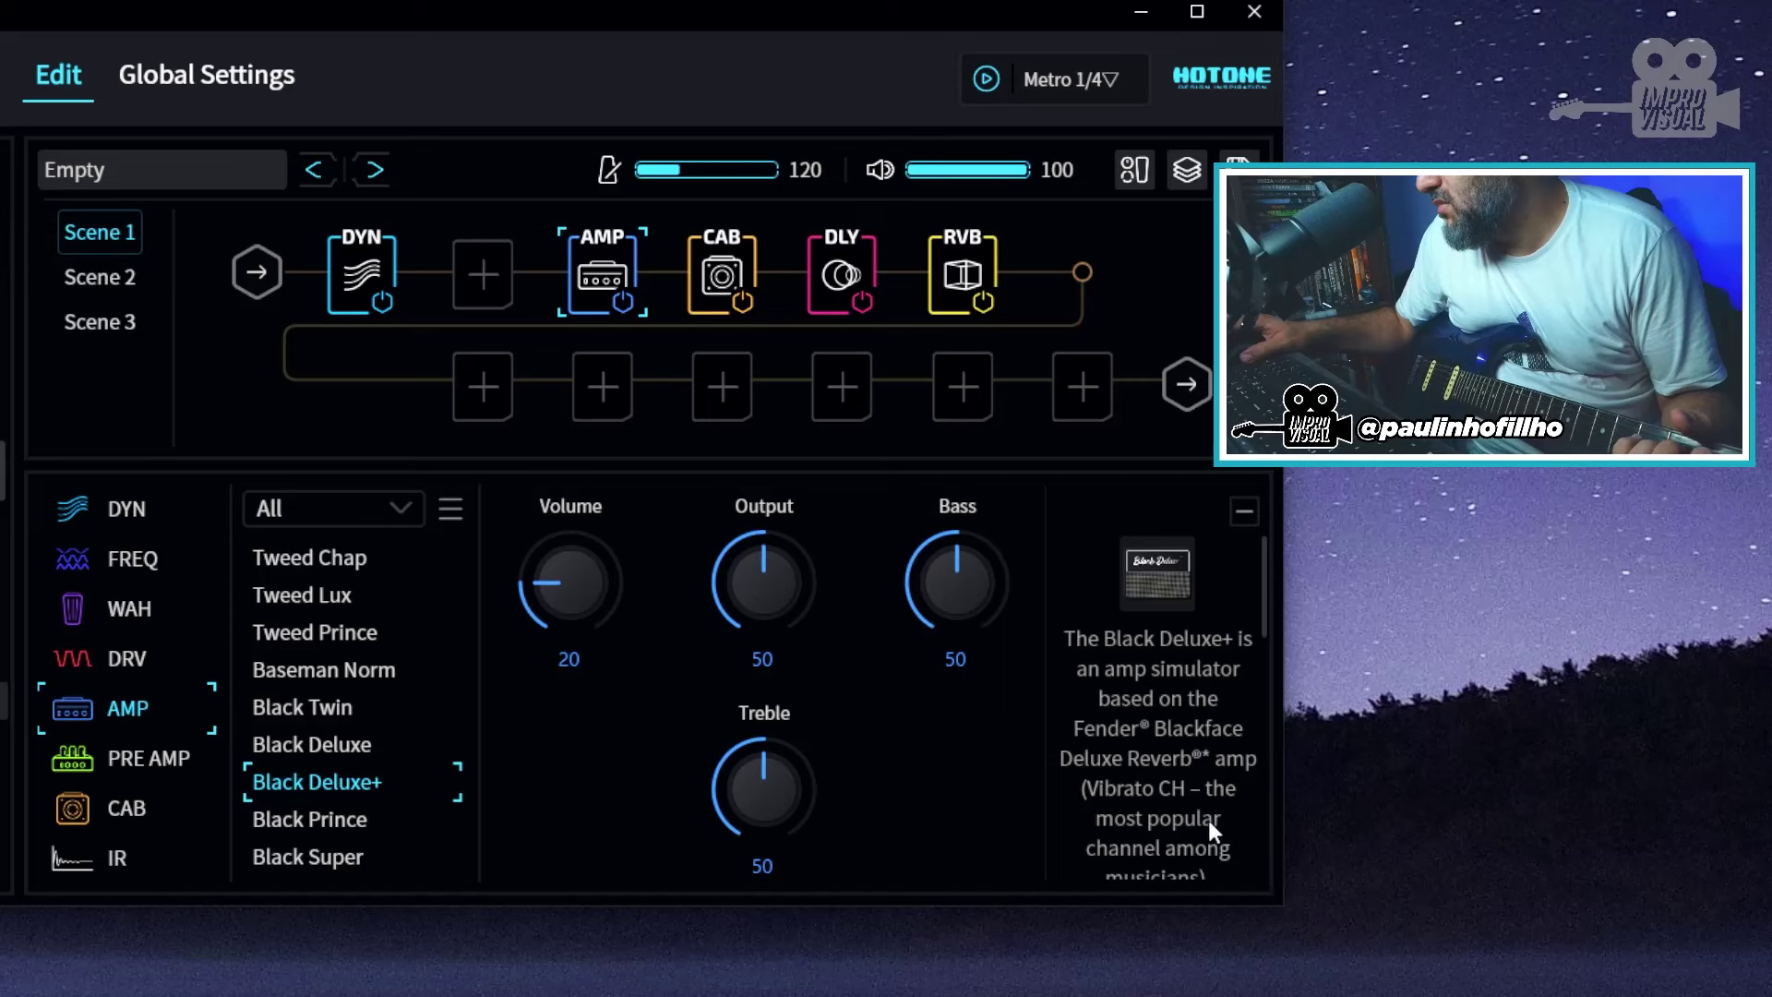
{"action": "scroll", "coordinate": [1169, 807], "scroll_direction": "down", "scroll_amount": 3}
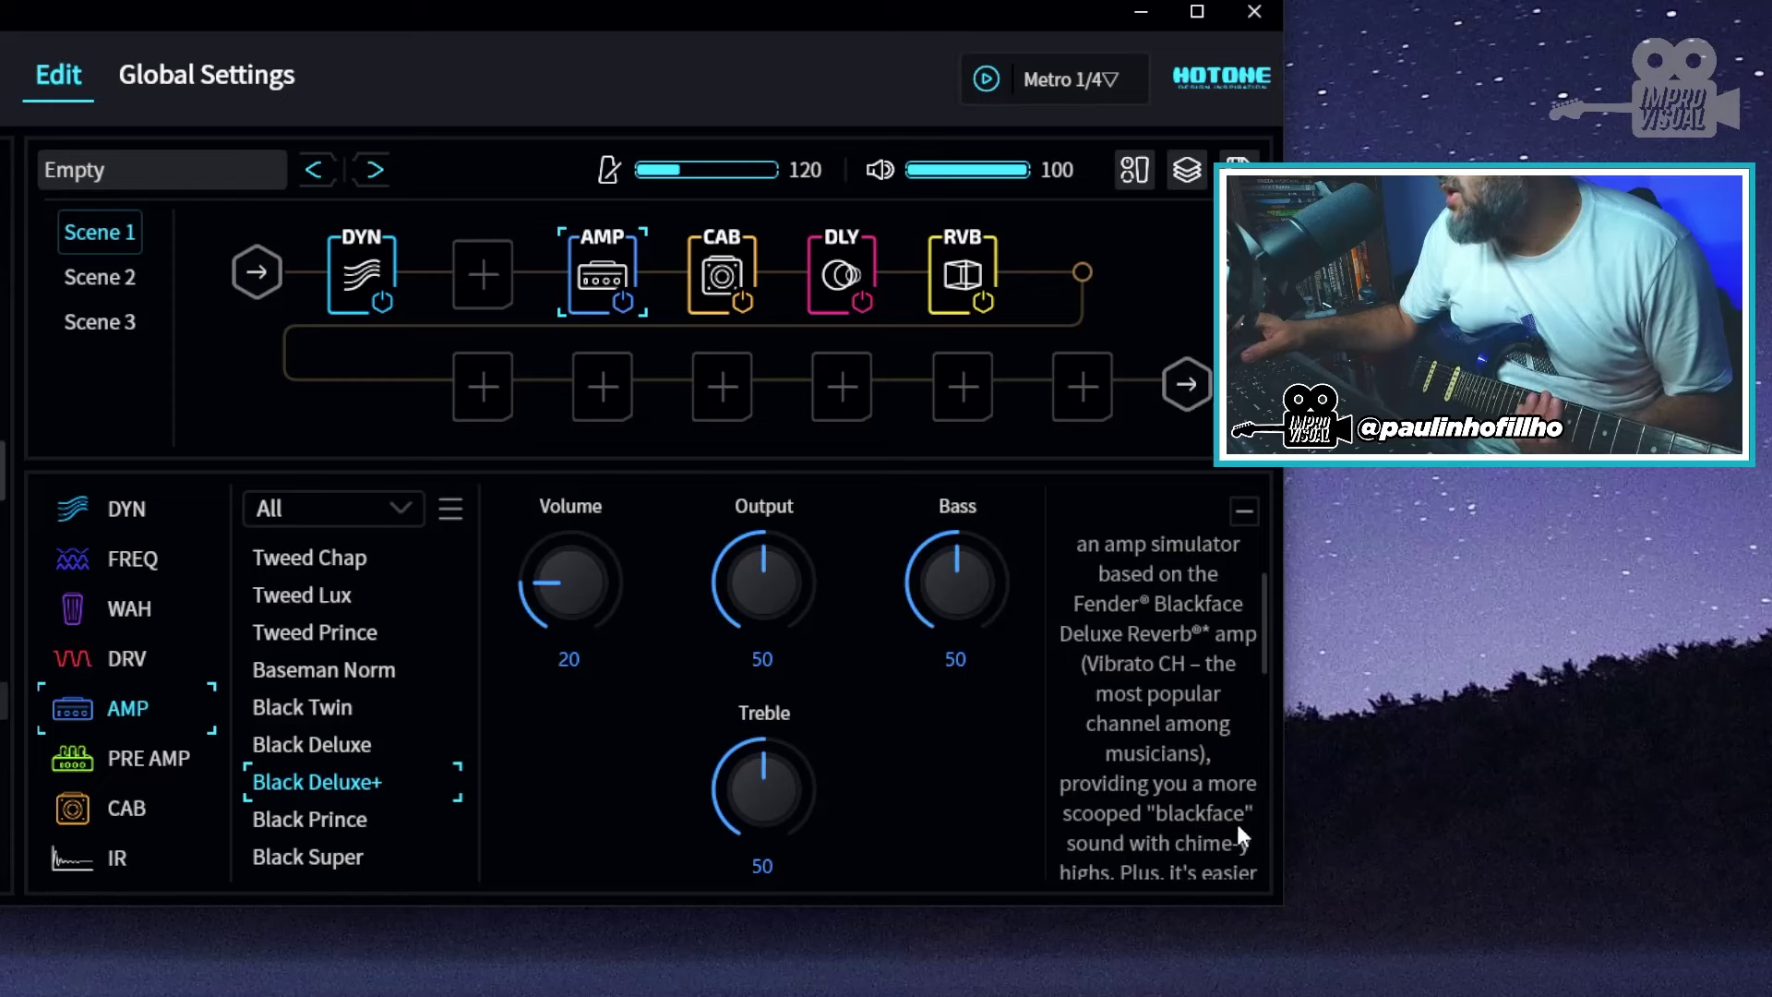
{"action": "scroll", "coordinate": [1236, 834], "scroll_direction": "down", "scroll_amount": 2}
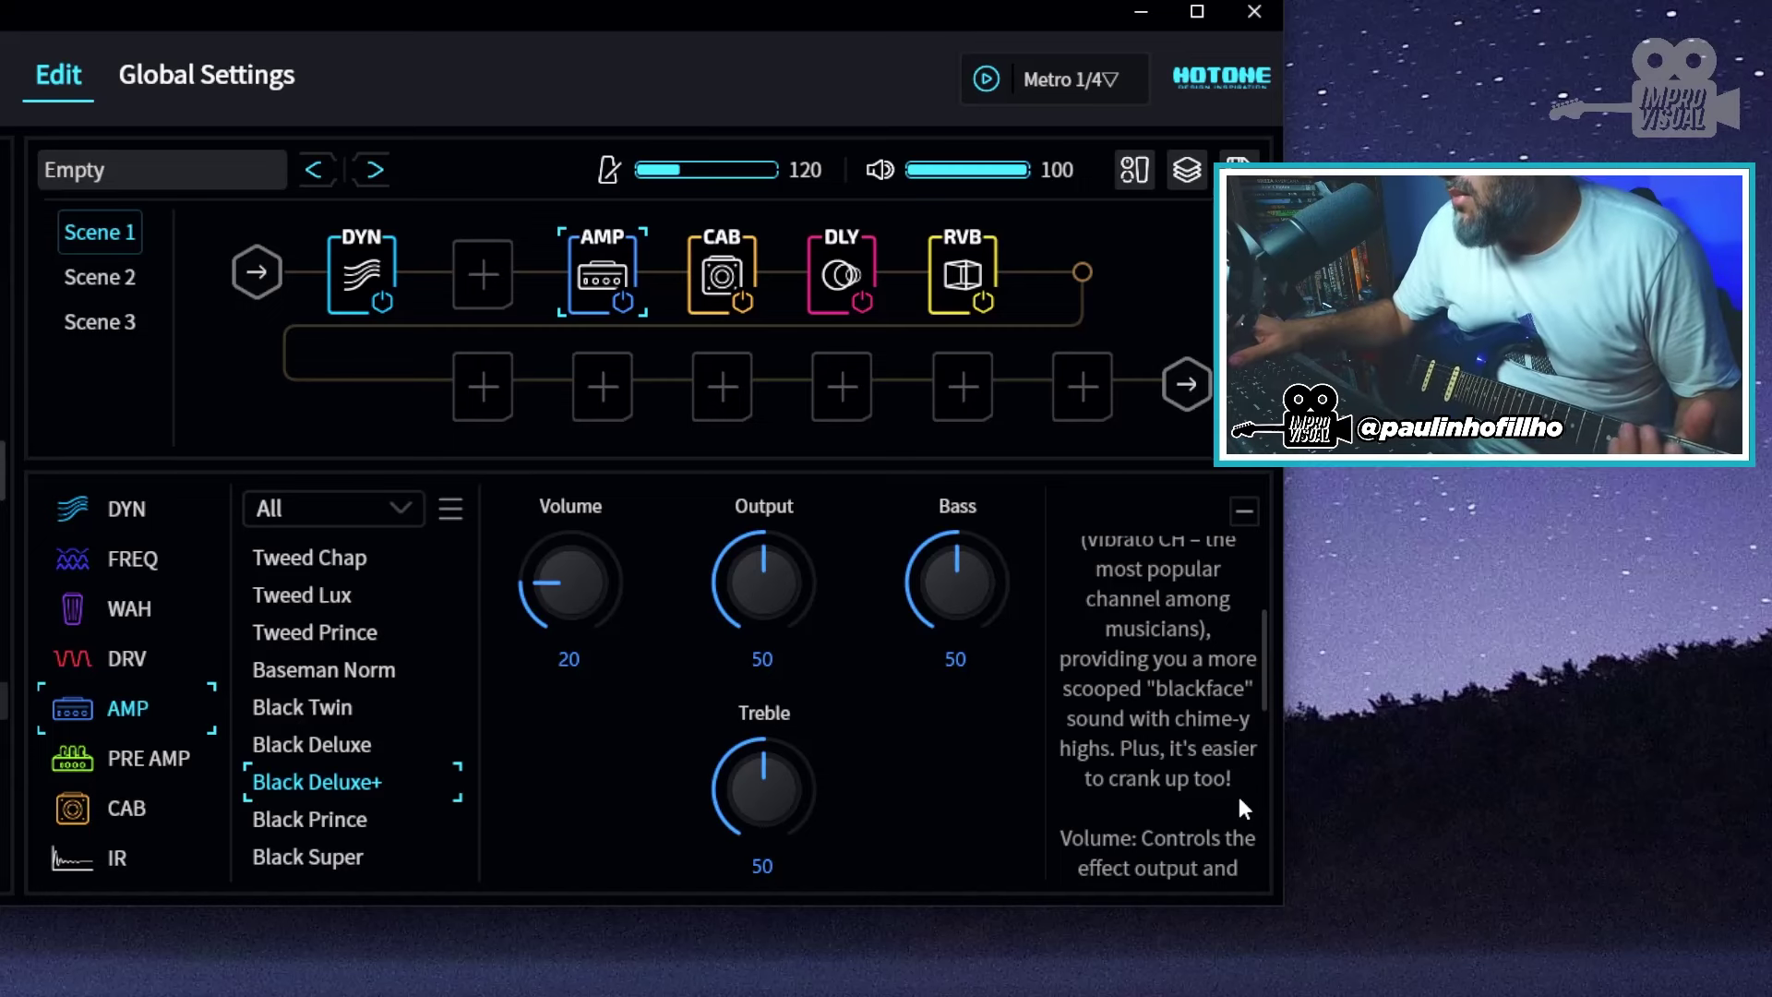
Load the Black Prince, Black Super and Black Vibra amp models one after another
{"action": "scroll", "coordinate": [387, 588], "scroll_direction": "down", "scroll_amount": 3}
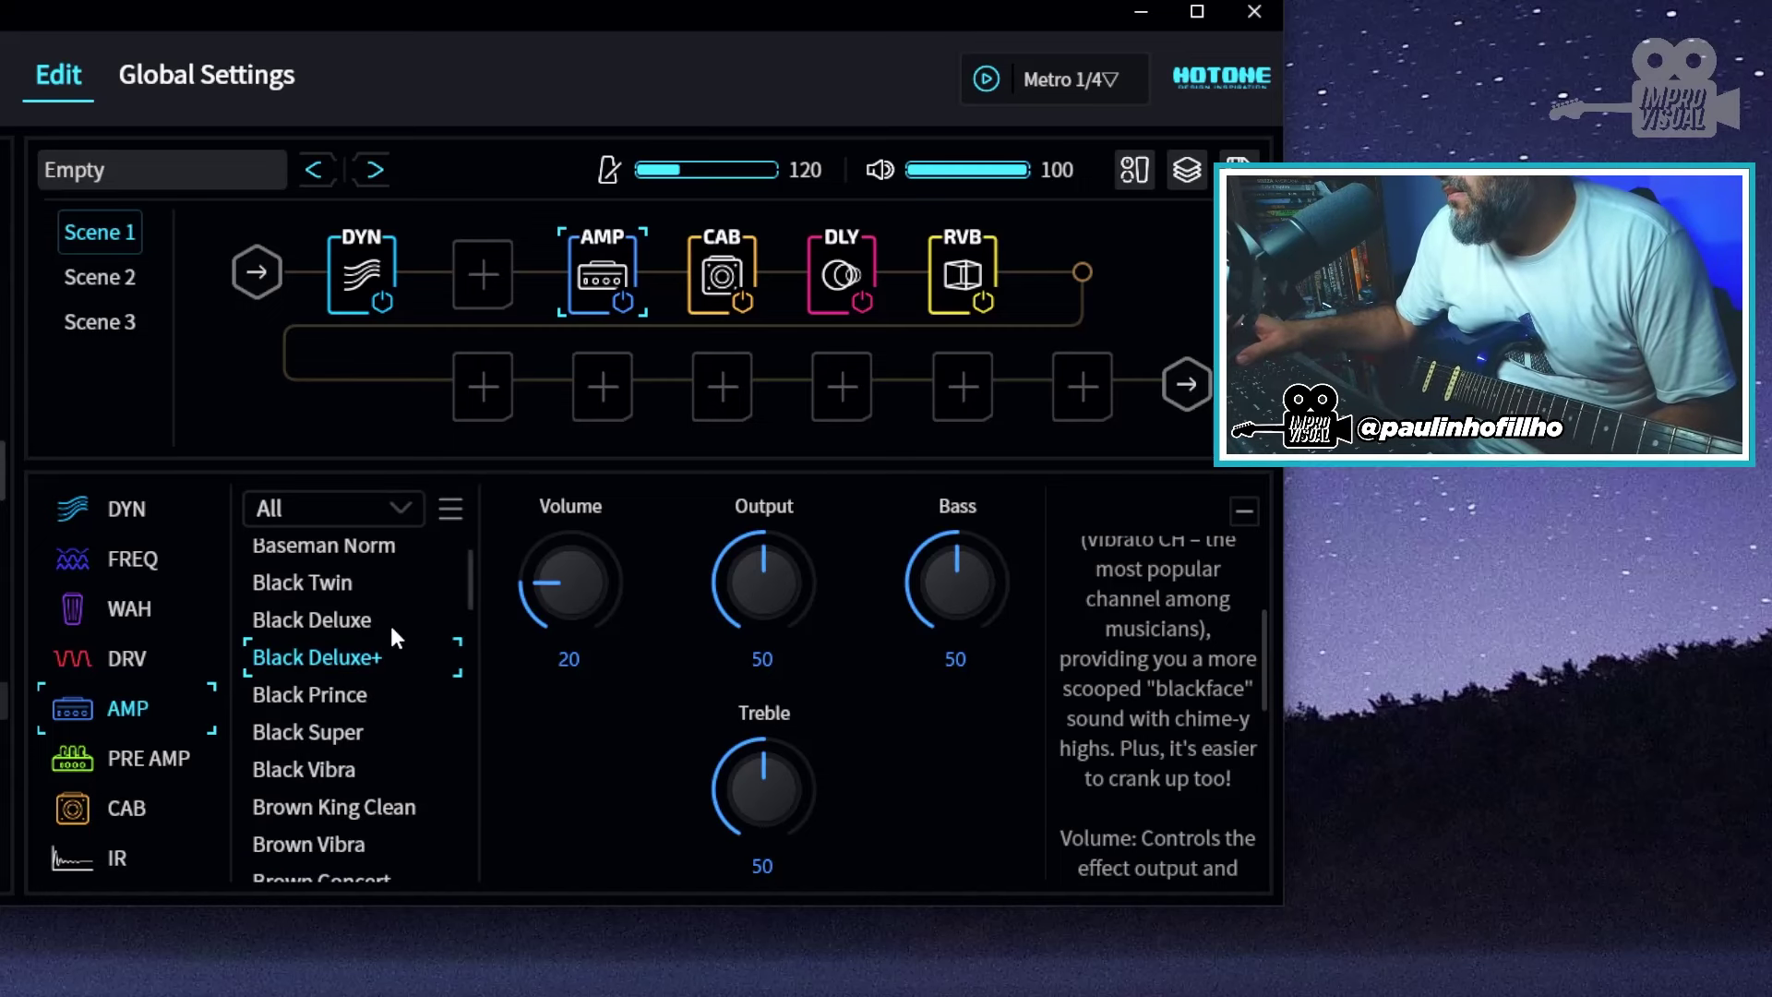
{"action": "left_click", "coordinate": [318, 698]}
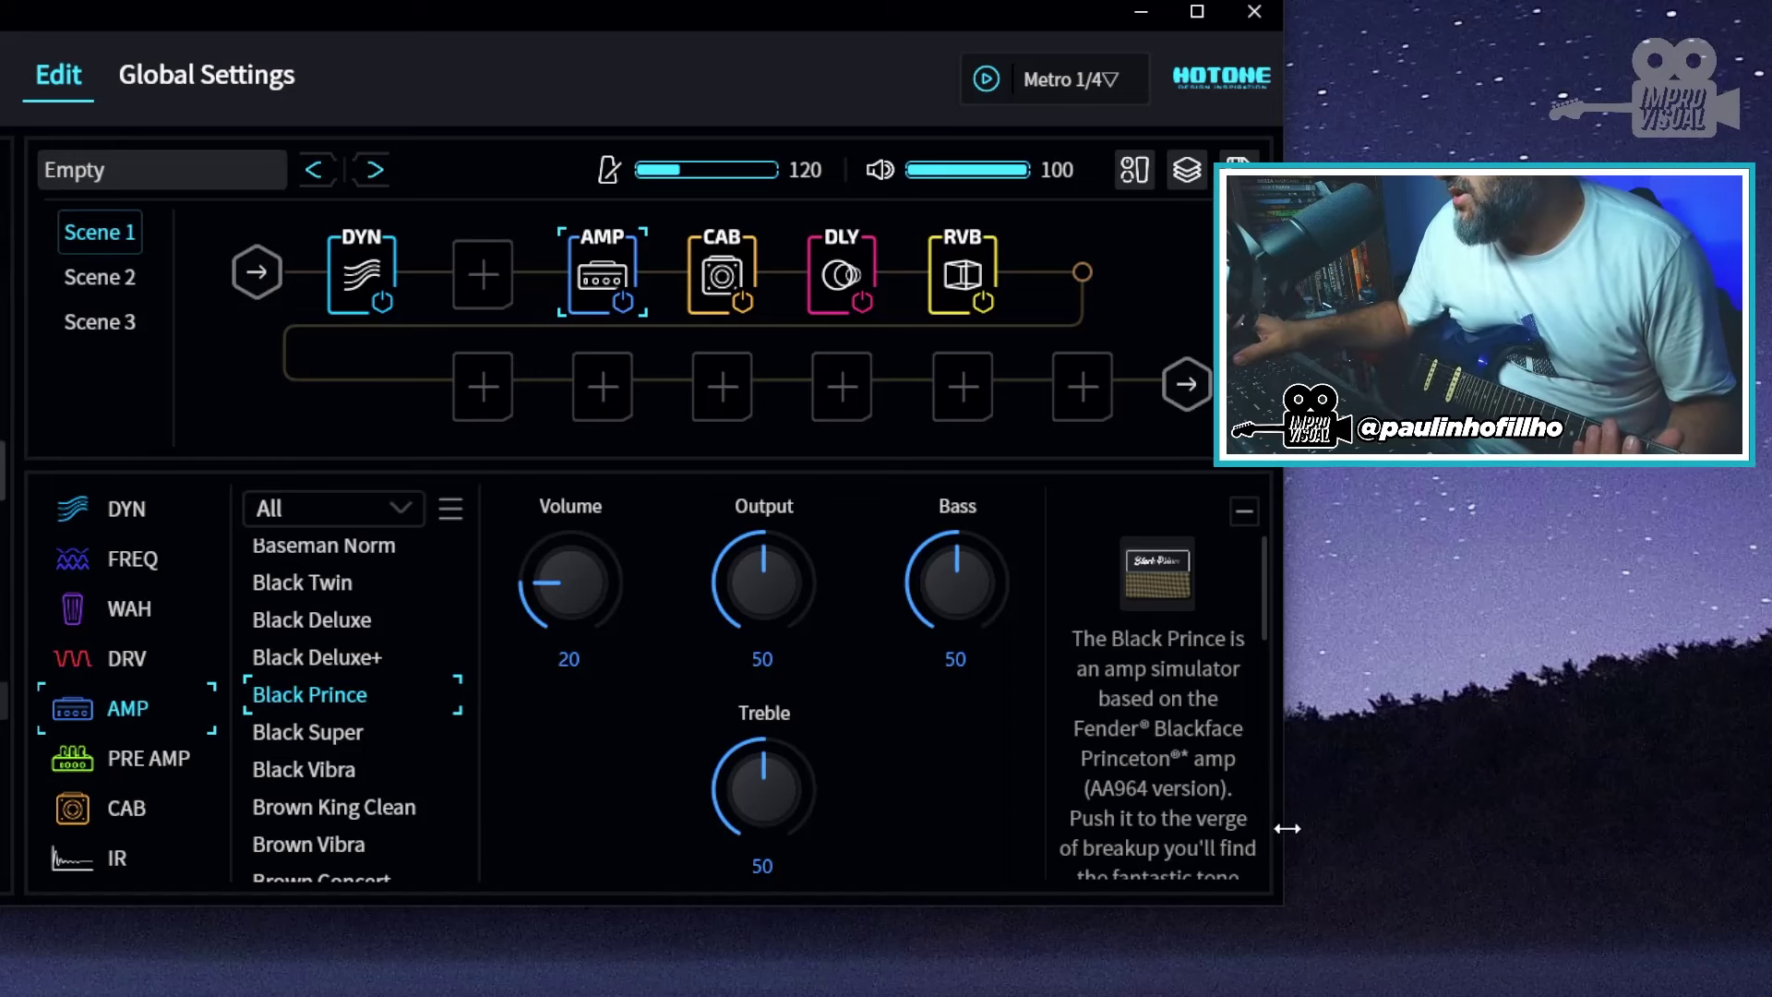
{"action": "left_click", "coordinate": [356, 734]}
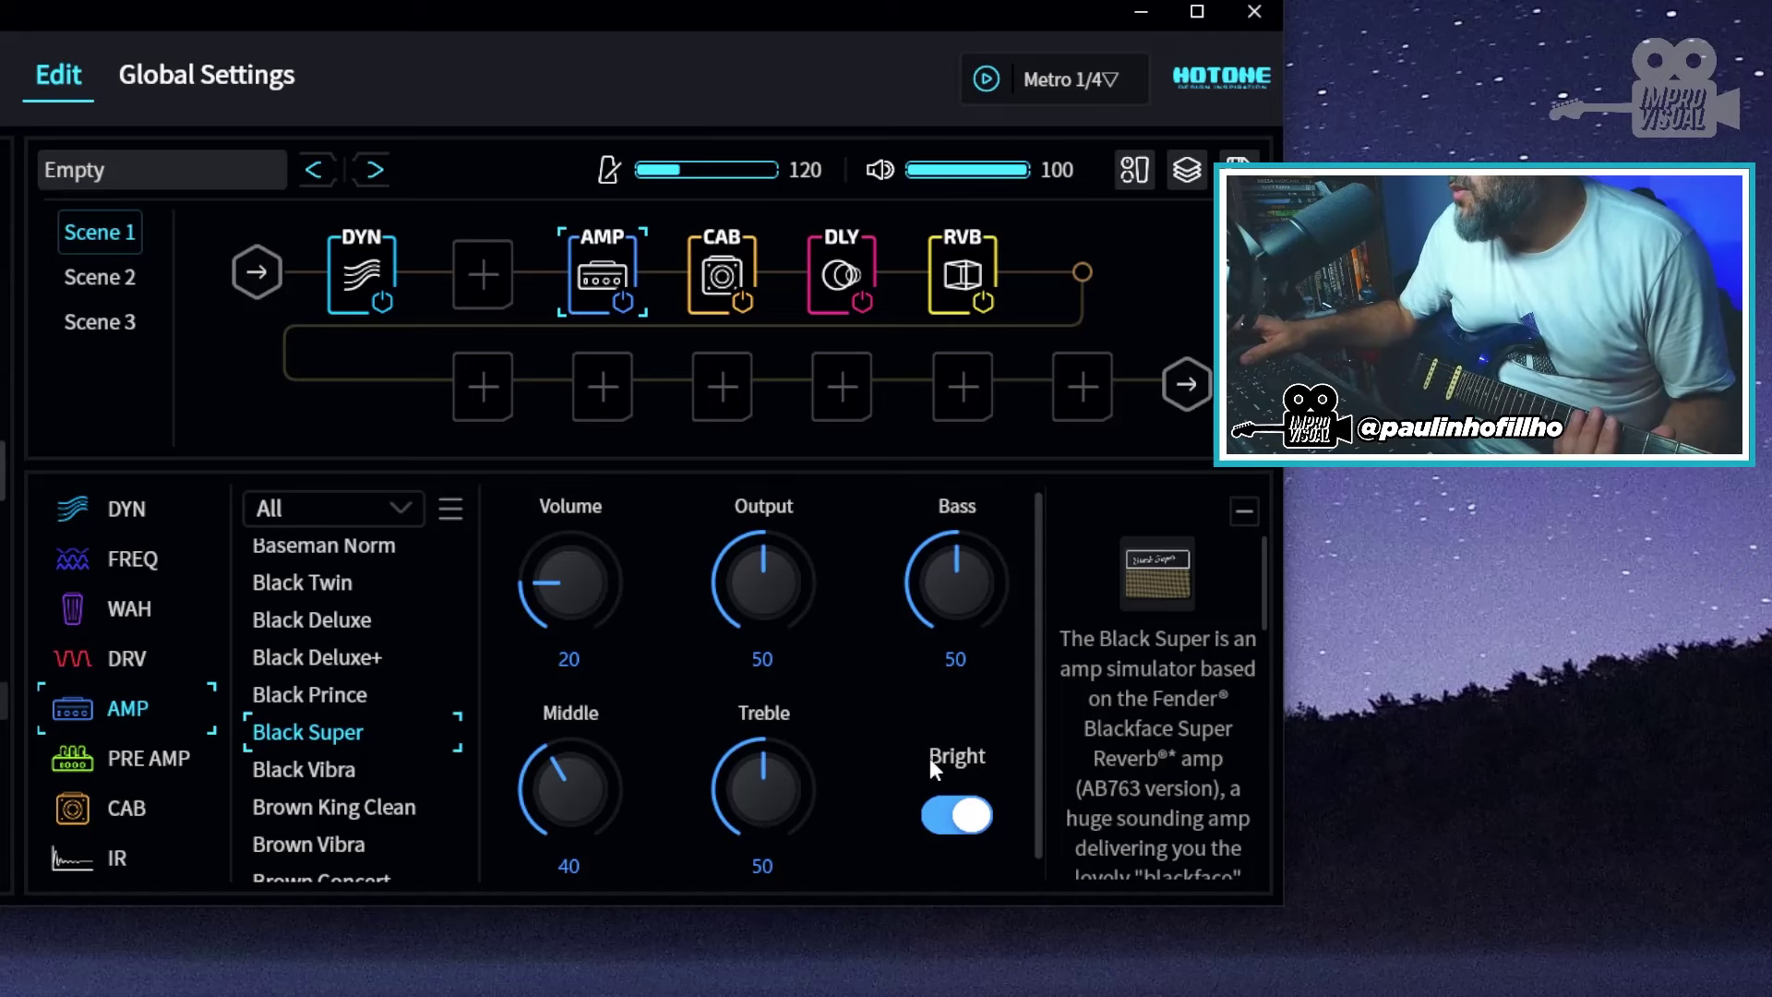
{"action": "left_click", "coordinate": [295, 773]}
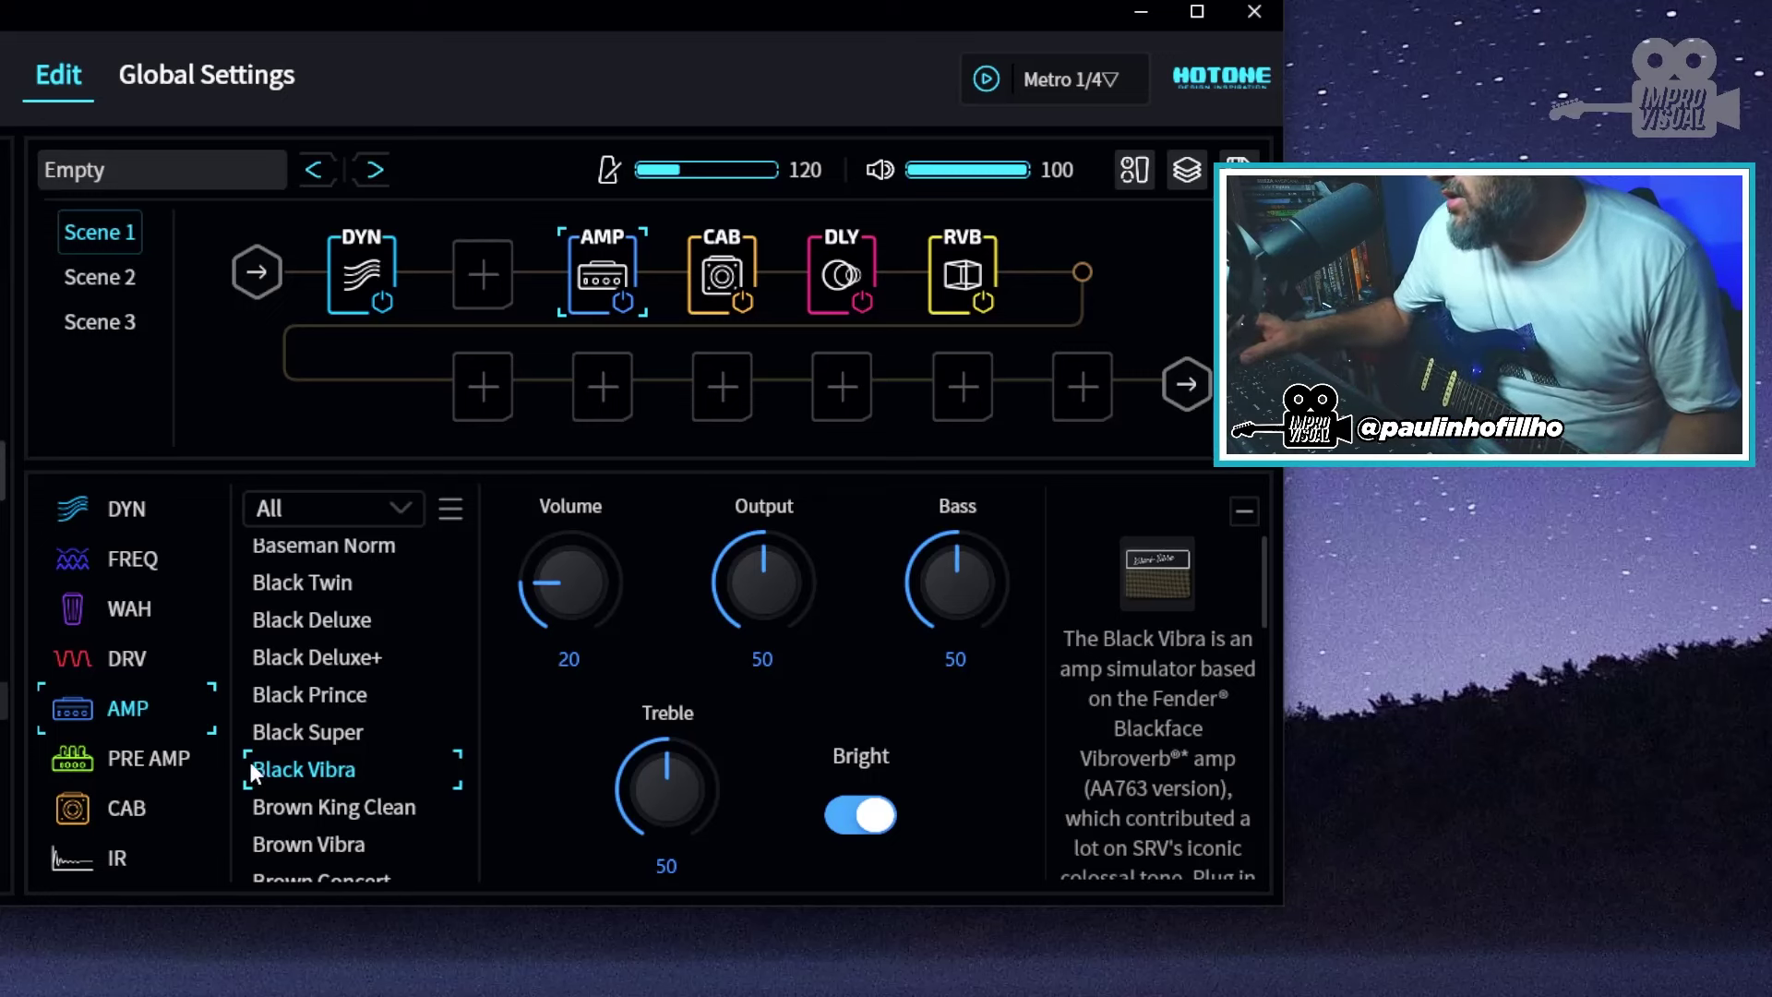
Load the Brown King Clean, Brown Vibra, Brown Concert and Brown Super amp models one after another
{"action": "left_click", "coordinate": [337, 804]}
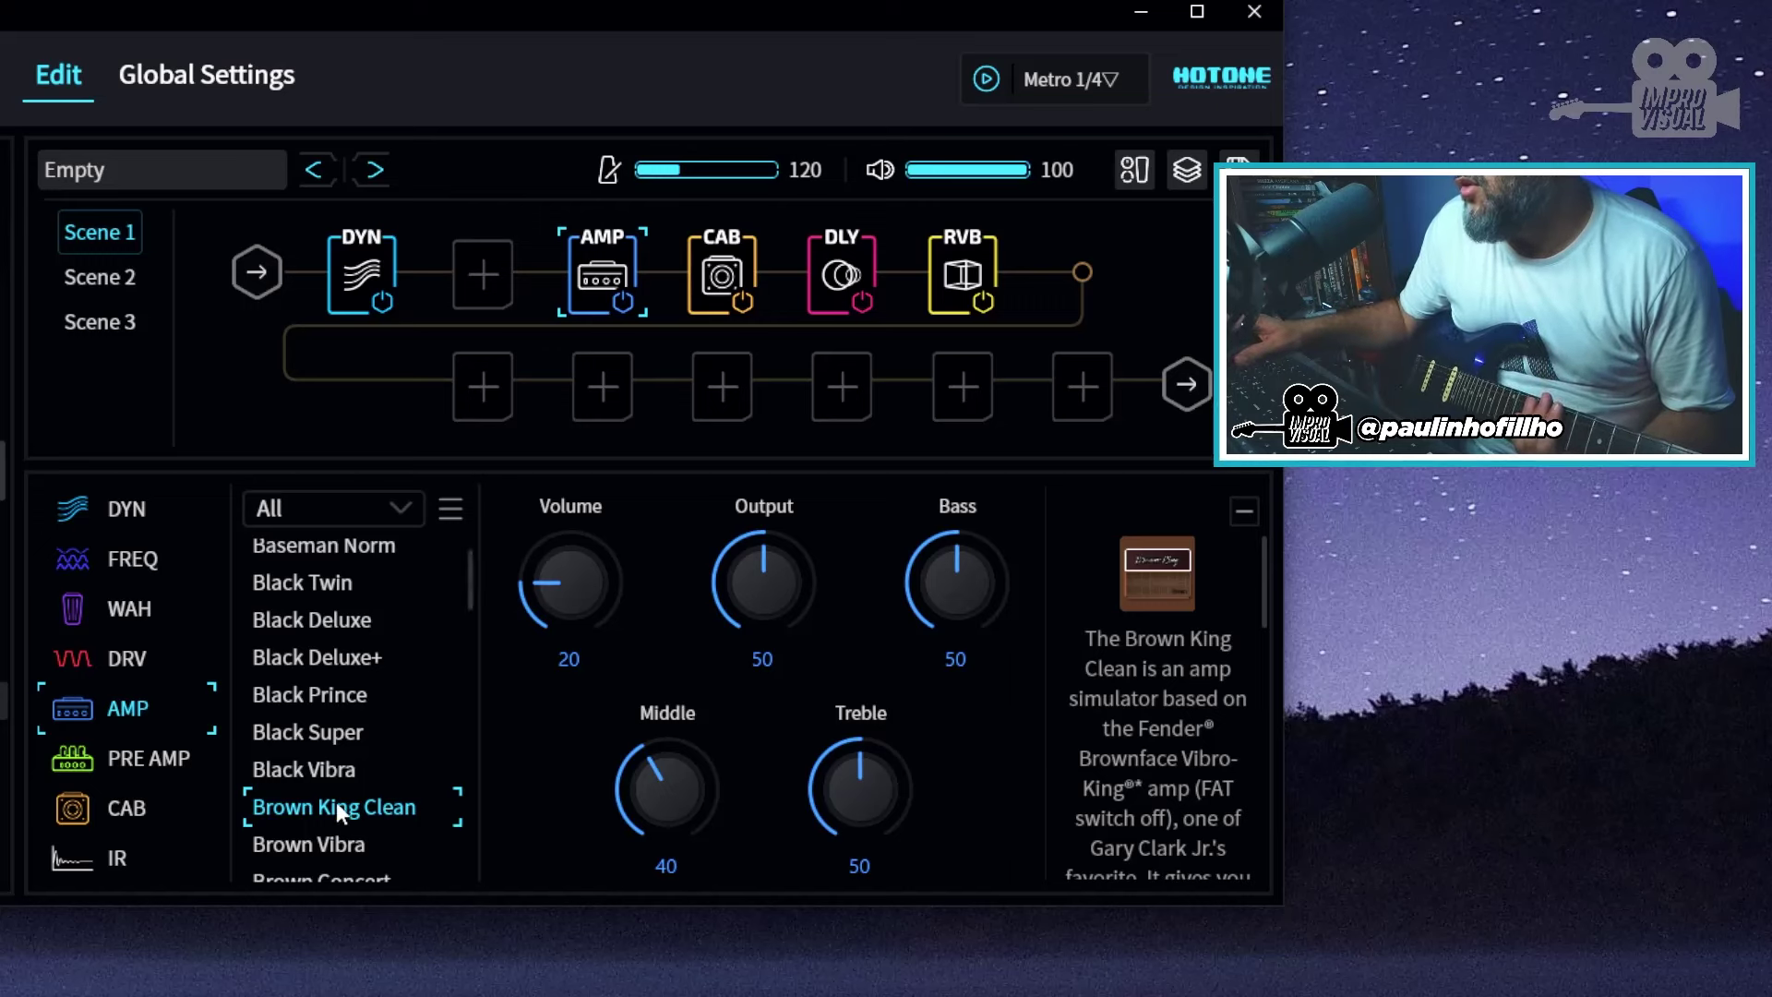
{"action": "left_click", "coordinate": [348, 843]}
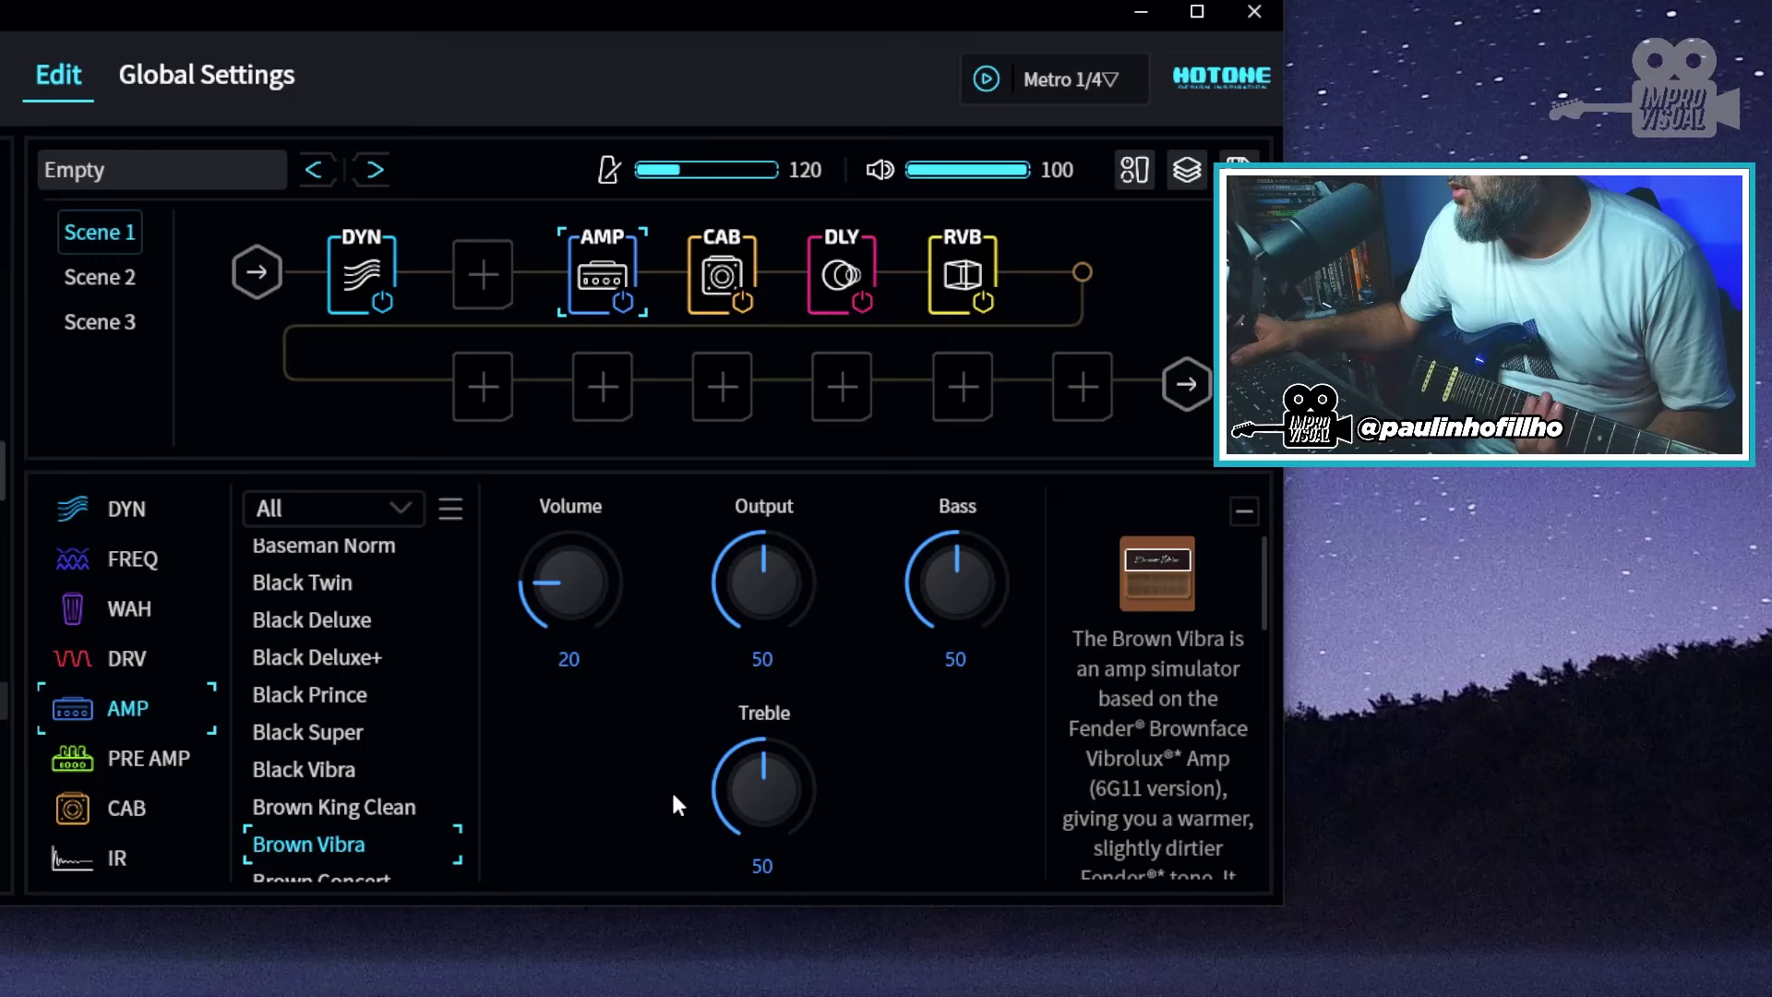
{"action": "scroll", "coordinate": [418, 743], "scroll_direction": "up", "scroll_amount": 1}
{"action": "scroll", "coordinate": [420, 743], "scroll_direction": "down", "scroll_amount": 3}
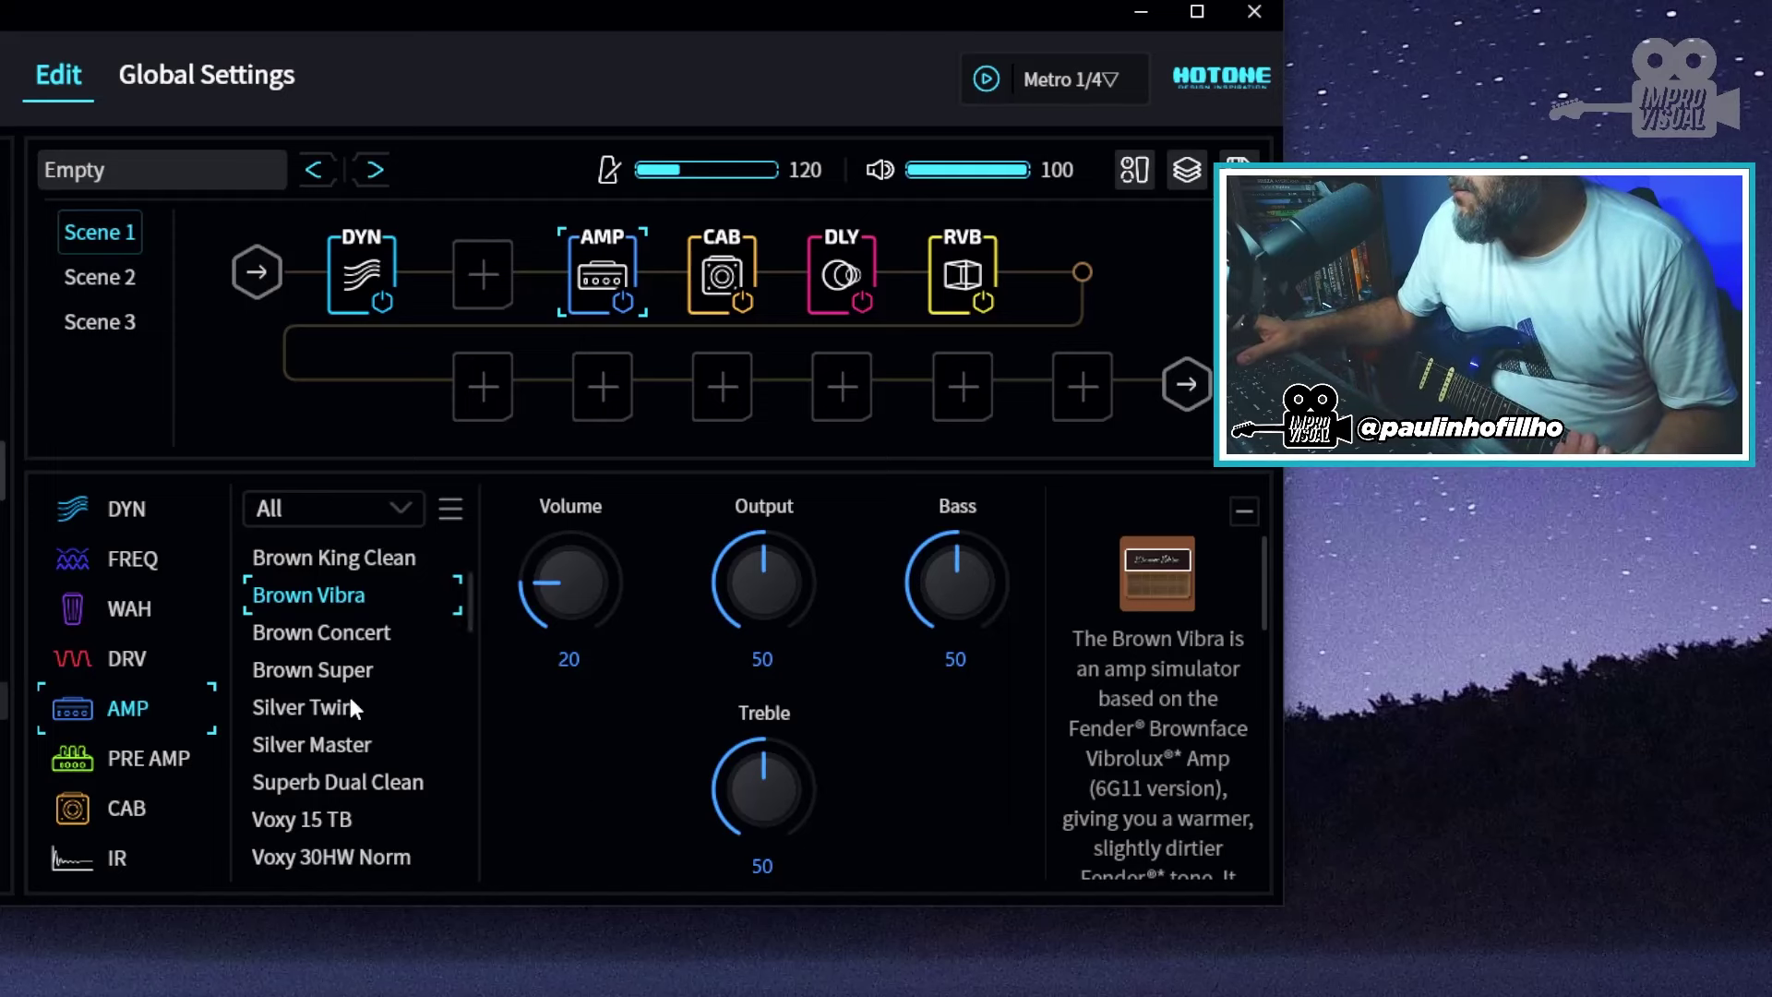
{"action": "left_click", "coordinate": [325, 633]}
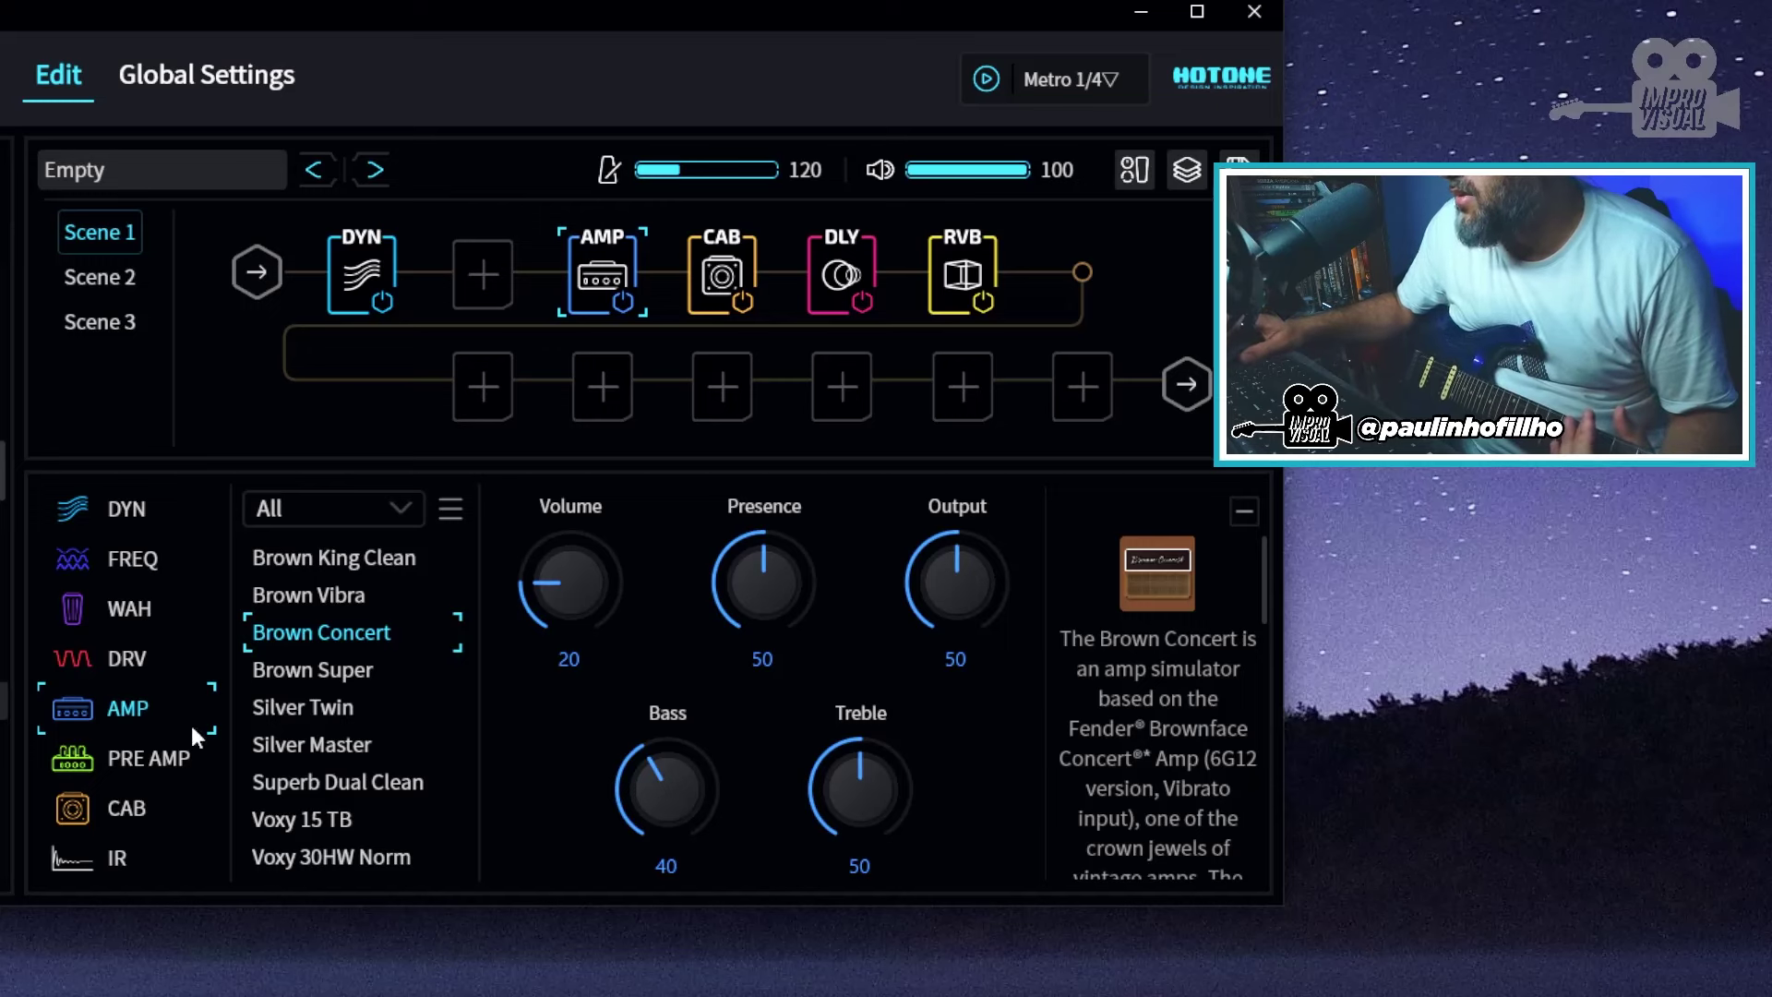
{"action": "left_click", "coordinate": [266, 670]}
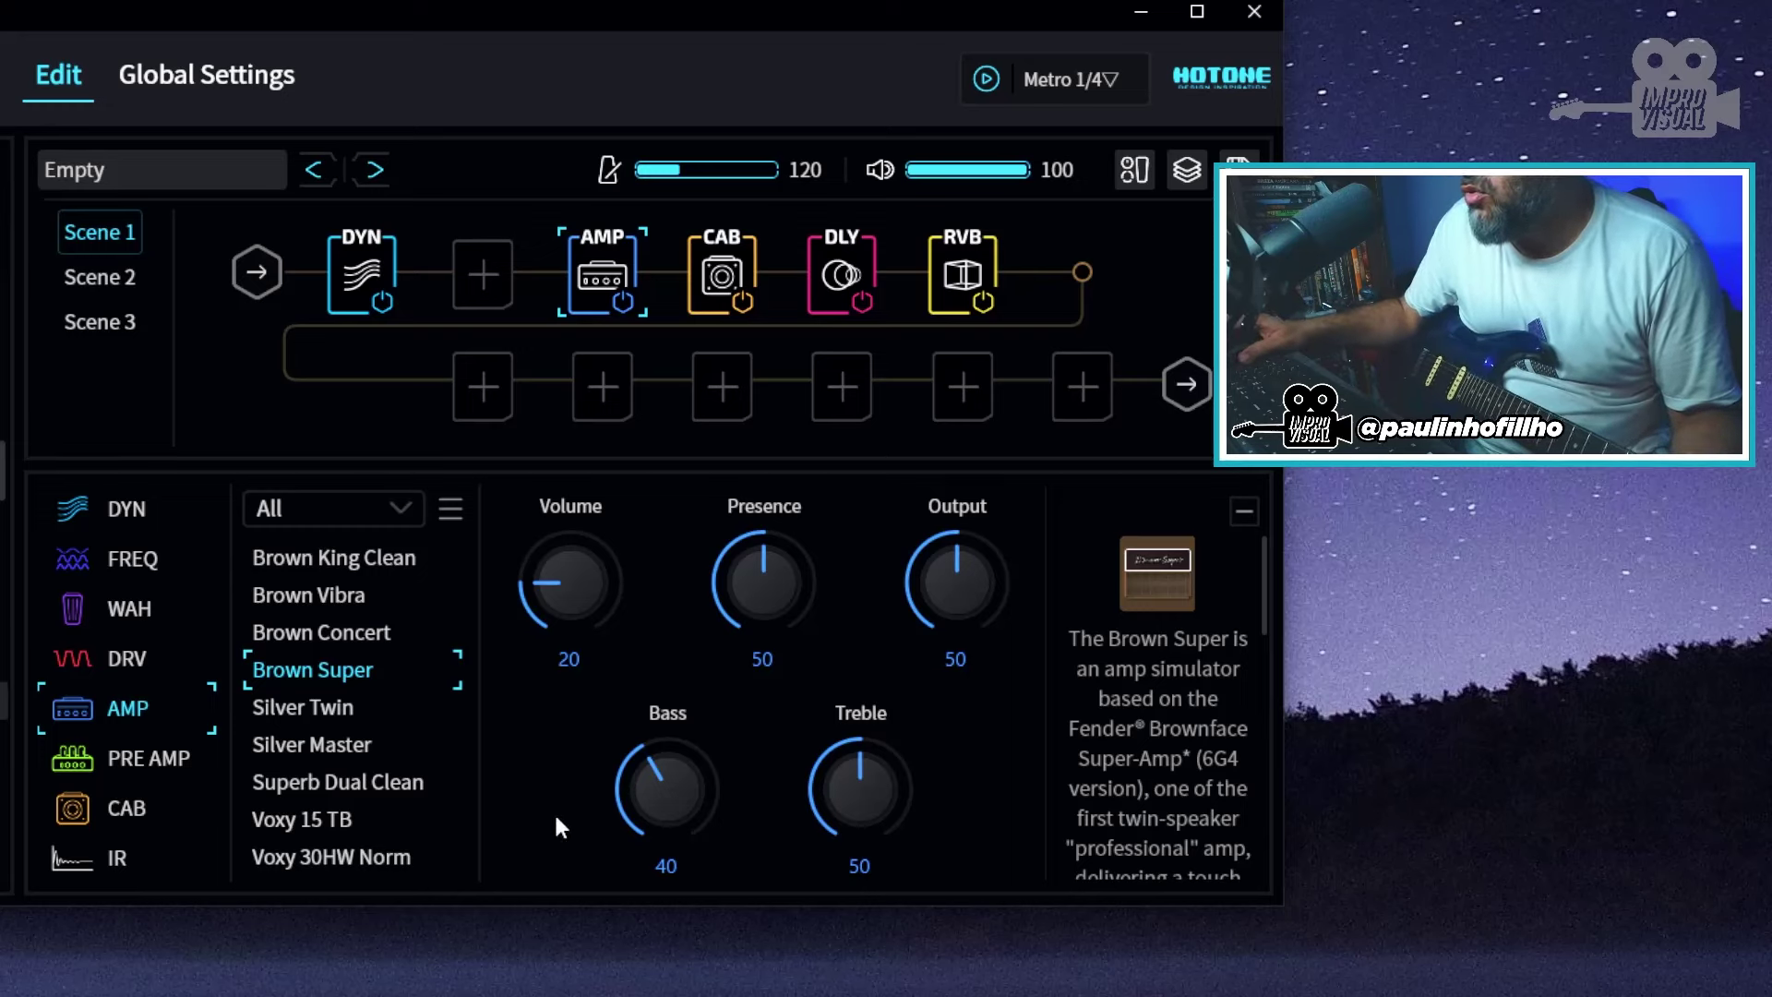
Load the Silver Twin amp model, read its description, and switch the amp to Silver Master
{"action": "left_click", "coordinate": [320, 705]}
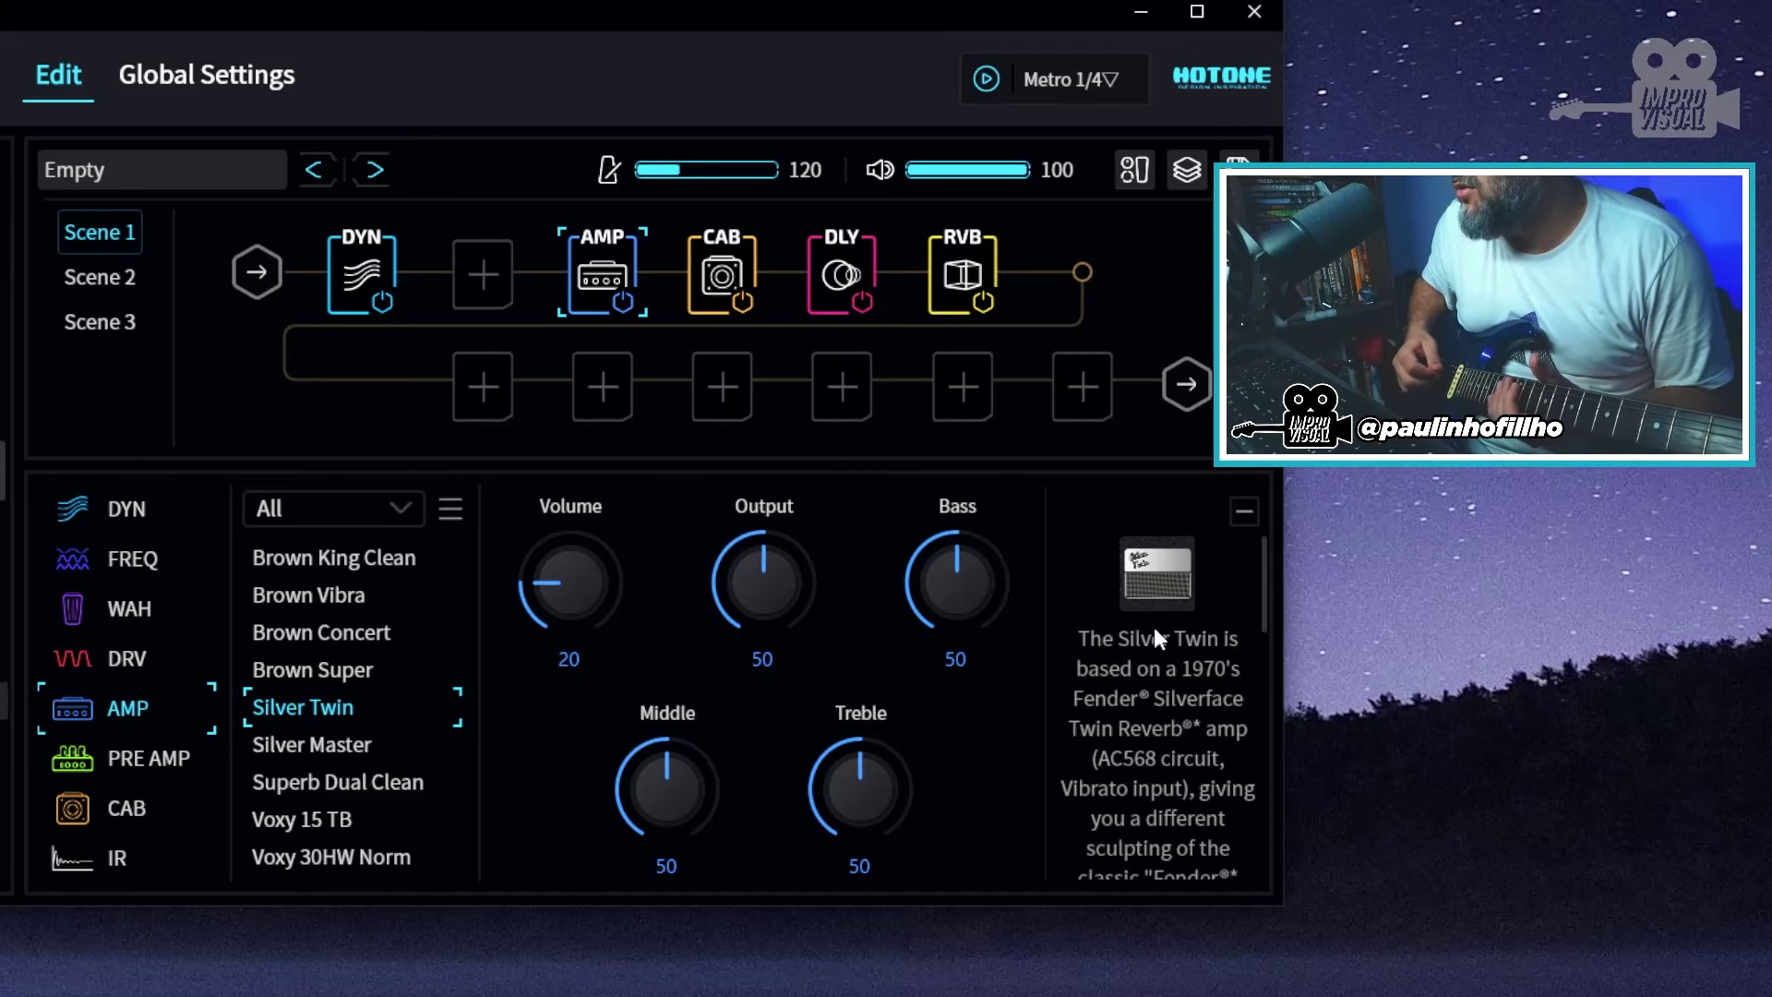
{"action": "scroll", "coordinate": [1155, 631], "scroll_direction": "down", "scroll_amount": 3}
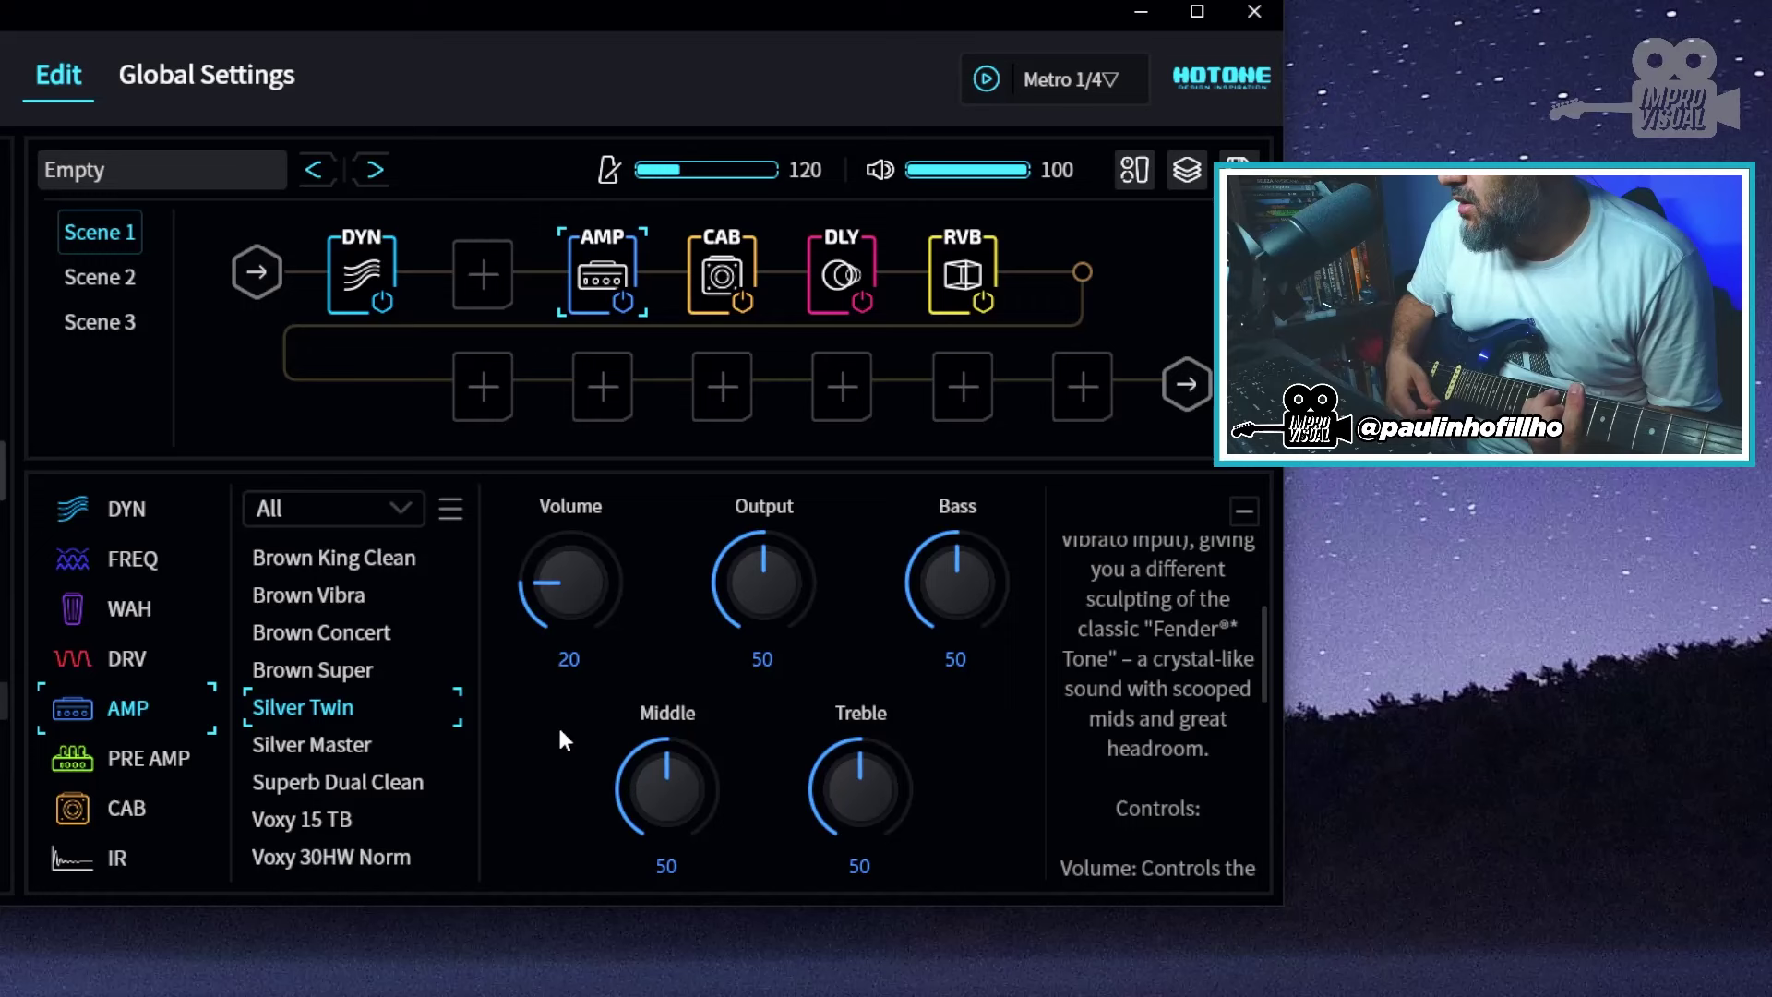
{"action": "left_click", "coordinate": [355, 751]}
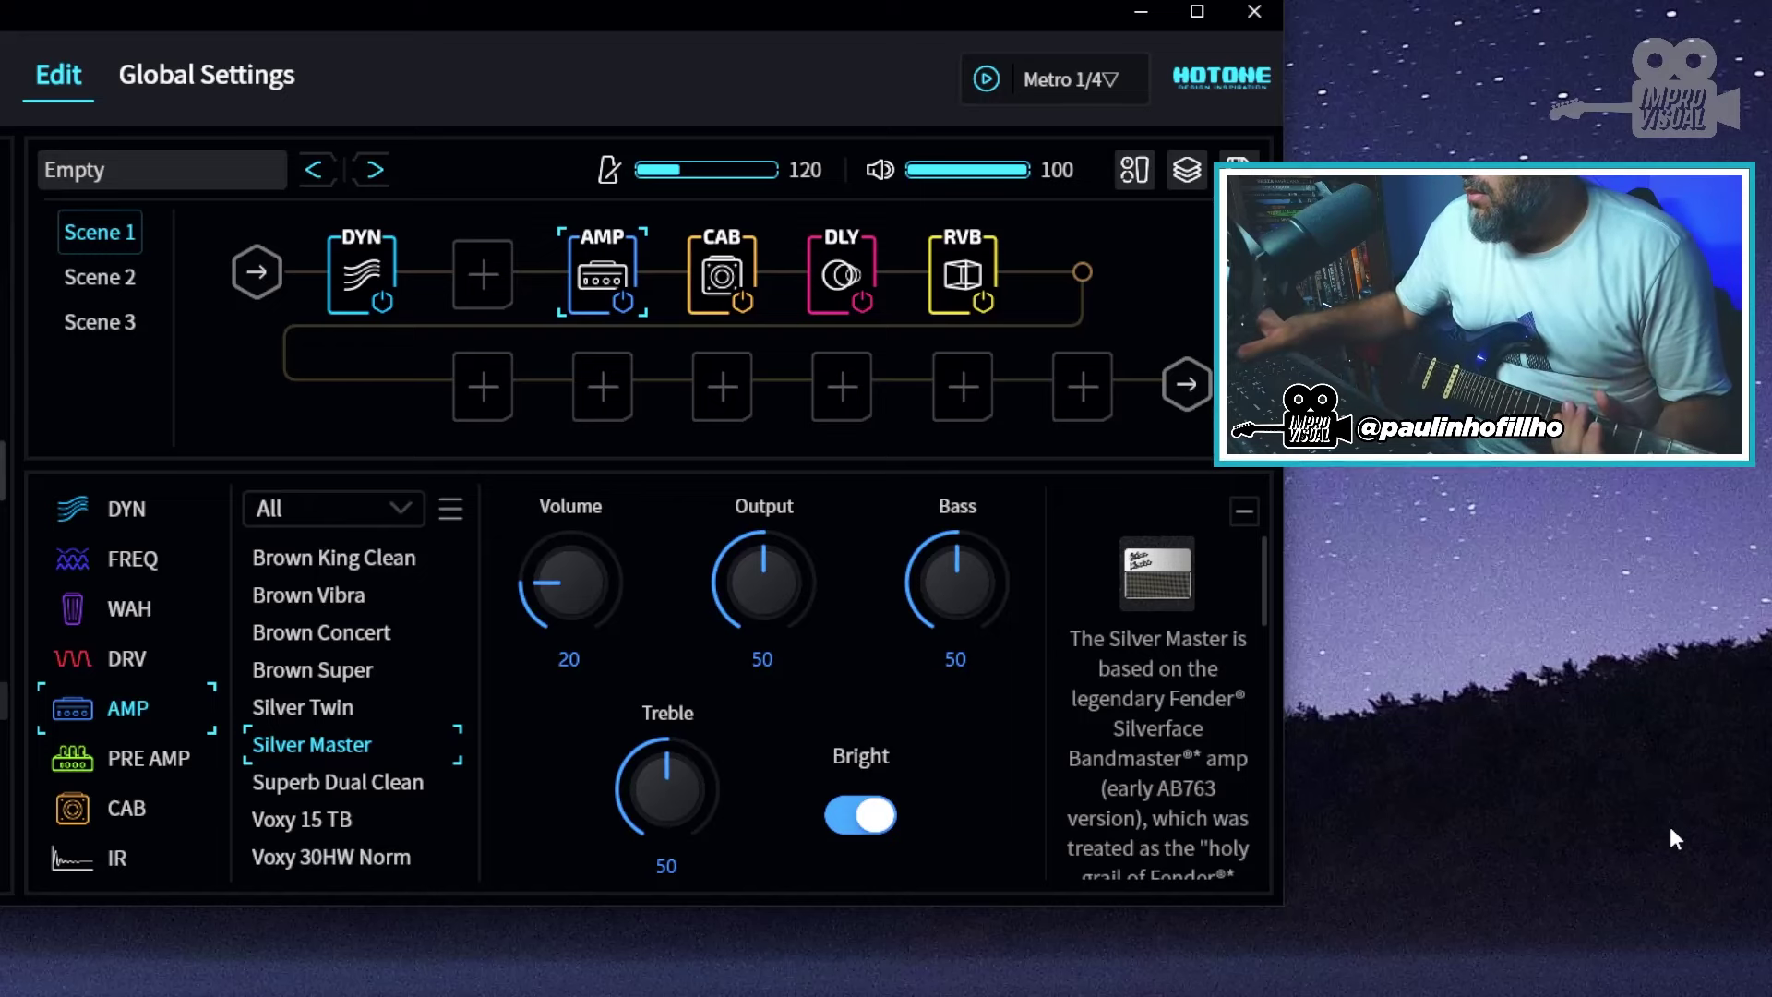
Load the Superb Dual Clean, Voxy 15 TB and Voxy 30HW Norm amp models in turn
{"action": "scroll", "coordinate": [388, 810], "scroll_direction": "down", "scroll_amount": 1}
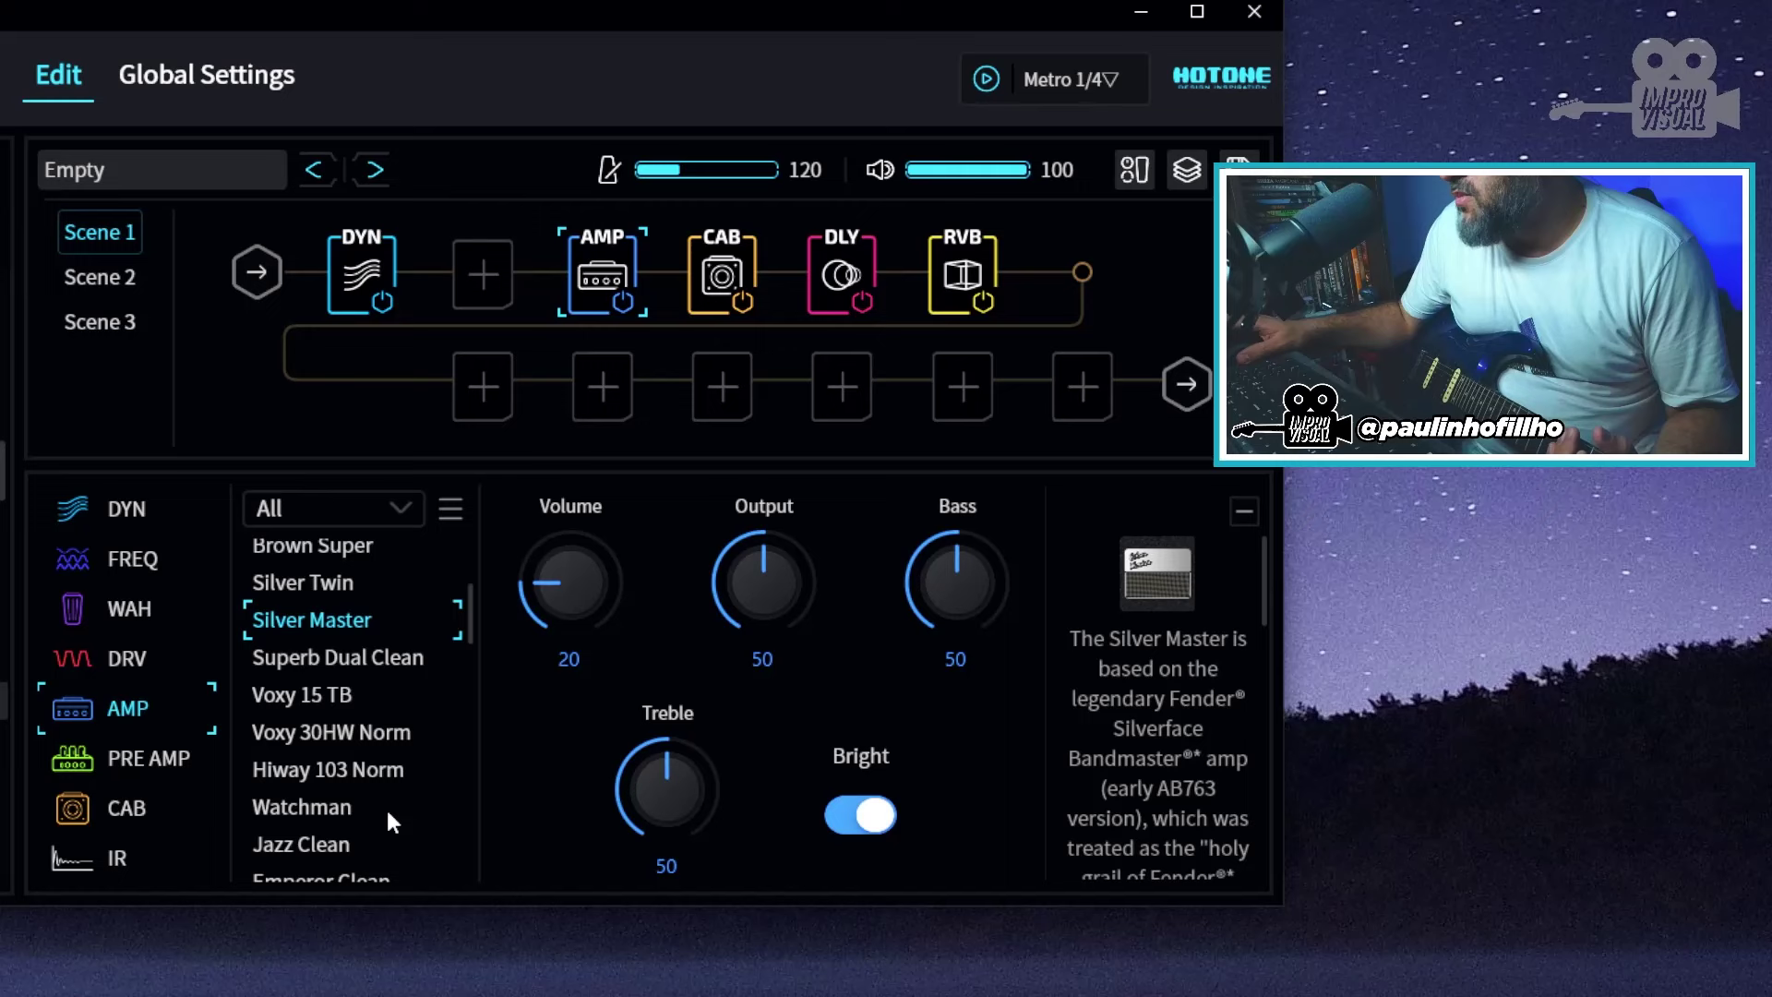
{"action": "left_click", "coordinate": [339, 660]}
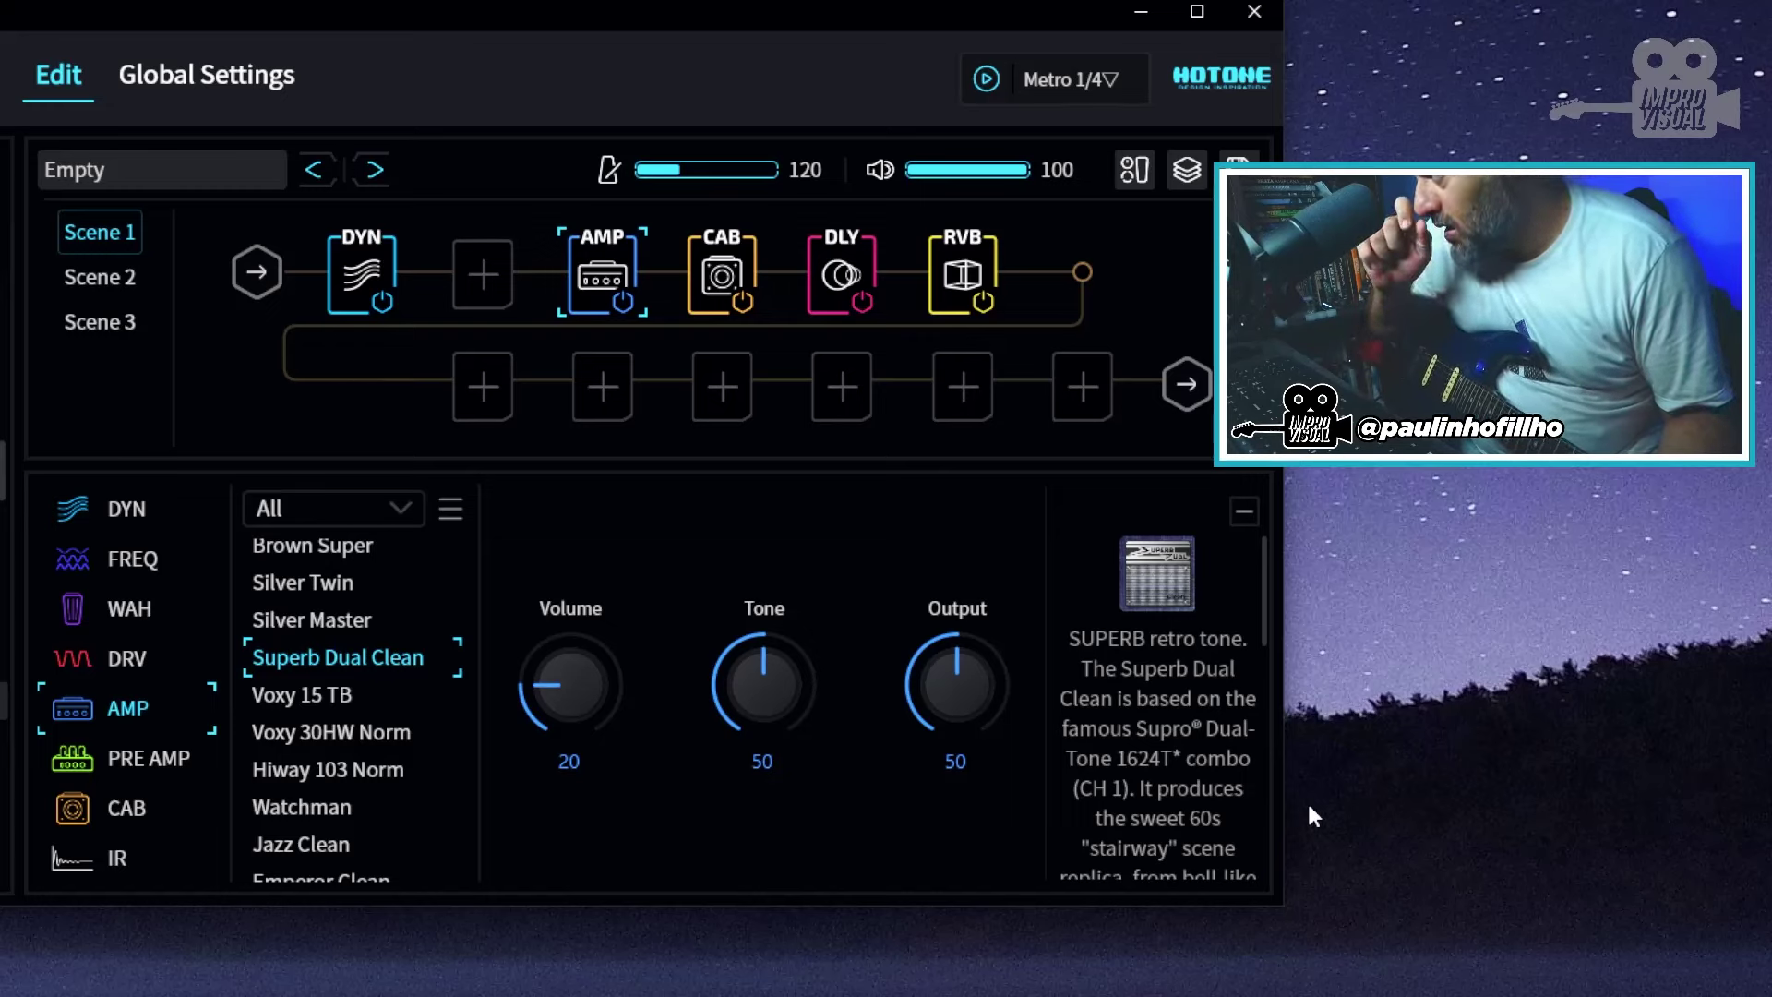
{"action": "left_click", "coordinate": [336, 693]}
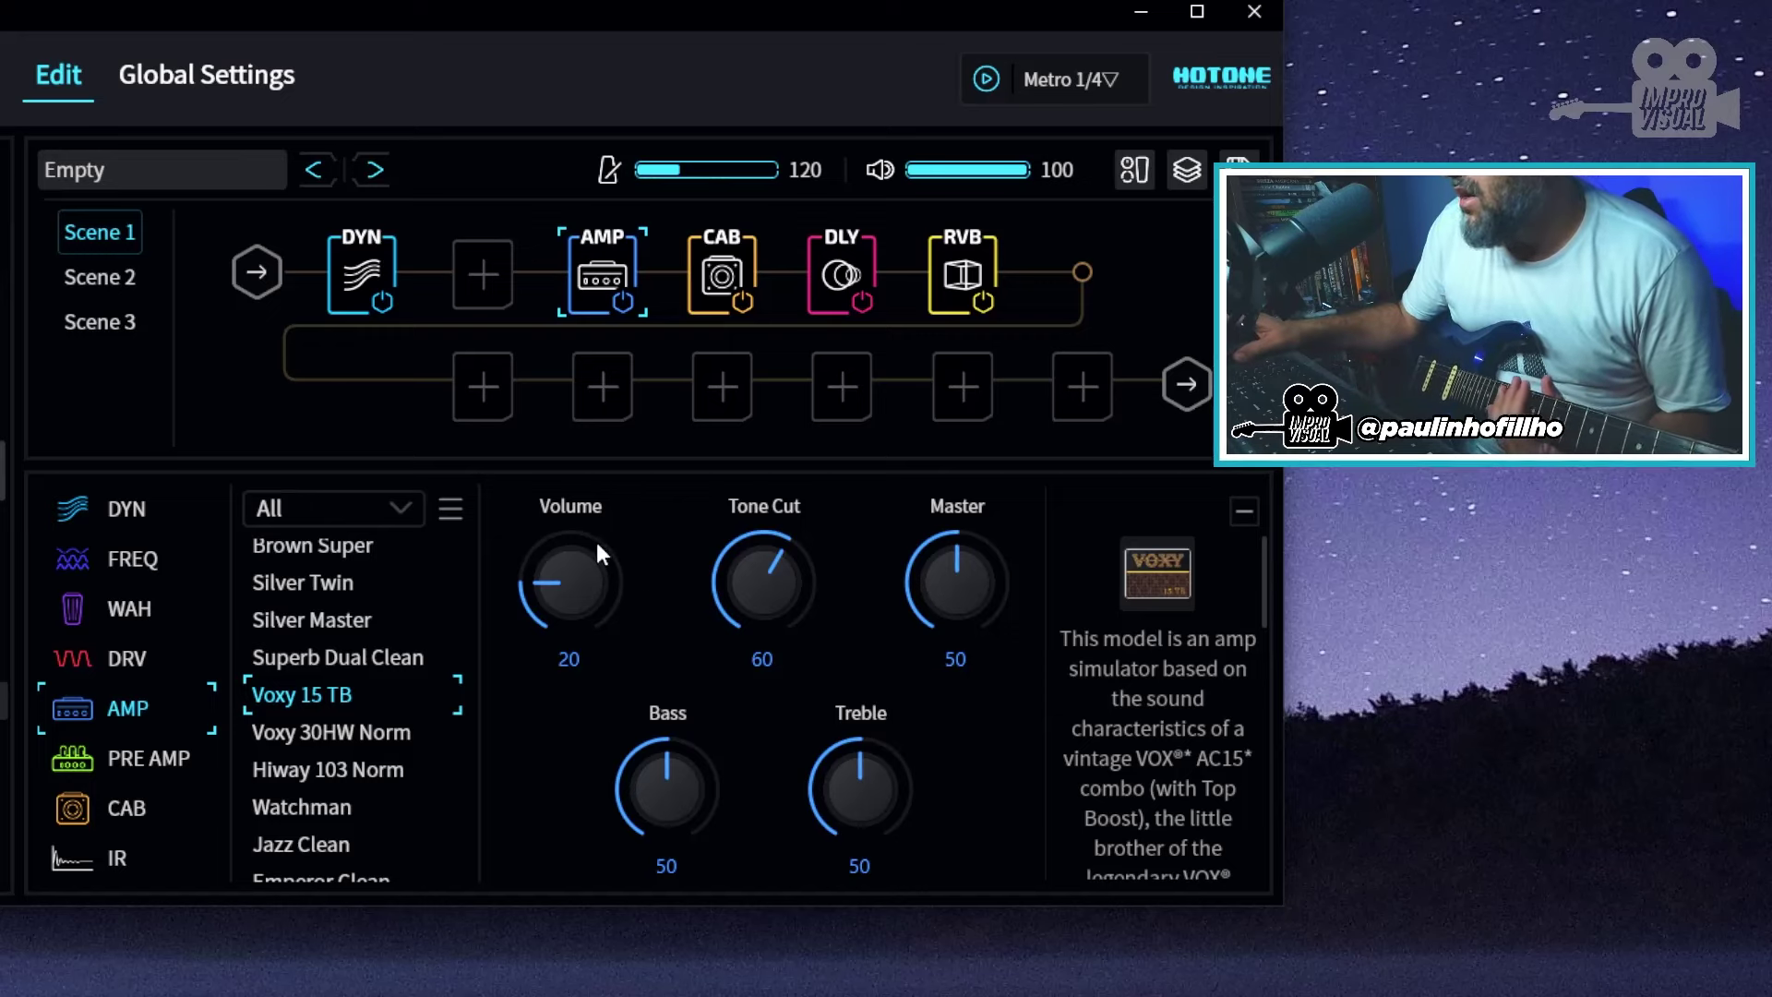
{"action": "left_click", "coordinate": [333, 726]}
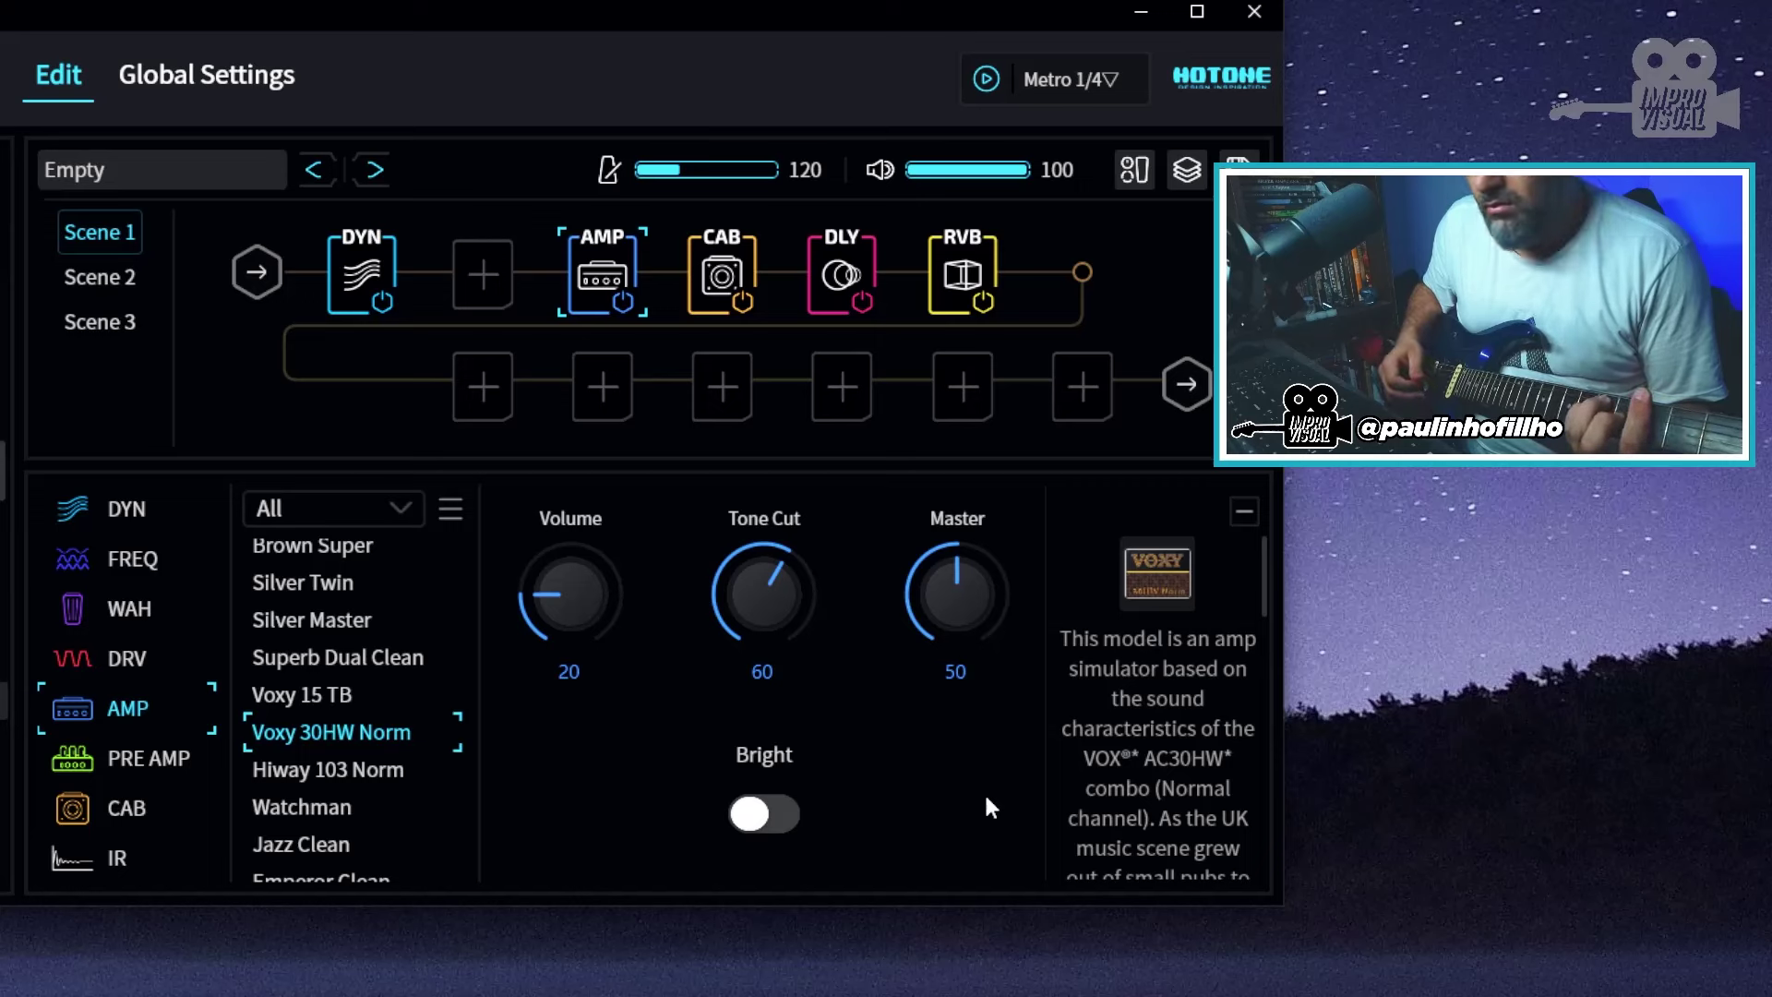
Load the Hiway 103 Norm amp model and look through its controls, continuing with the Watchman and Jazz Clean models
{"action": "left_click", "coordinate": [315, 772]}
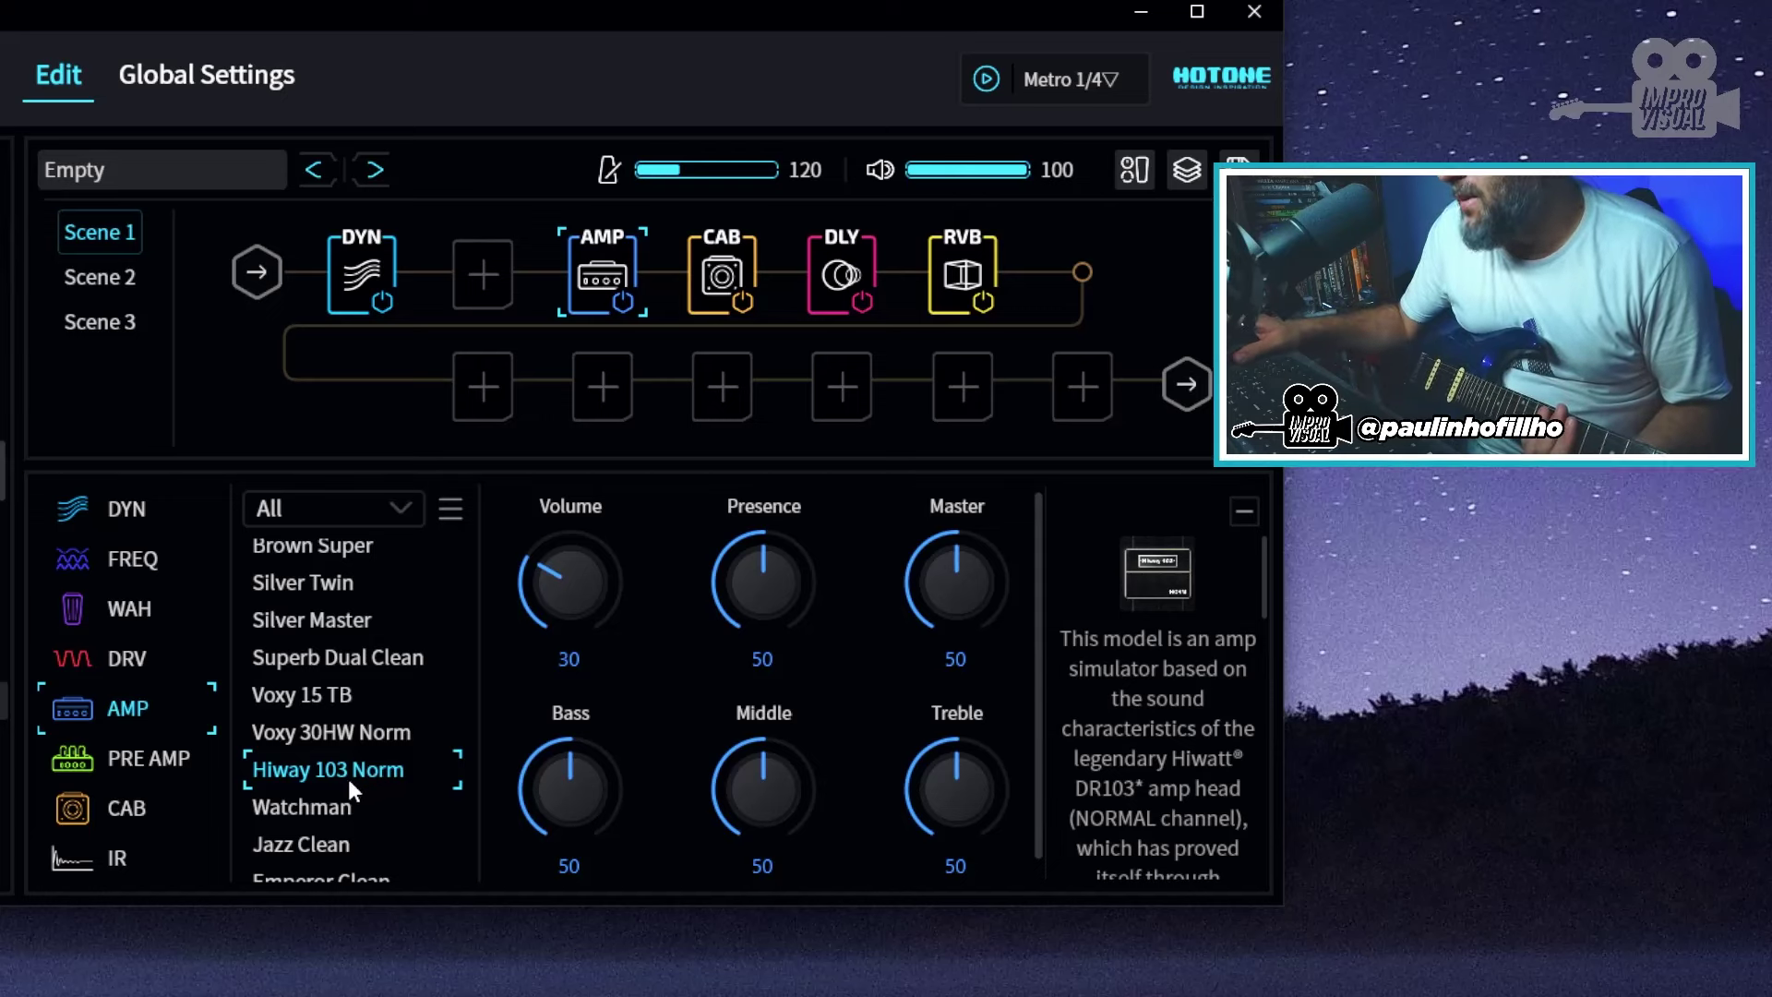
{"action": "scroll", "coordinate": [566, 690], "scroll_direction": "down", "scroll_amount": 1}
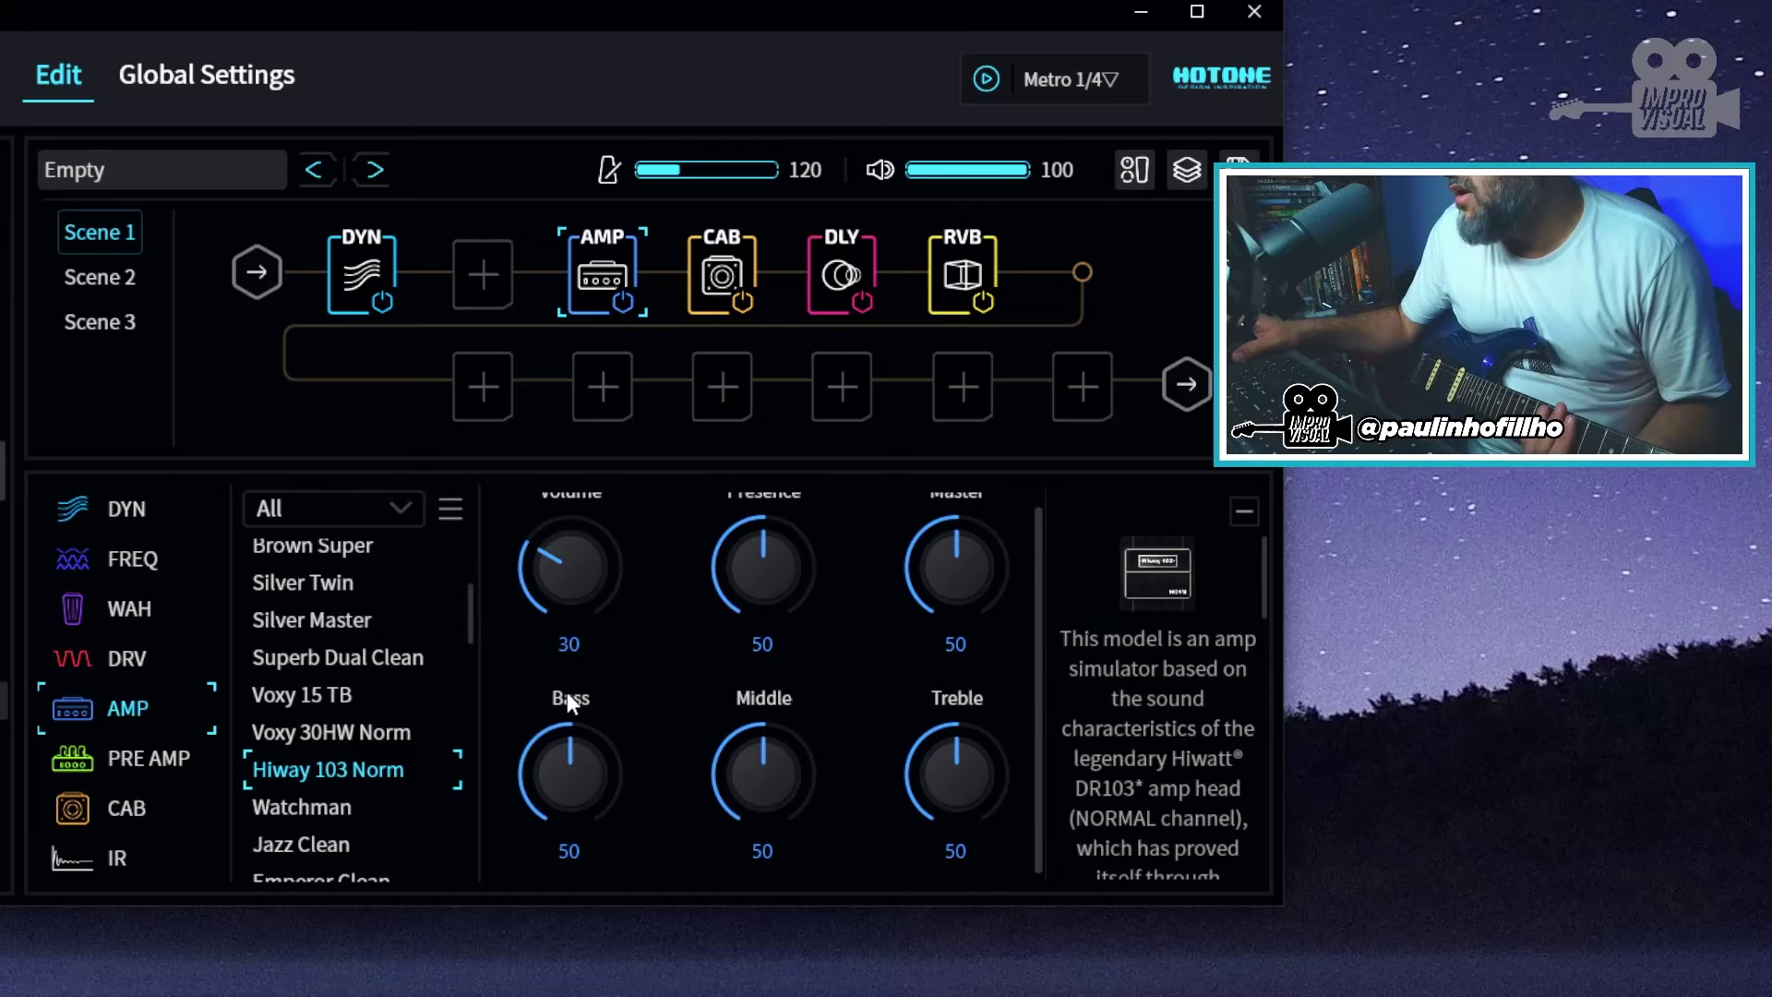
{"action": "scroll", "coordinate": [361, 737], "scroll_direction": "down", "scroll_amount": 3}
{"action": "scroll", "coordinate": [637, 694], "scroll_direction": "up", "scroll_amount": 1}
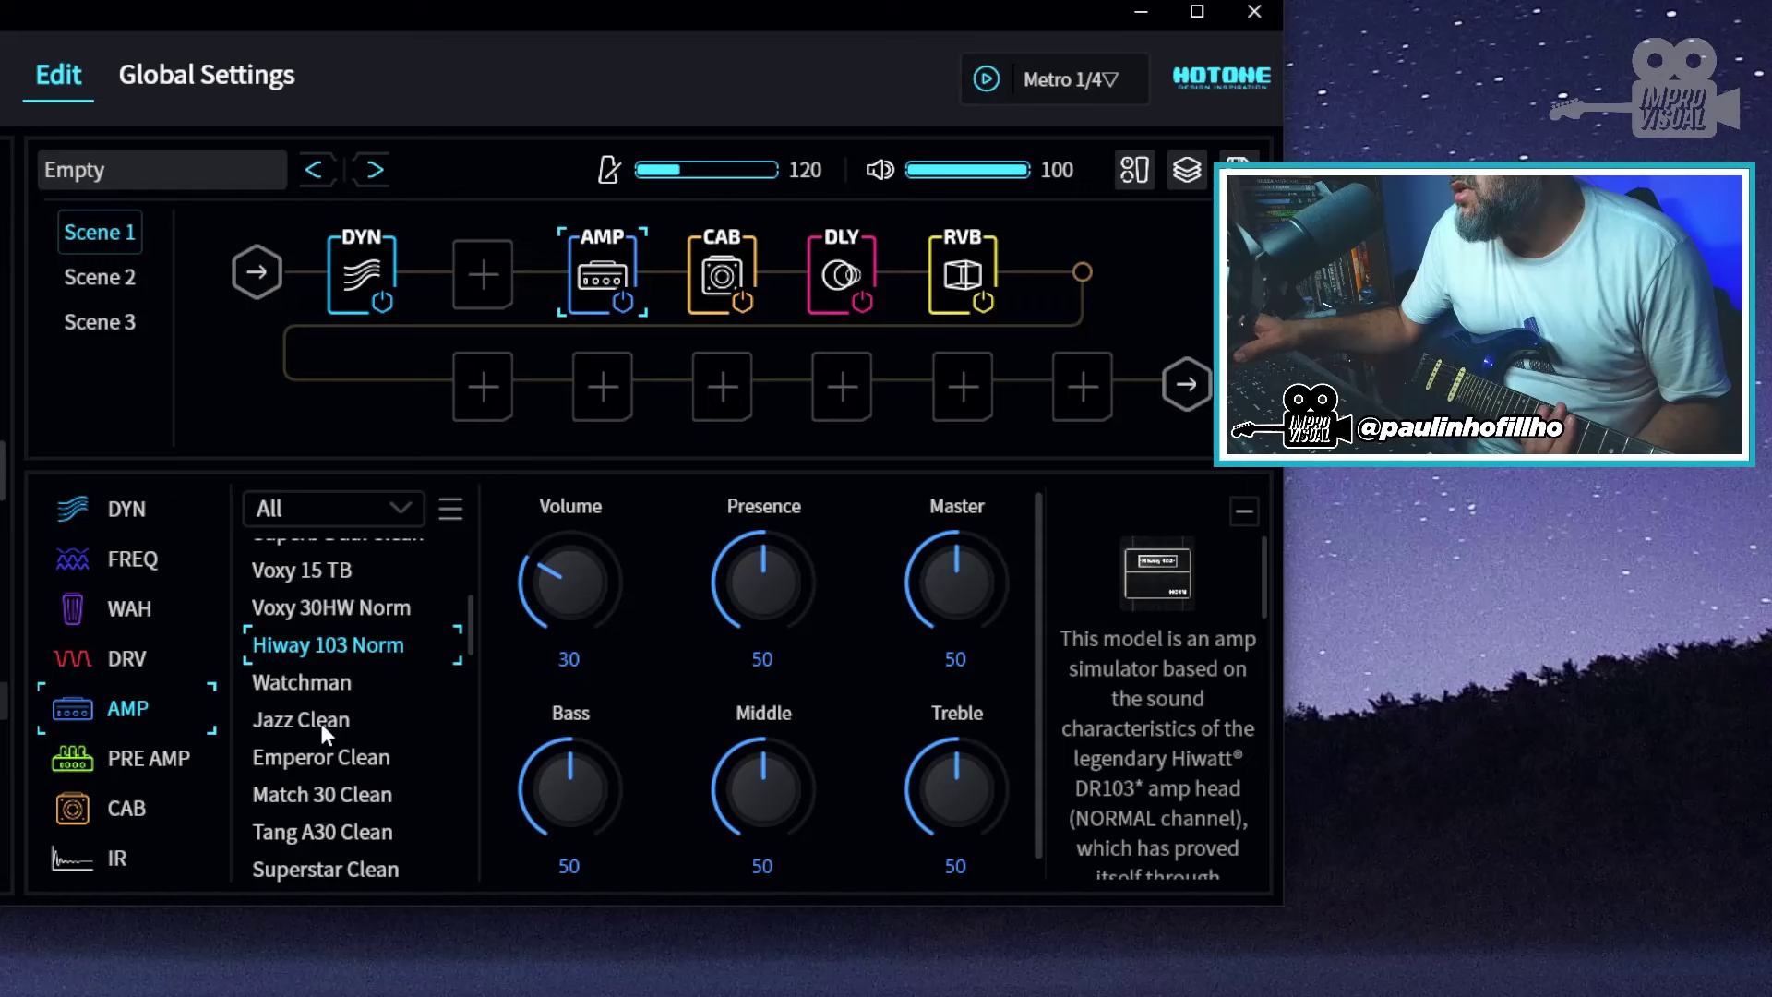
{"action": "left_click", "coordinate": [279, 682]}
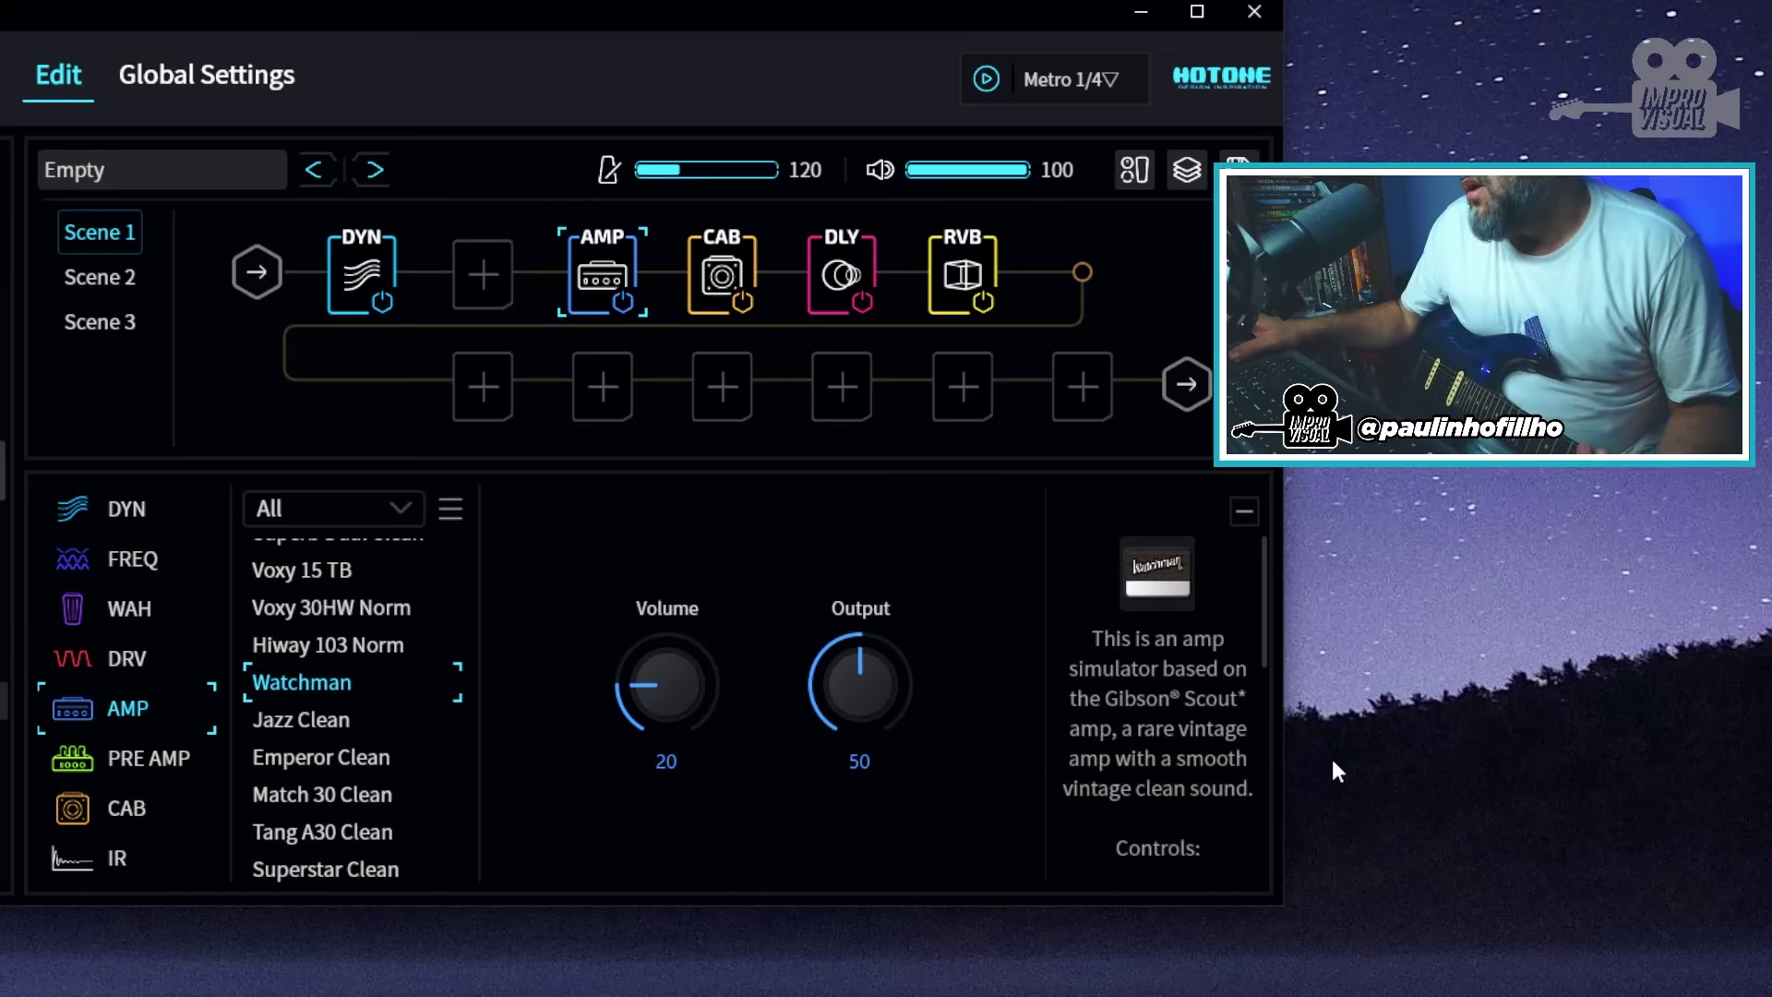
{"action": "left_click", "coordinate": [322, 719]}
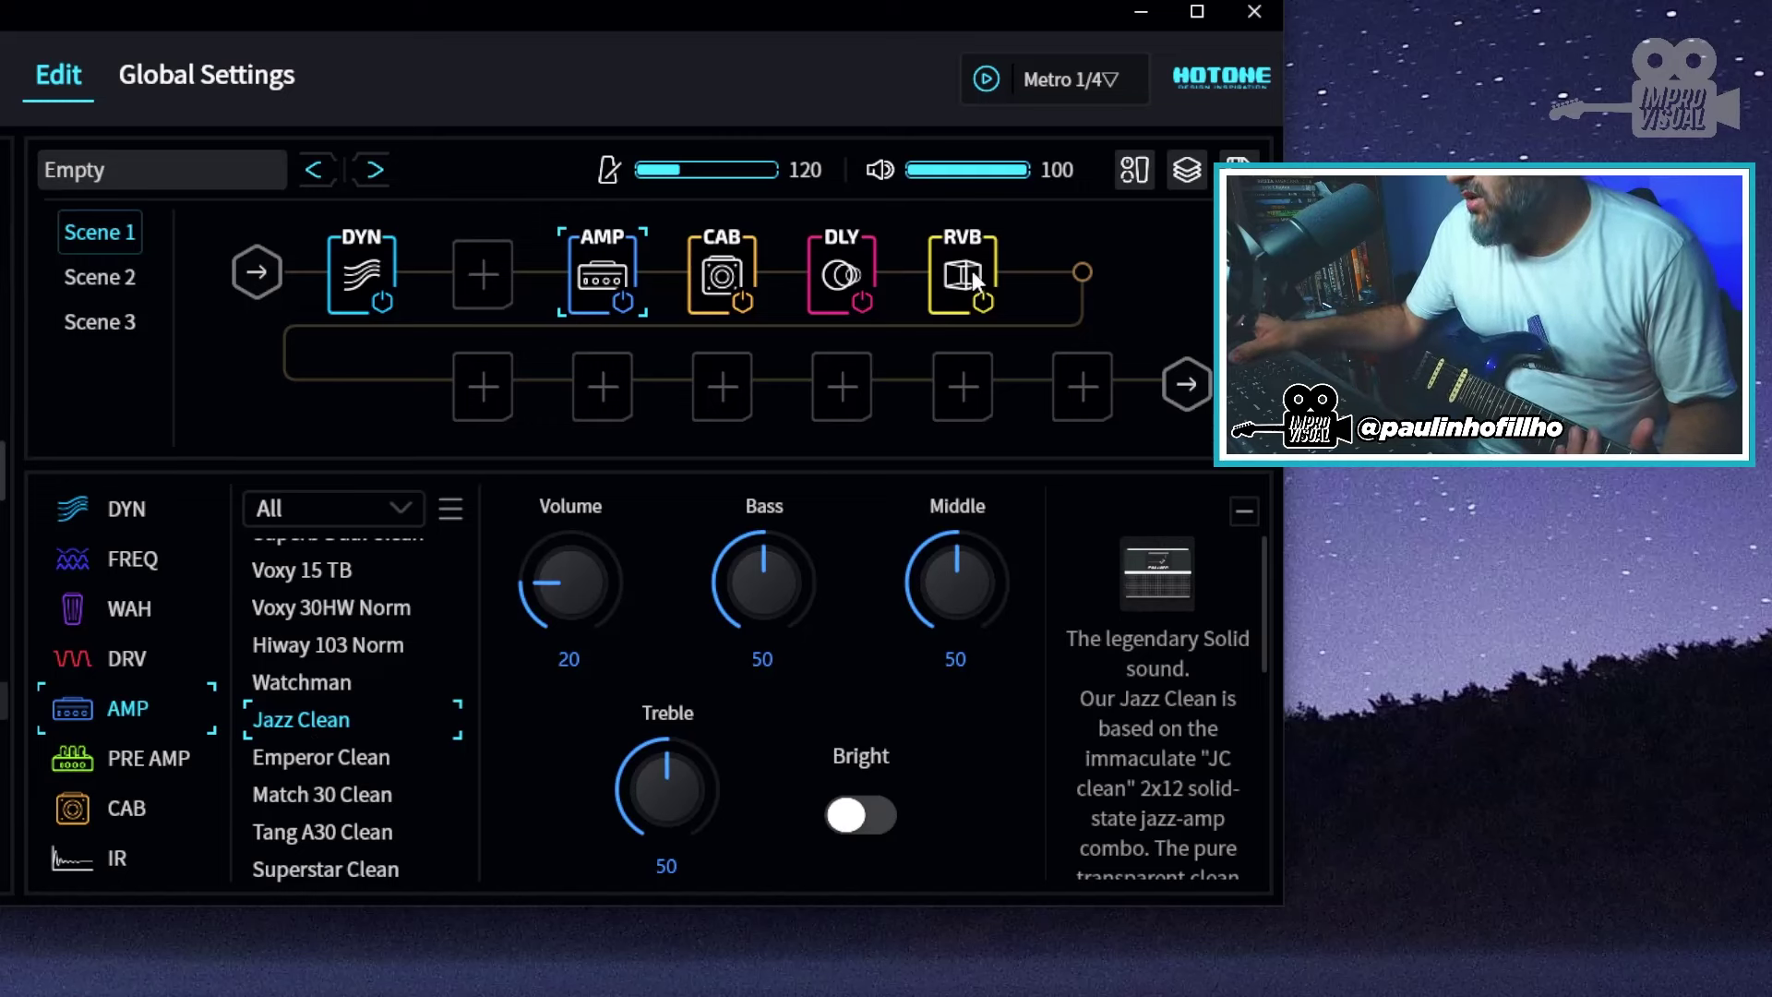
Move the reverb and delay blocks to the lower row and add a modulation block directly after the cabinet
{"action": "left_click_drag", "start_coordinate": [959, 277], "coordinate": [973, 357]}
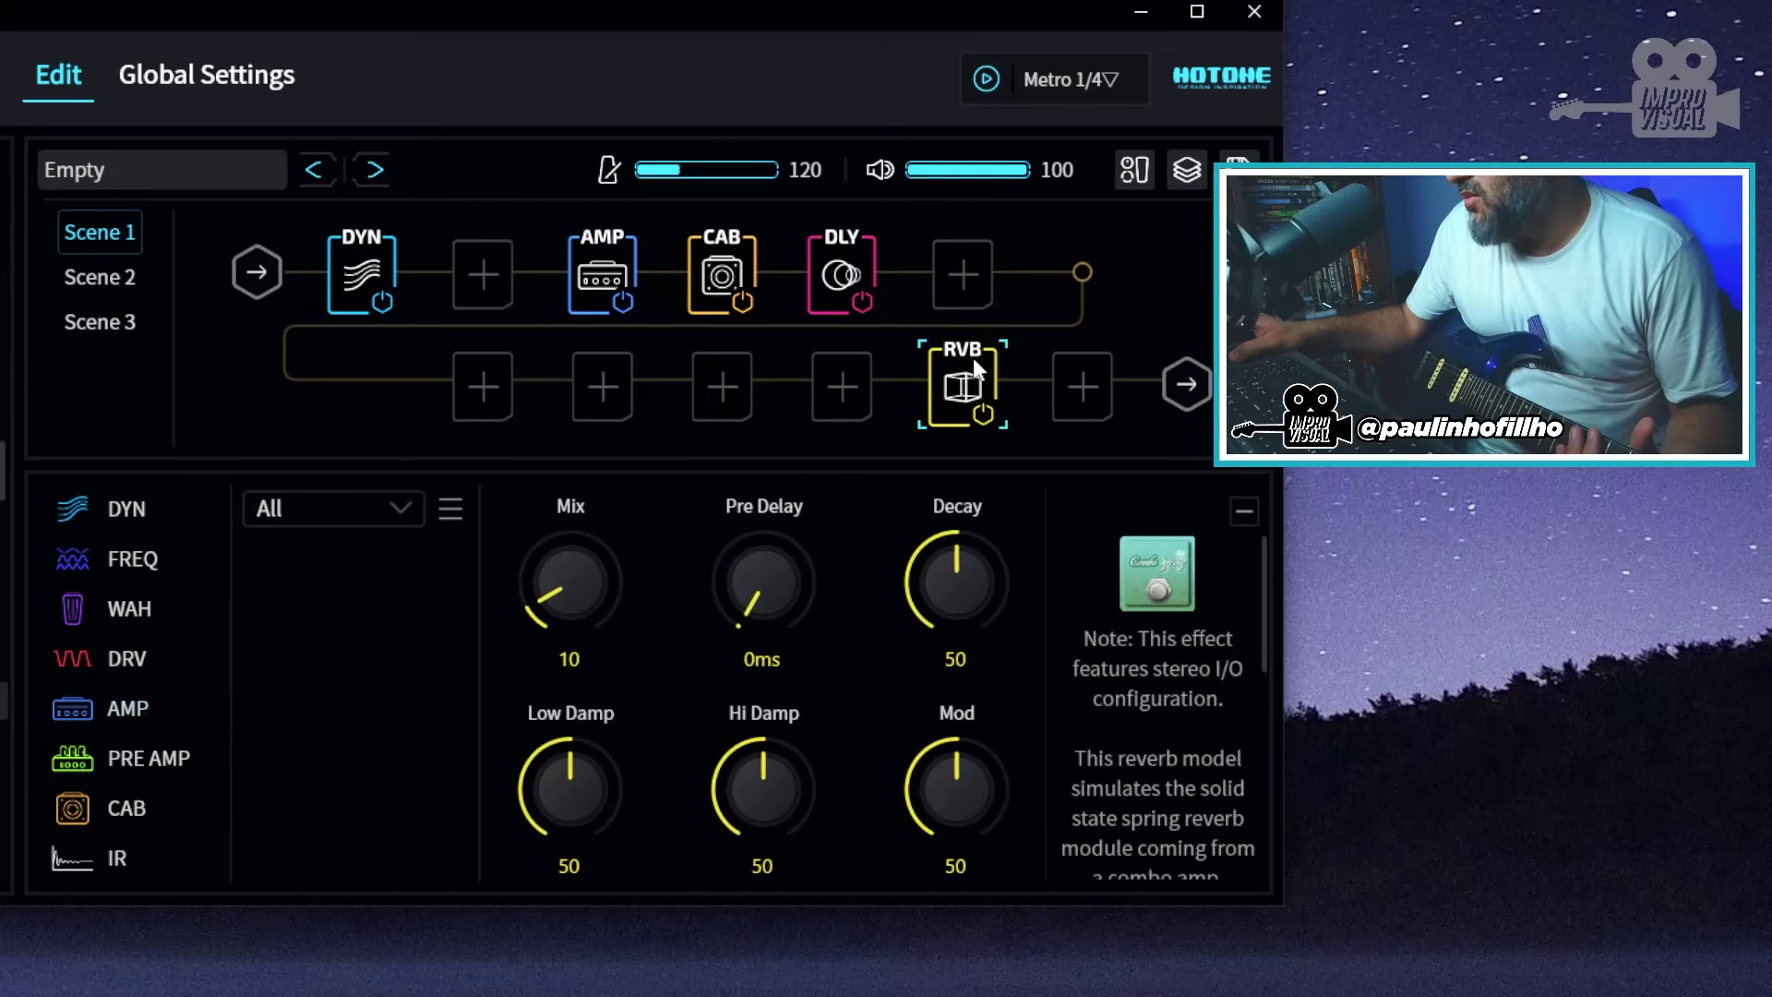
{"action": "left_click_drag", "start_coordinate": [847, 281], "coordinate": [842, 384]}
{"action": "left_click", "coordinate": [848, 275]}
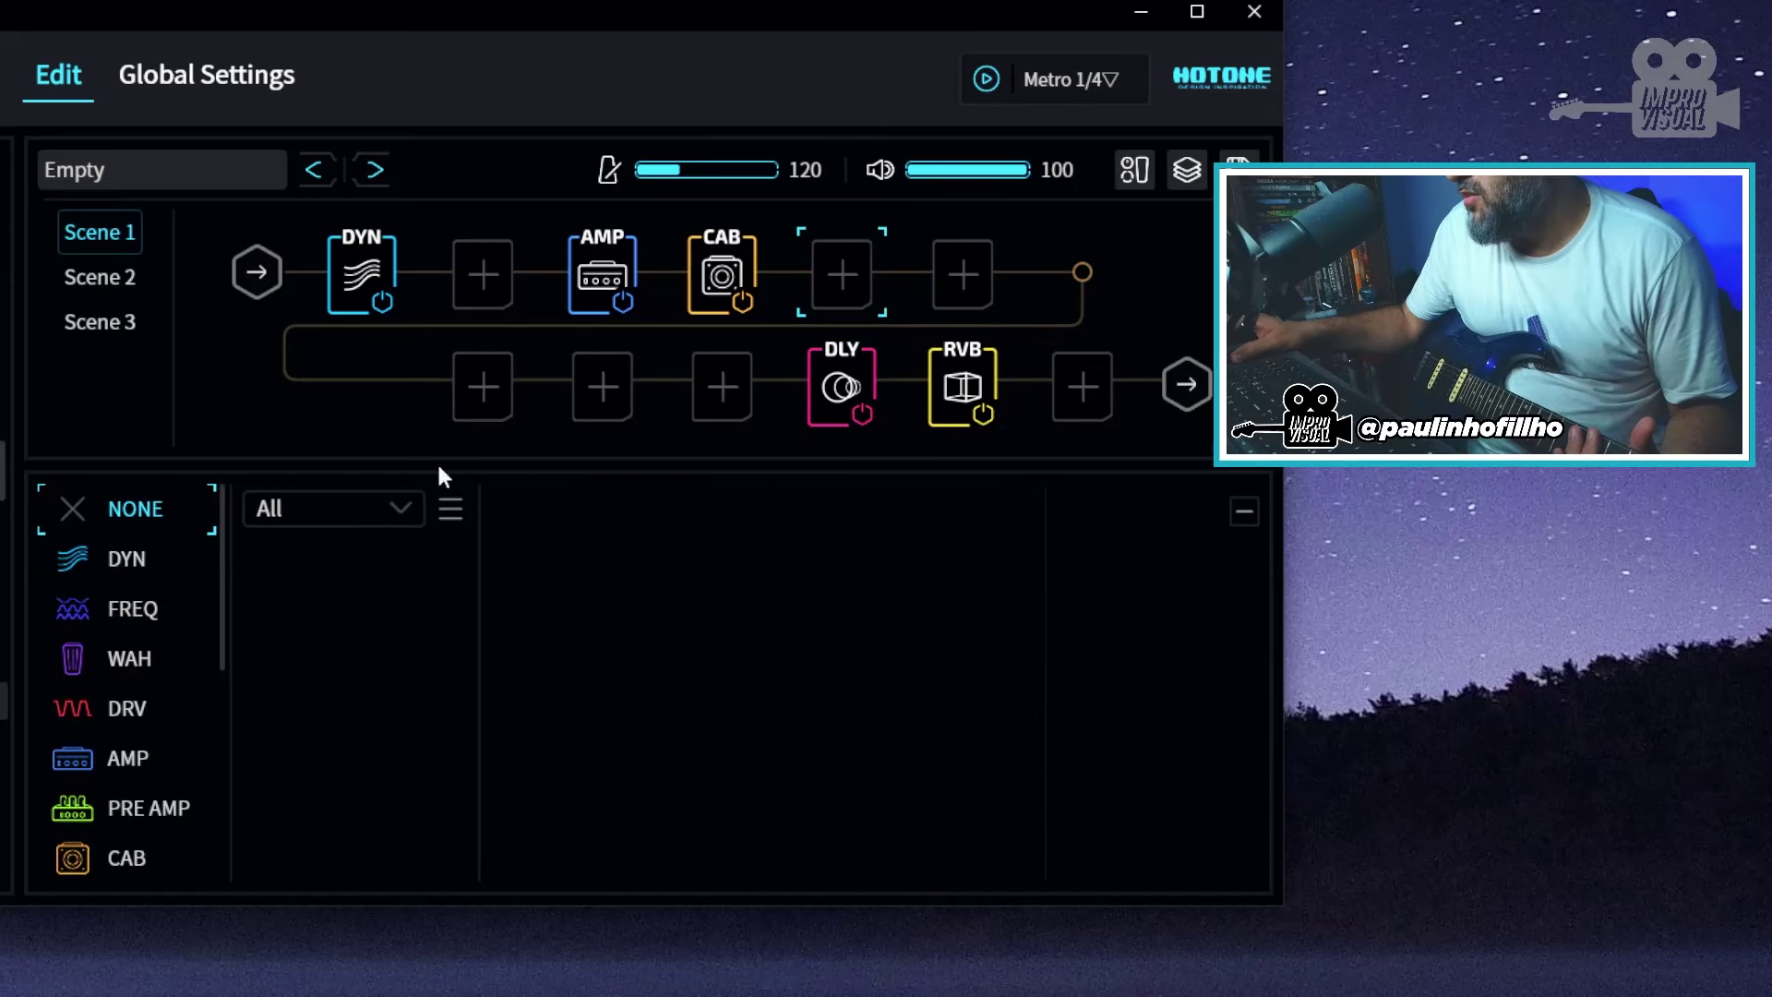
{"action": "scroll", "coordinate": [180, 755], "scroll_direction": "down", "scroll_amount": 2}
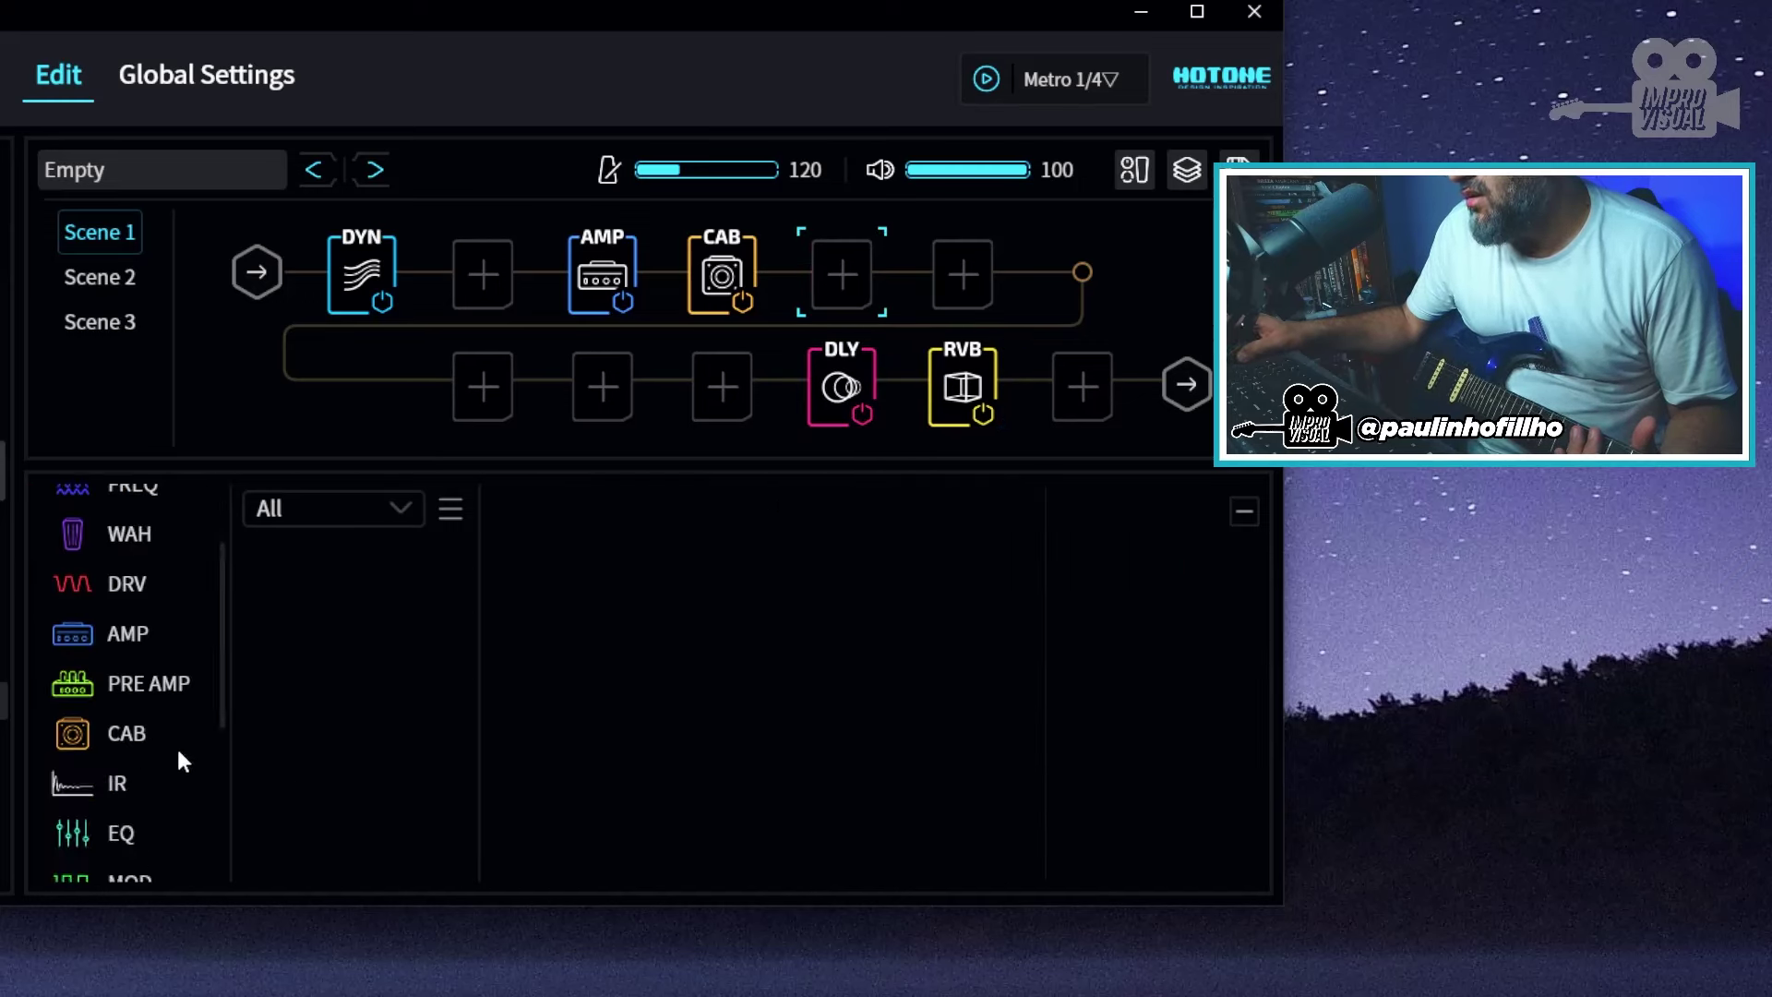
{"action": "scroll", "coordinate": [180, 754], "scroll_direction": "down", "scroll_amount": 5}
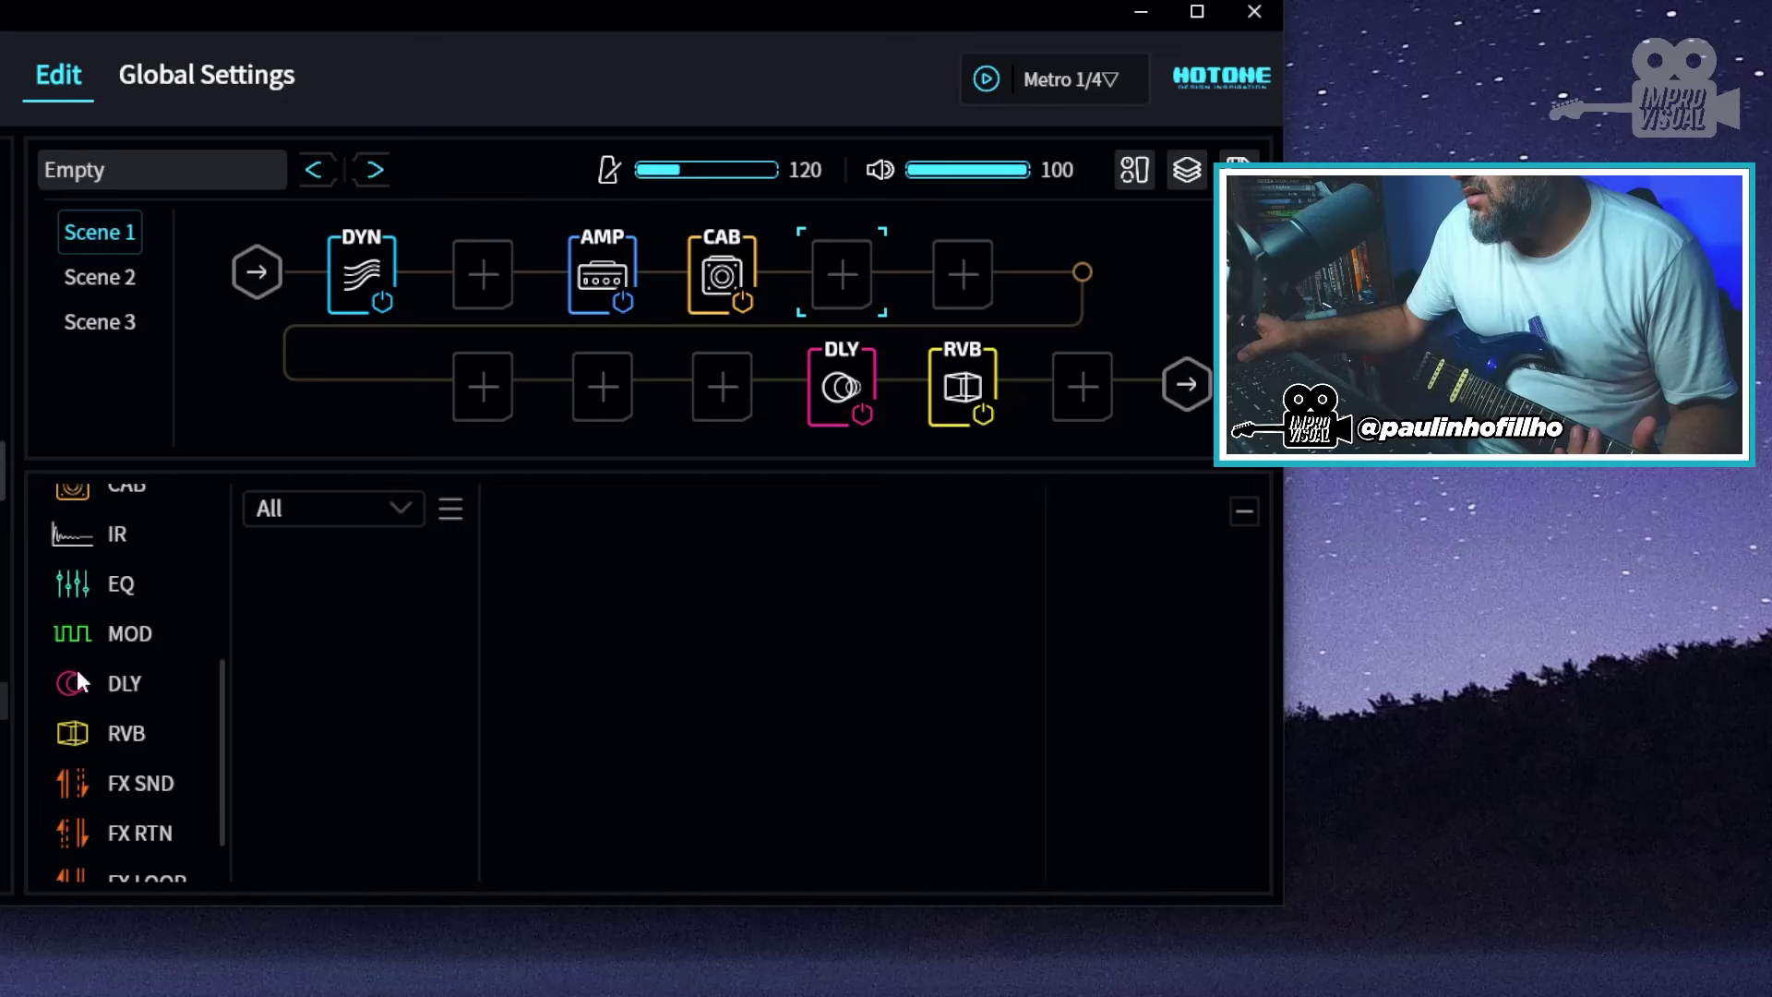
{"action": "left_click", "coordinate": [116, 632]}
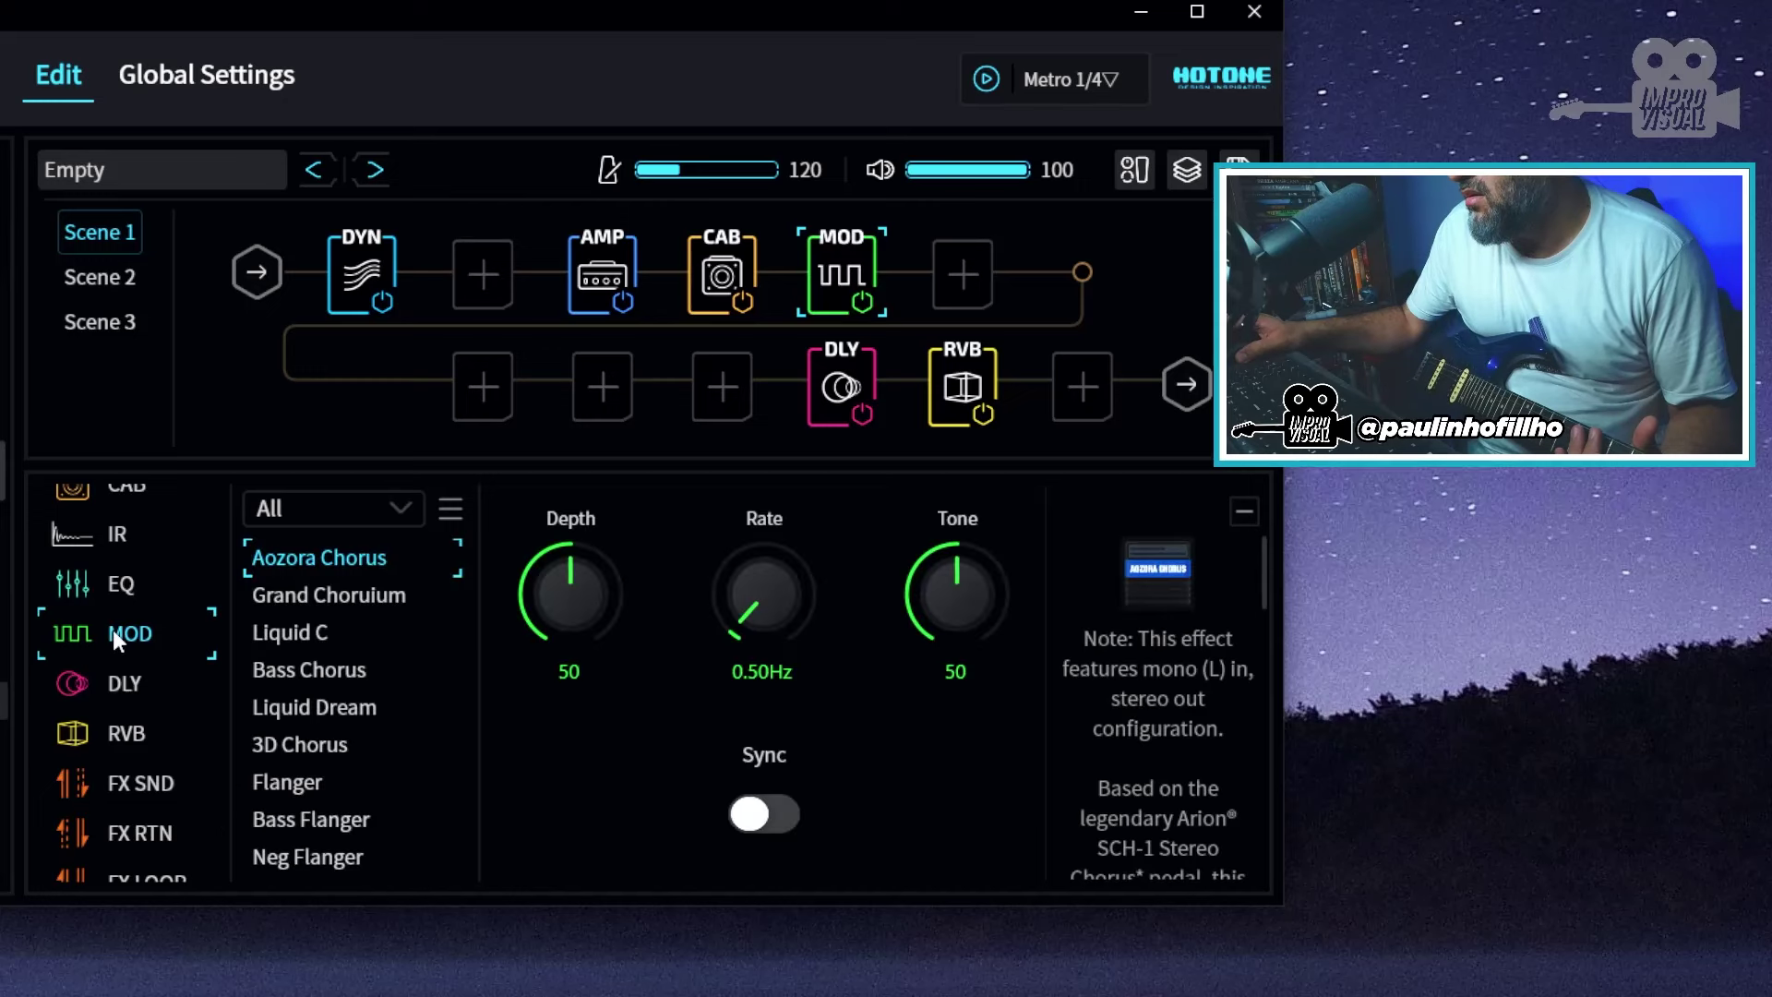
Try the Grand Choruium, 3D Chorus, Liquid Dream, Bass Chorus and Liquid C models in the modulation block, ending on Aozora Chorus
{"action": "left_click", "coordinate": [334, 600]}
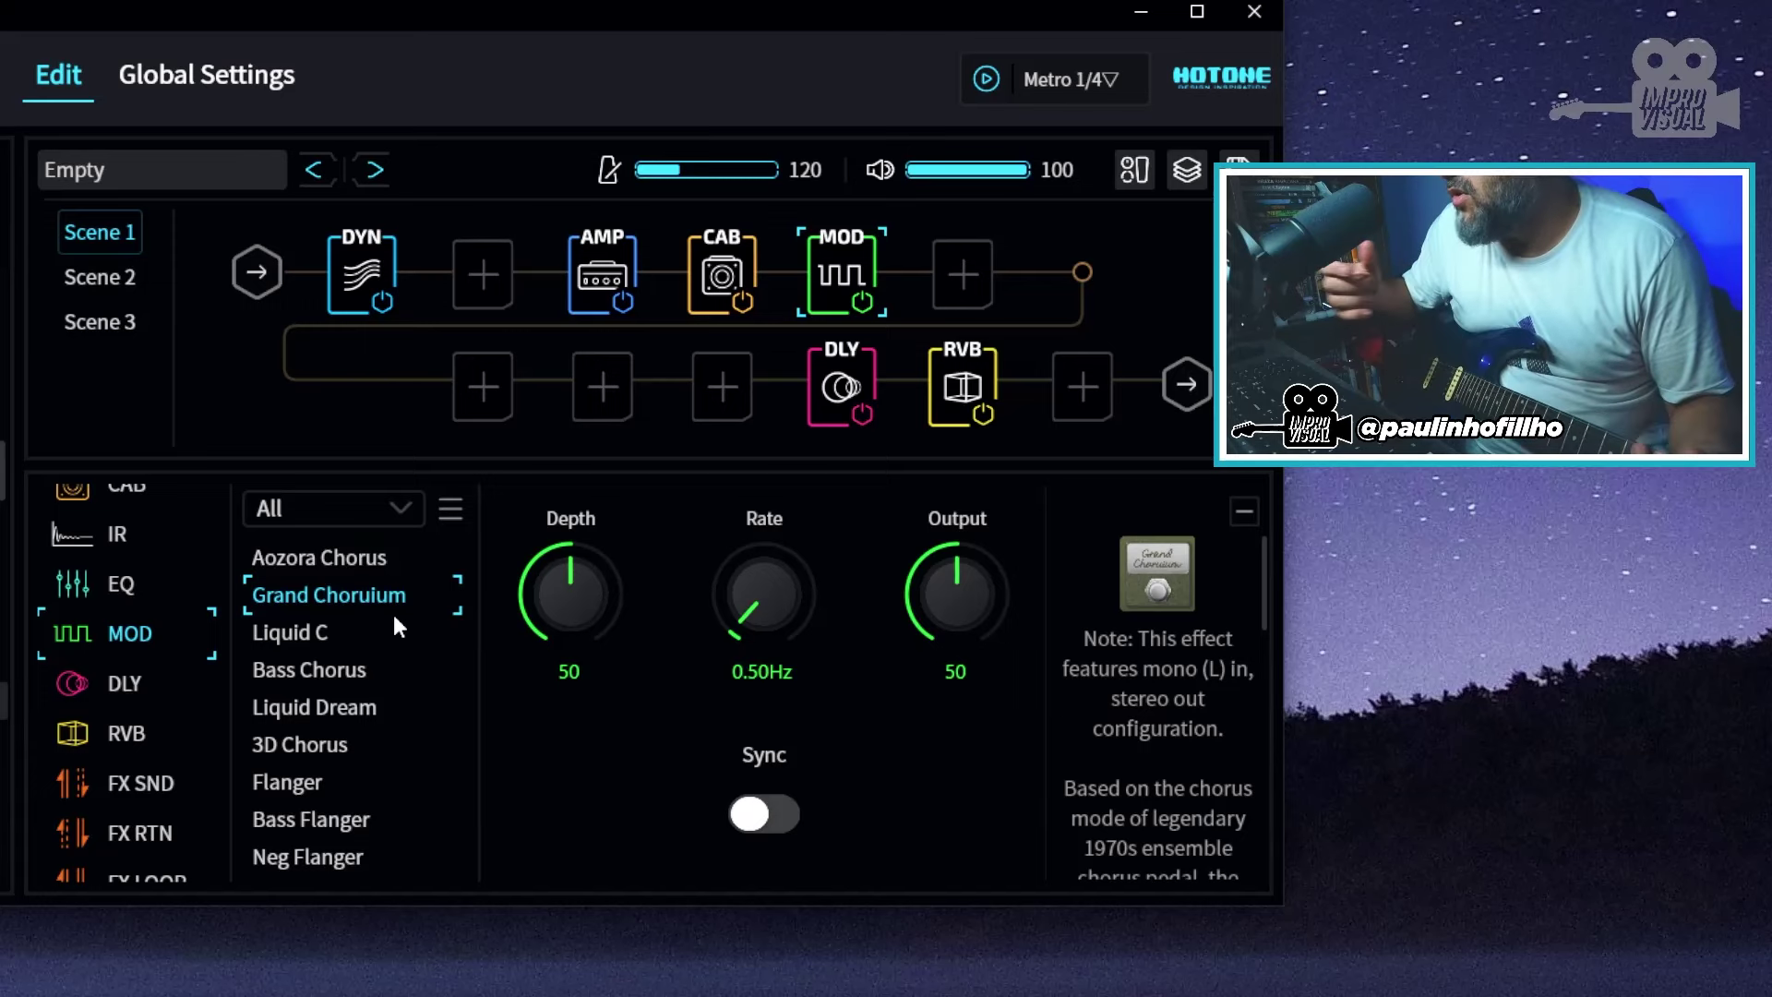
{"action": "left_click", "coordinate": [332, 744]}
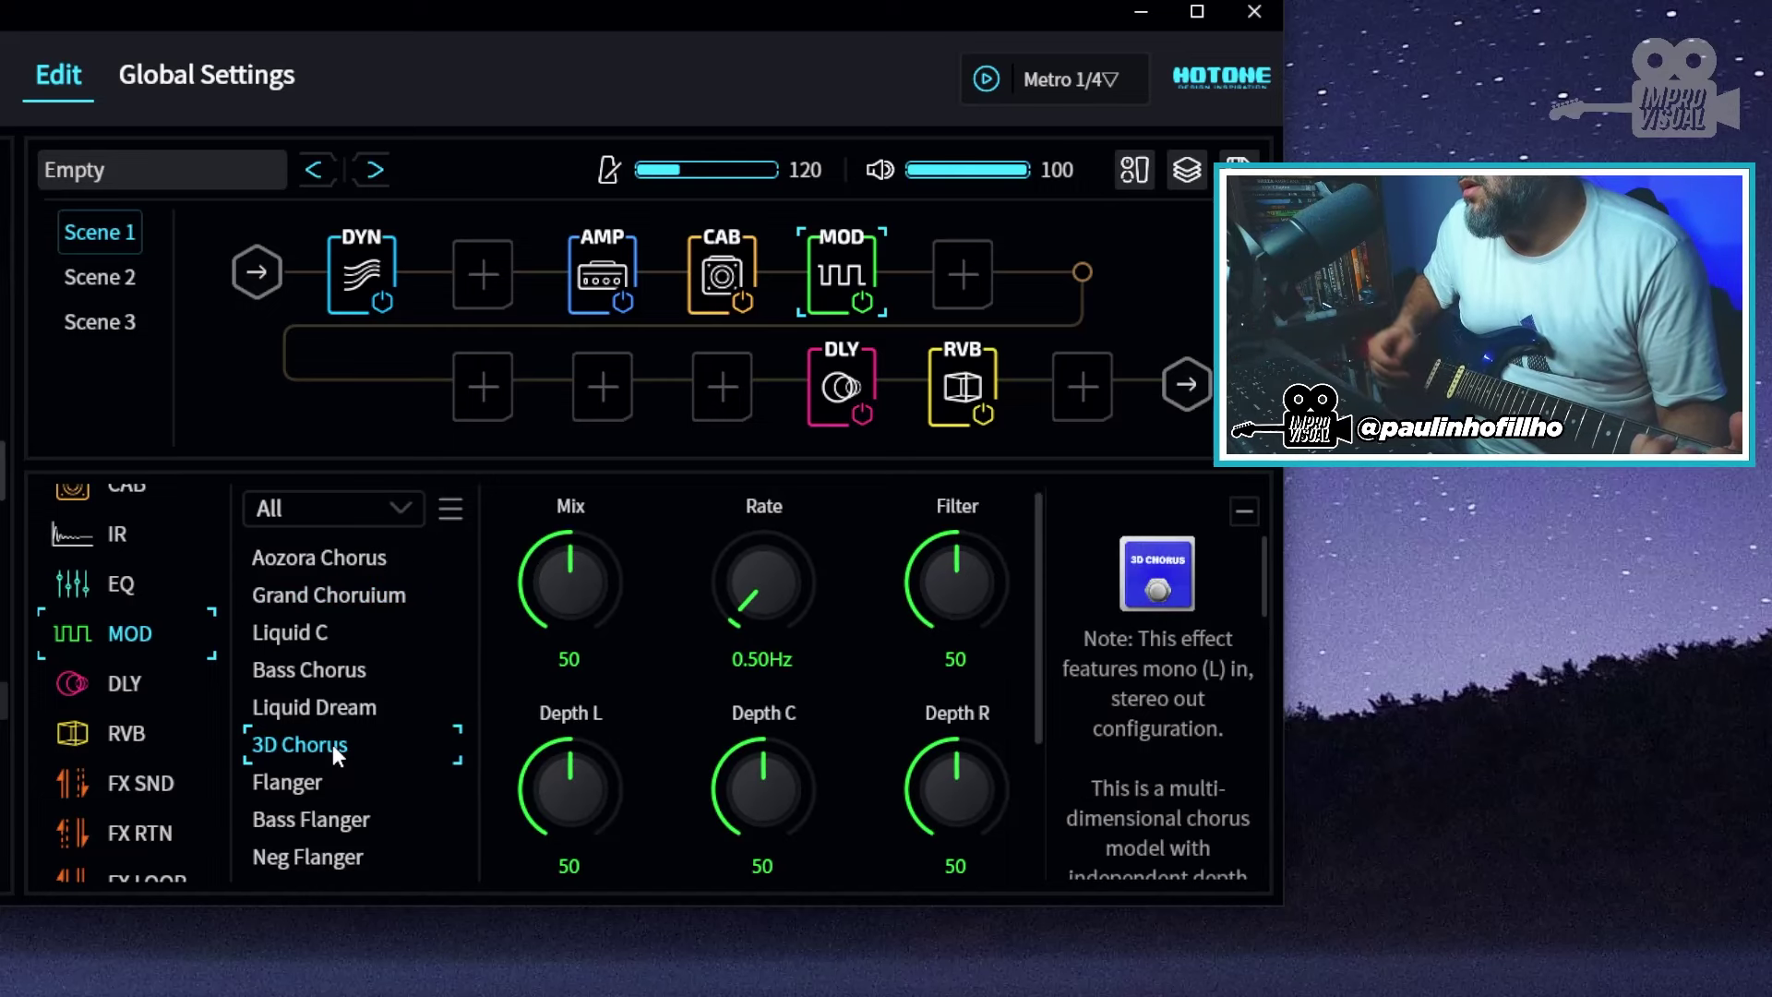
{"action": "left_click", "coordinate": [328, 707]}
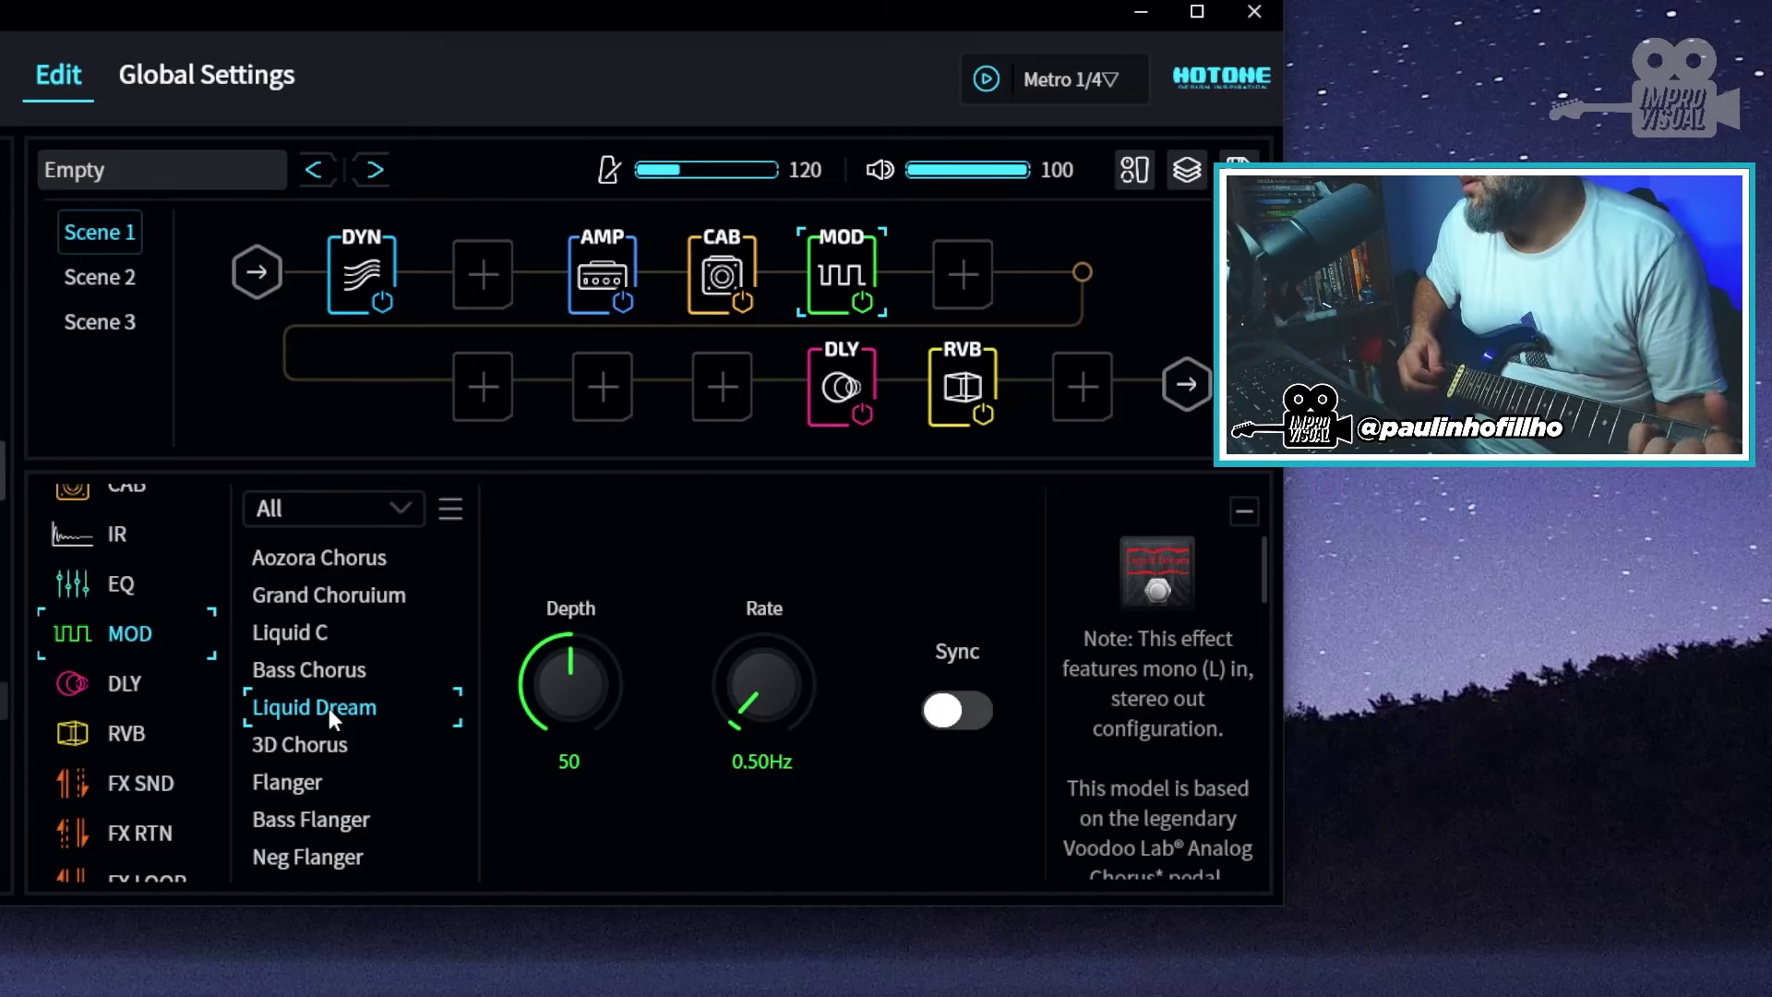
{"action": "left_click", "coordinate": [328, 670]}
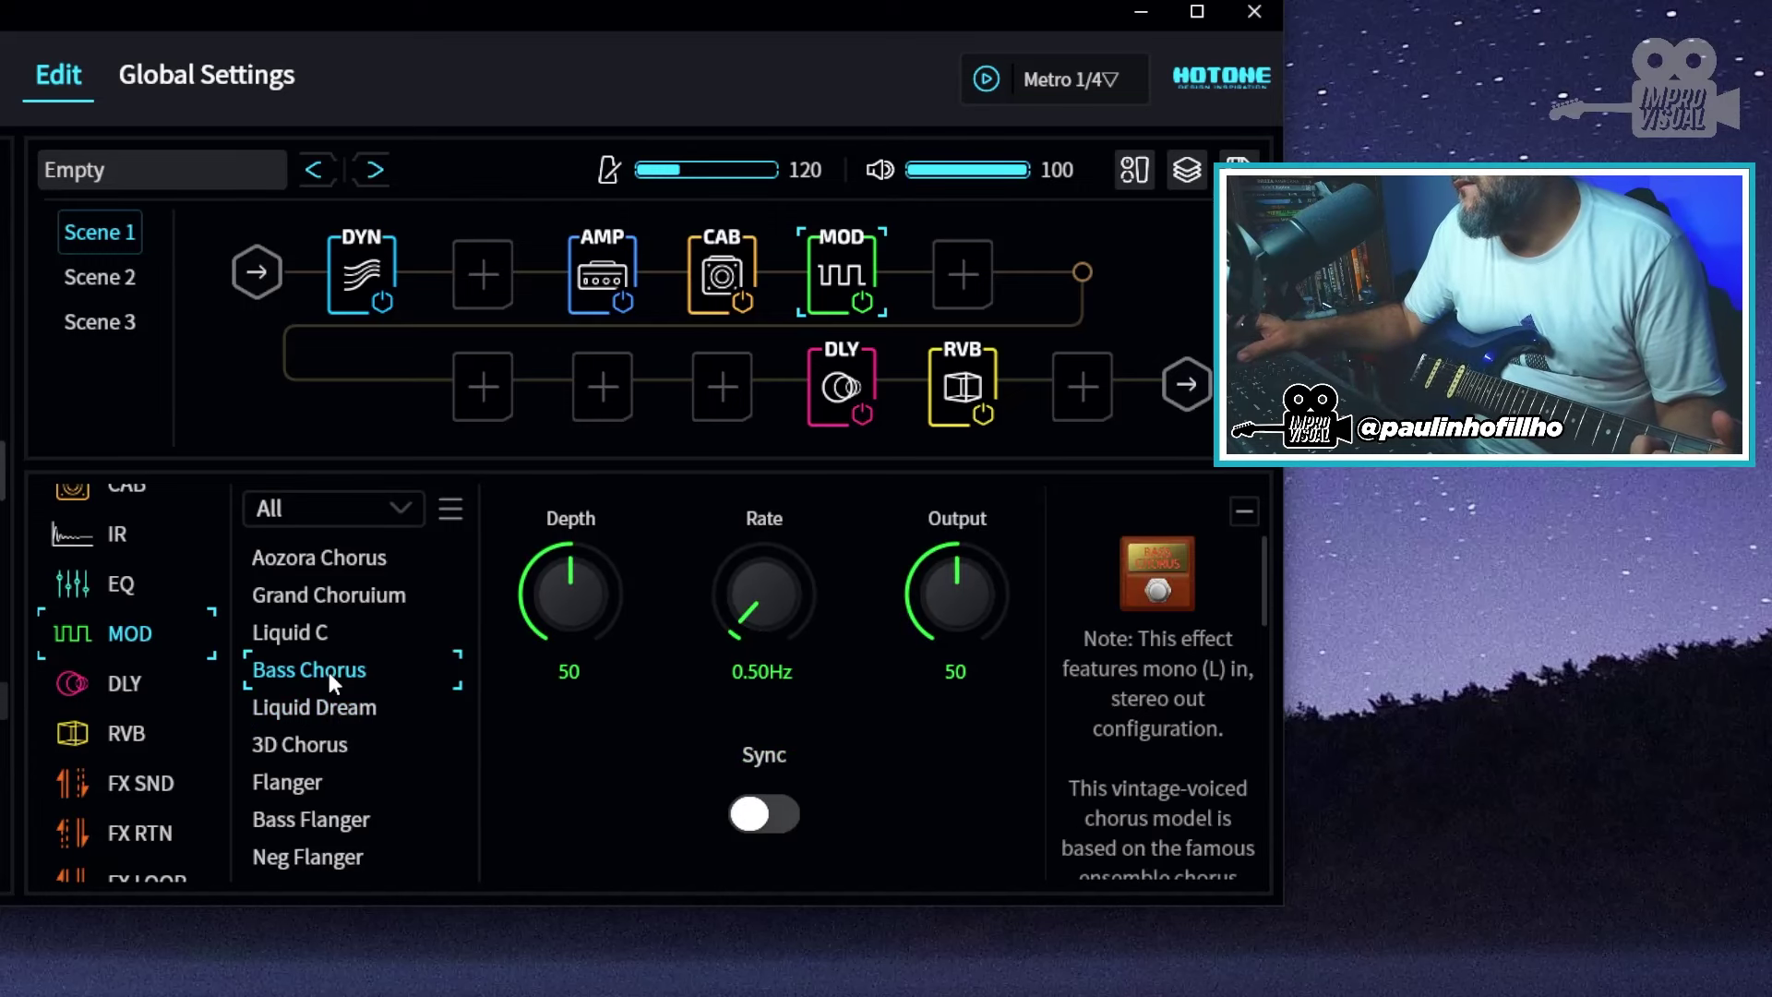
{"action": "left_click", "coordinate": [320, 635]}
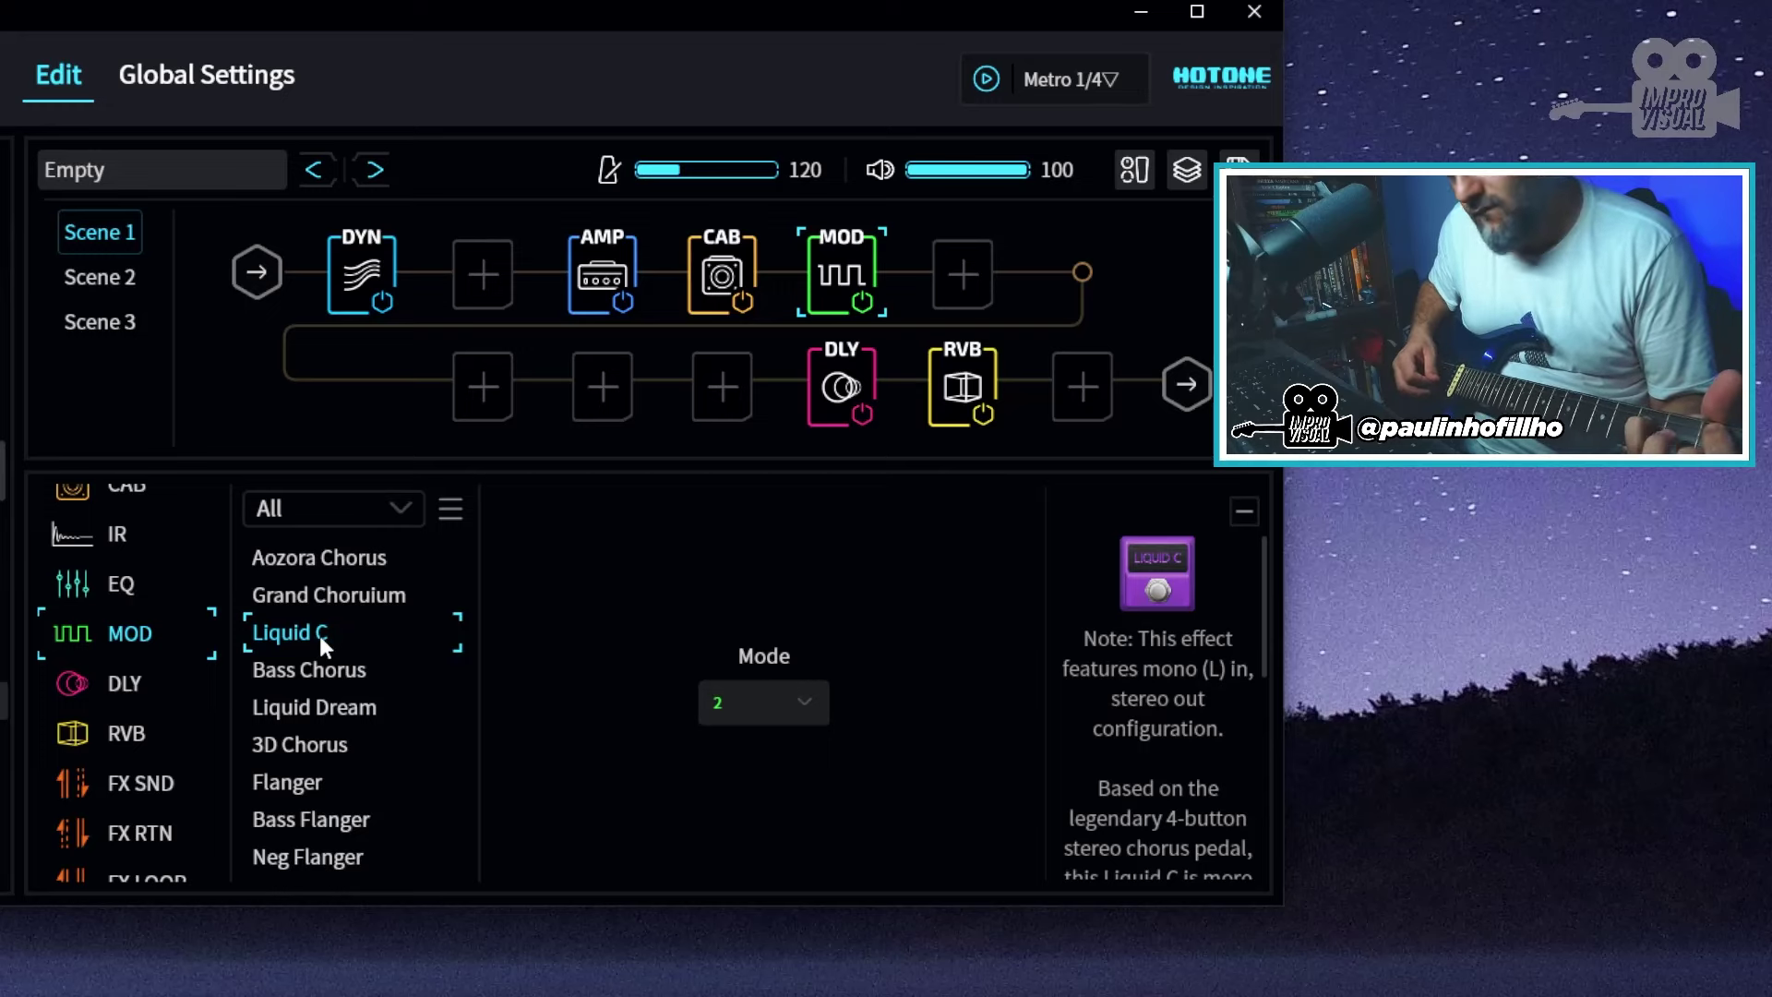
{"action": "left_click", "coordinate": [326, 556]}
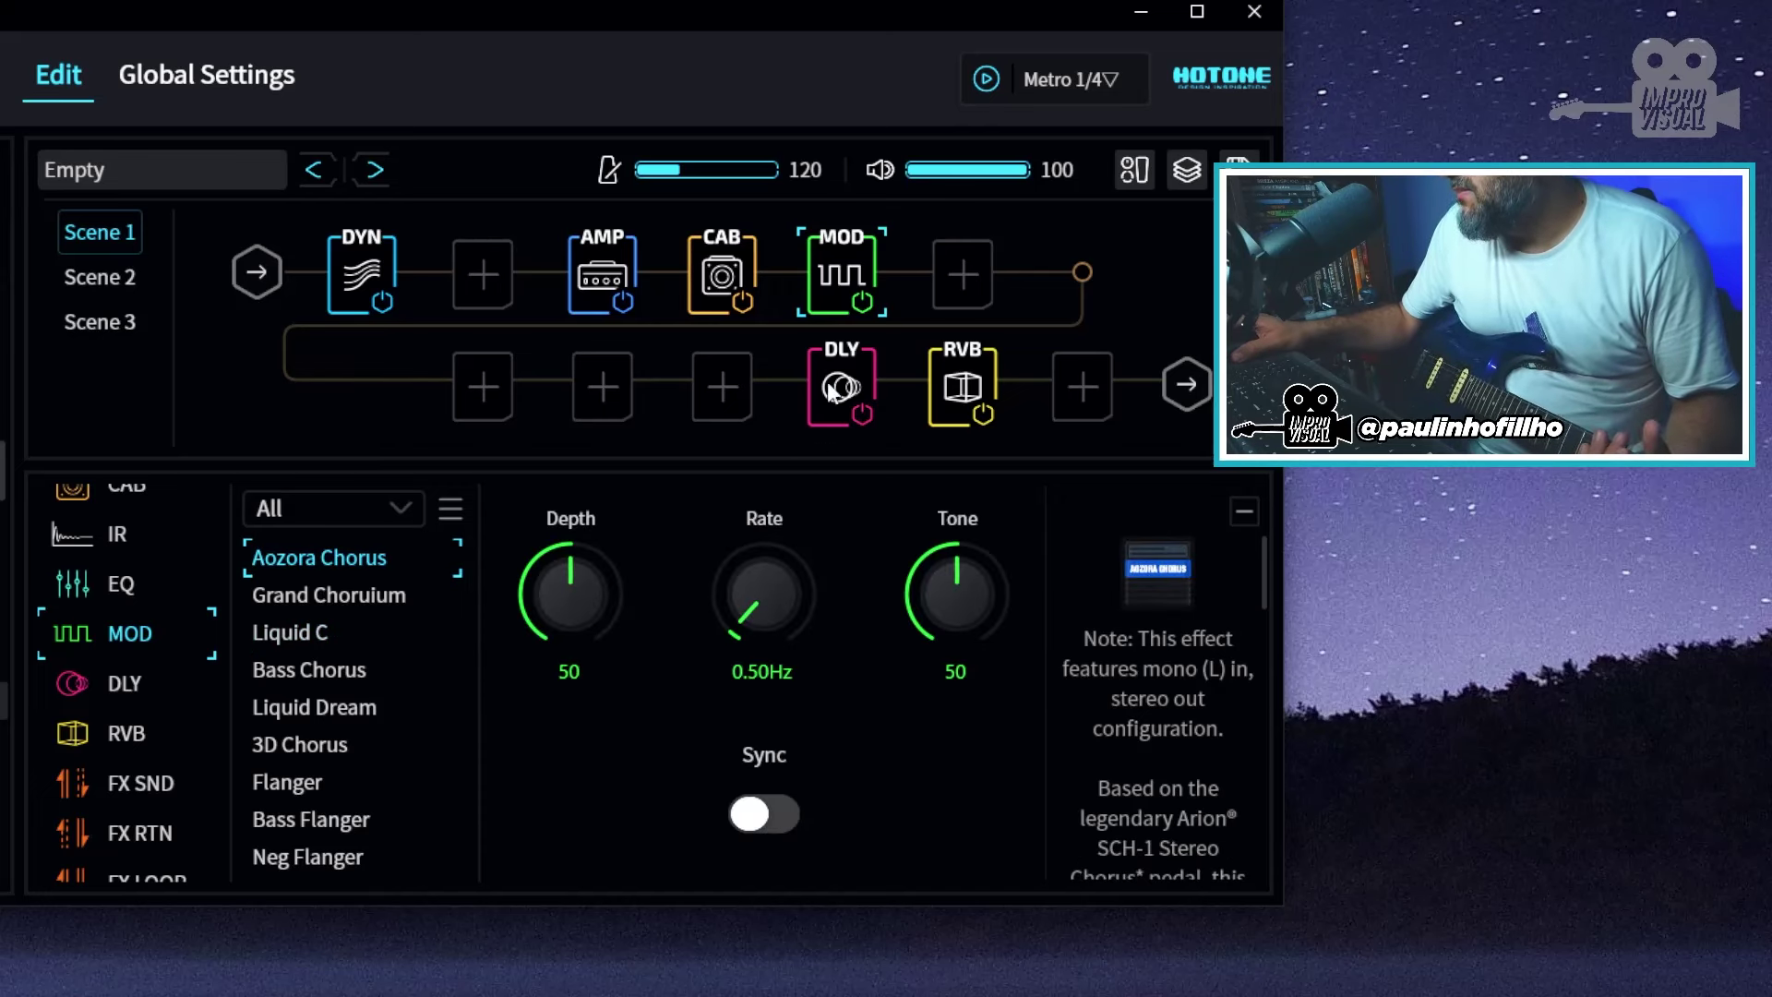
Remove the modulation block, restore delay and reverb to the upper row, and try the Jazz Clean amp's Bright switch on and off
{"action": "key", "text": "Delete"}
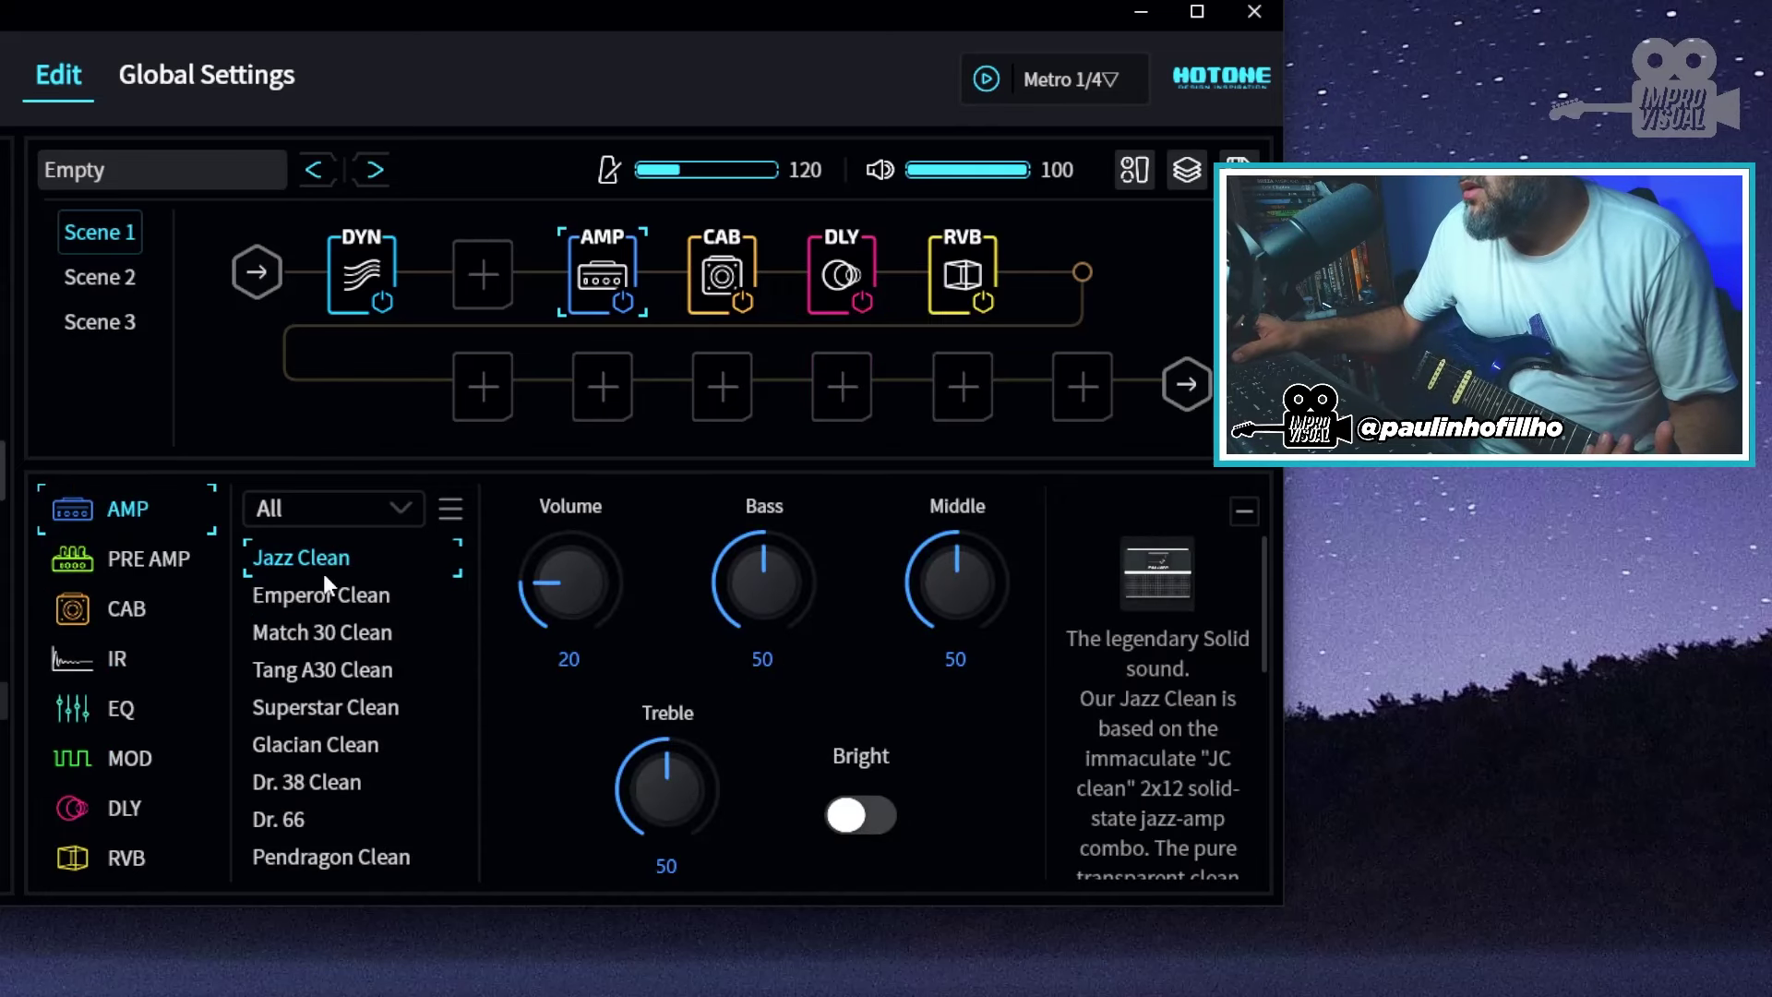
{"action": "left_click", "coordinate": [873, 813]}
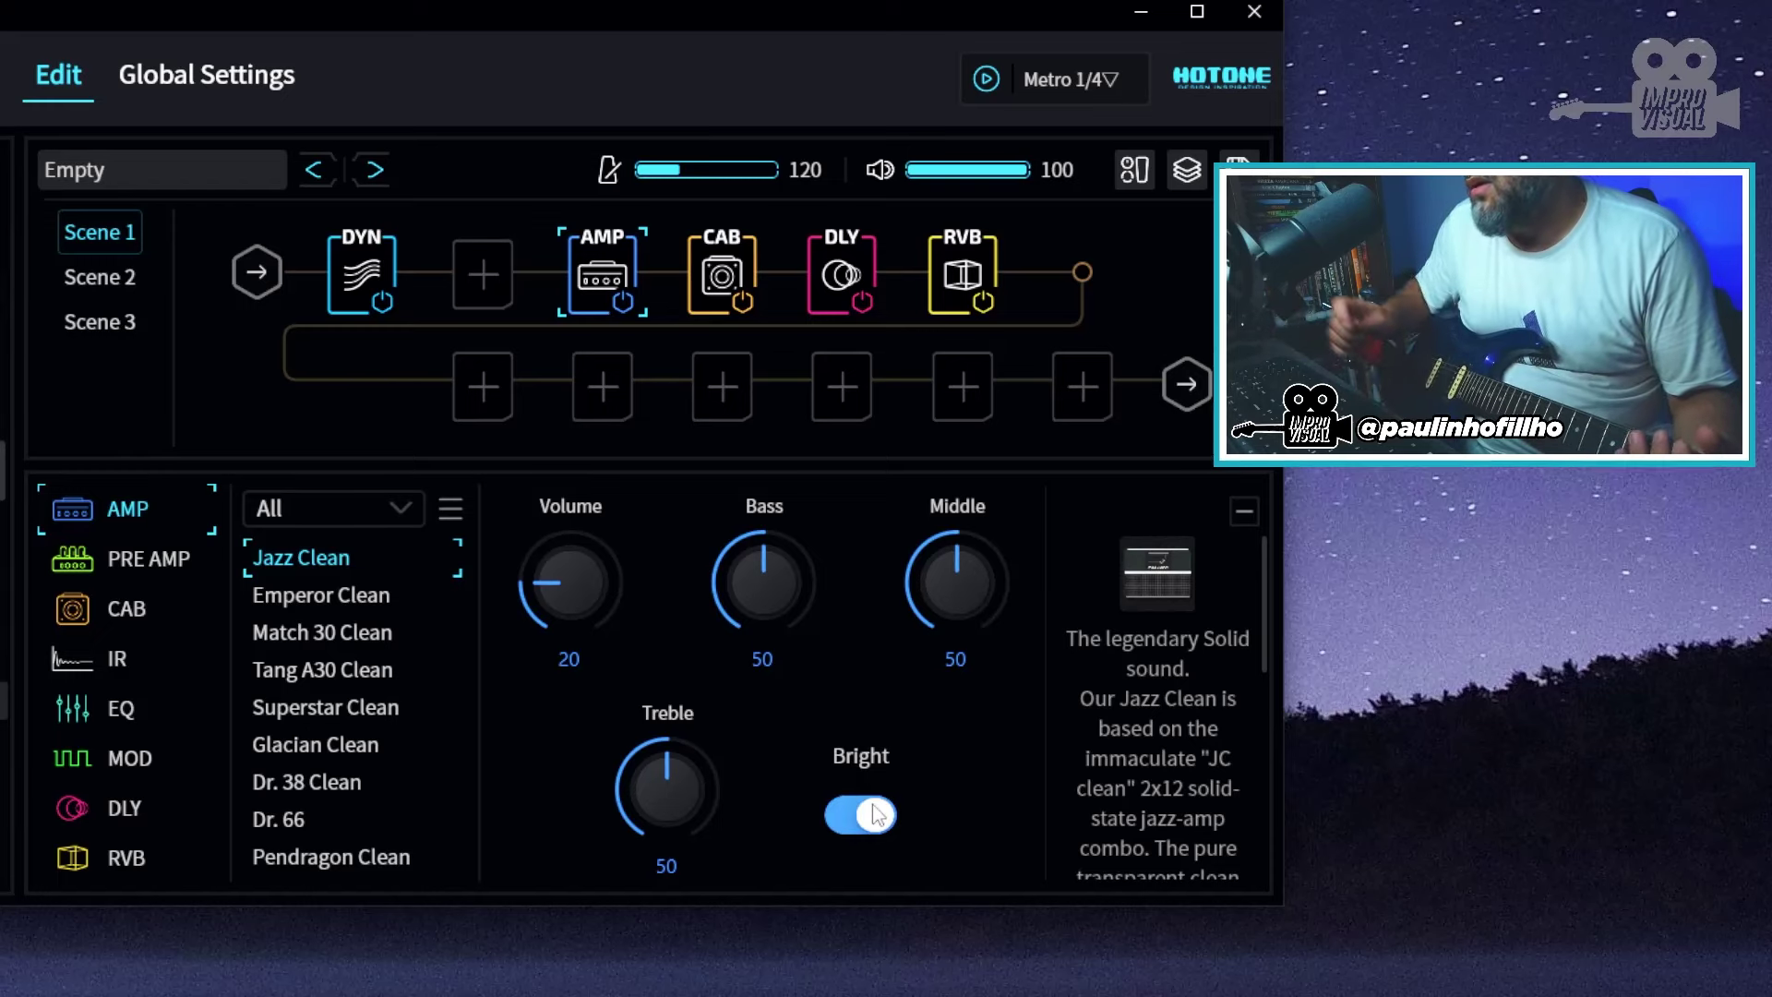
{"action": "left_click", "coordinate": [872, 813]}
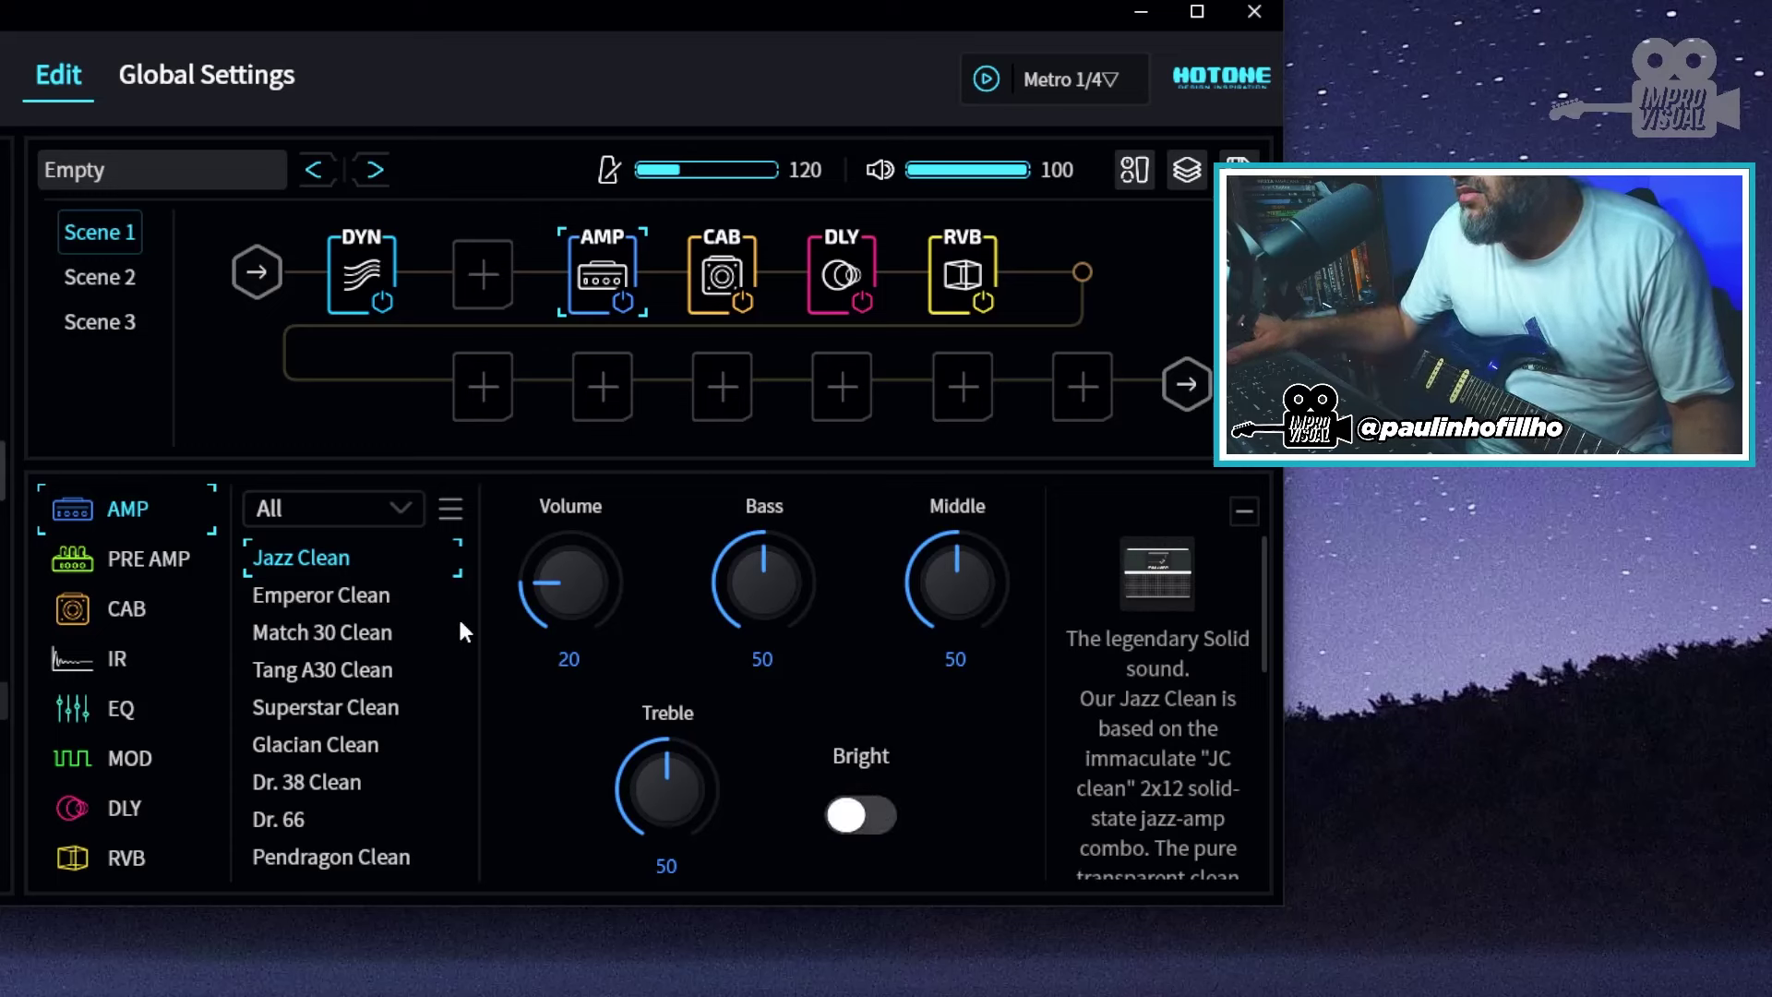
Load the Emperor Clean, Match 30 Clean, Tang A30 Clean and Superstar Clean amp models in turn
{"action": "left_click", "coordinate": [338, 599]}
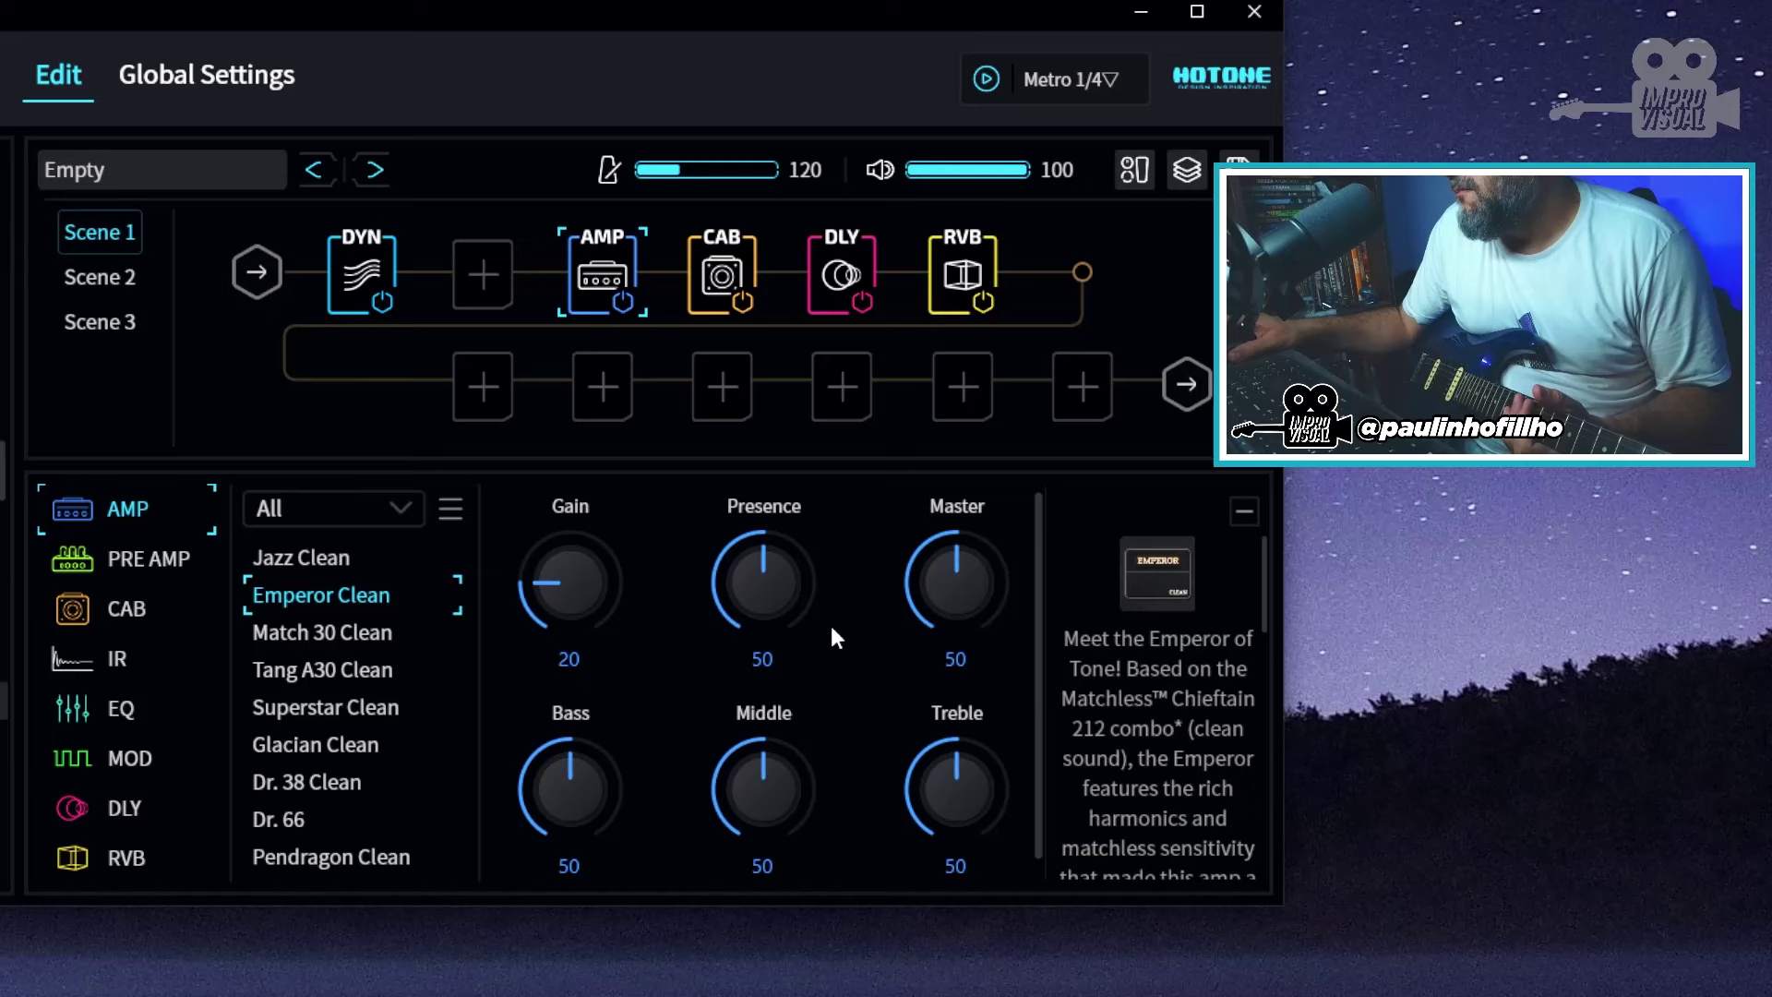
{"action": "left_click", "coordinate": [347, 621]}
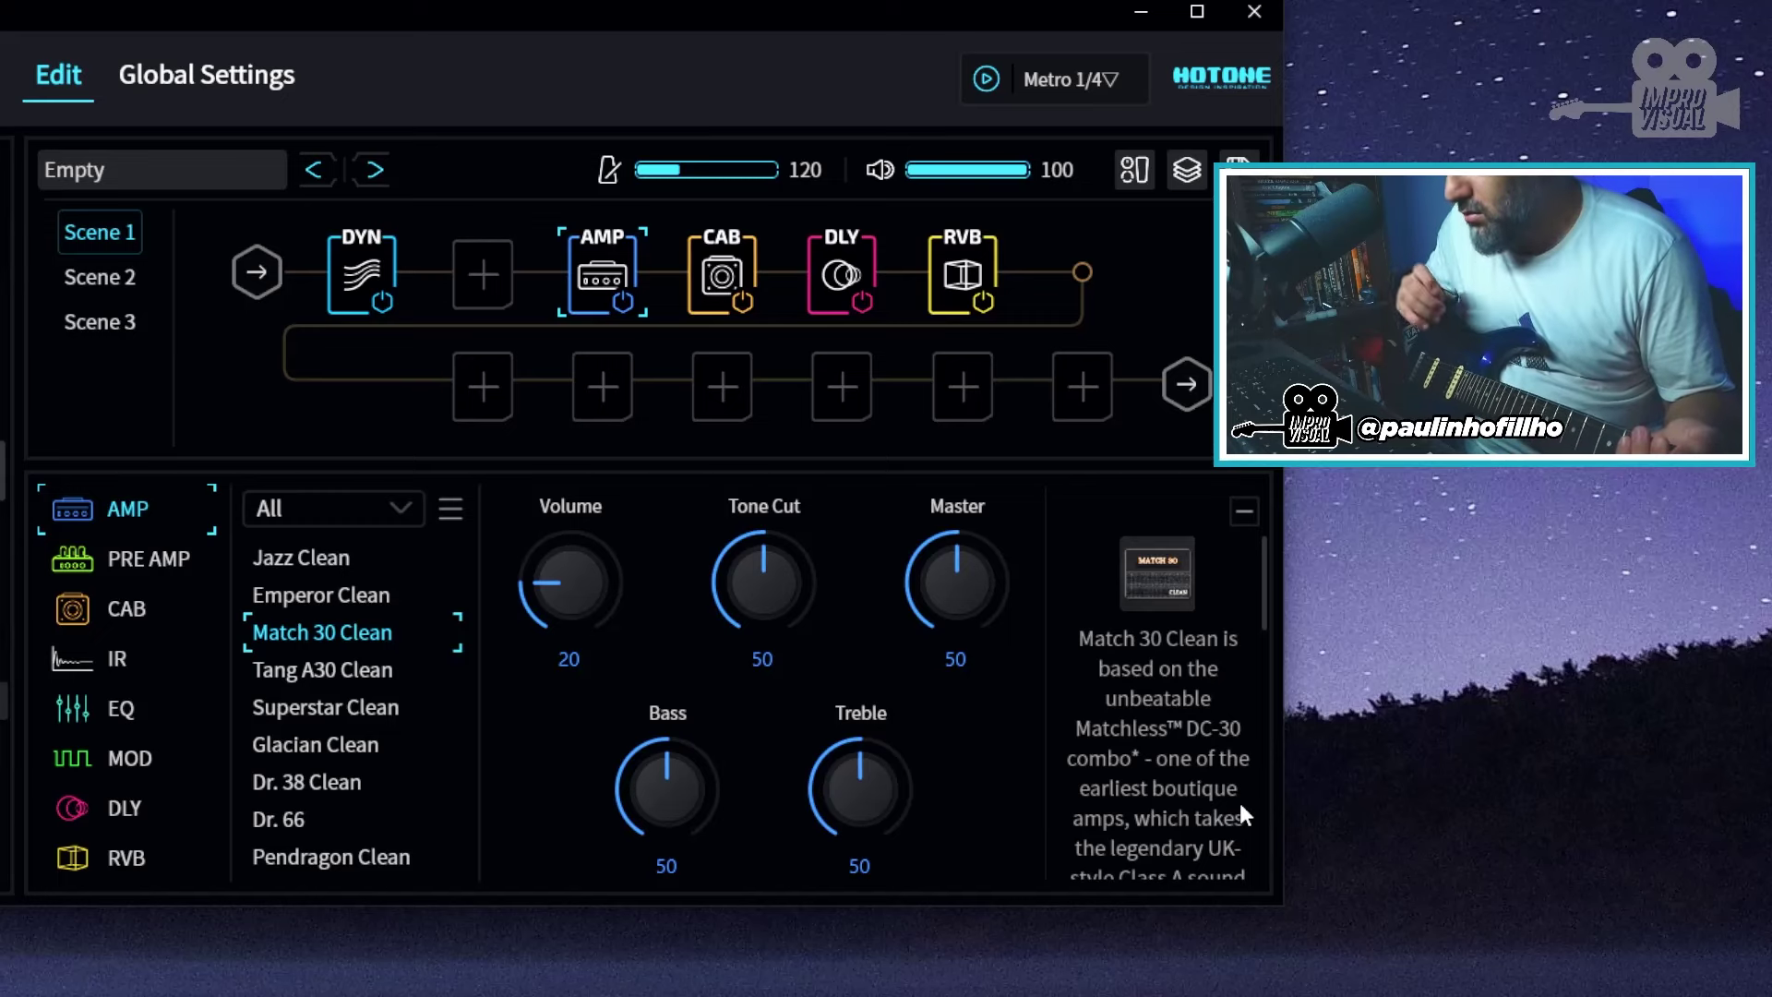
{"action": "left_click", "coordinate": [361, 665]}
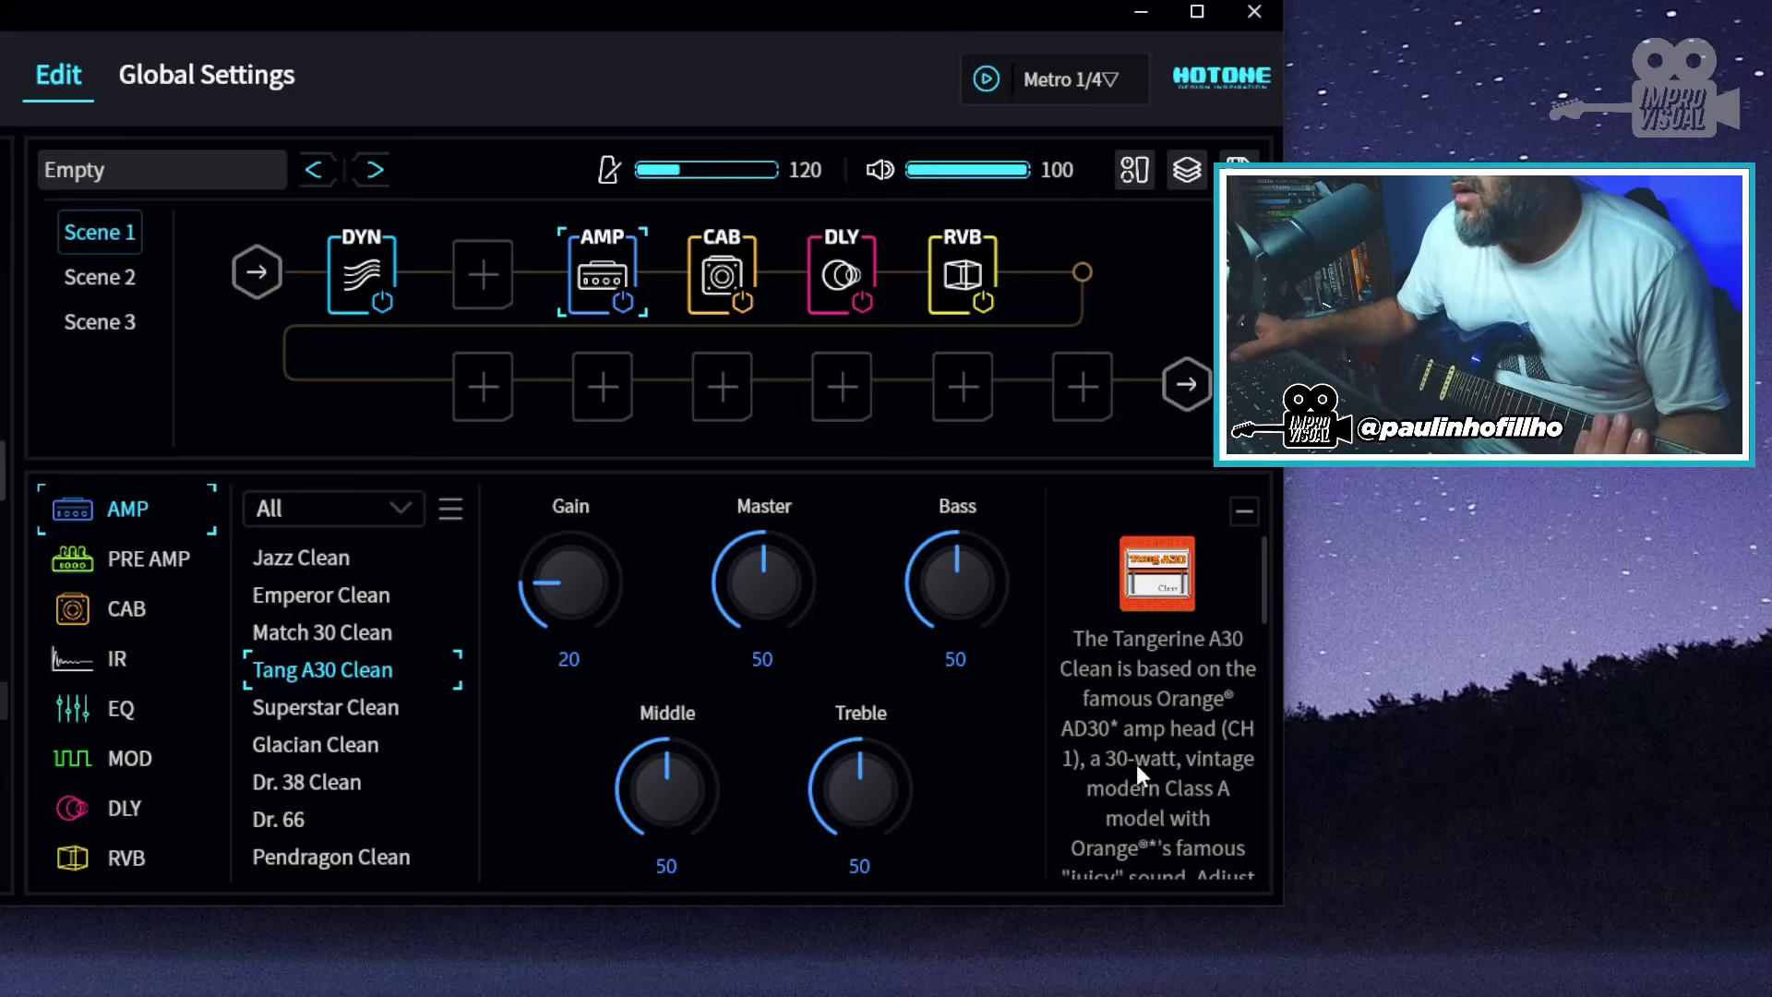
{"action": "left_click", "coordinate": [312, 706]}
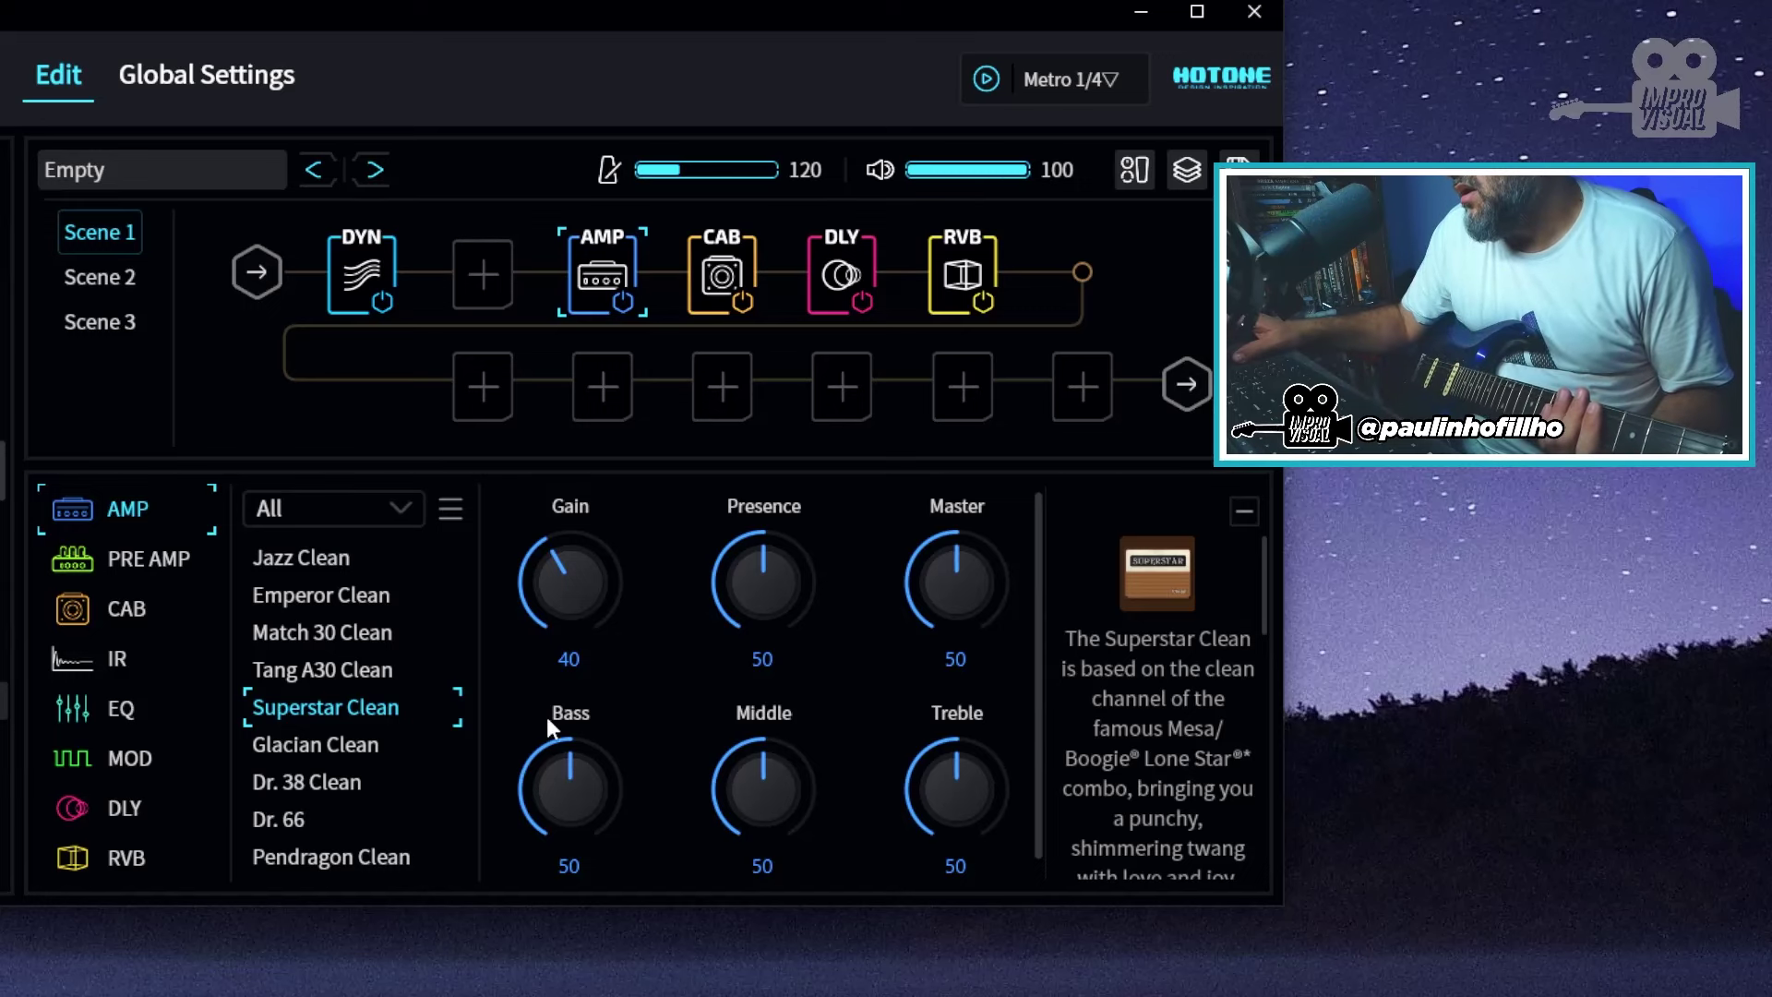
Load the Glacian Clean amp model and compare Dr. 38 Clean with Dr. 66, ending on Dr. 66
{"action": "left_click", "coordinate": [311, 743]}
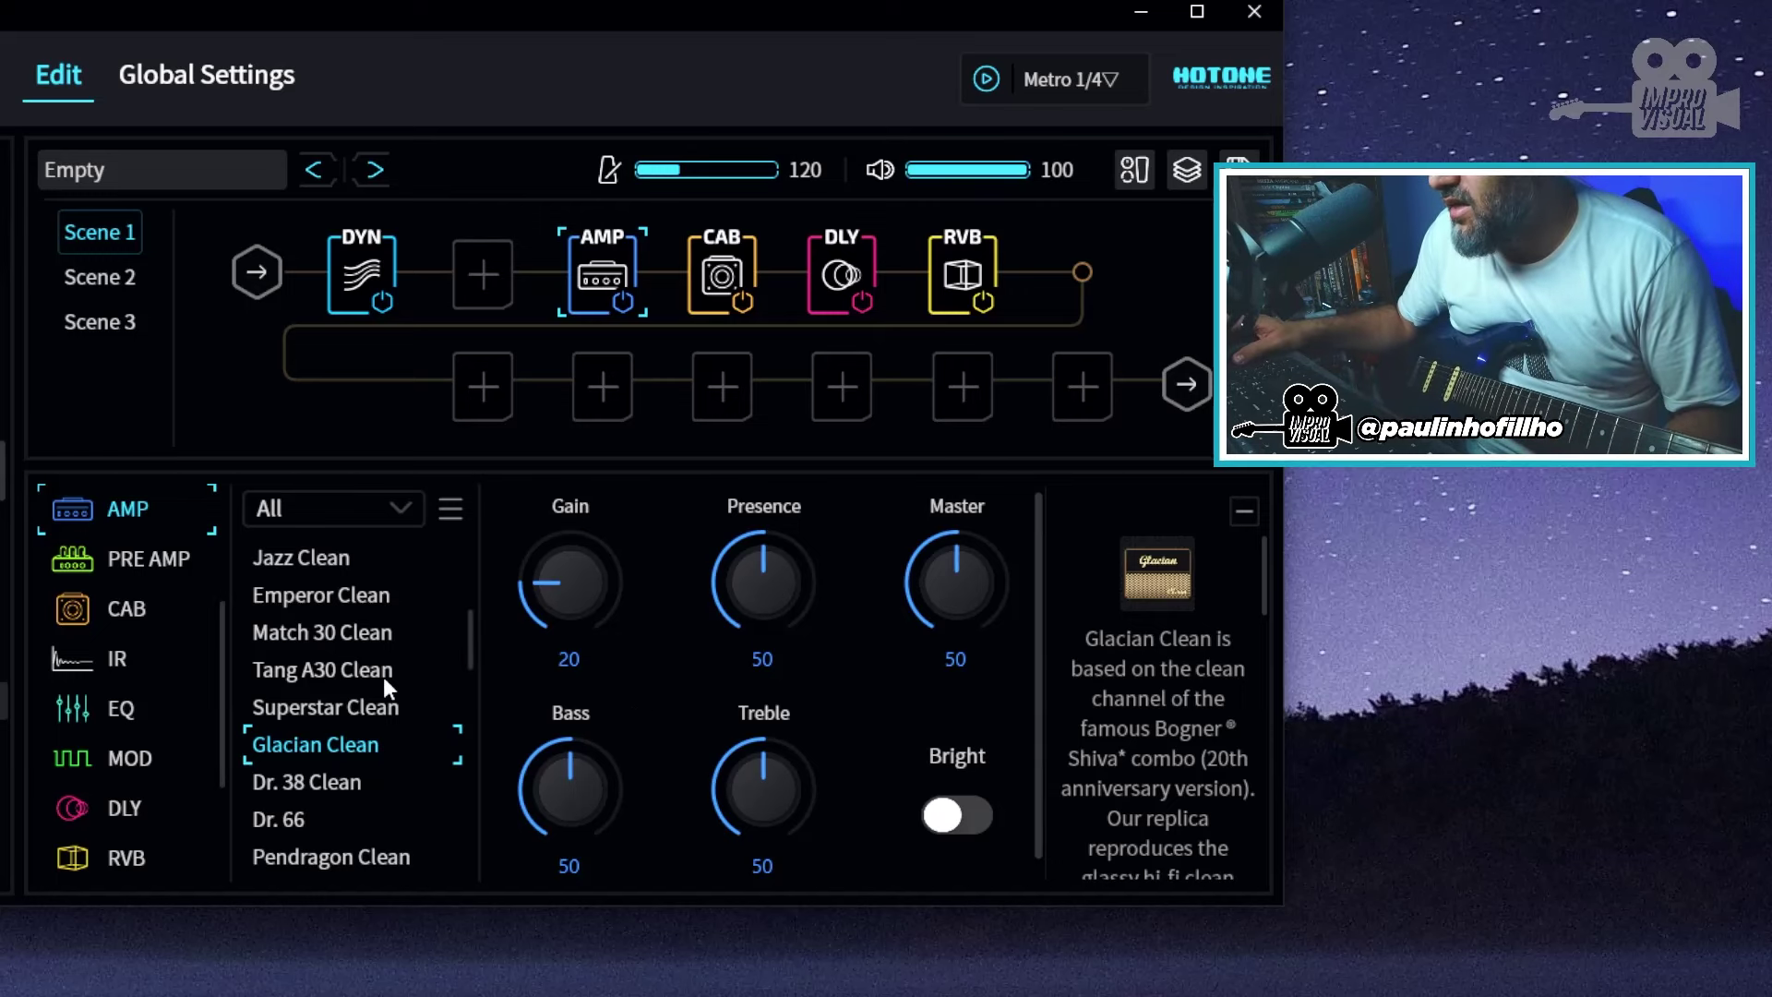
{"action": "left_click", "coordinate": [330, 779]}
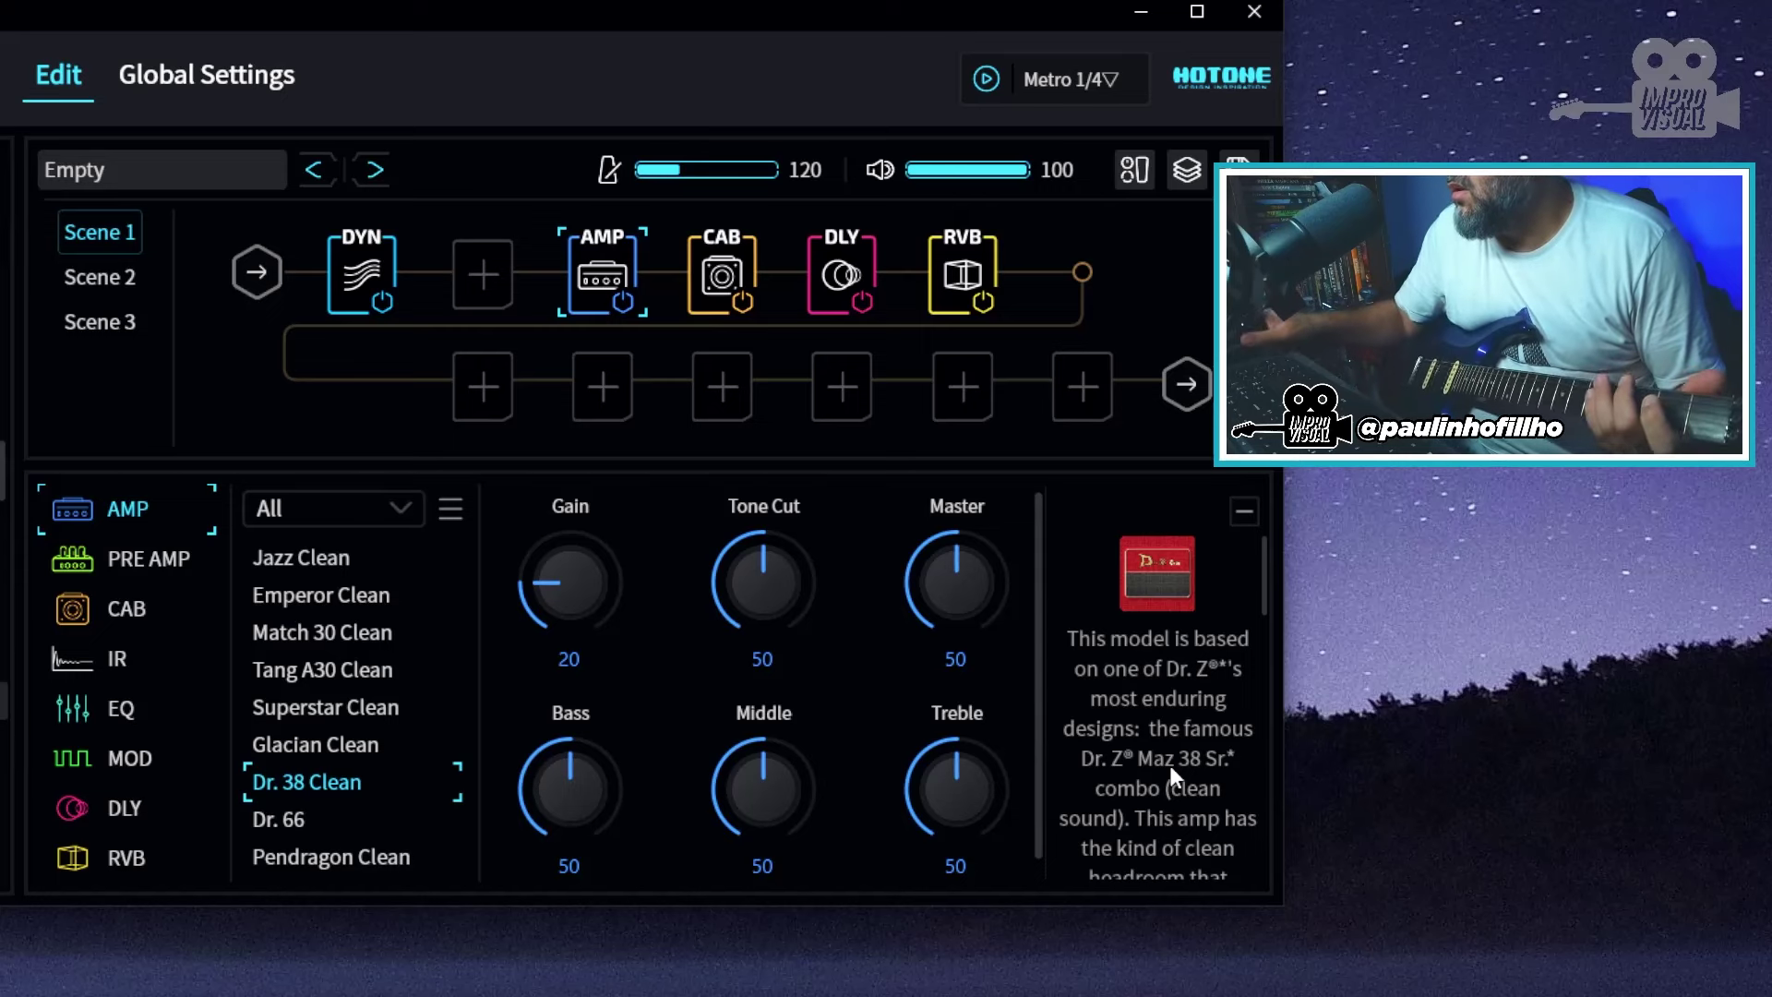
{"action": "left_click", "coordinate": [298, 815]}
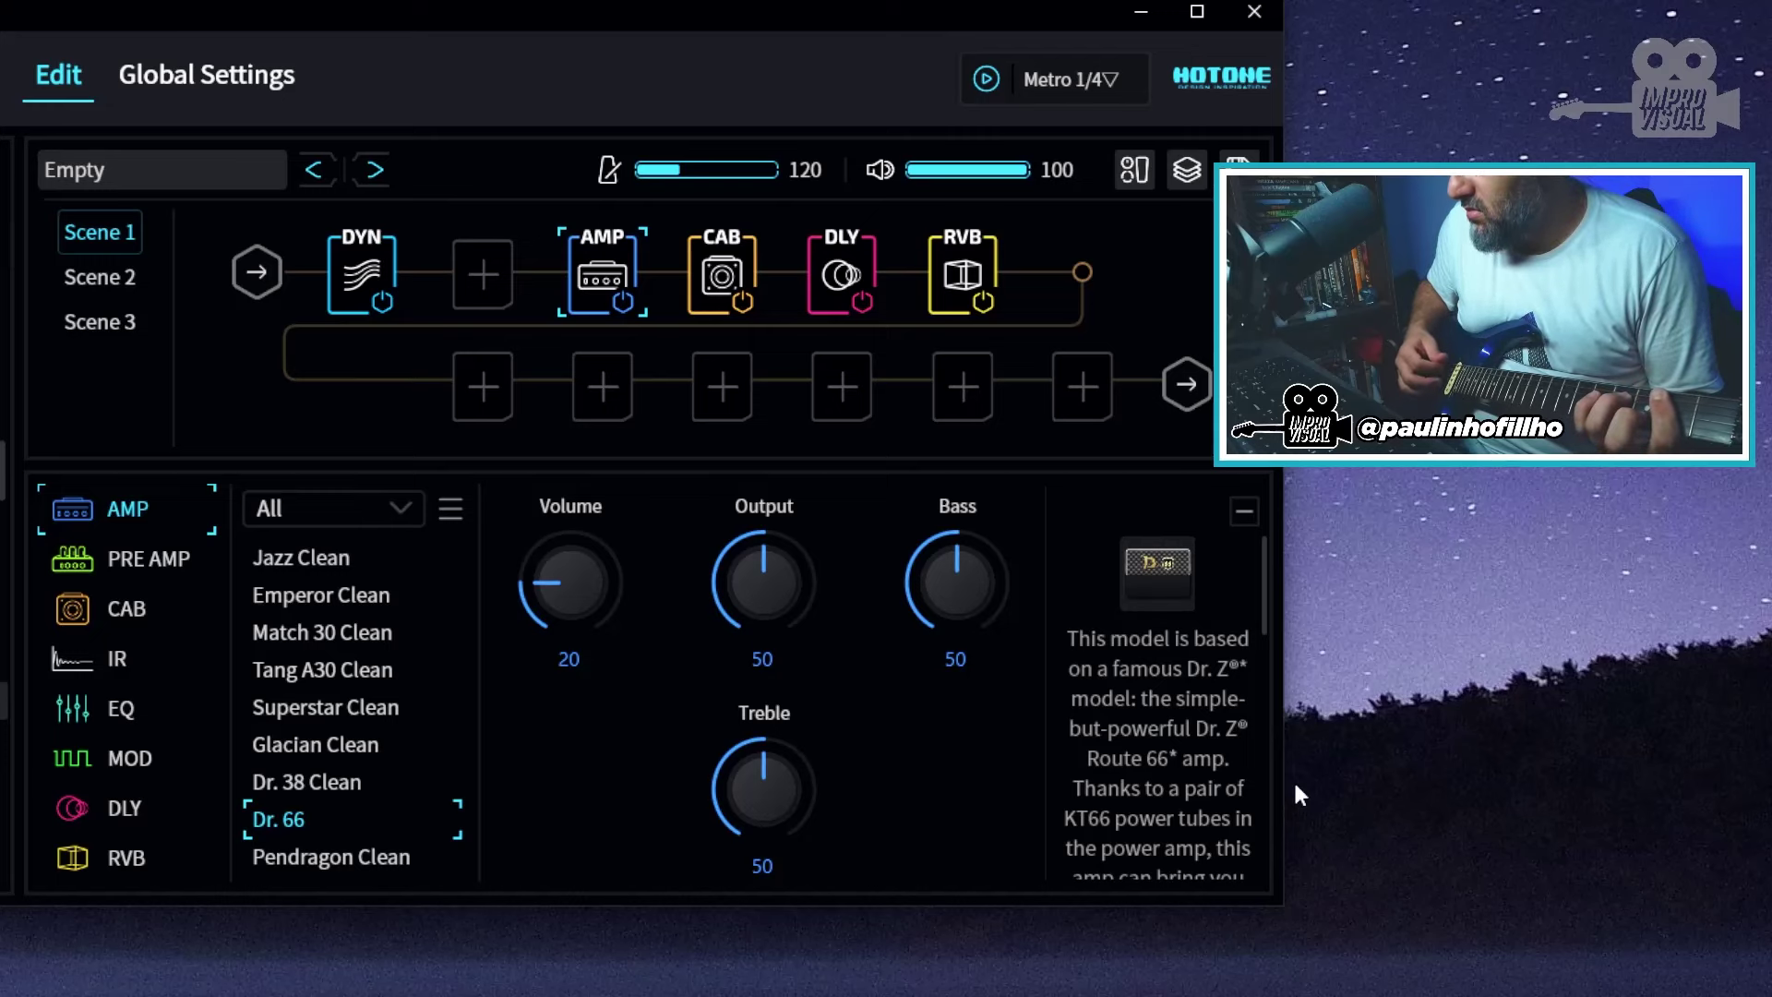
{"action": "left_click", "coordinate": [362, 781]}
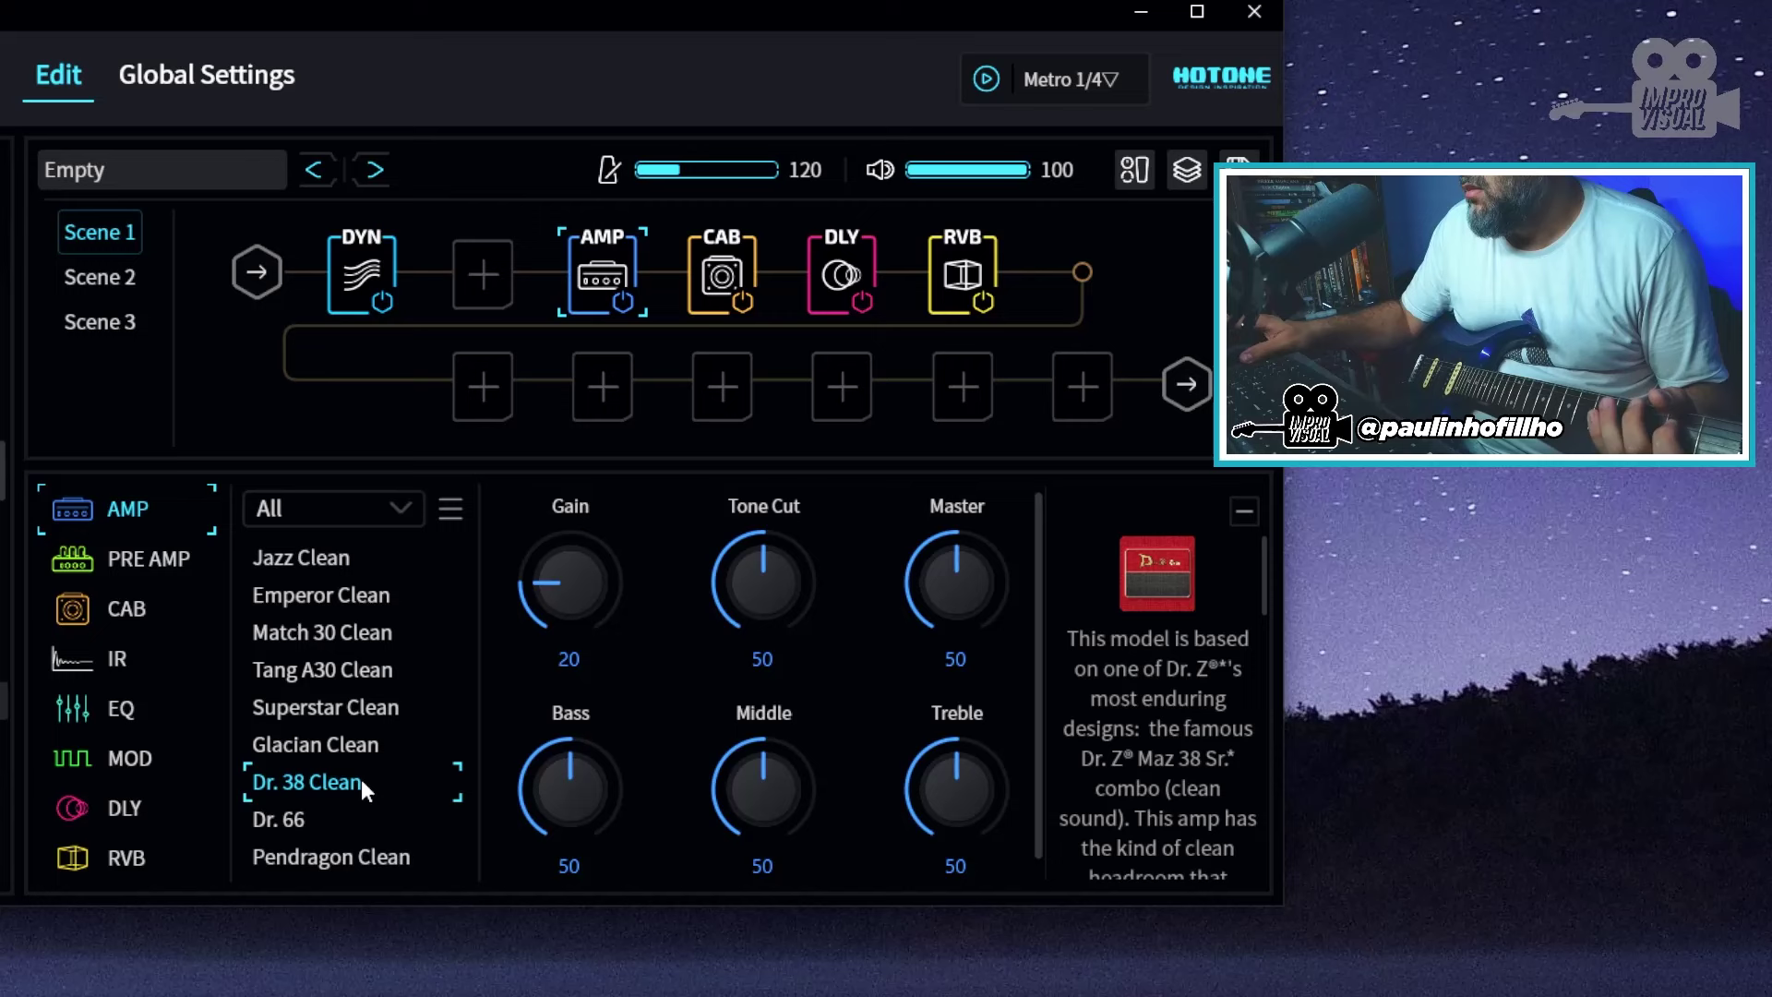
{"action": "left_click", "coordinate": [295, 821]}
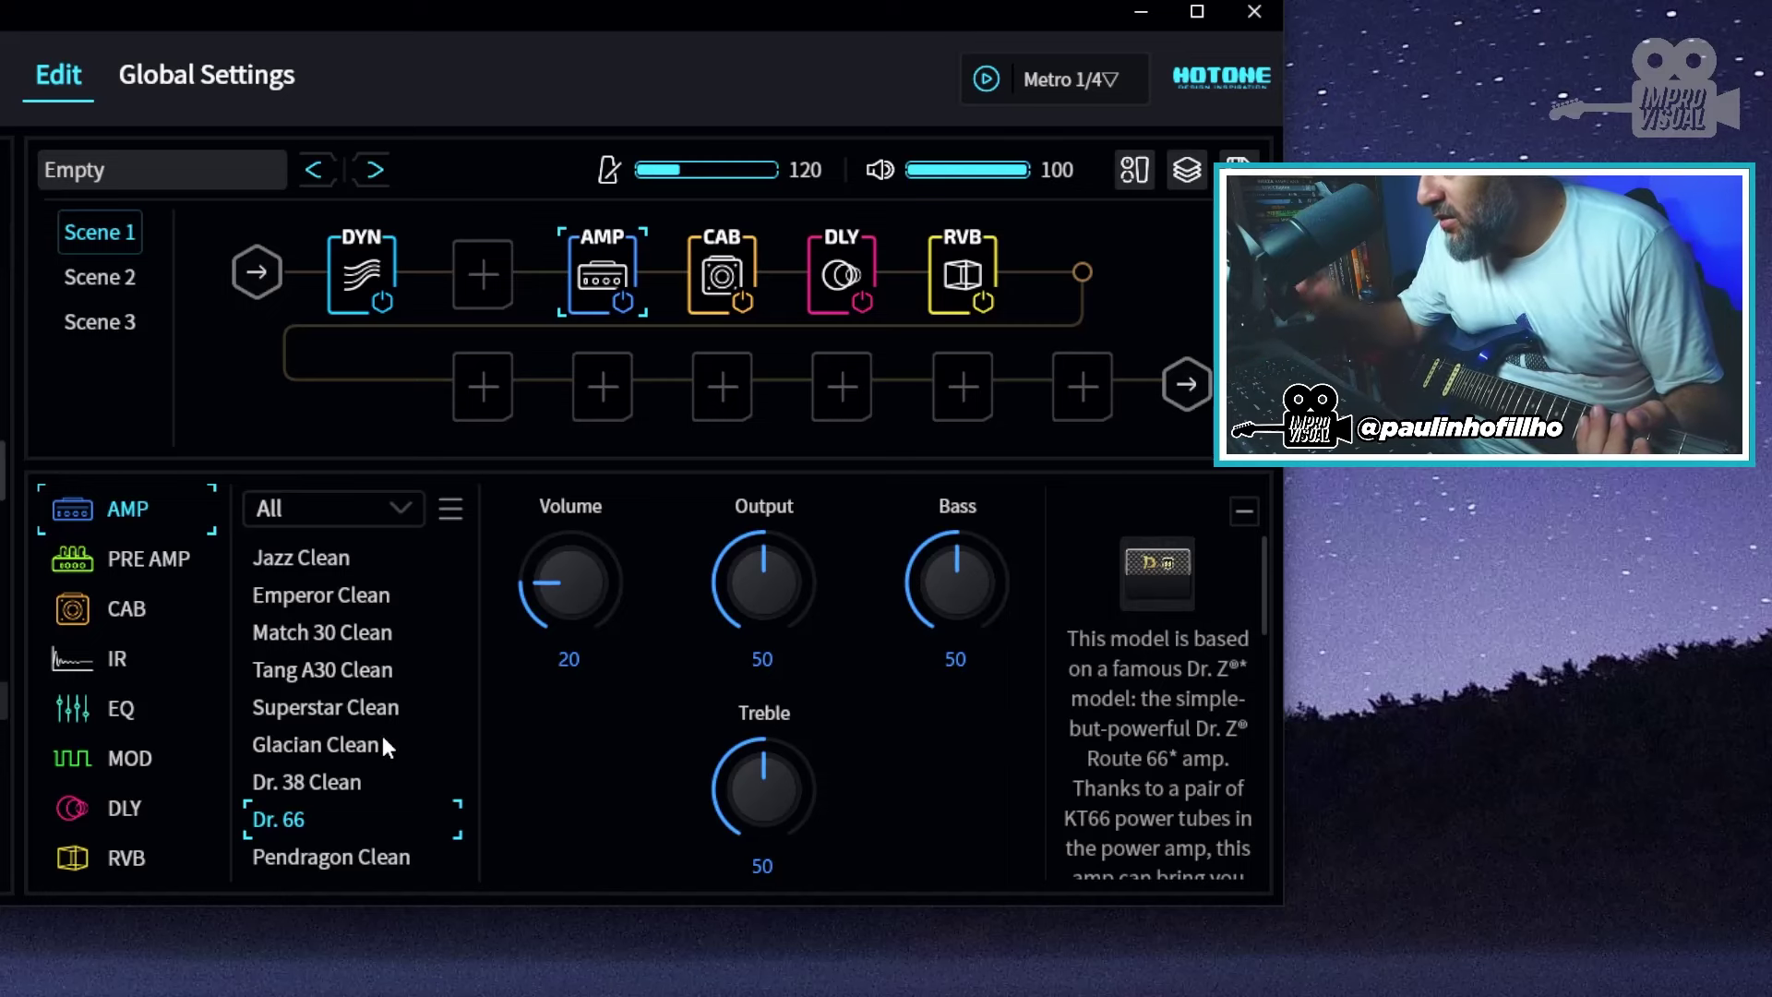
Compare the Pendragon Clean and Pendragon Clean+ amp models, switching back and forth and ending on Pendragon Clean+
{"action": "scroll", "coordinate": [382, 738], "scroll_direction": "down", "scroll_amount": 1}
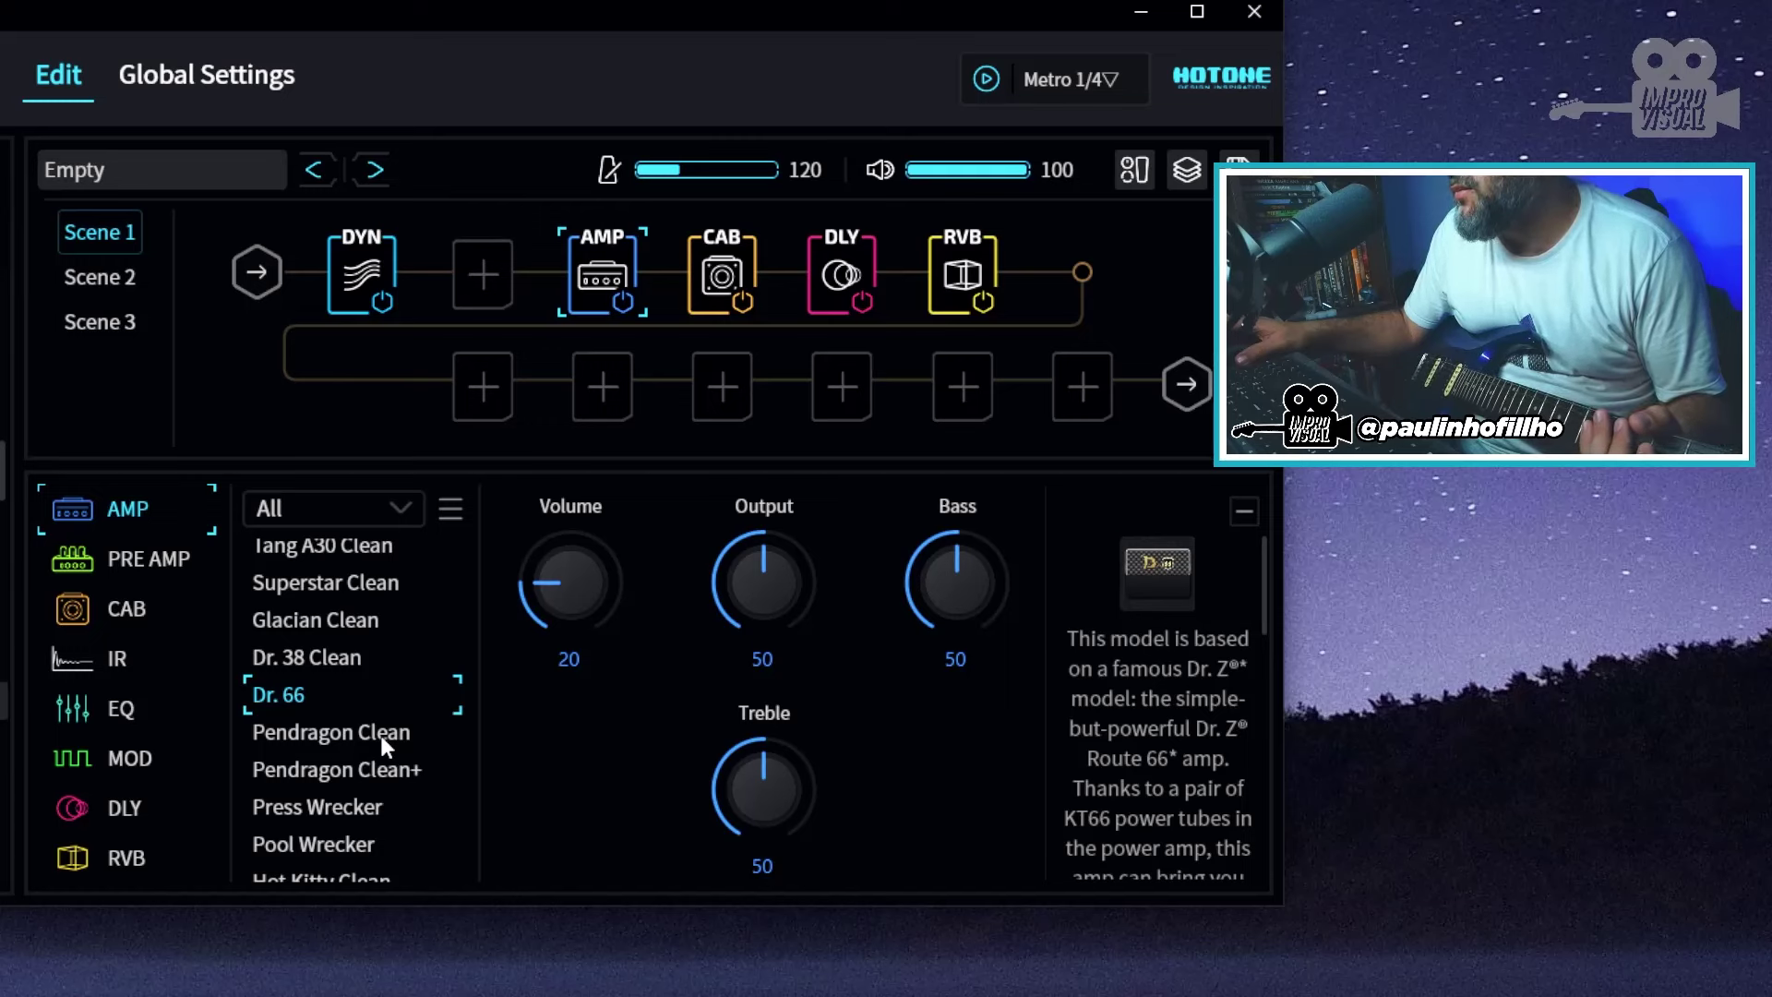
{"action": "left_click", "coordinate": [381, 735]}
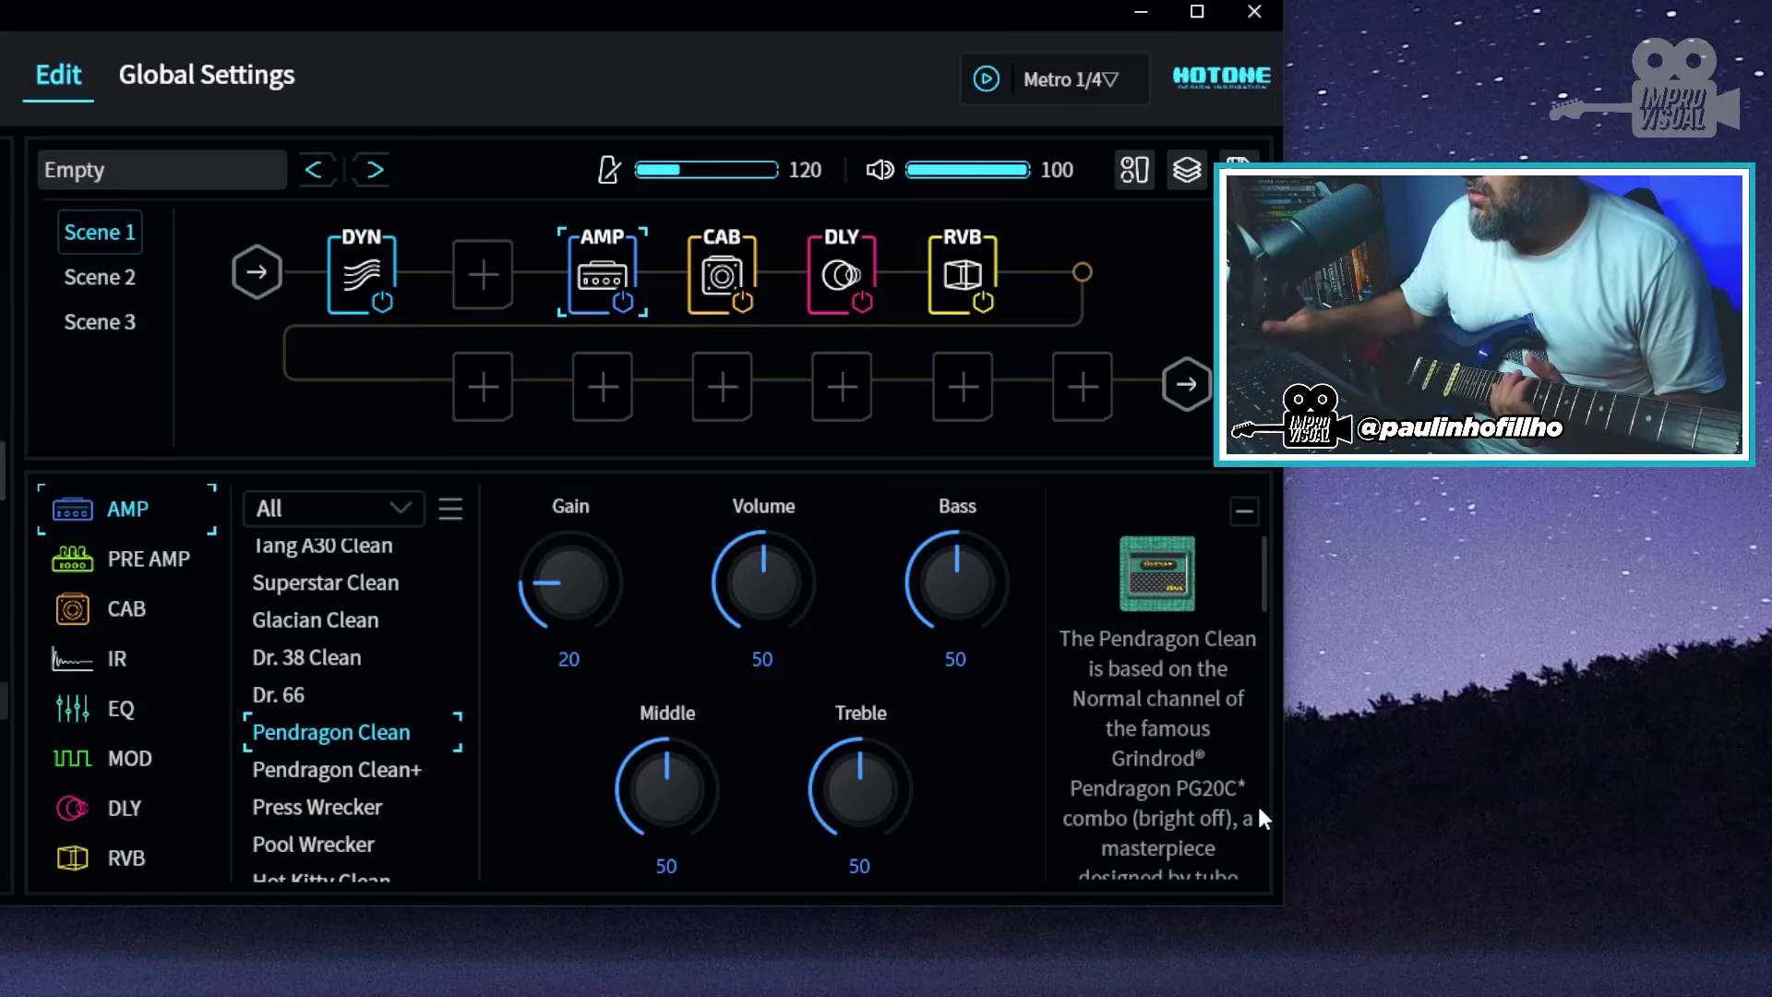
{"action": "left_click", "coordinate": [351, 769]}
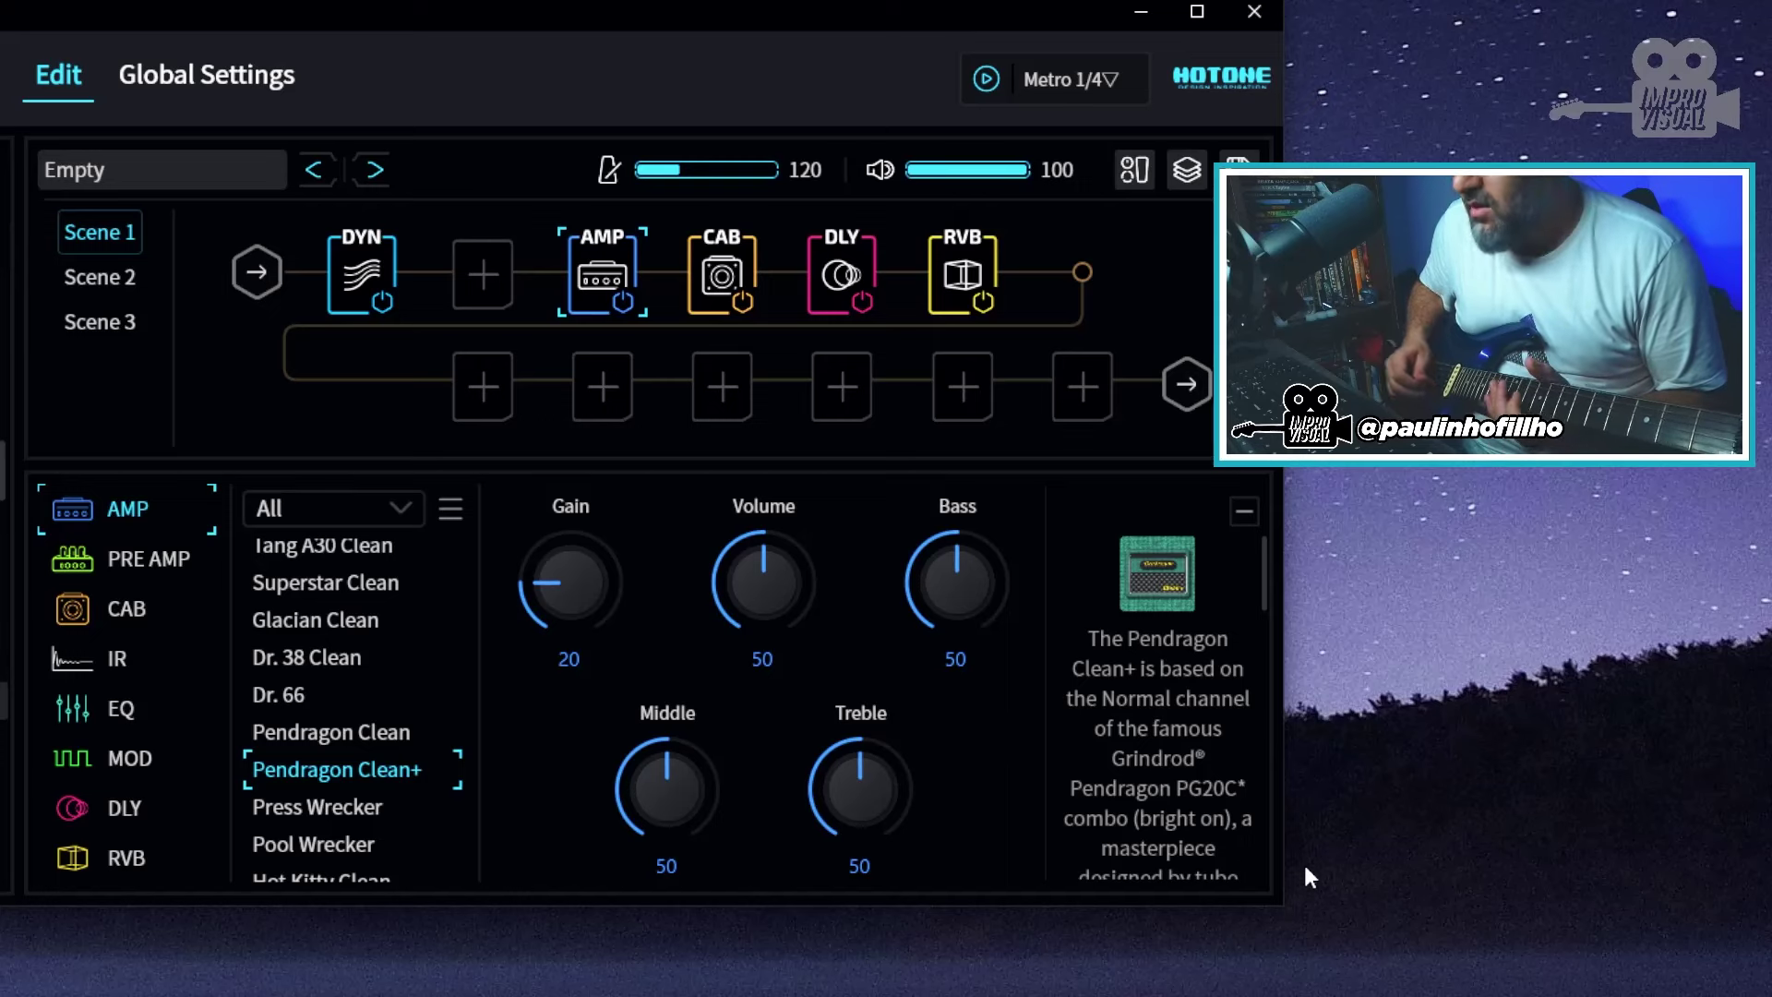
{"action": "left_click", "coordinate": [330, 732]}
{"action": "left_click", "coordinate": [325, 773]}
Load the Press Wrecker, Pool Wrecker and Hot Kitty Clean amp models in turn
{"action": "left_click", "coordinate": [316, 821]}
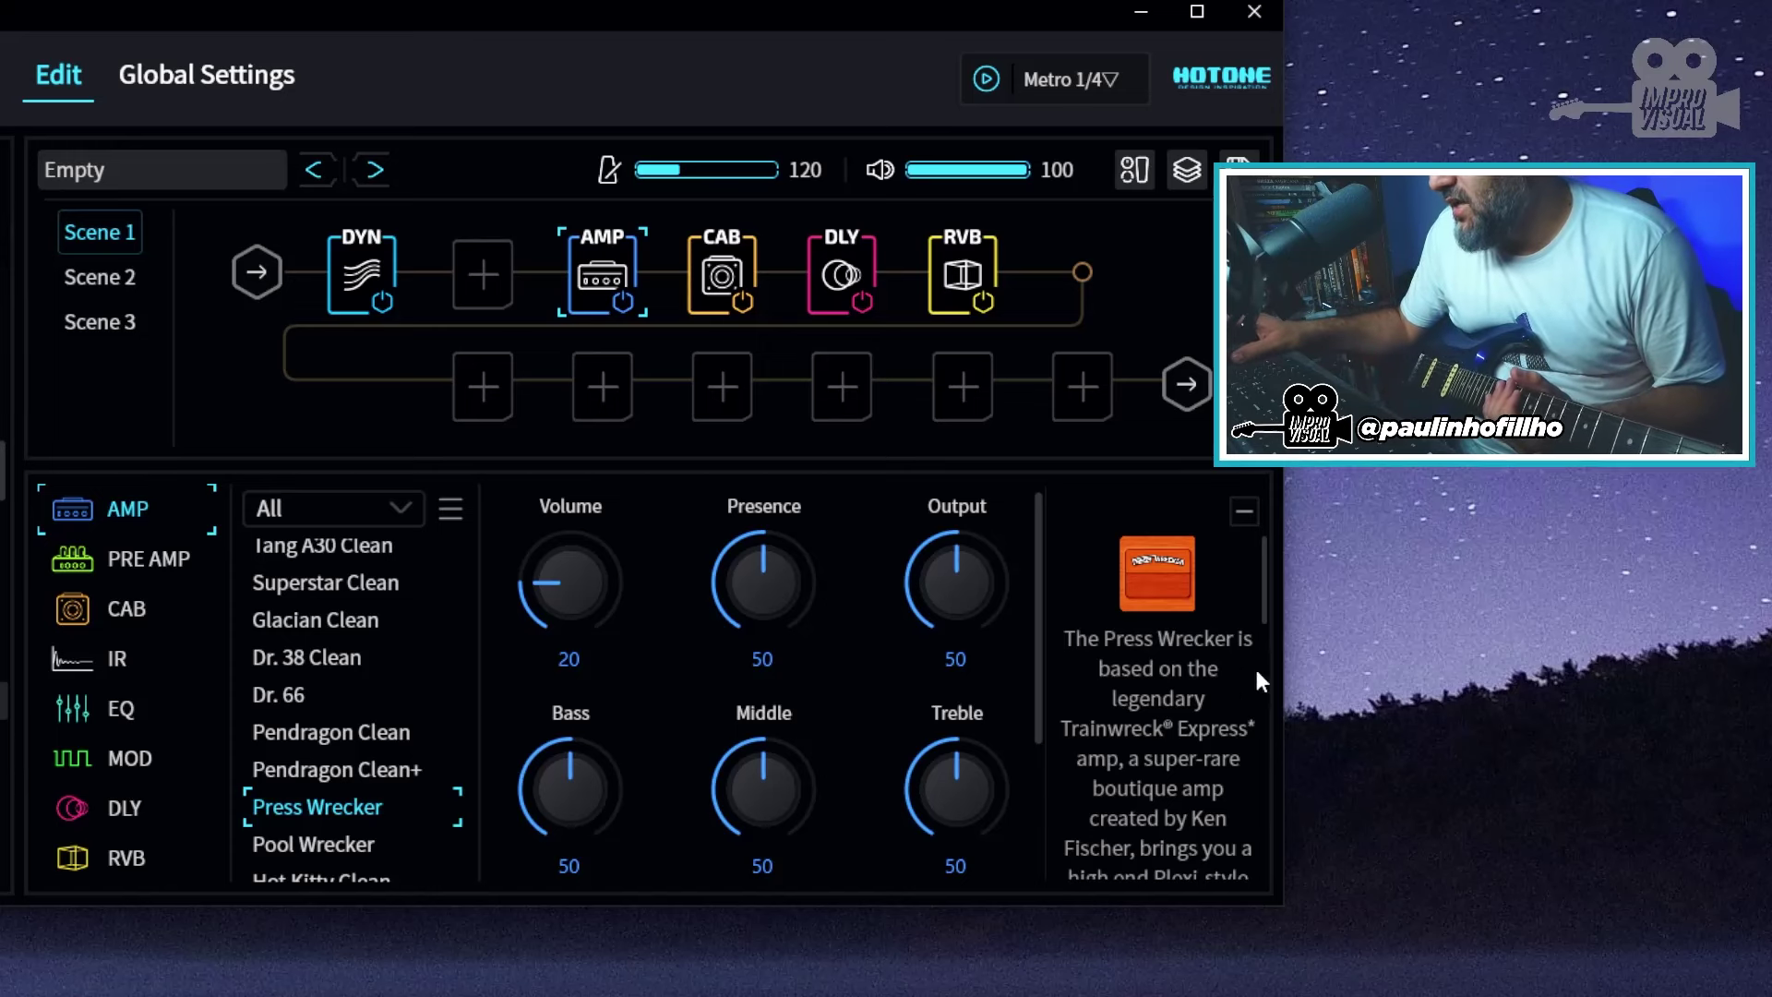
{"action": "scroll", "coordinate": [373, 726], "scroll_direction": "down", "scroll_amount": 3}
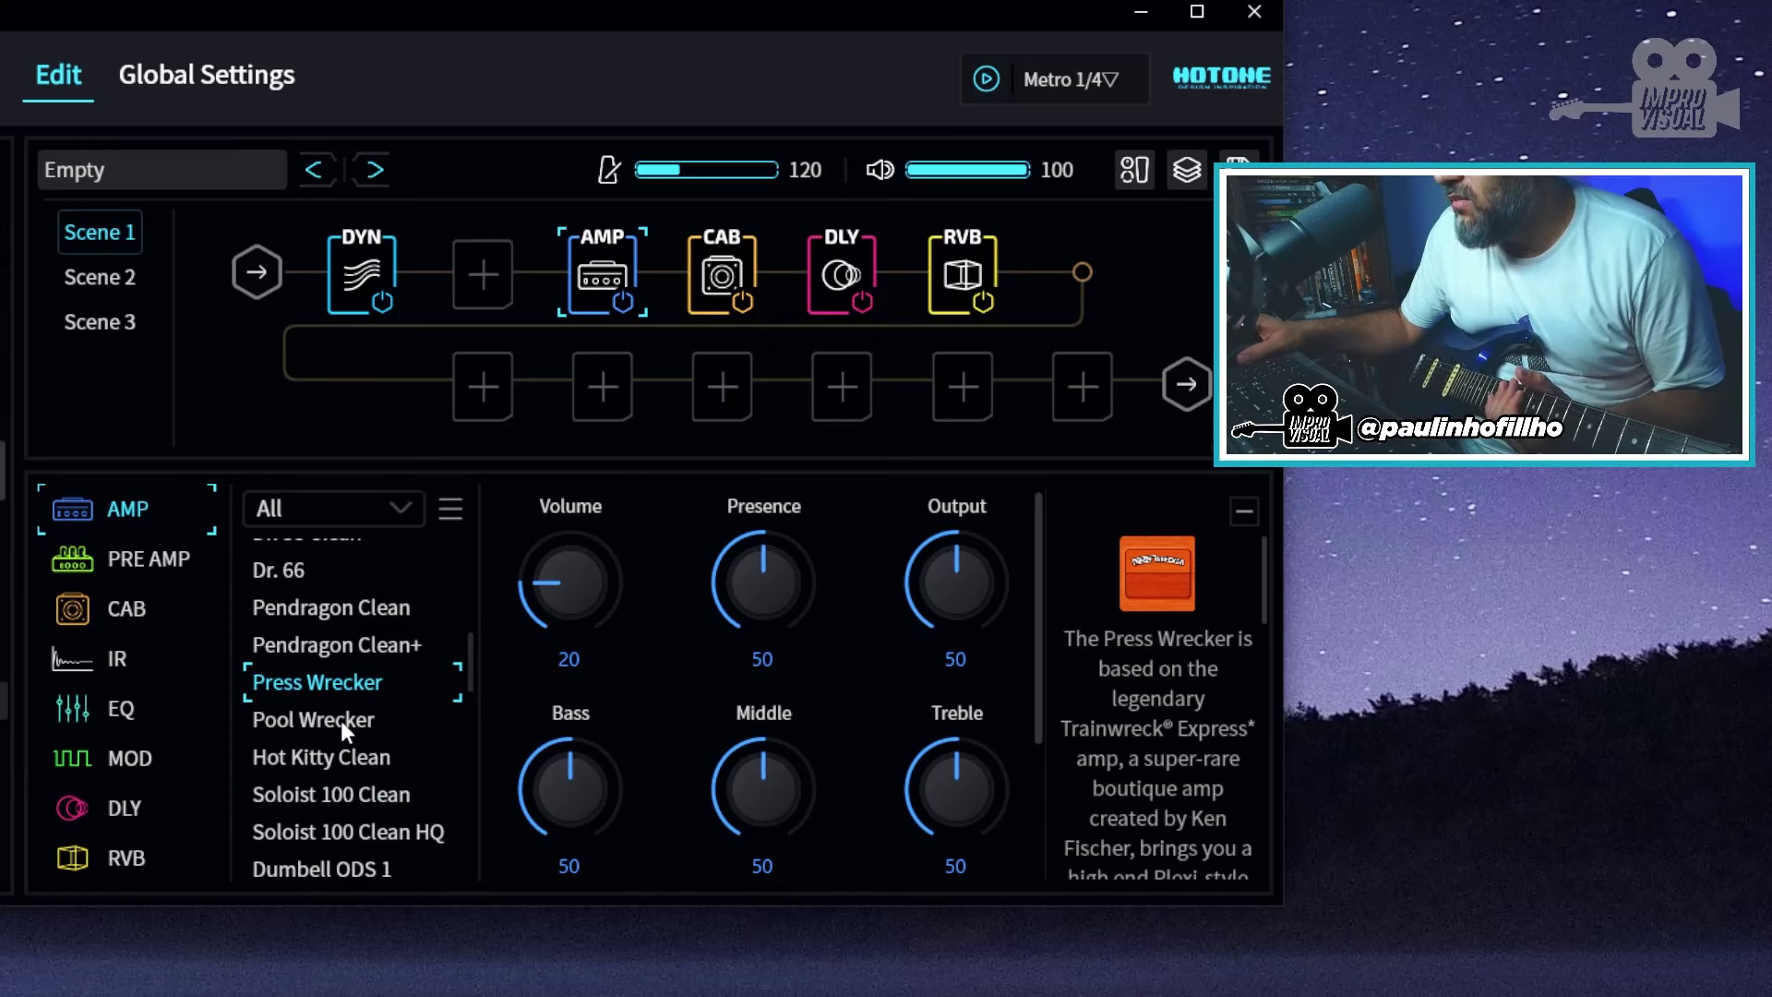
{"action": "left_click", "coordinate": [342, 720]}
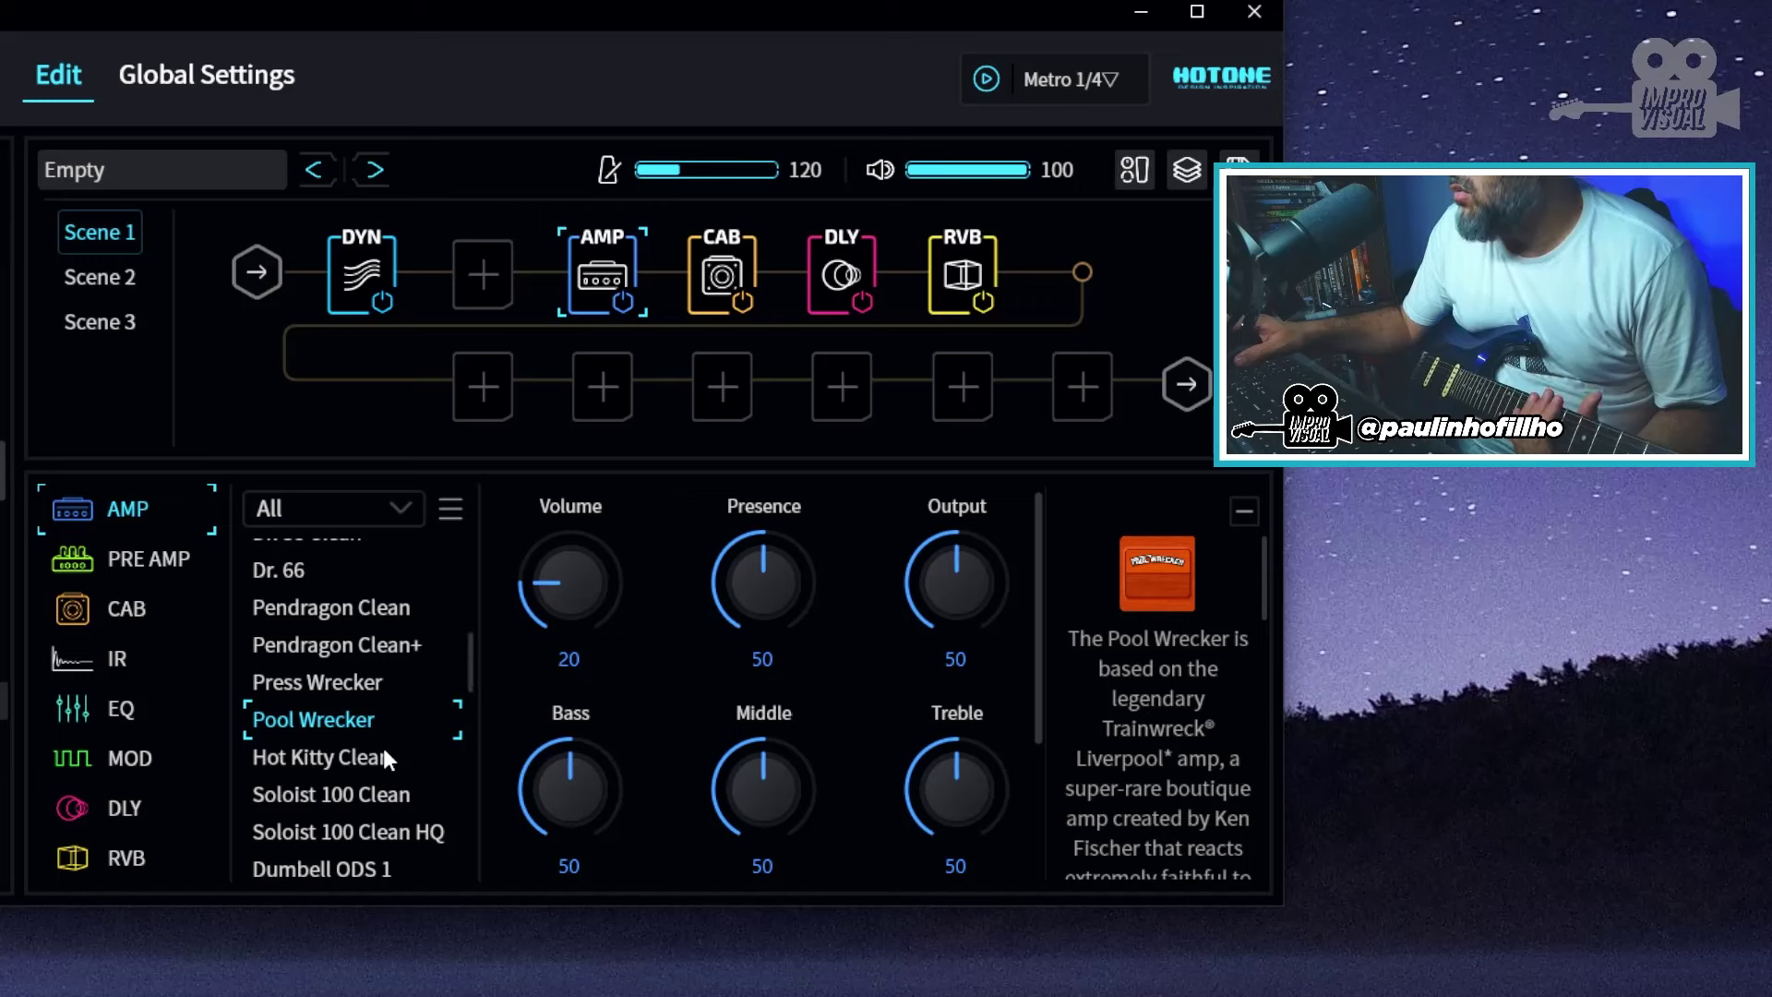
{"action": "left_click", "coordinate": [318, 760]}
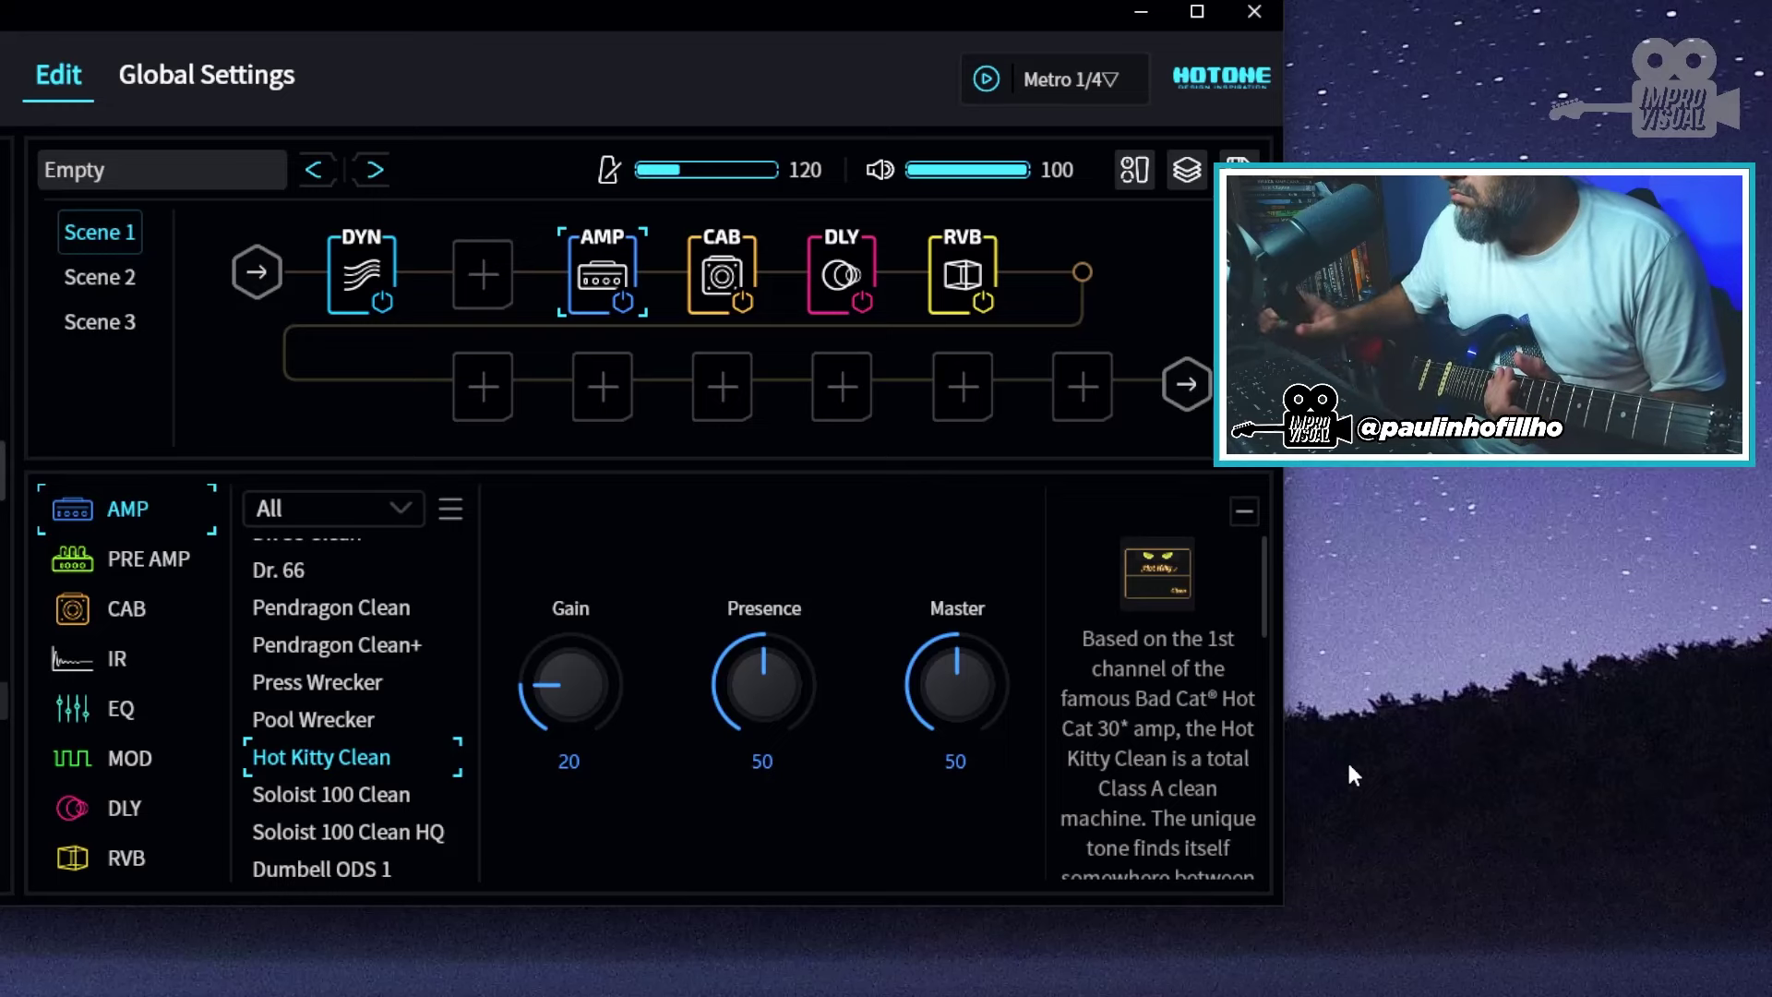
Compare the Soloist 100 Clean and Soloist 100 Clean HQ amp models, ending on the HQ version and reading its description
{"action": "left_click", "coordinate": [362, 808]}
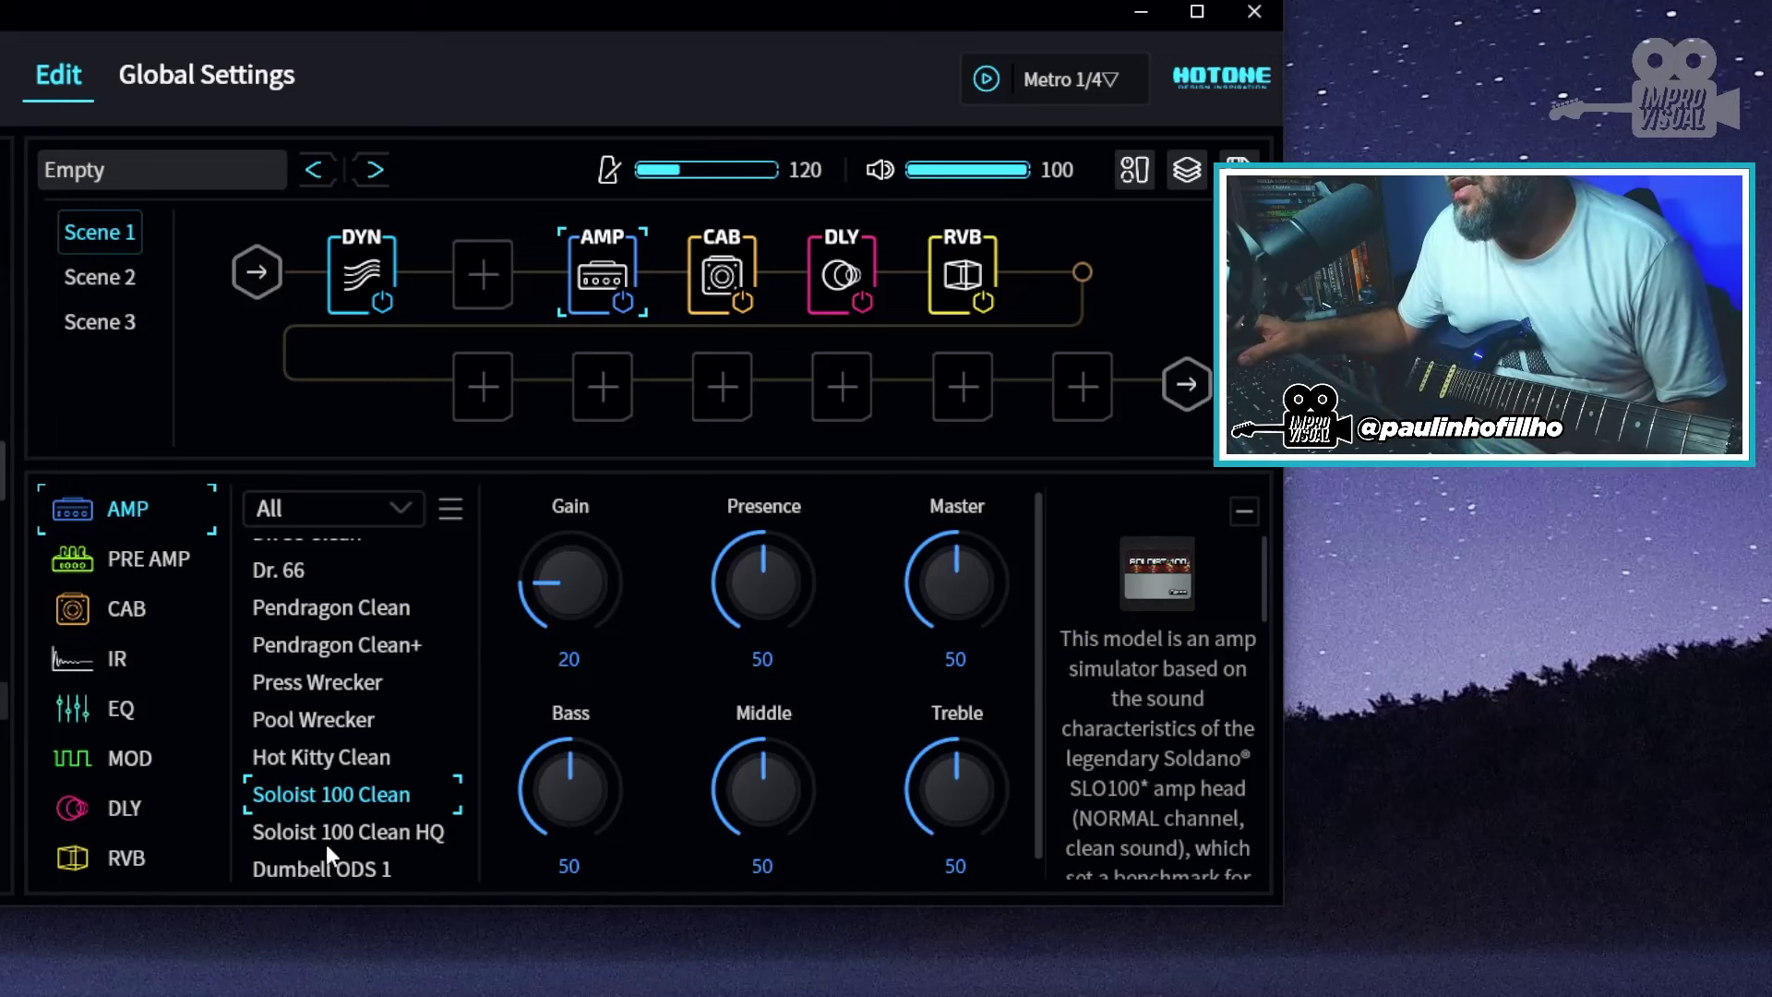
{"action": "left_click", "coordinate": [387, 831]}
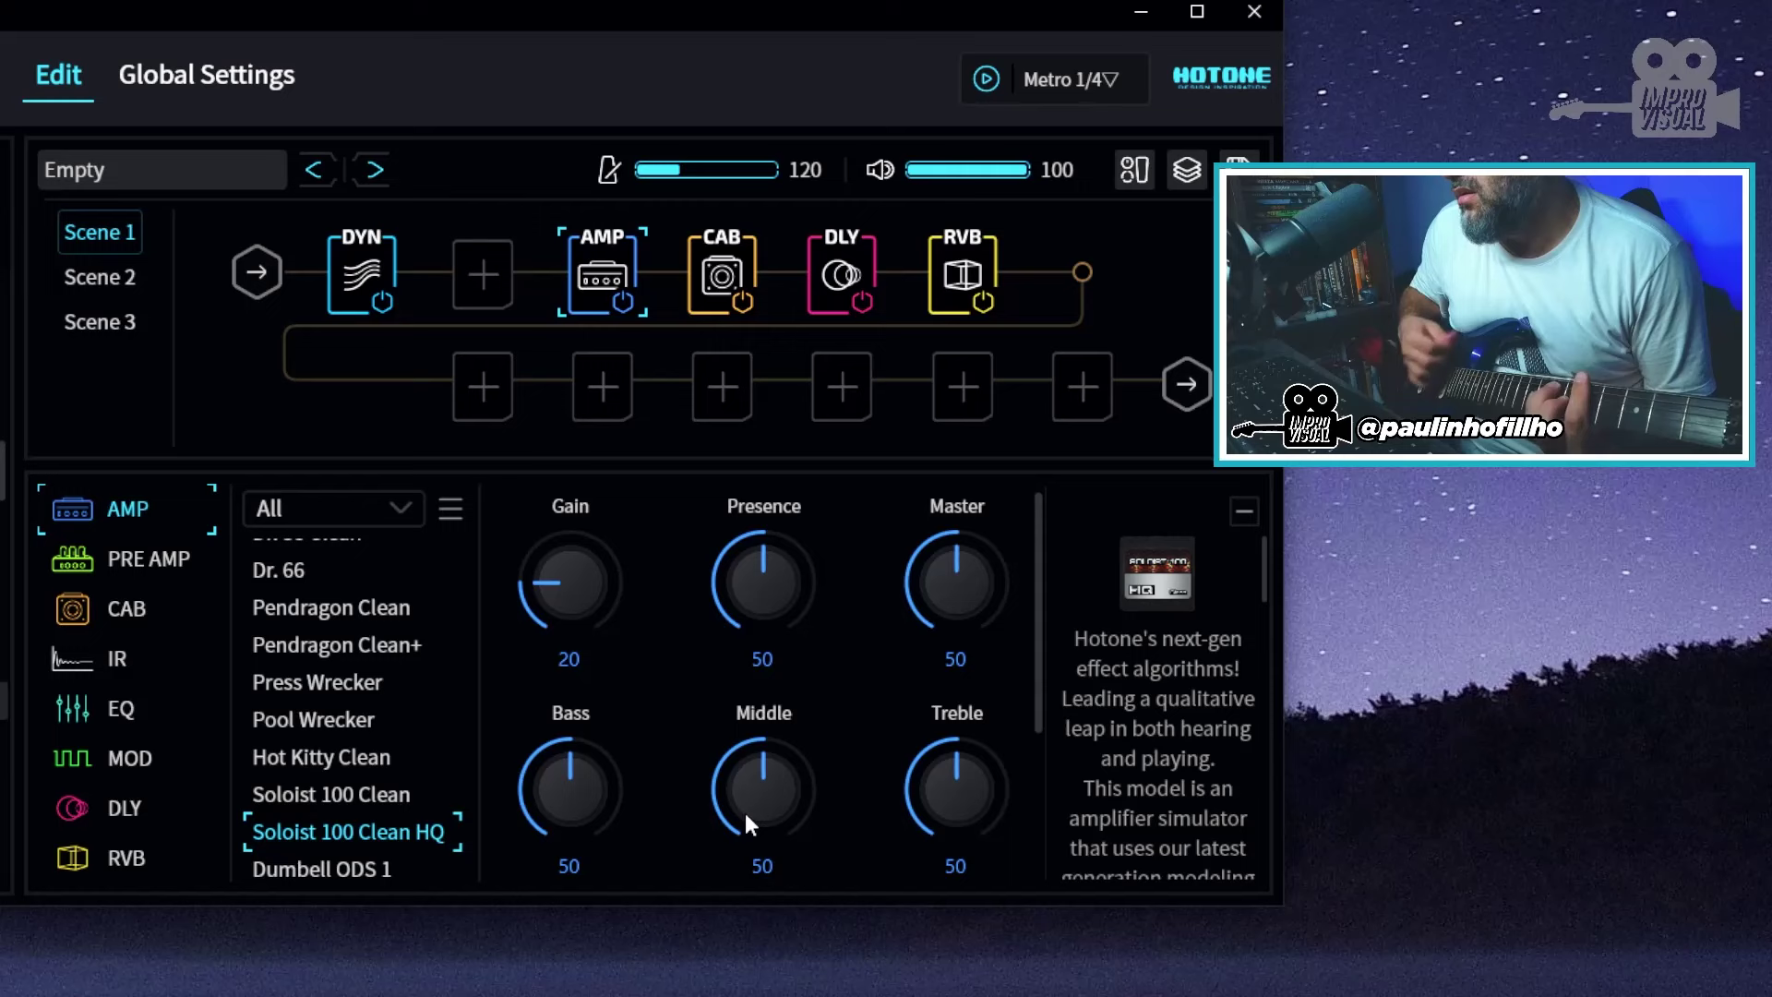
{"action": "left_click", "coordinate": [386, 793]}
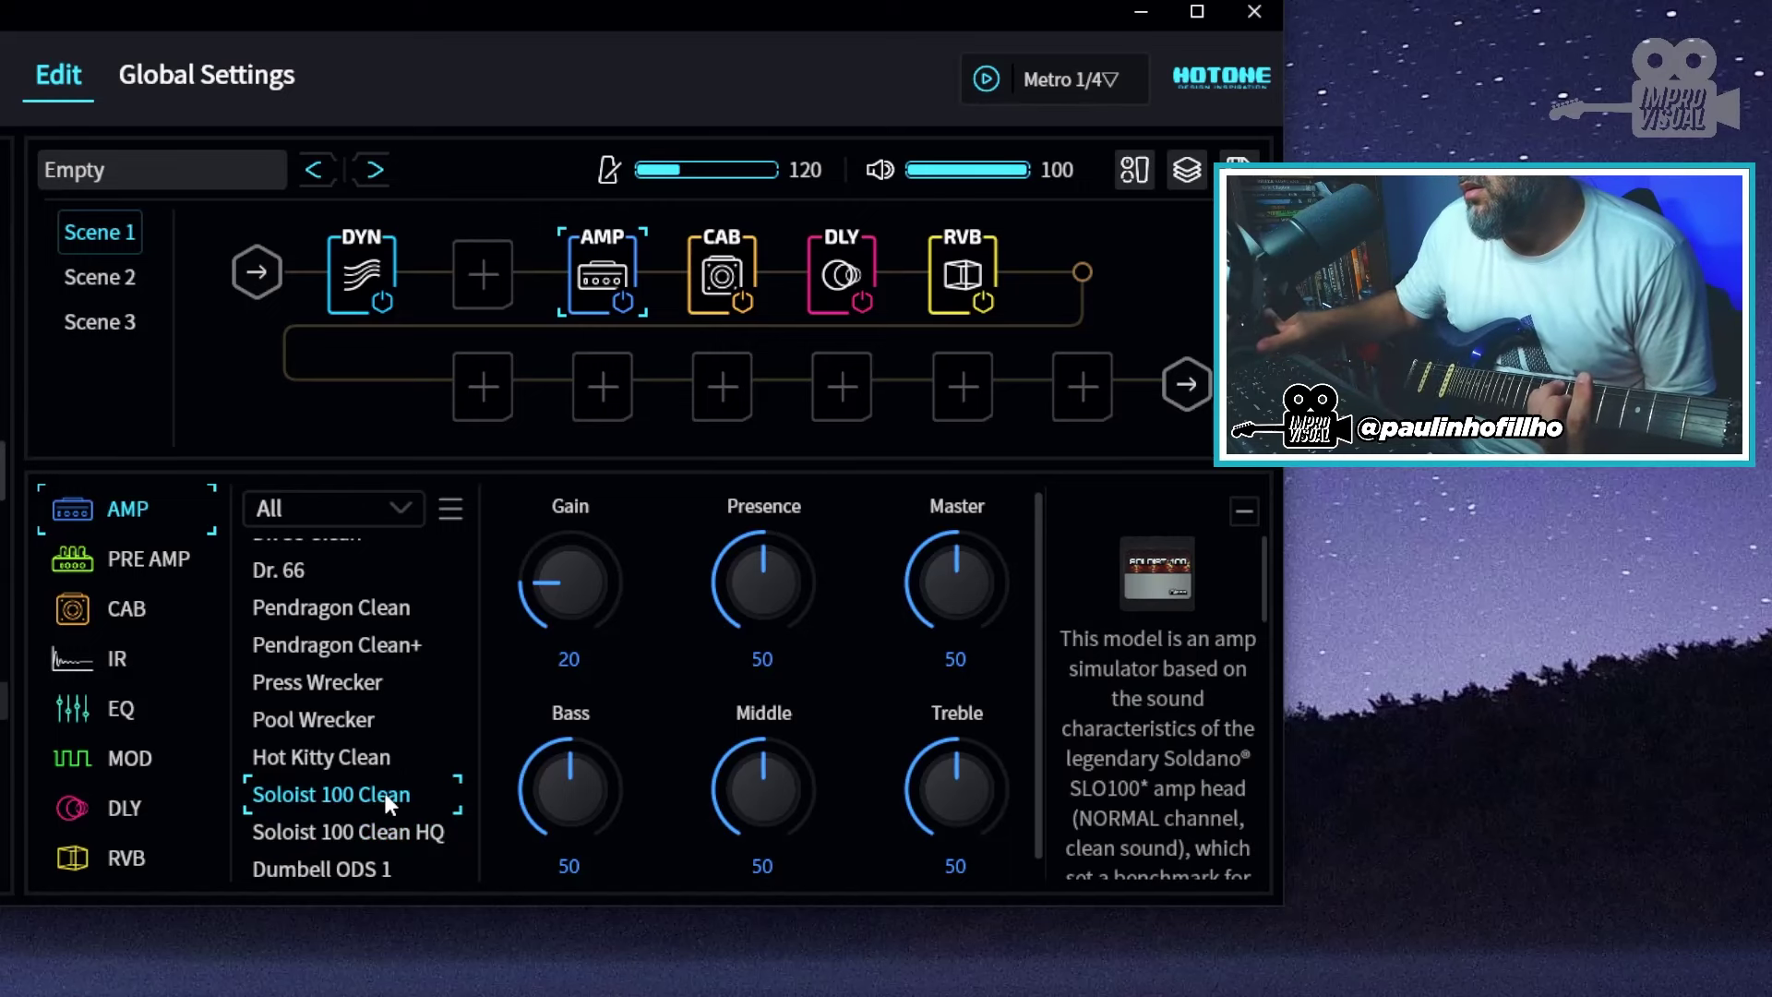
{"action": "left_click", "coordinate": [376, 830]}
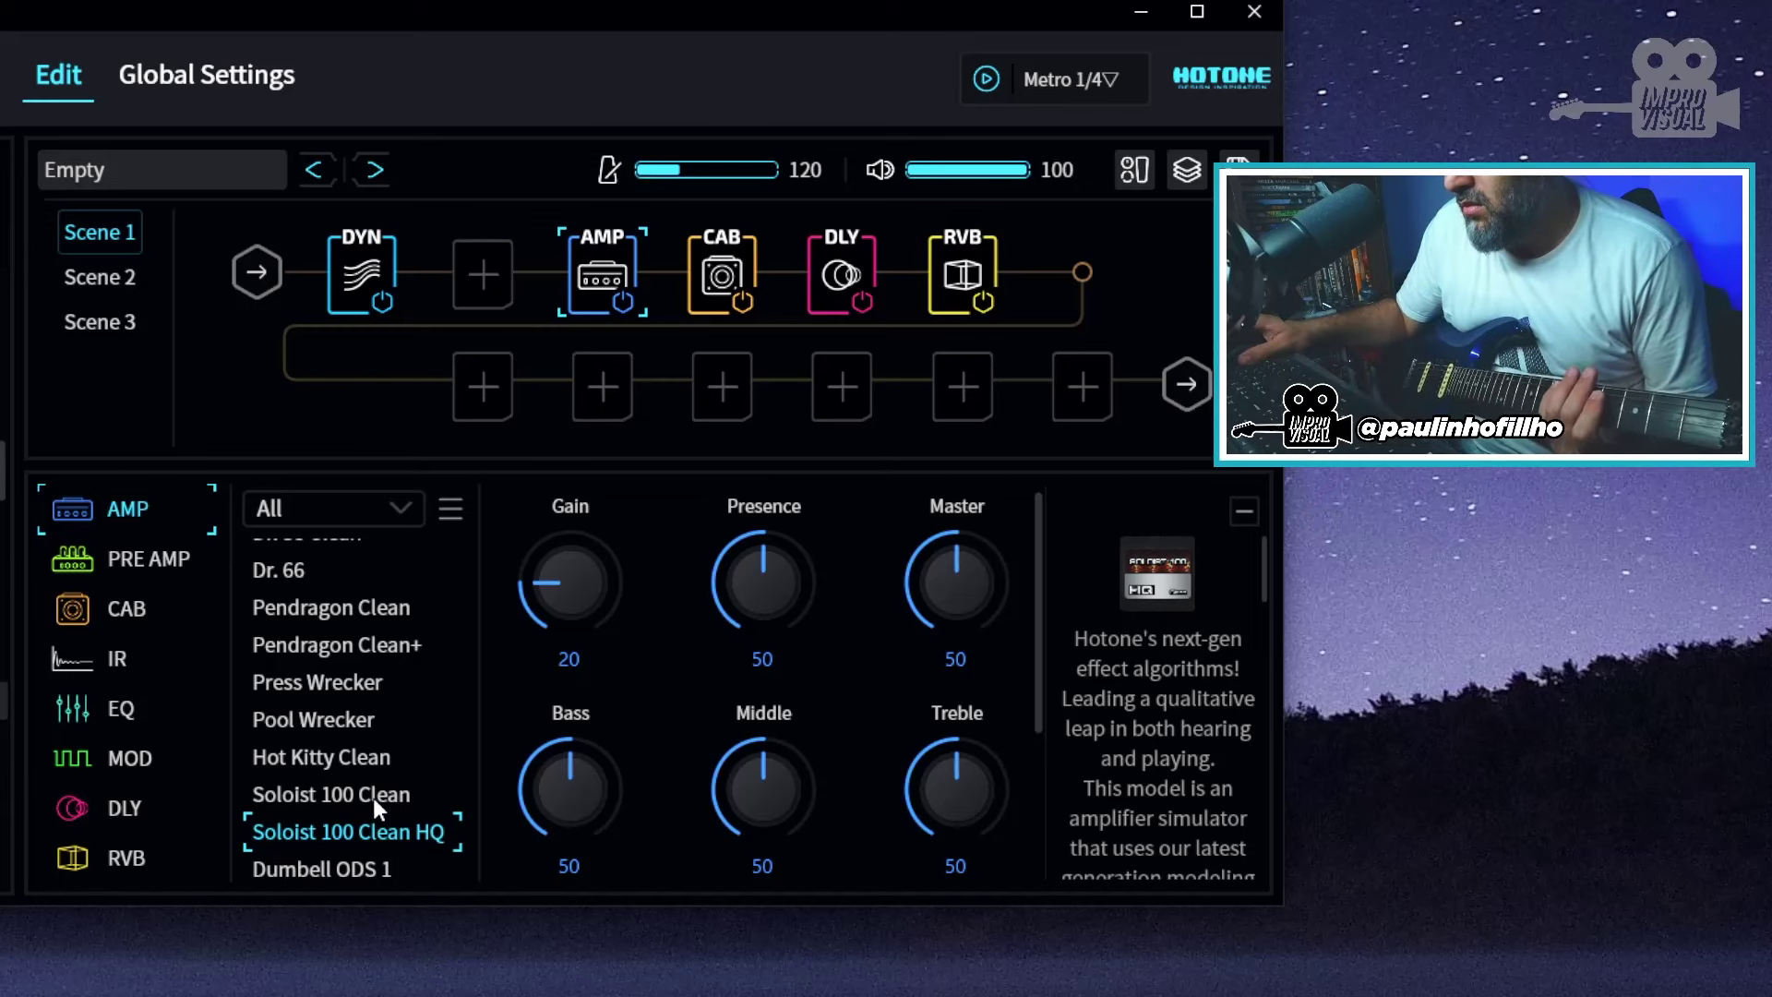
{"action": "left_click", "coordinate": [375, 792]}
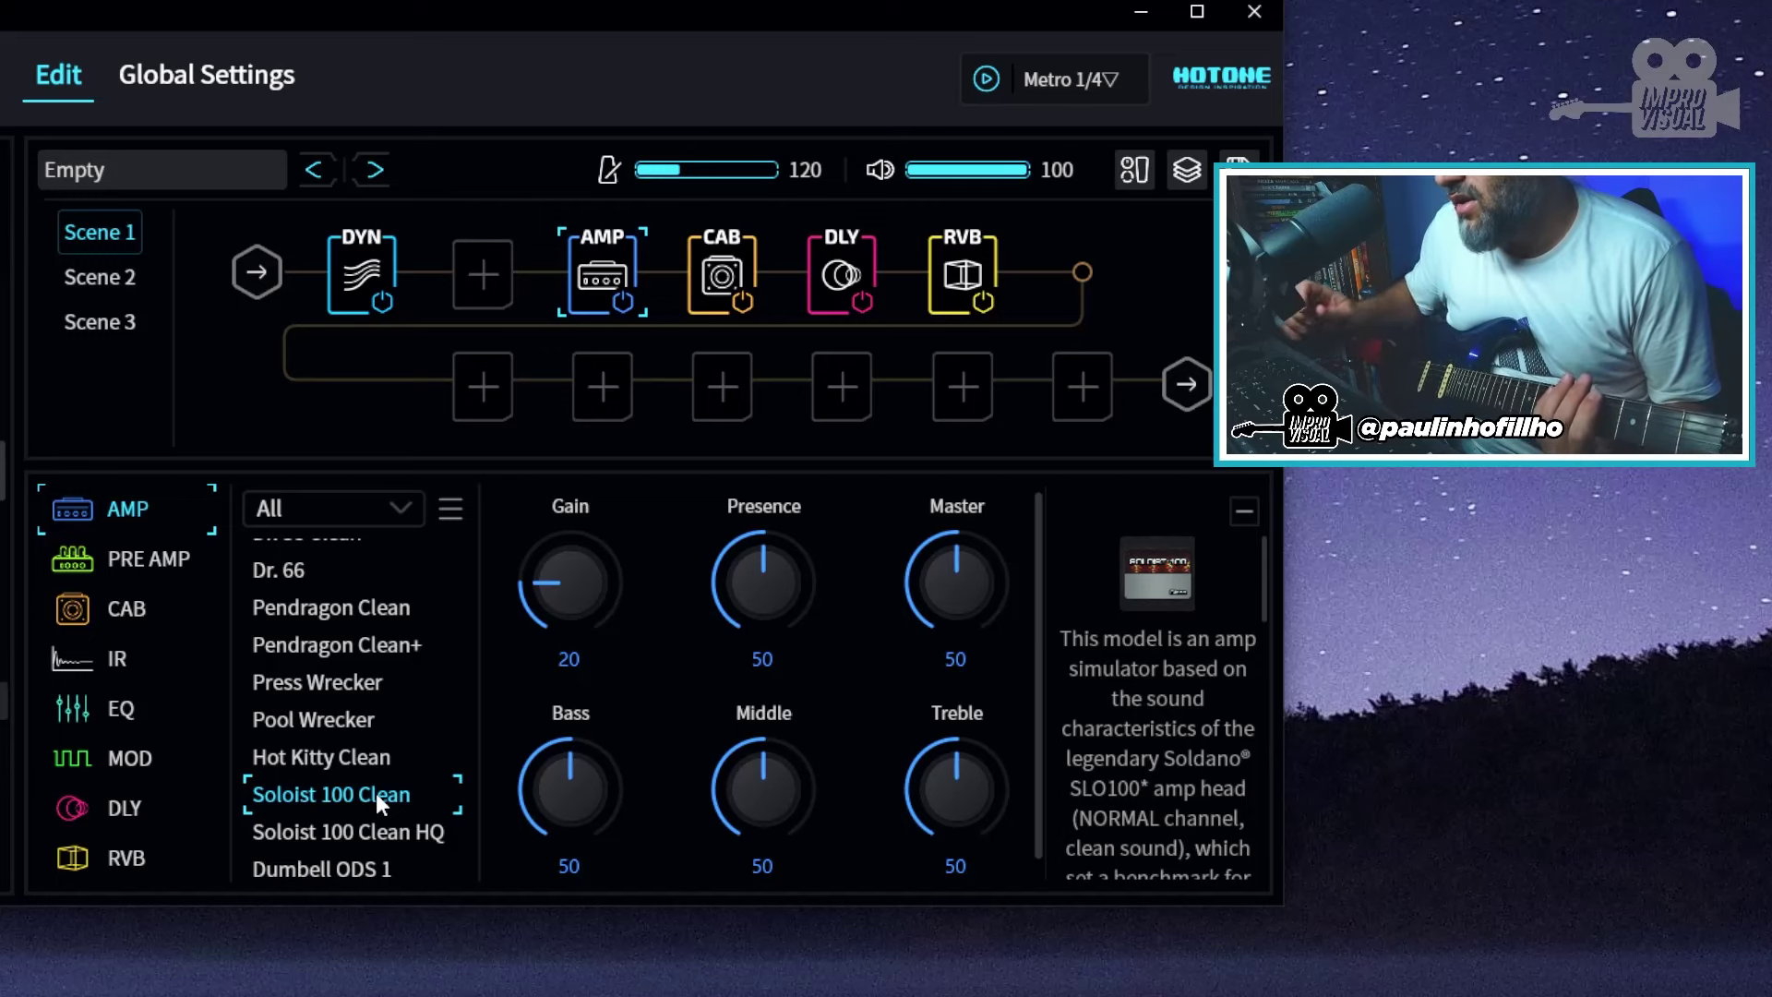
{"action": "left_click", "coordinate": [396, 832]}
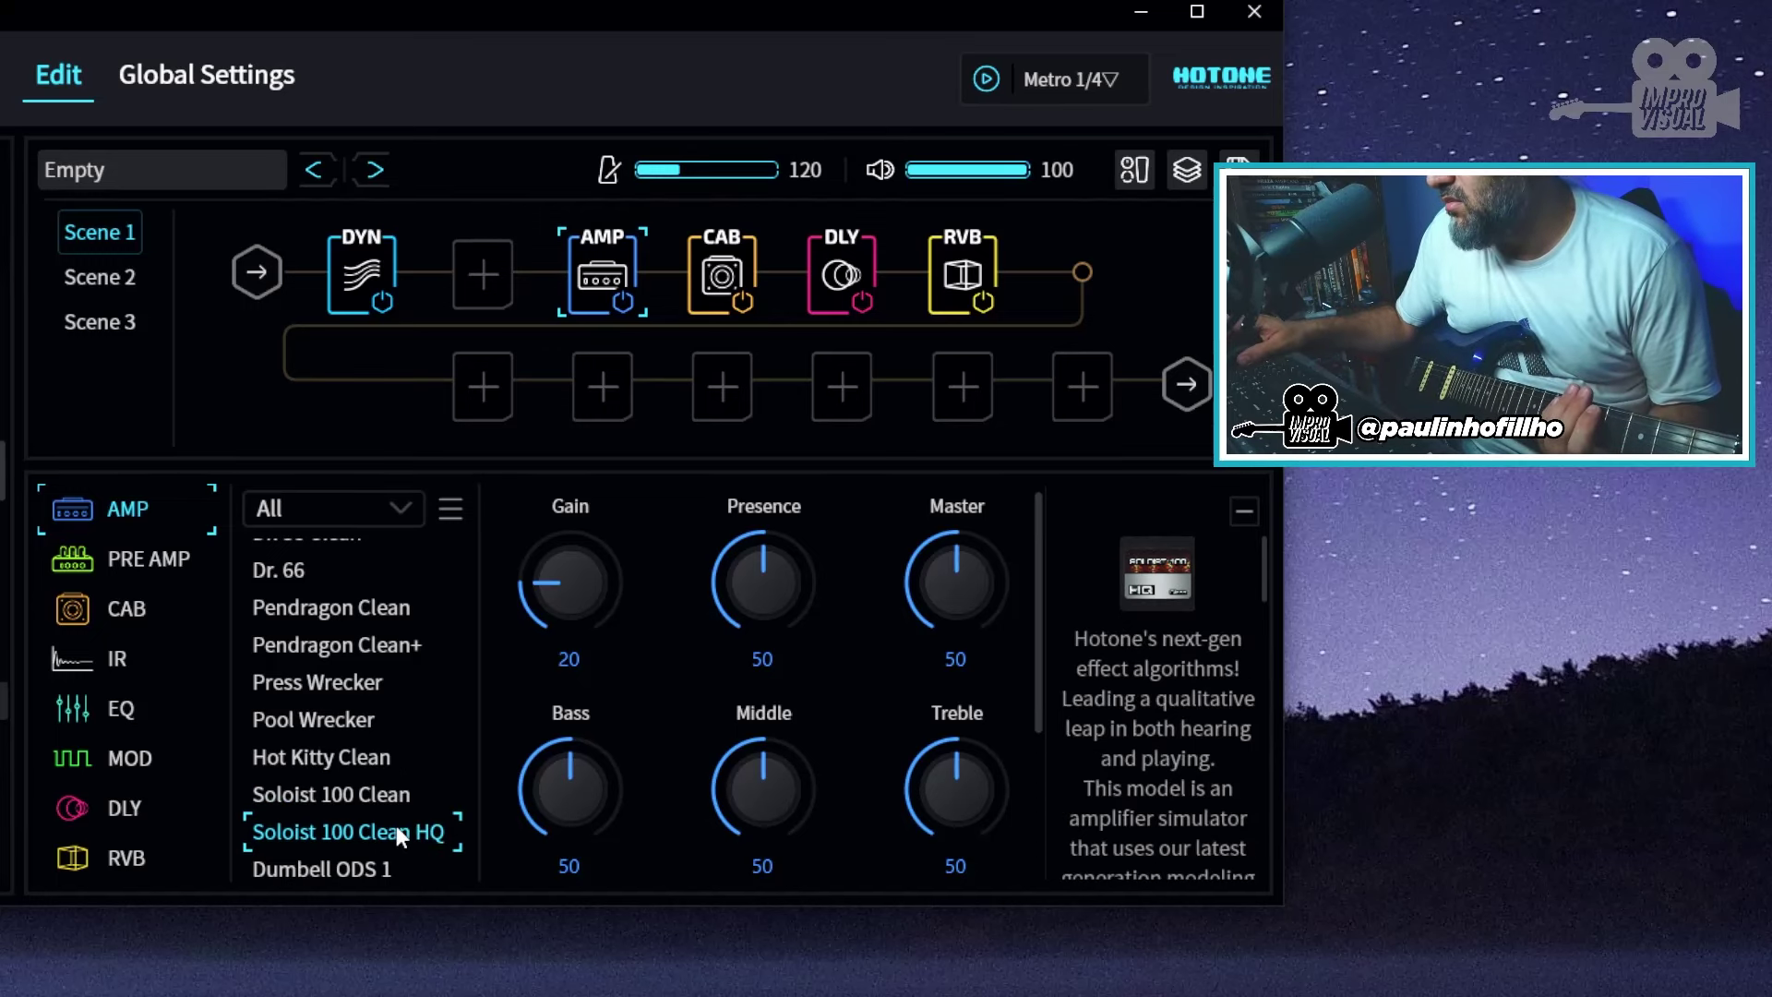
{"action": "scroll", "coordinate": [1125, 807], "scroll_direction": "down", "scroll_amount": 3}
{"action": "scroll", "coordinate": [1124, 806], "scroll_direction": "down", "scroll_amount": 3}
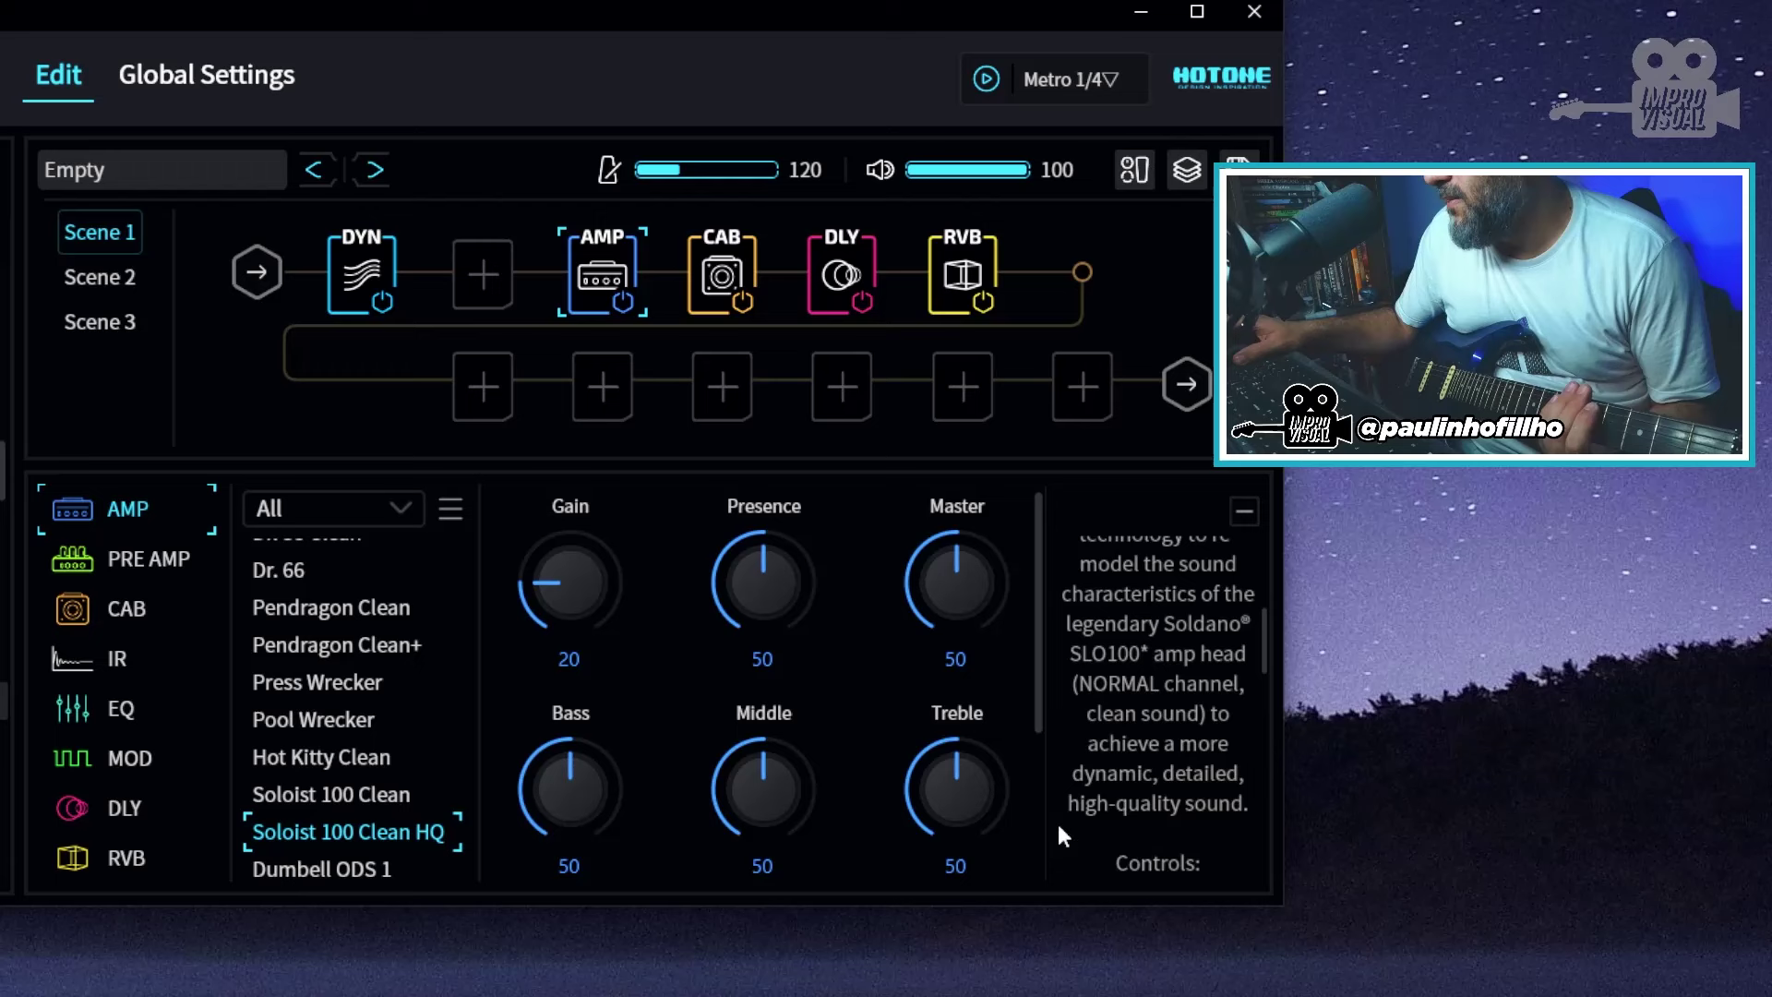
Load the Dumbell ODS 1, Petrus Clean HQ and Baseman Bright amp models in turn, reading the Petrus Clean HQ description
{"action": "scroll", "coordinate": [429, 755], "scroll_direction": "down", "scroll_amount": 3}
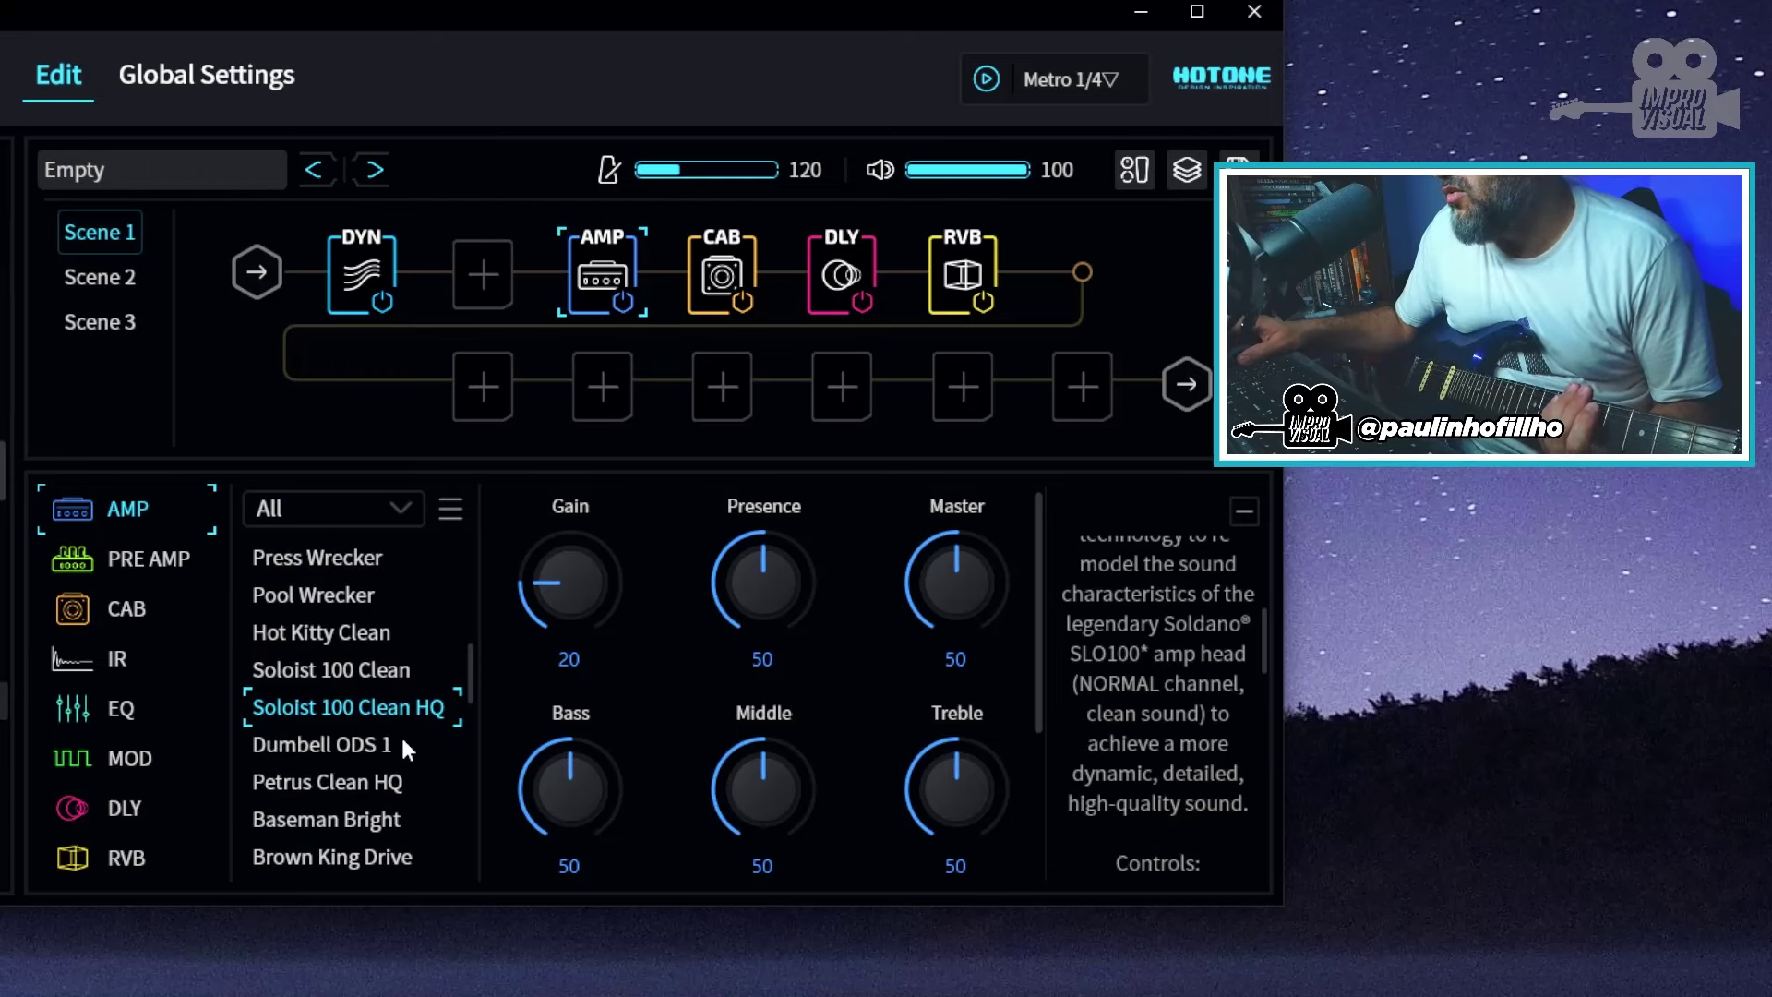
{"action": "left_click", "coordinate": [362, 751]}
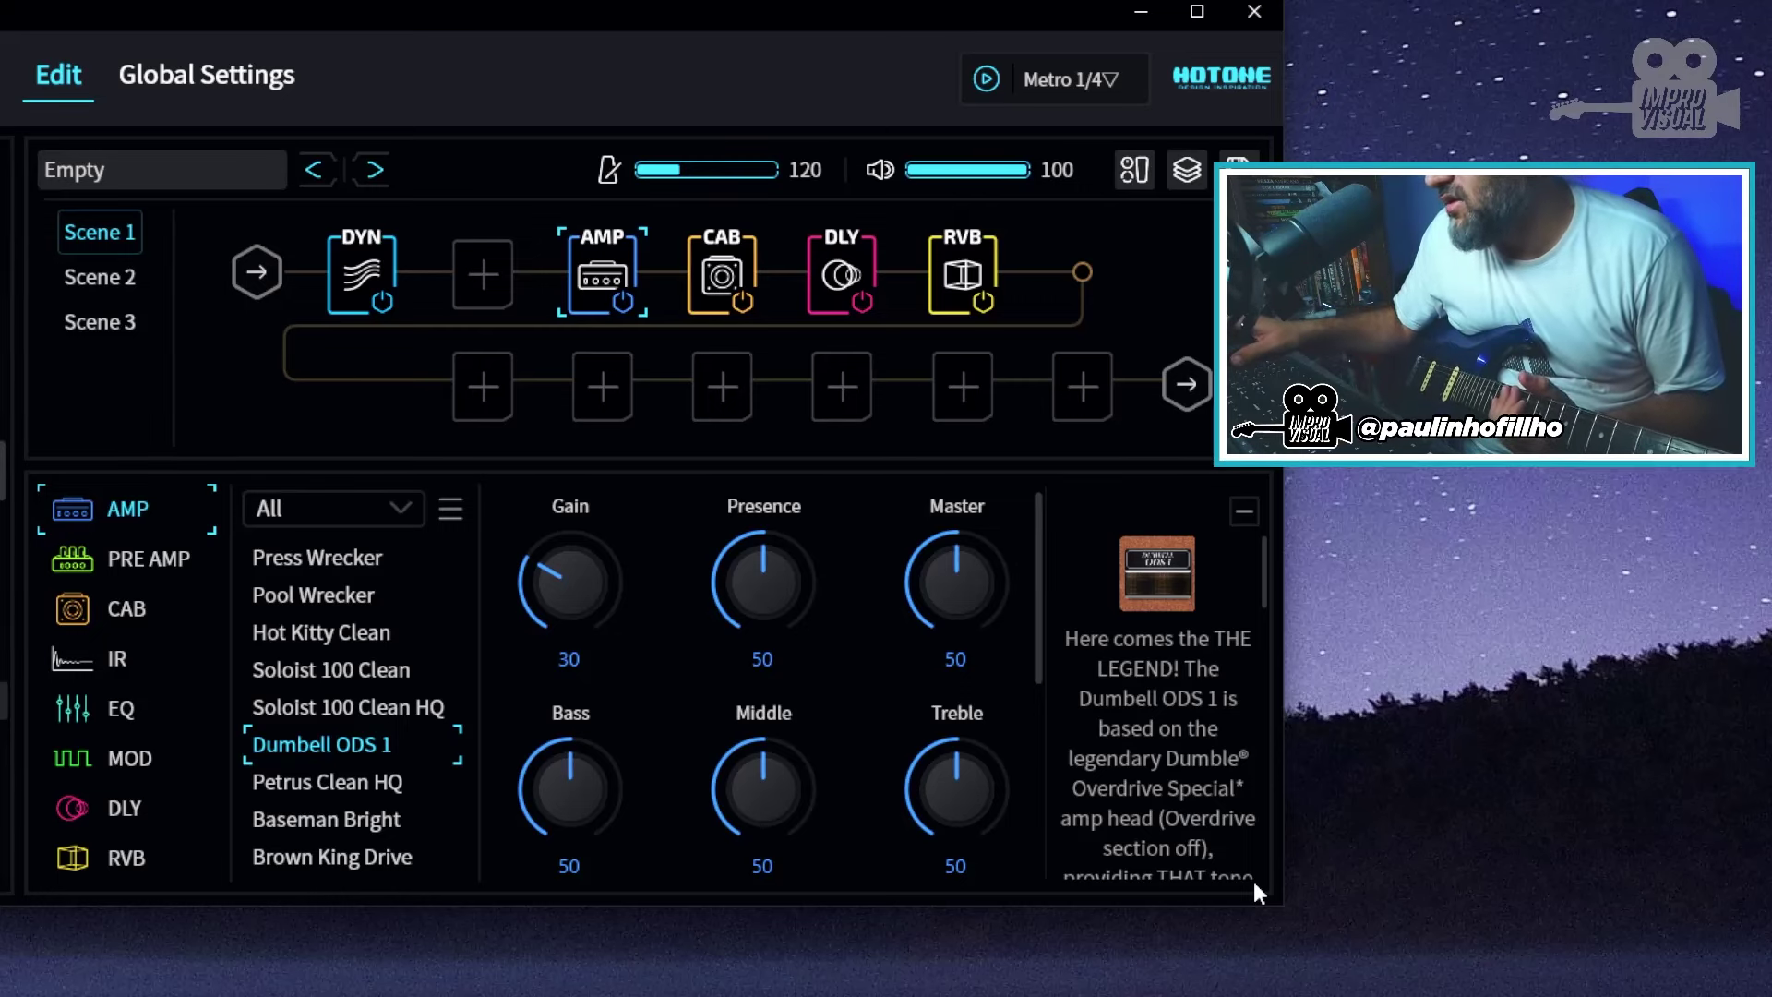
{"action": "left_click", "coordinate": [329, 786]}
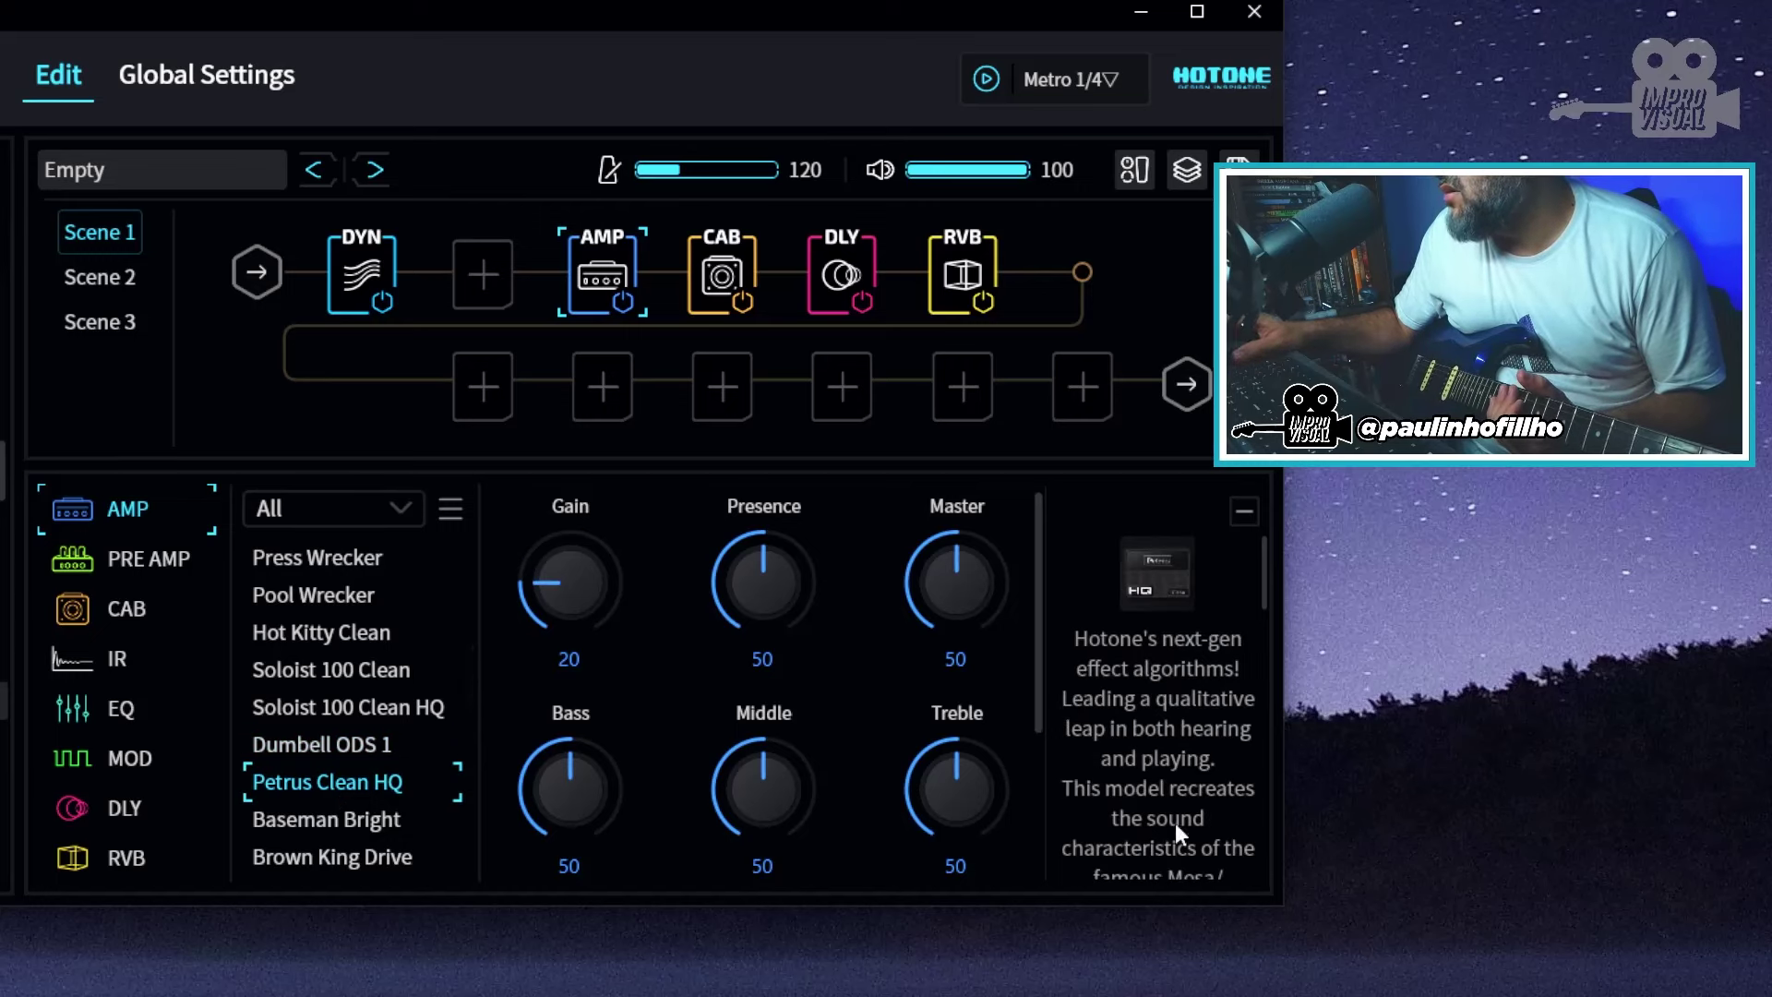
{"action": "scroll", "coordinate": [1193, 787], "scroll_direction": "down", "scroll_amount": 3}
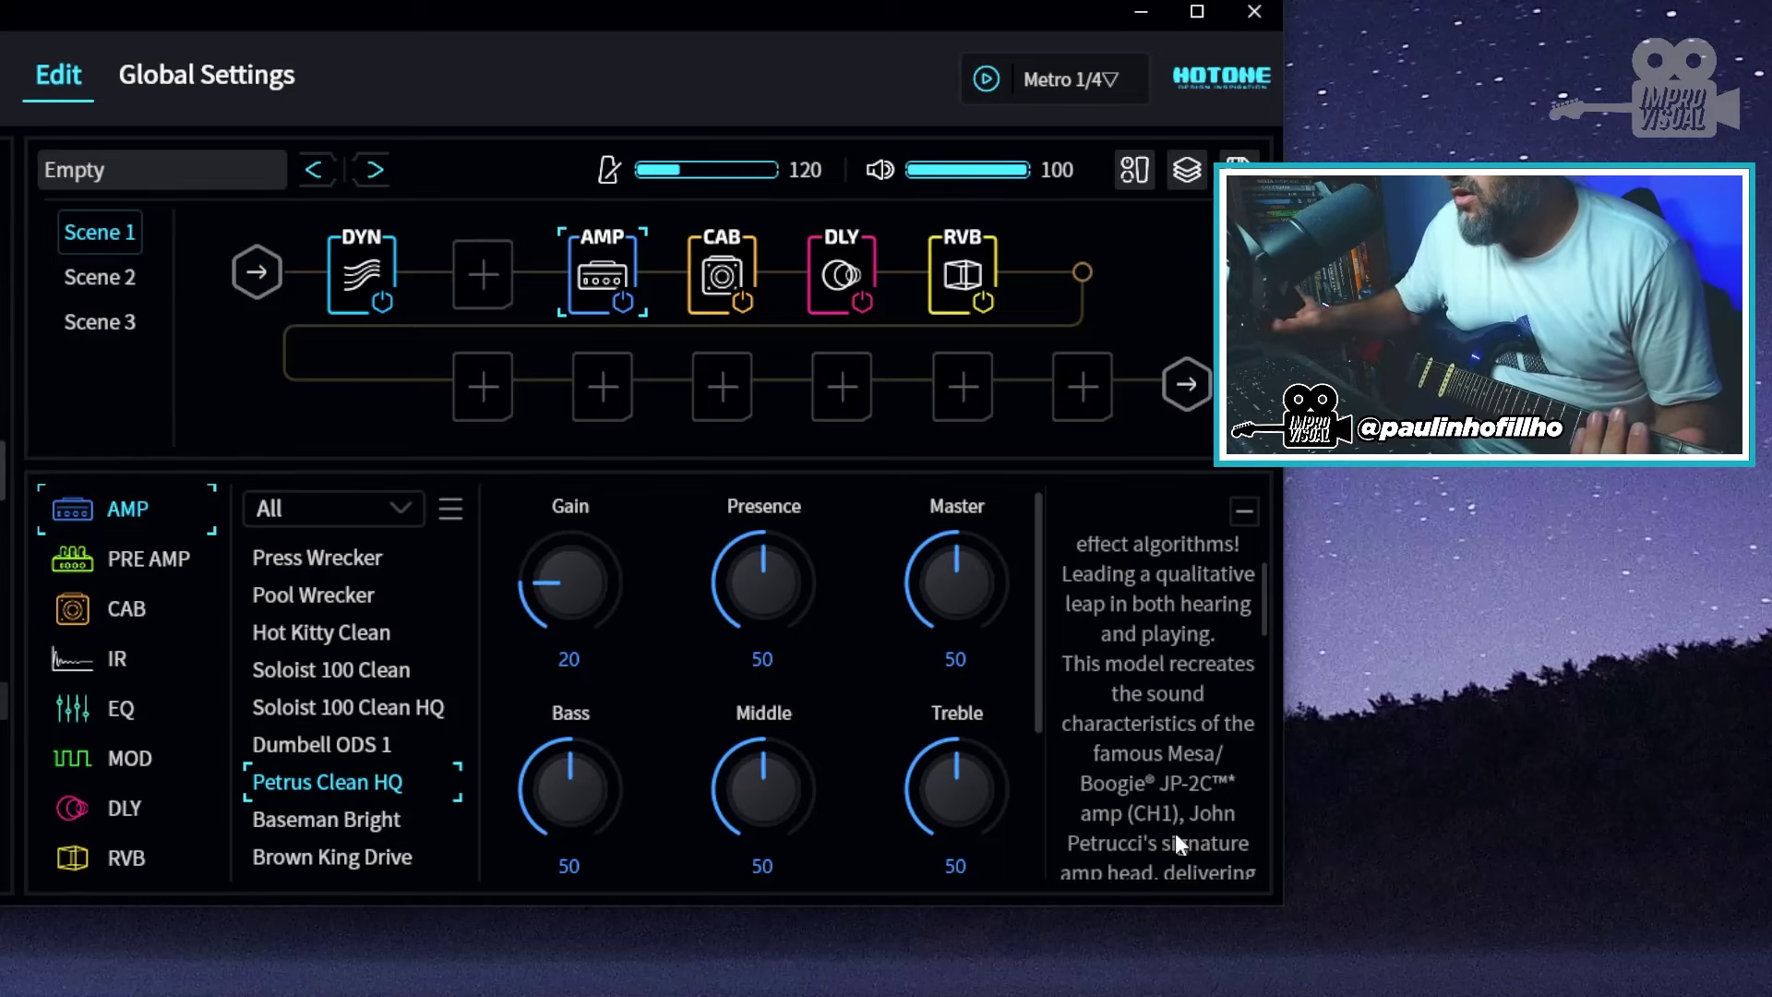
{"action": "left_click", "coordinate": [318, 819]}
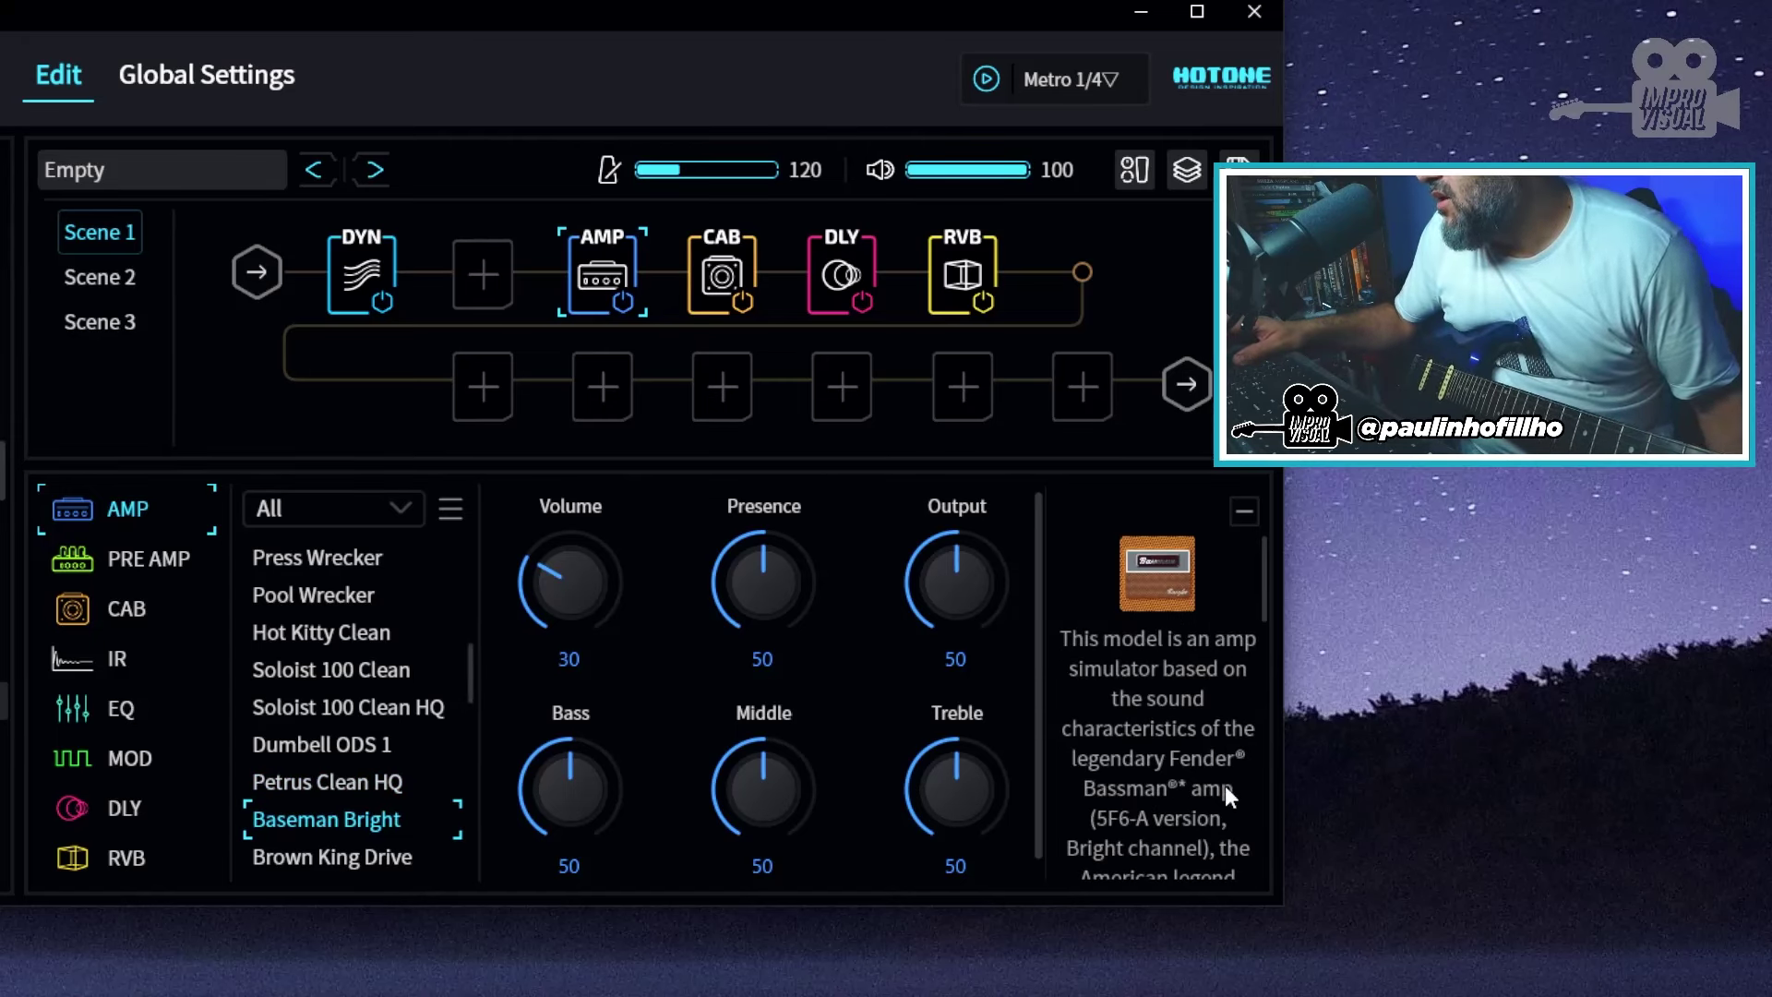
{"action": "scroll", "coordinate": [359, 748], "scroll_direction": "down", "scroll_amount": 1}
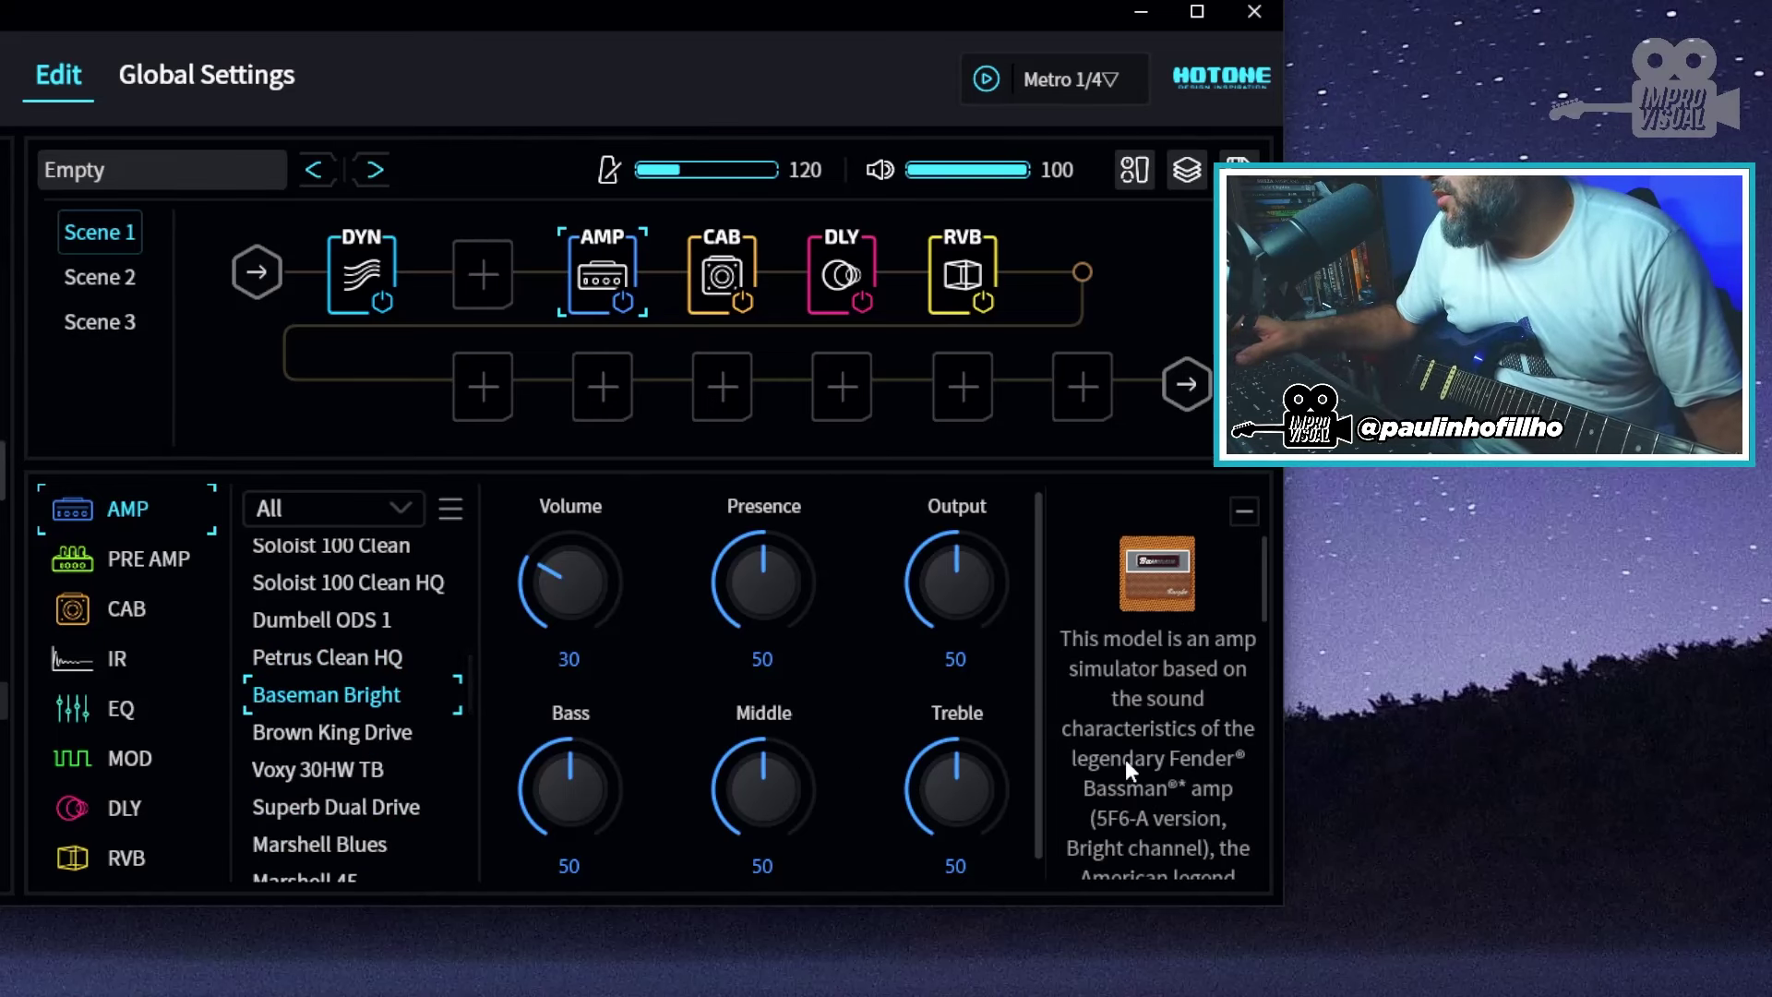
{"action": "scroll", "coordinate": [394, 743], "scroll_direction": "down", "scroll_amount": 5}
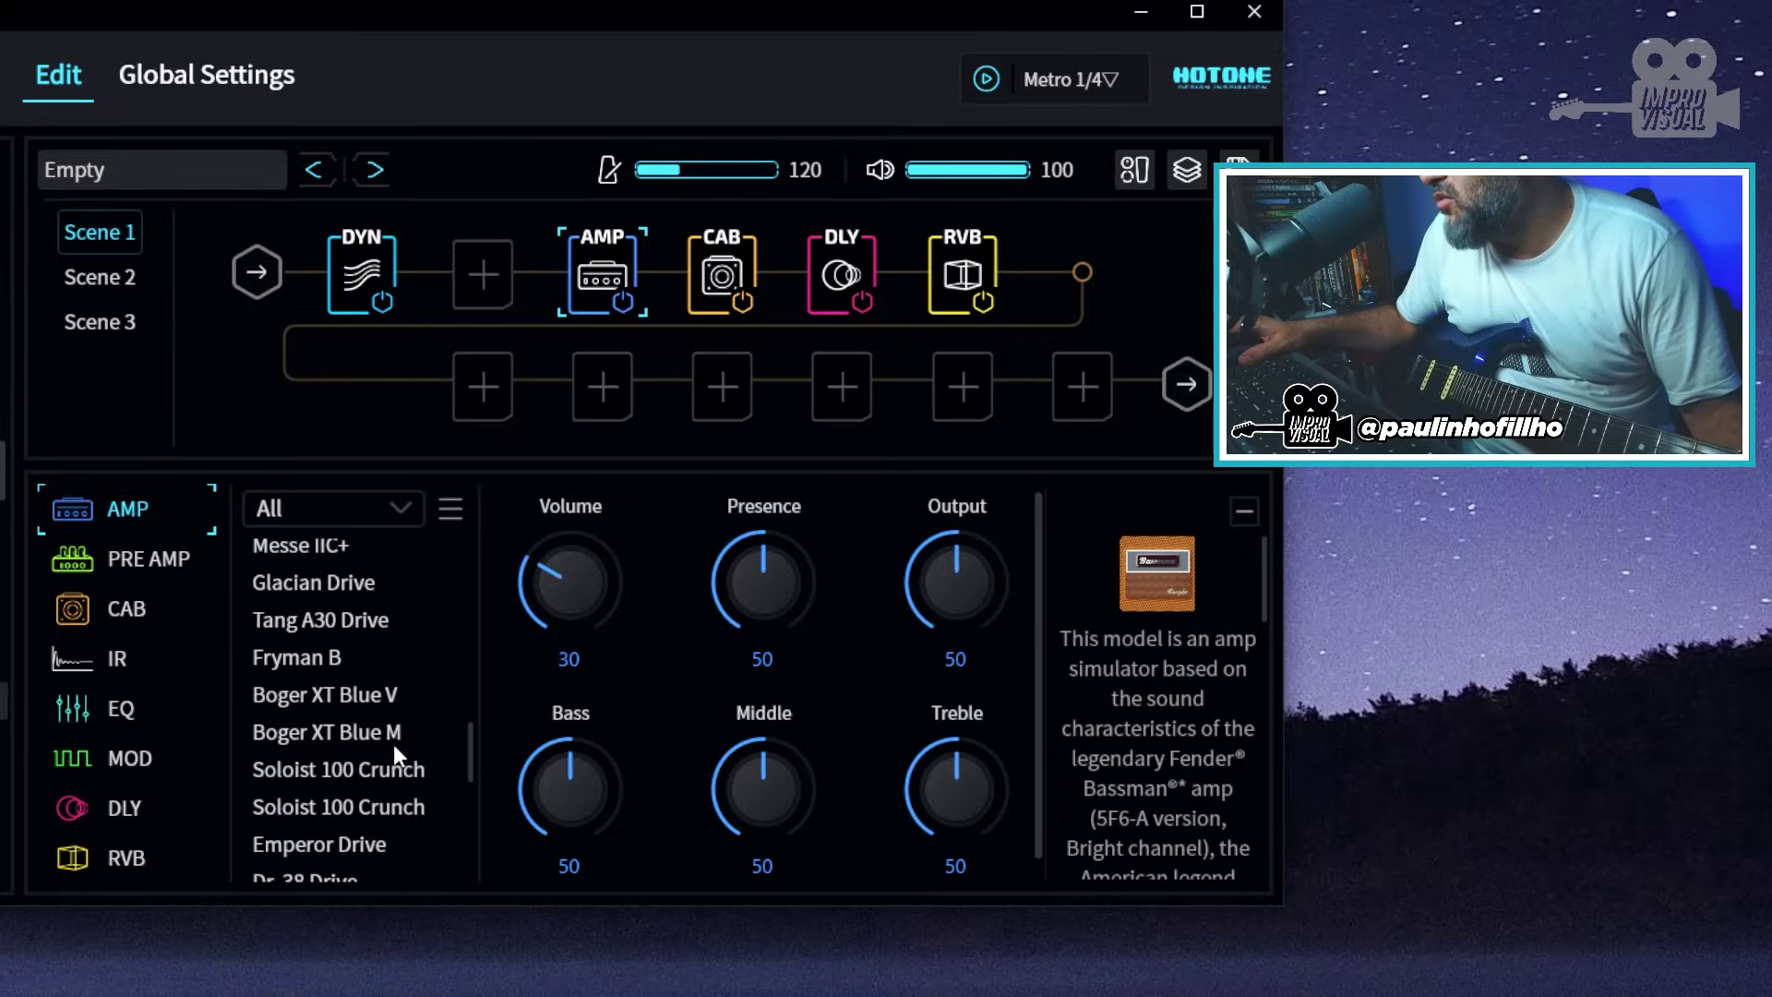
{"action": "scroll", "coordinate": [393, 746], "scroll_direction": "down", "scroll_amount": 3}
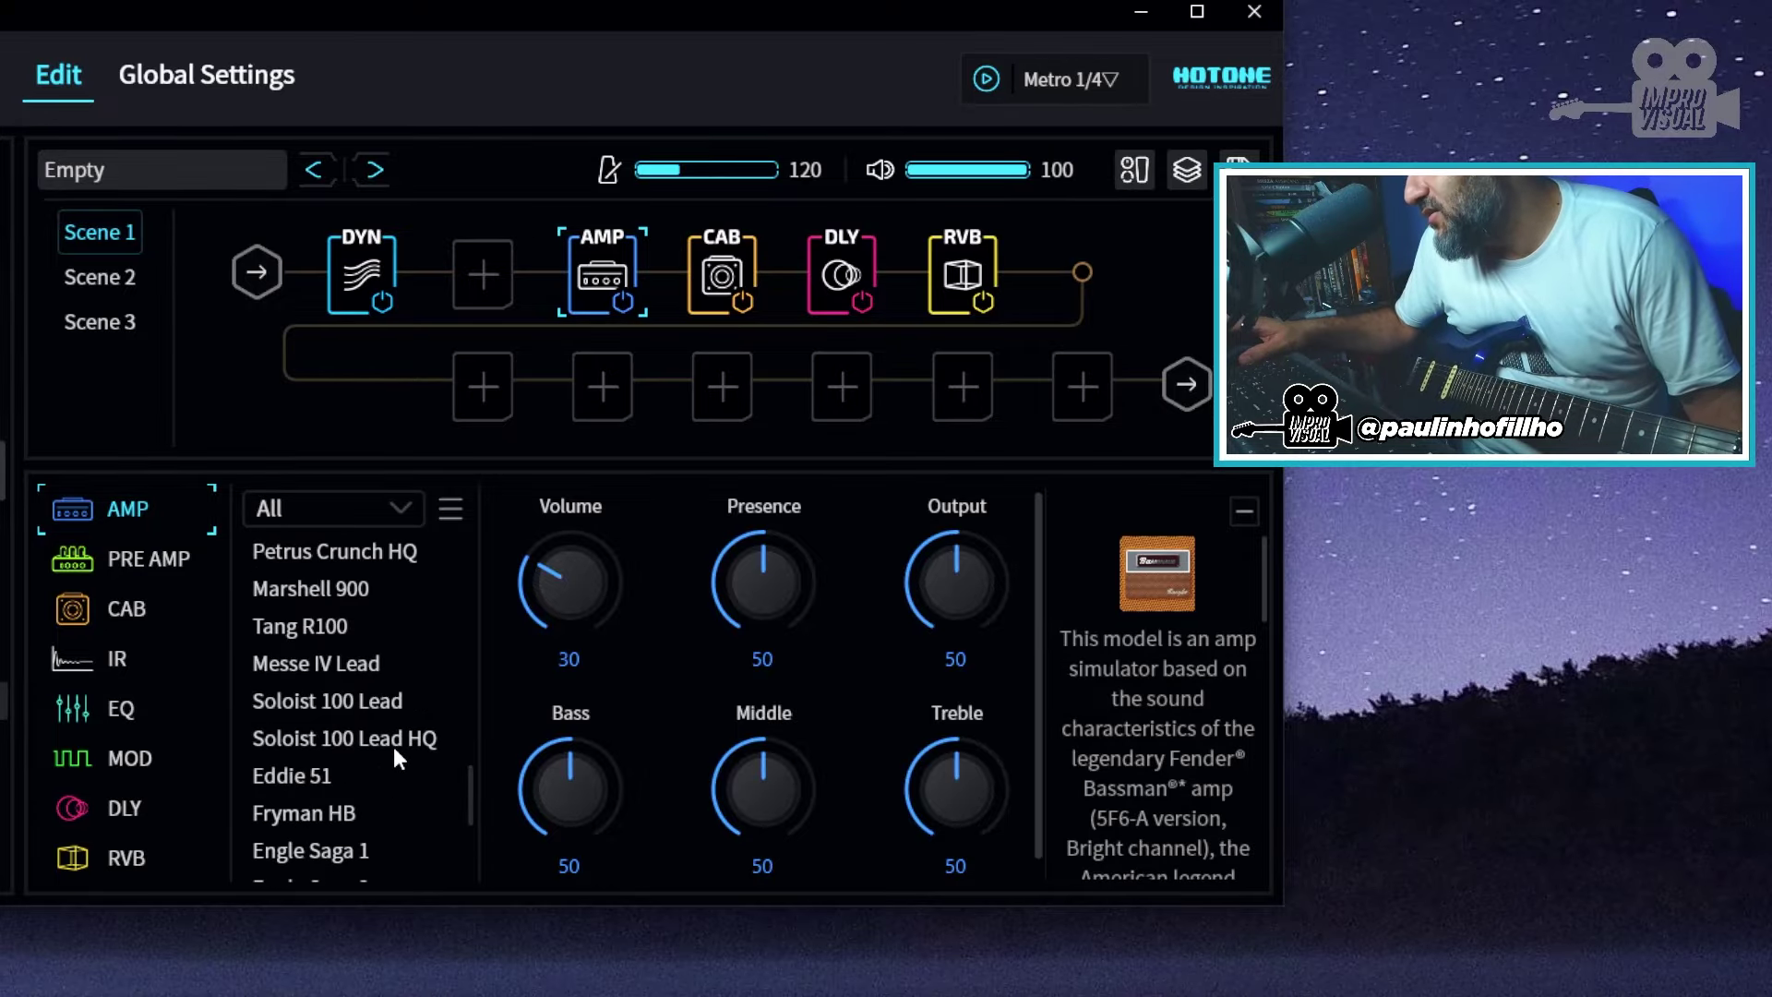
{"action": "scroll", "coordinate": [393, 747], "scroll_direction": "up", "scroll_amount": 6}
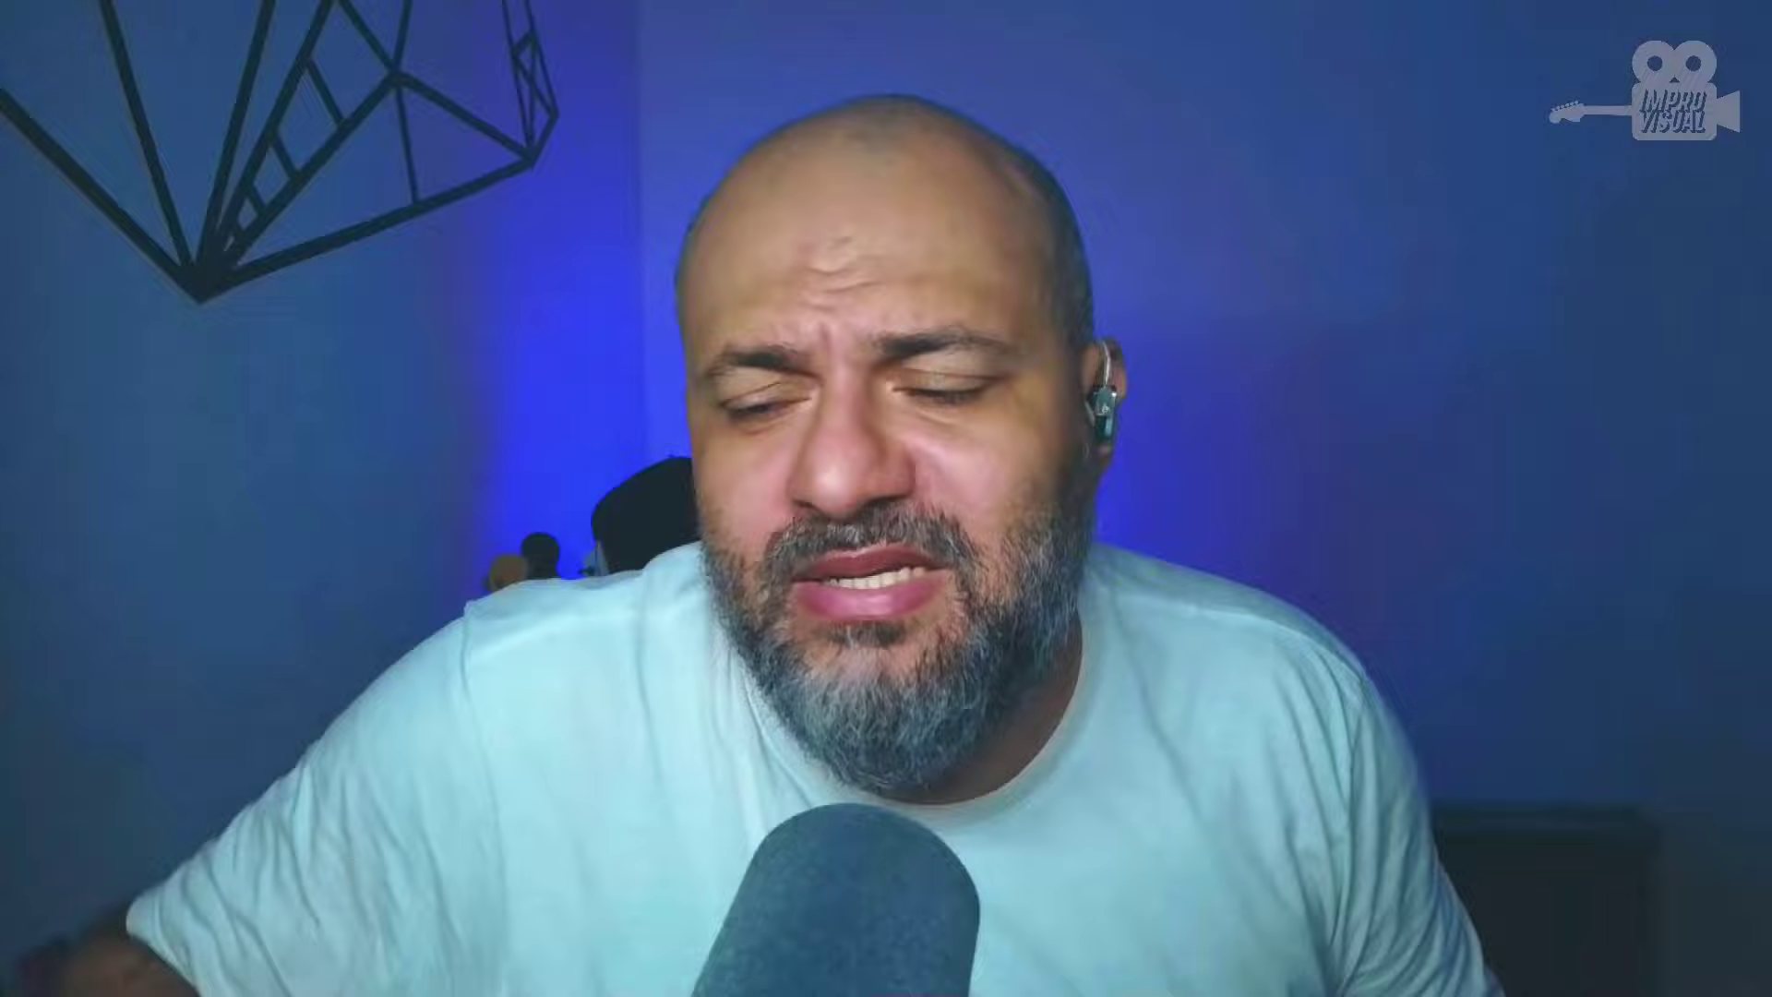